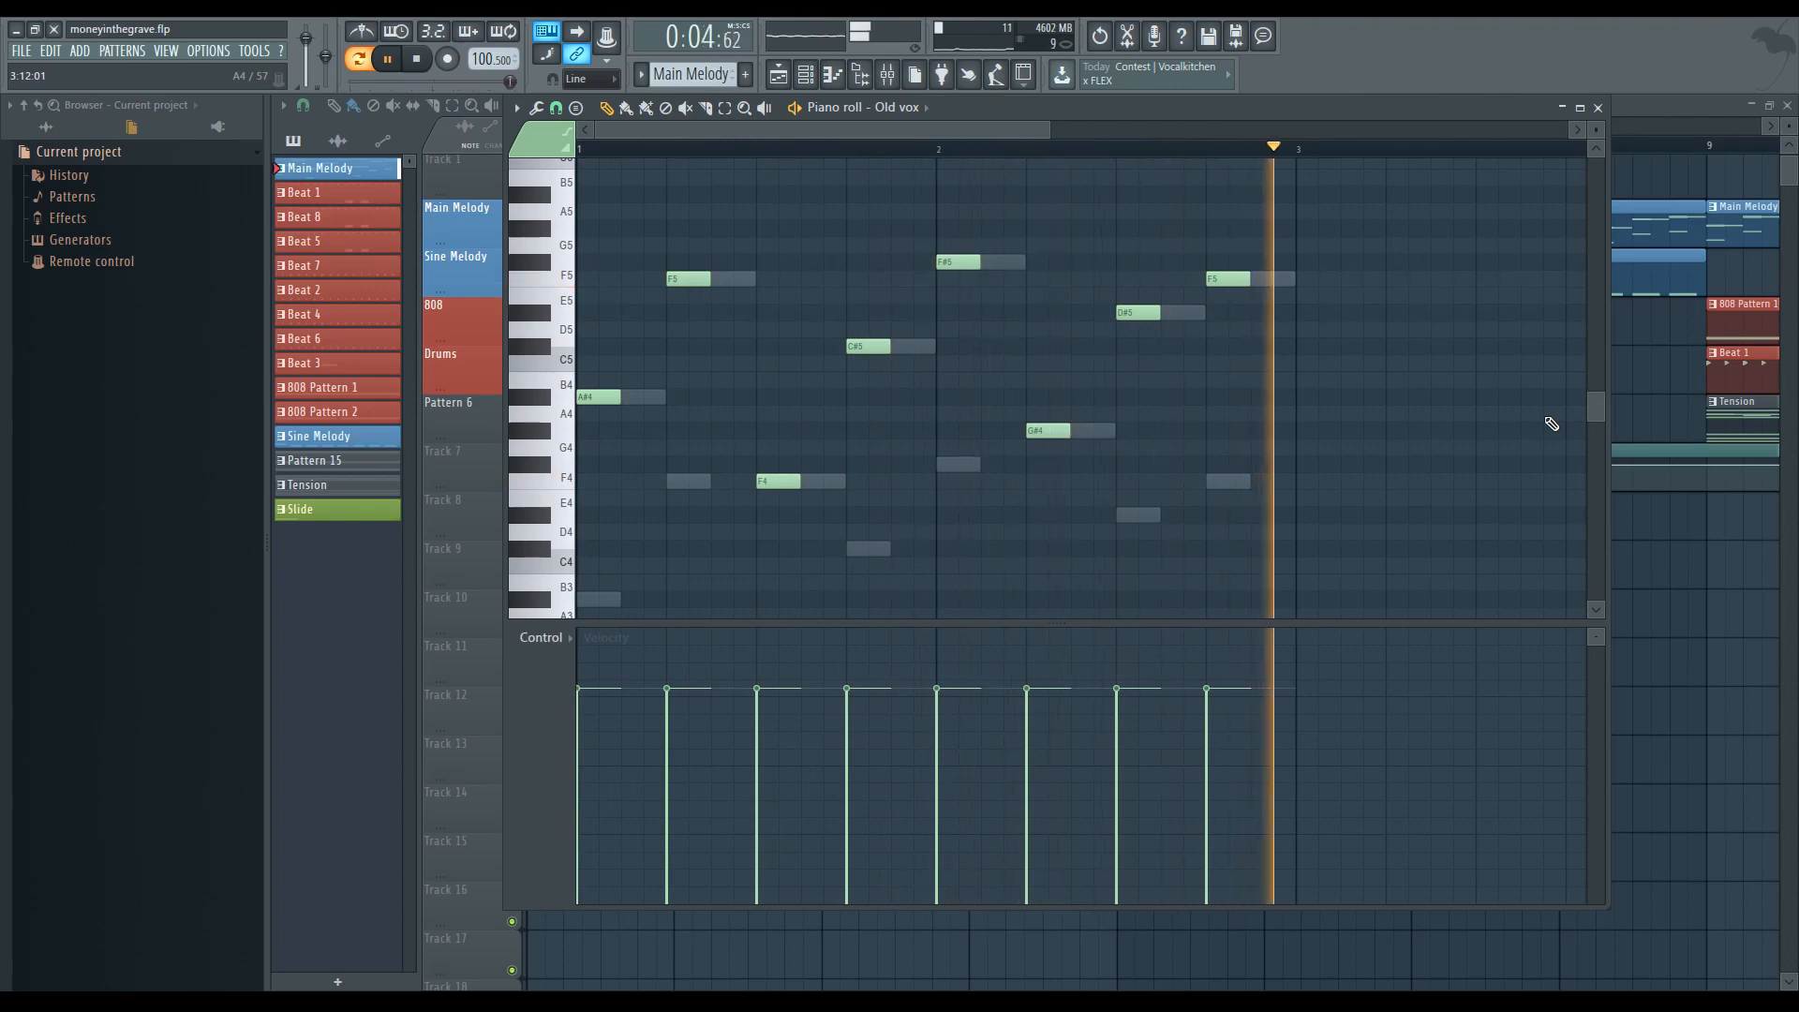
- Stop playback and inspect the Old vox and Angelic whistle instruments from the channel rack
key(space)
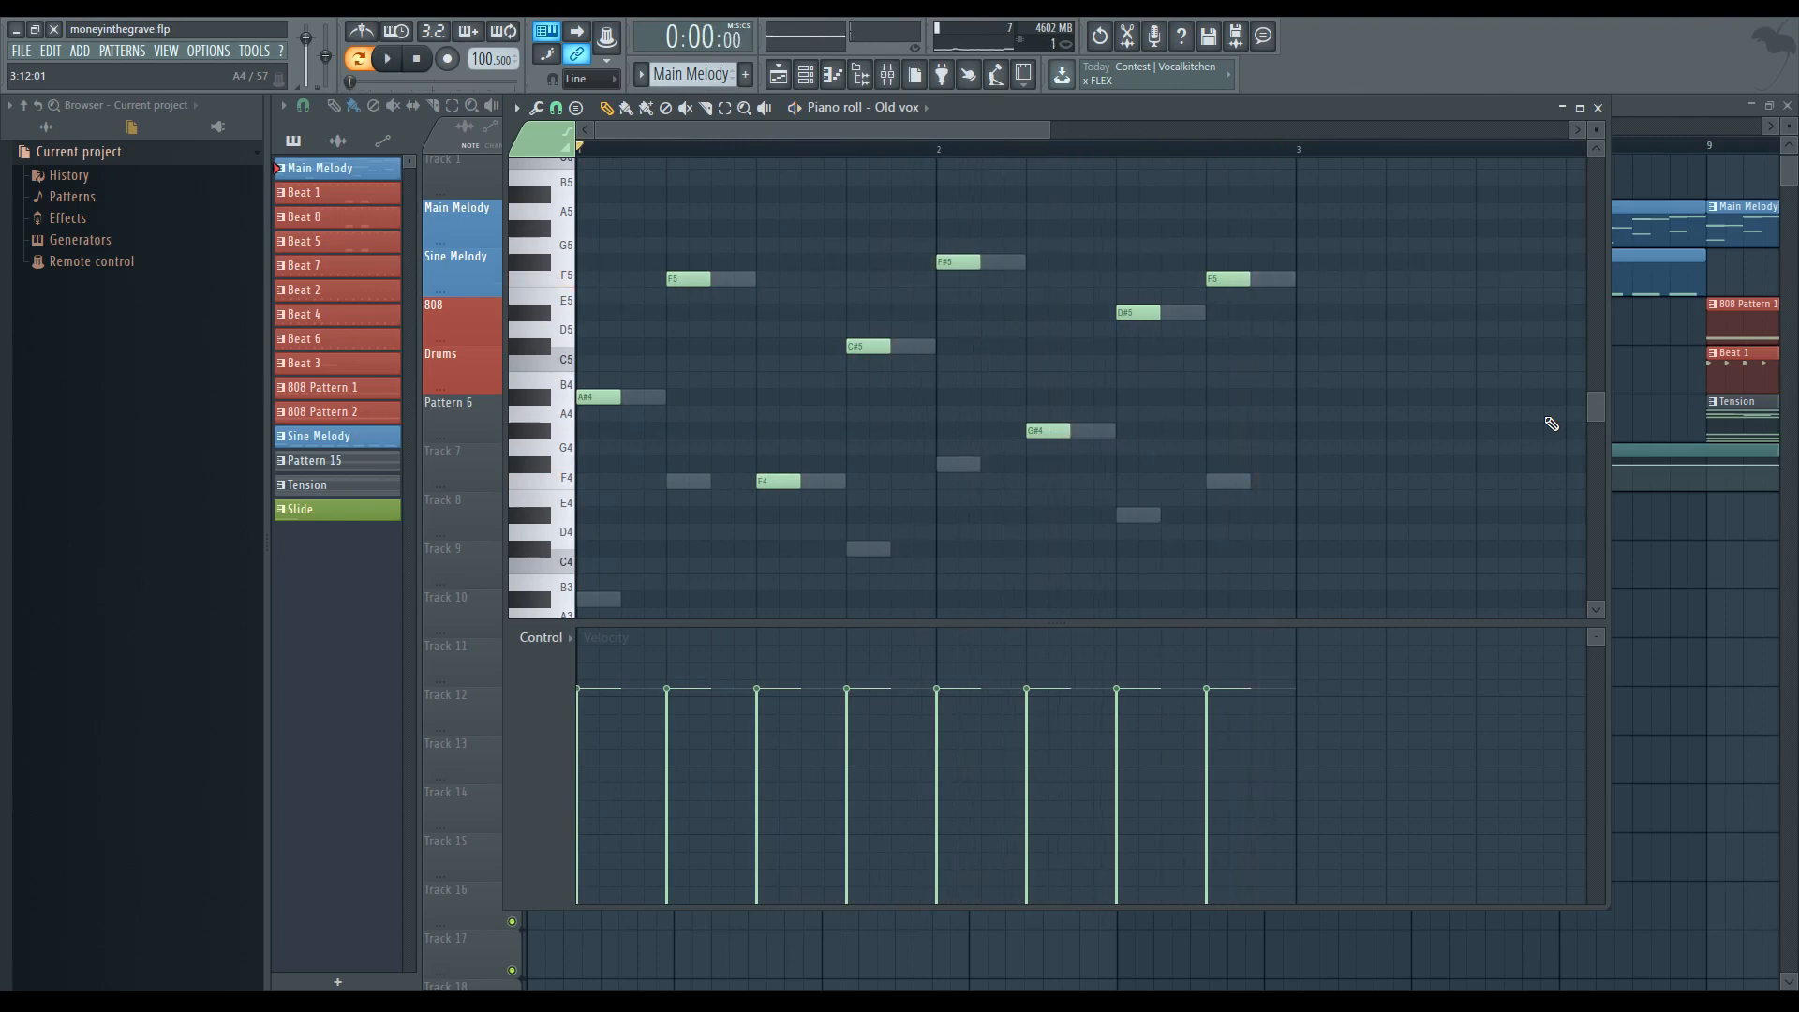
key(F6)
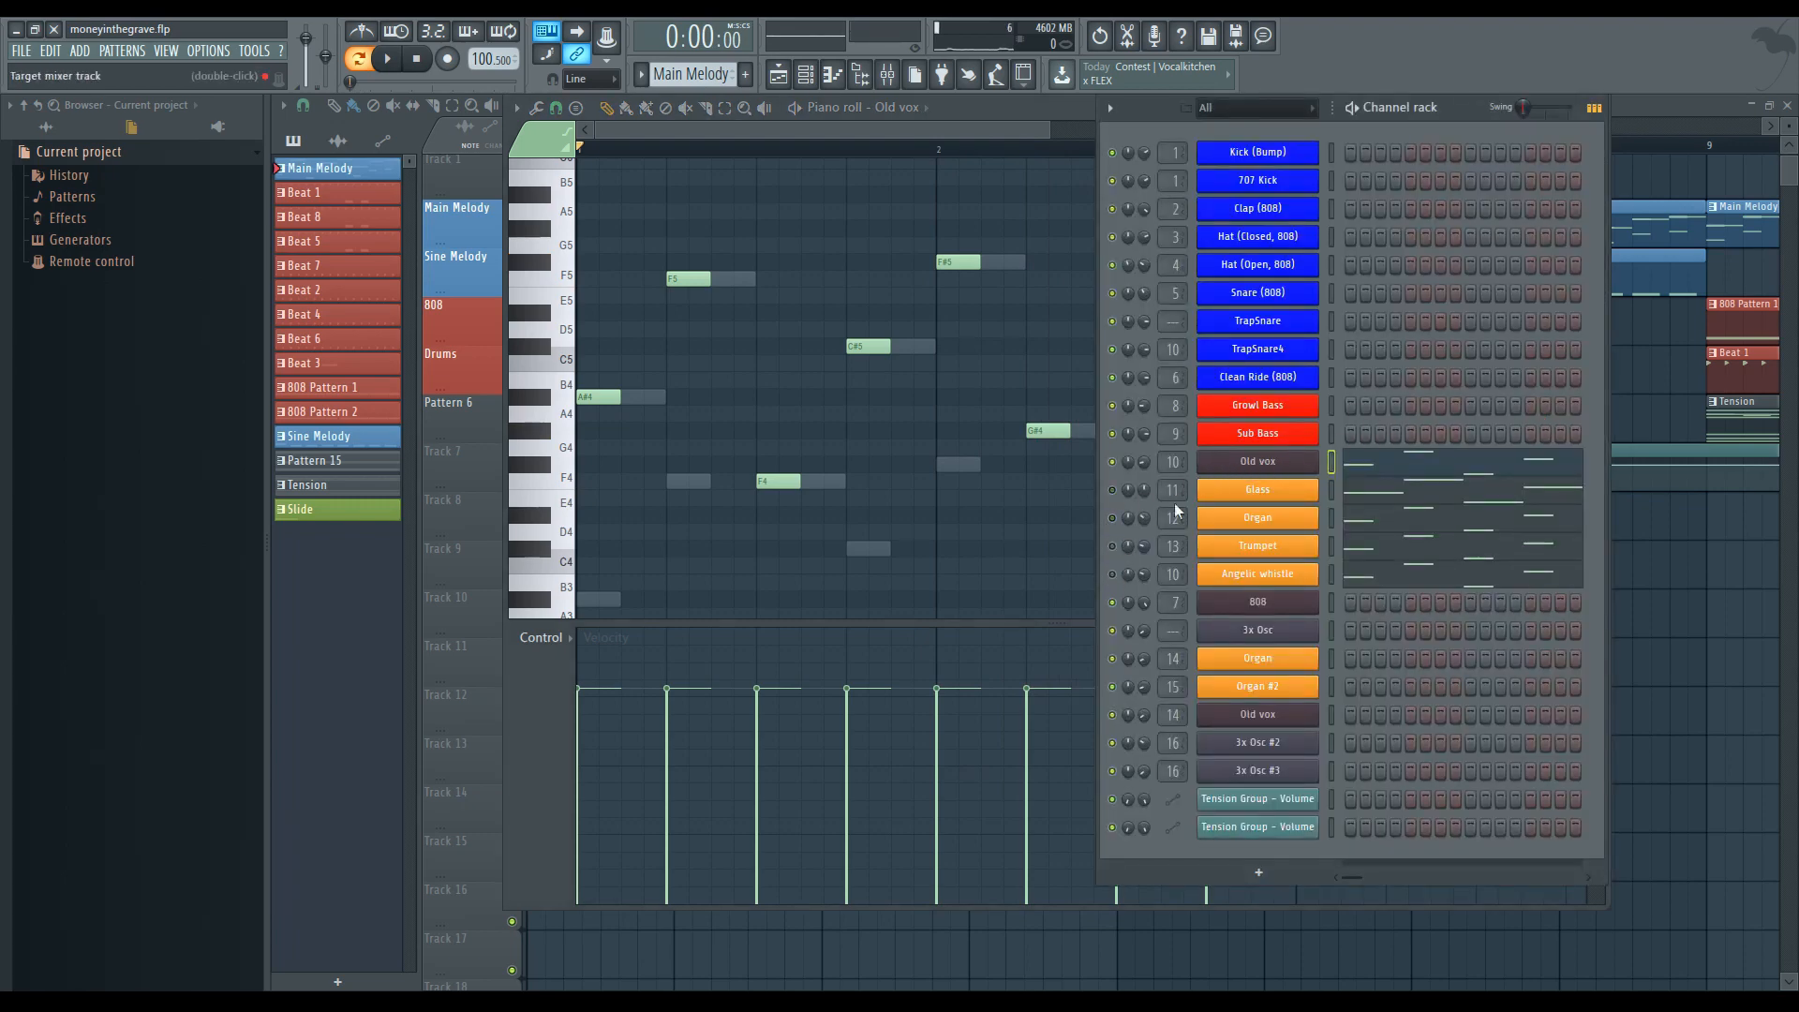
click(1235, 460)
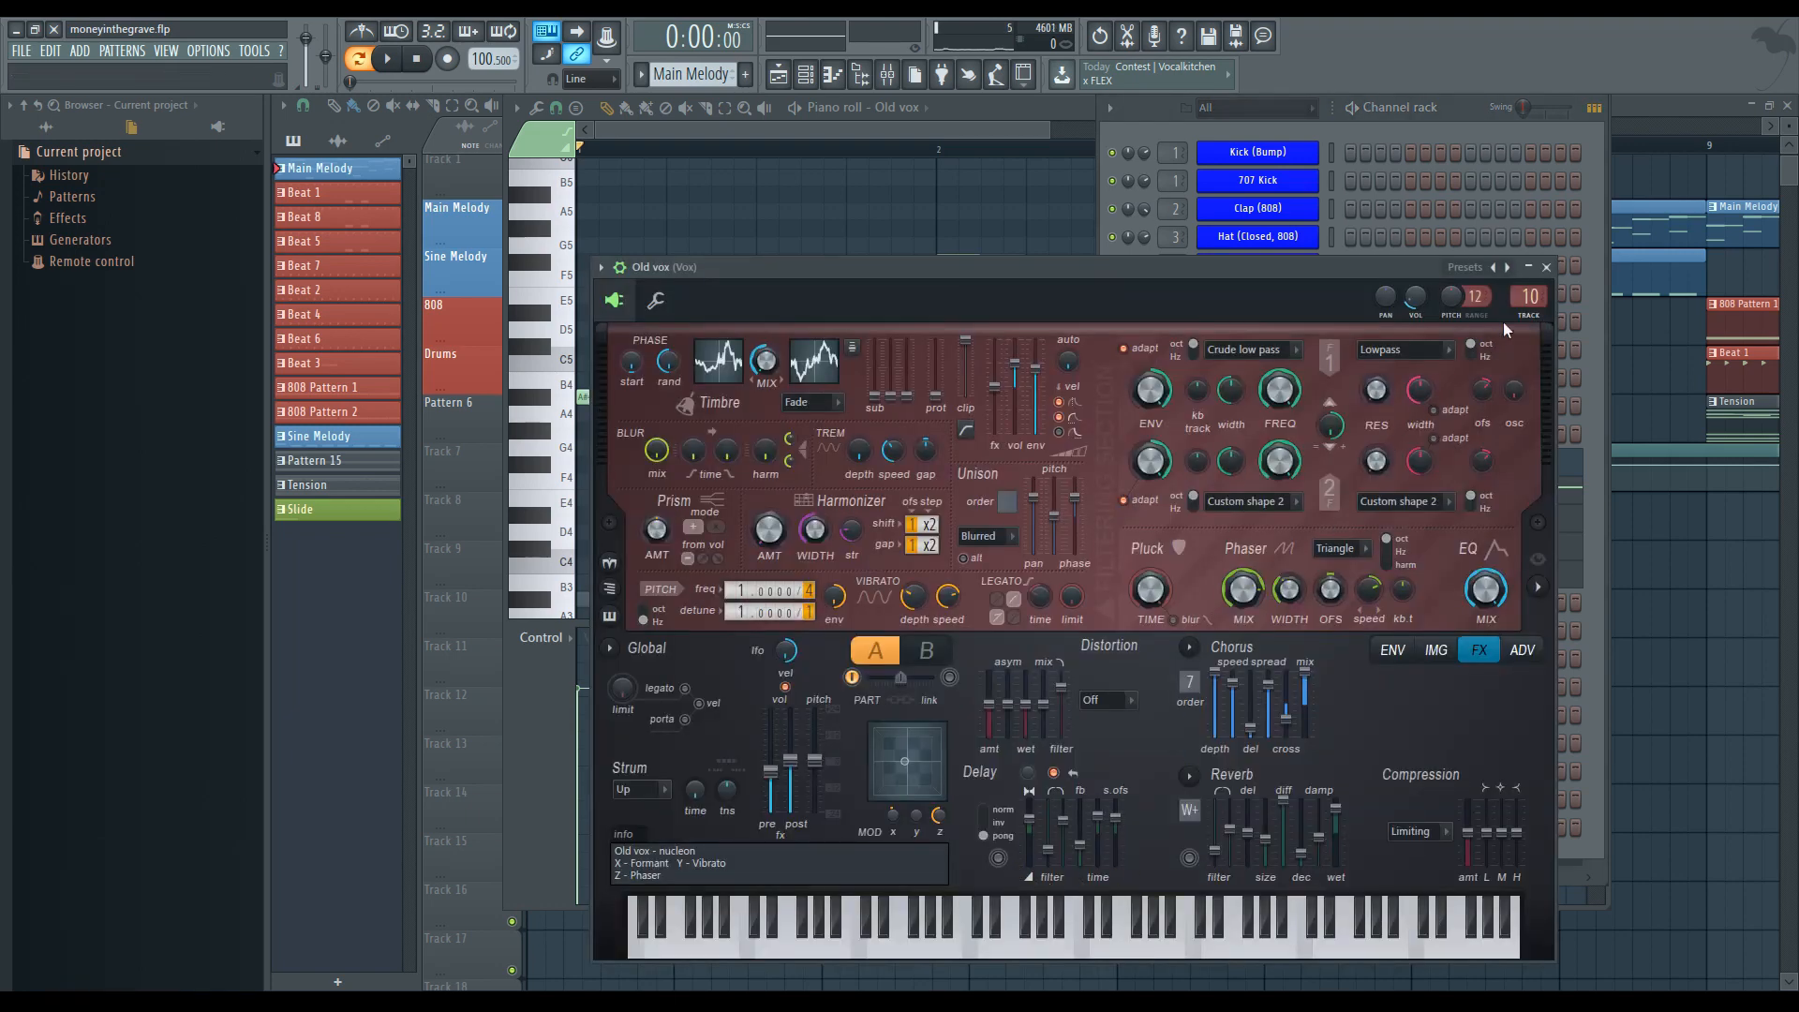
click(1545, 268)
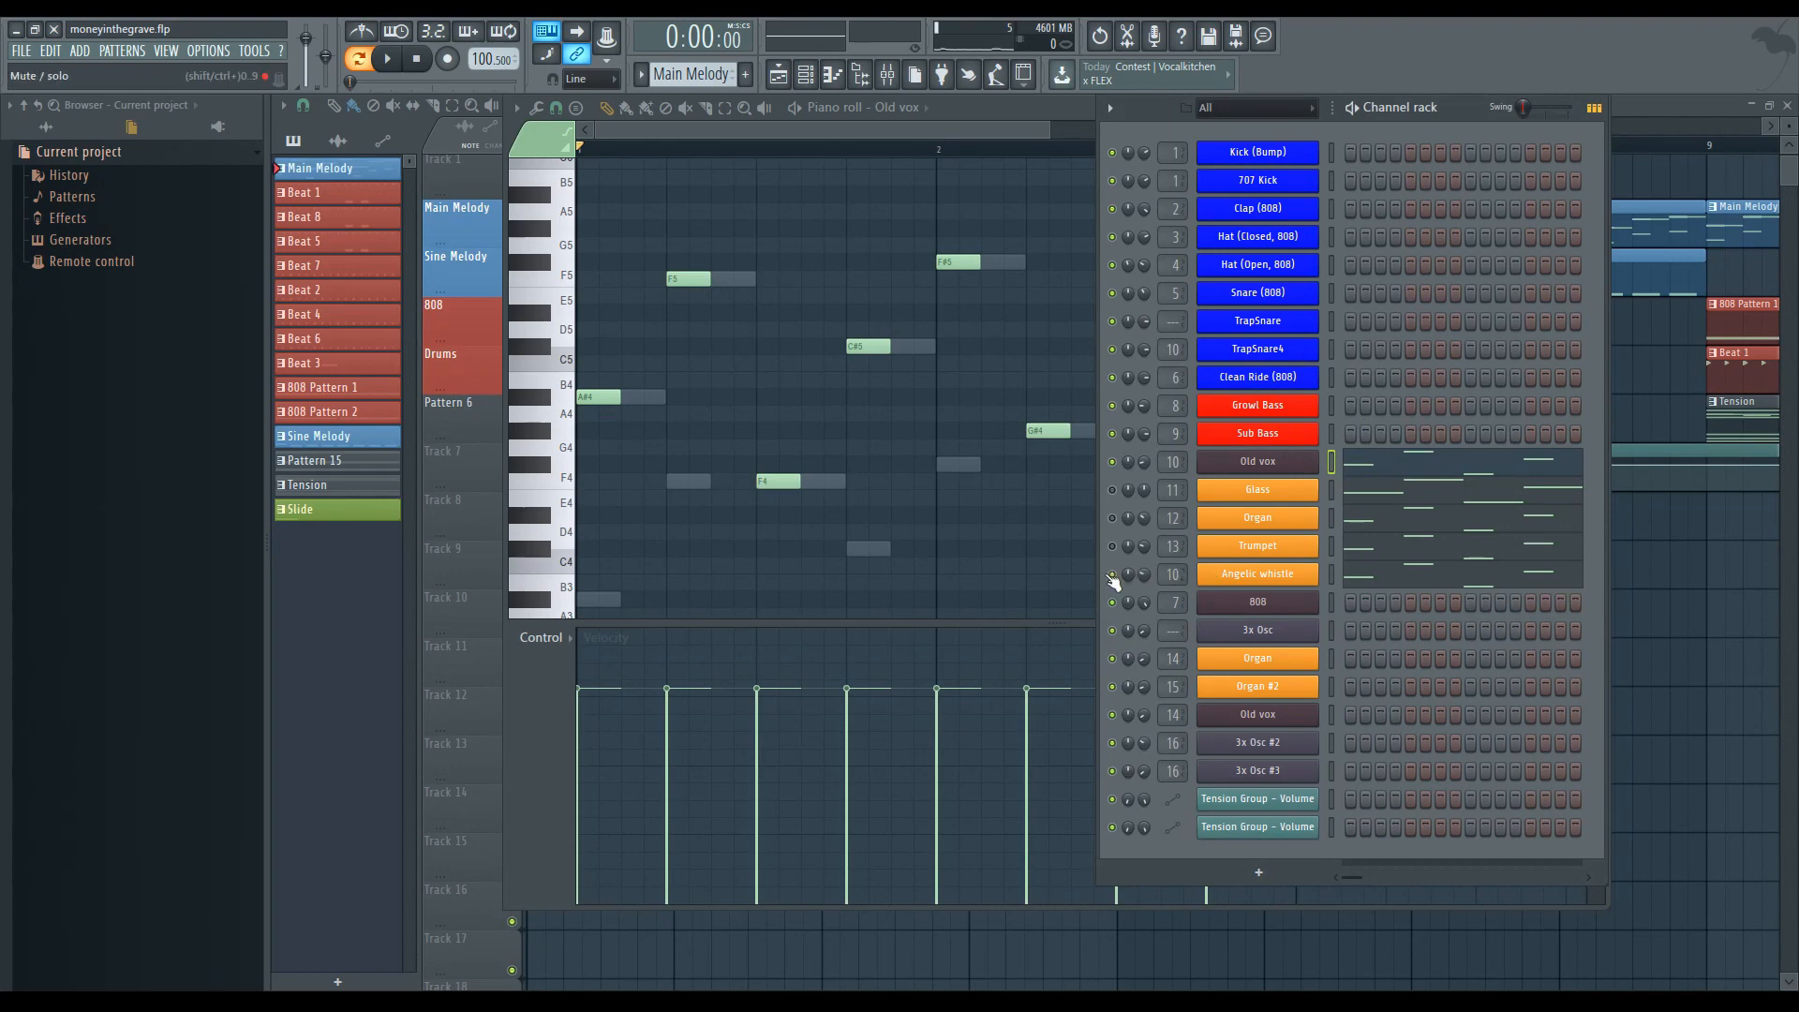
click(1222, 578)
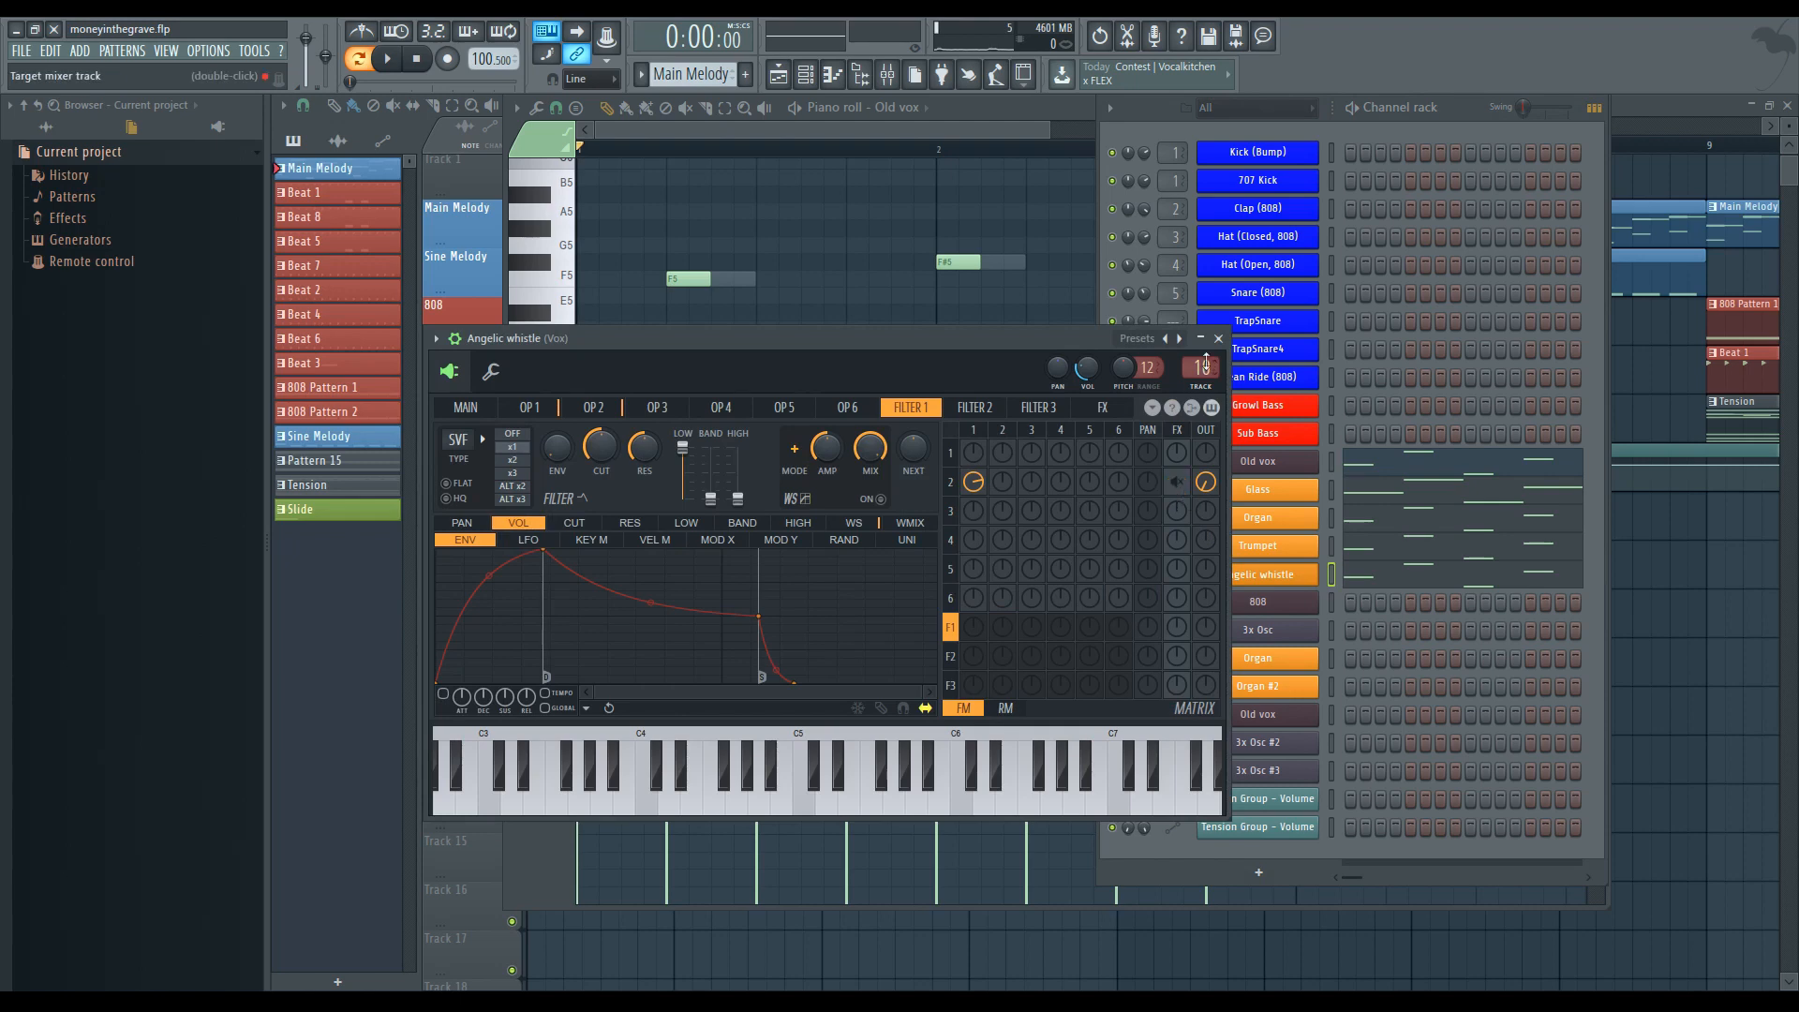
click(1217, 338)
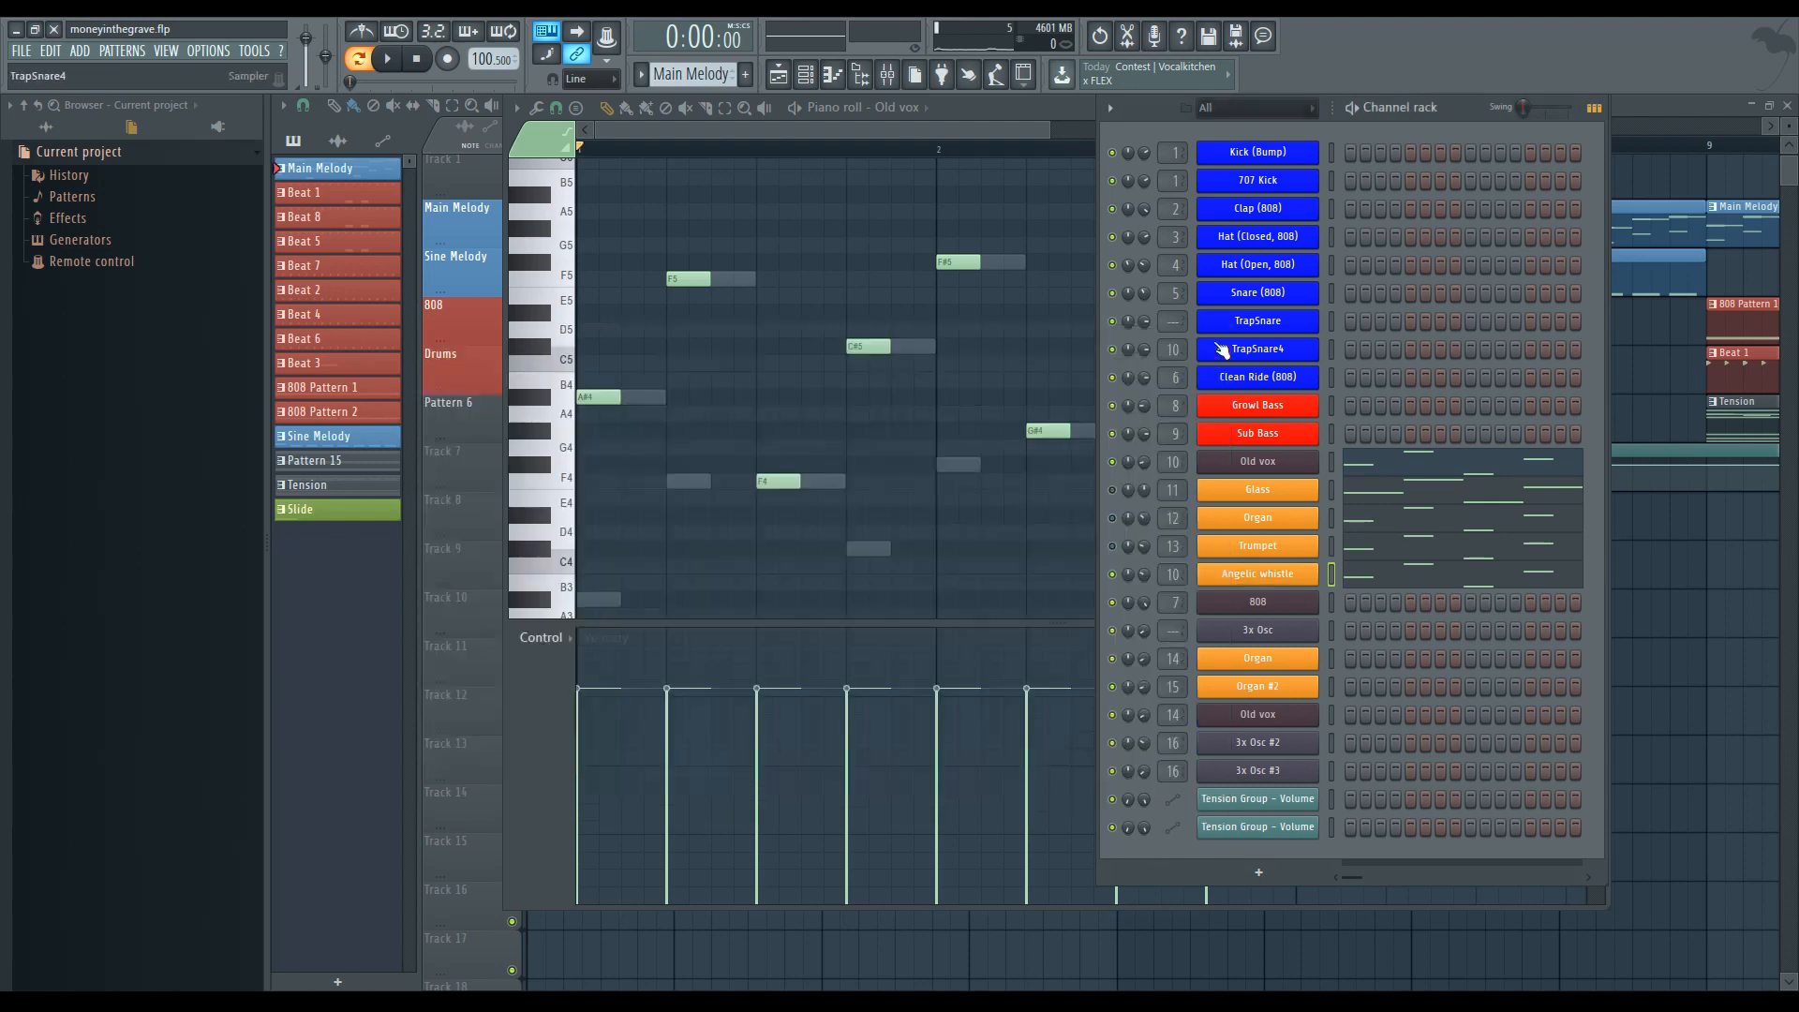
- Show the mixer track of Angelic whistle and review its Fruity Reeverb 2 and Fruity parametric EQ 2 settings
click(1174, 571)
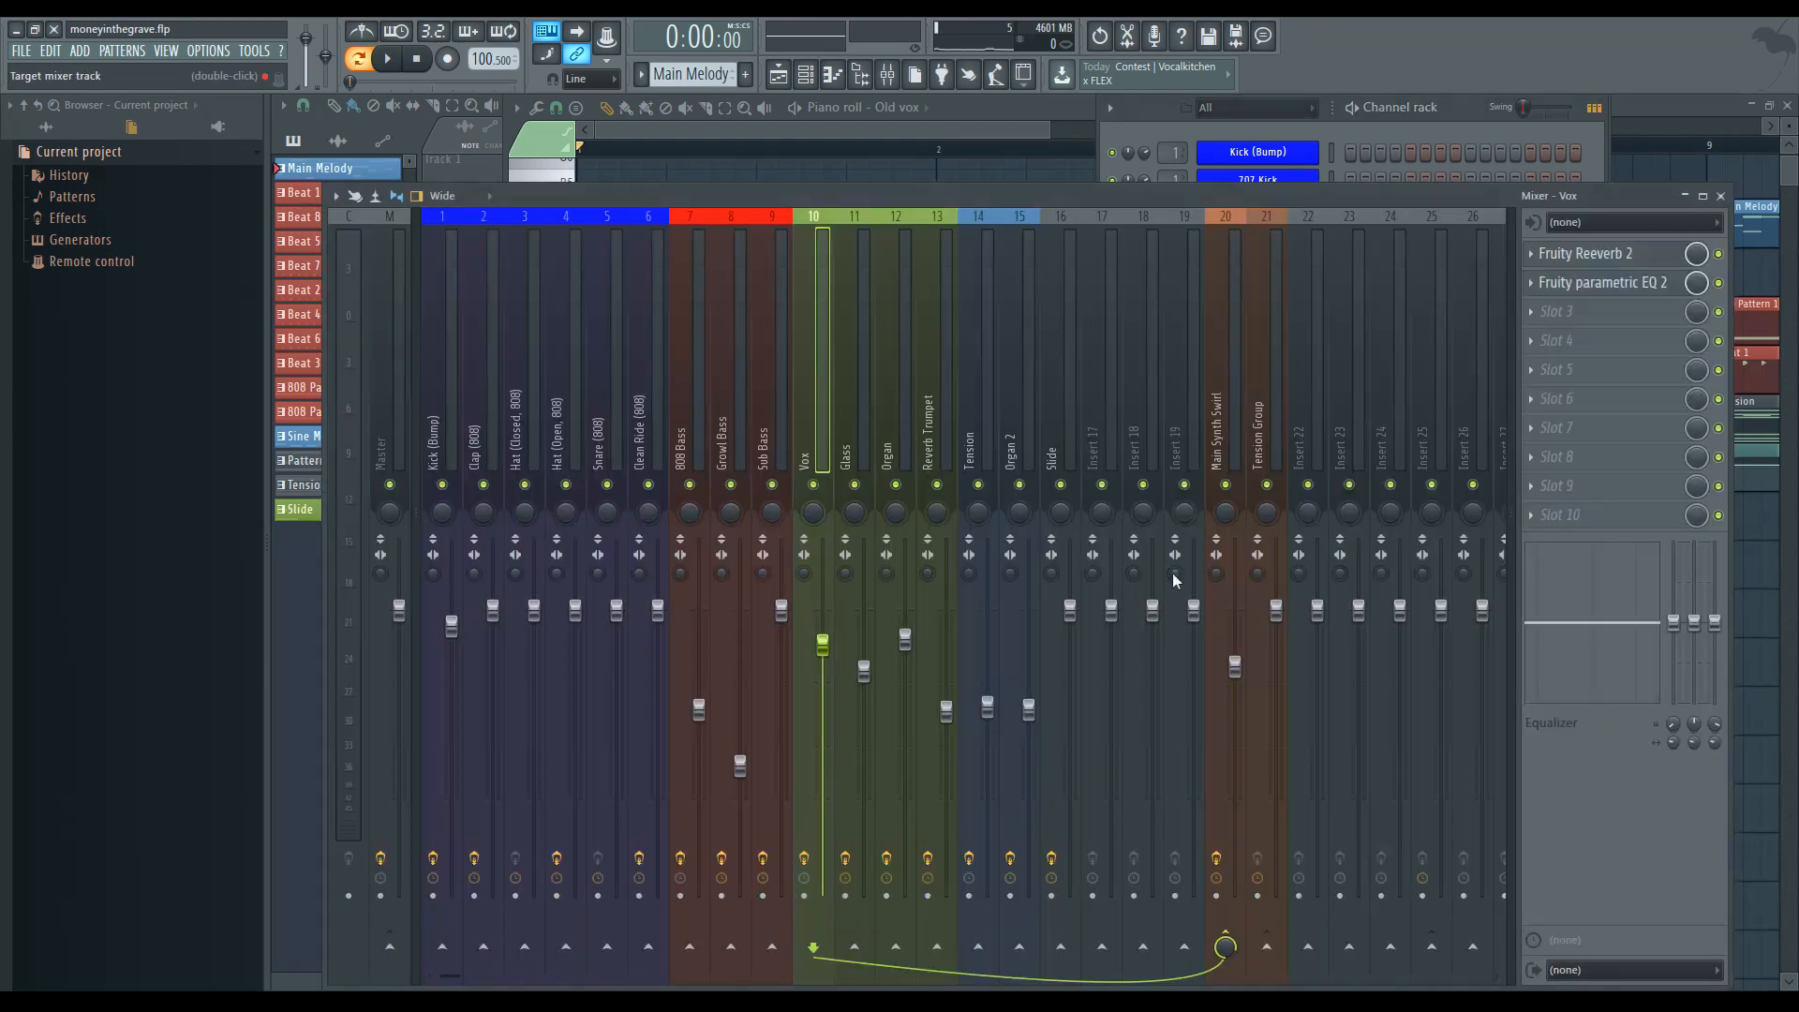
click(1578, 254)
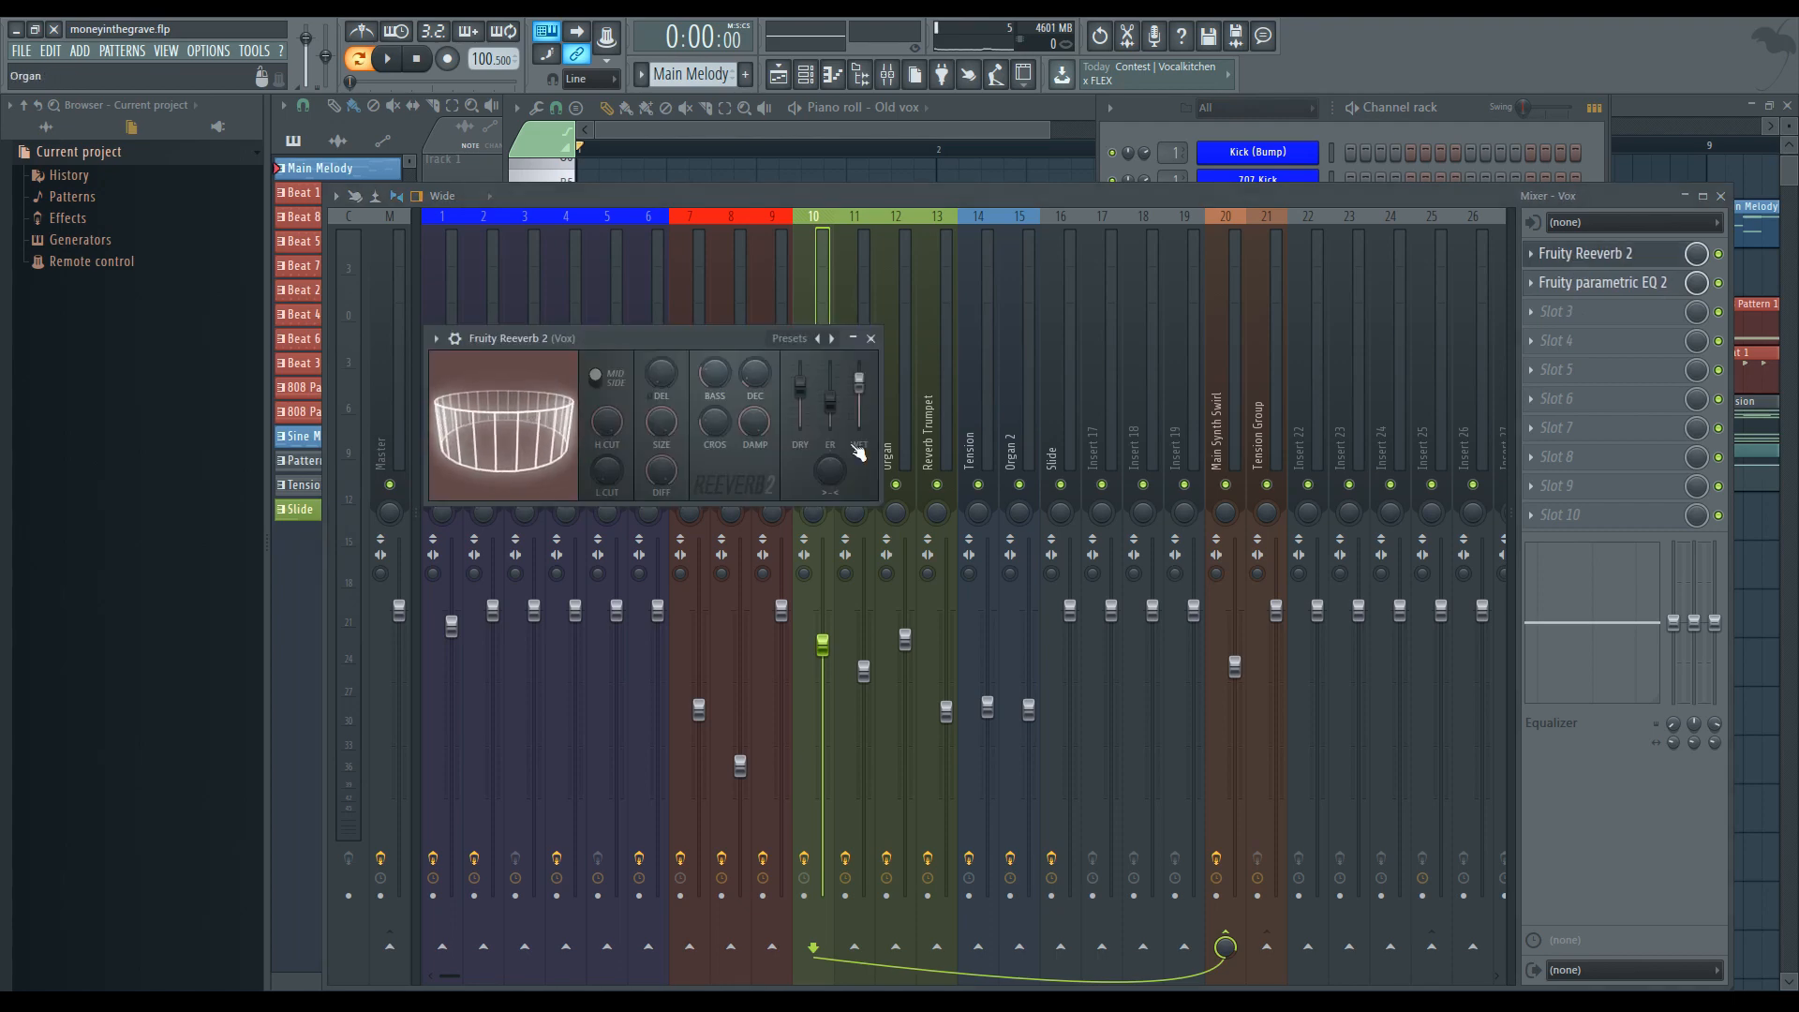
click(870, 338)
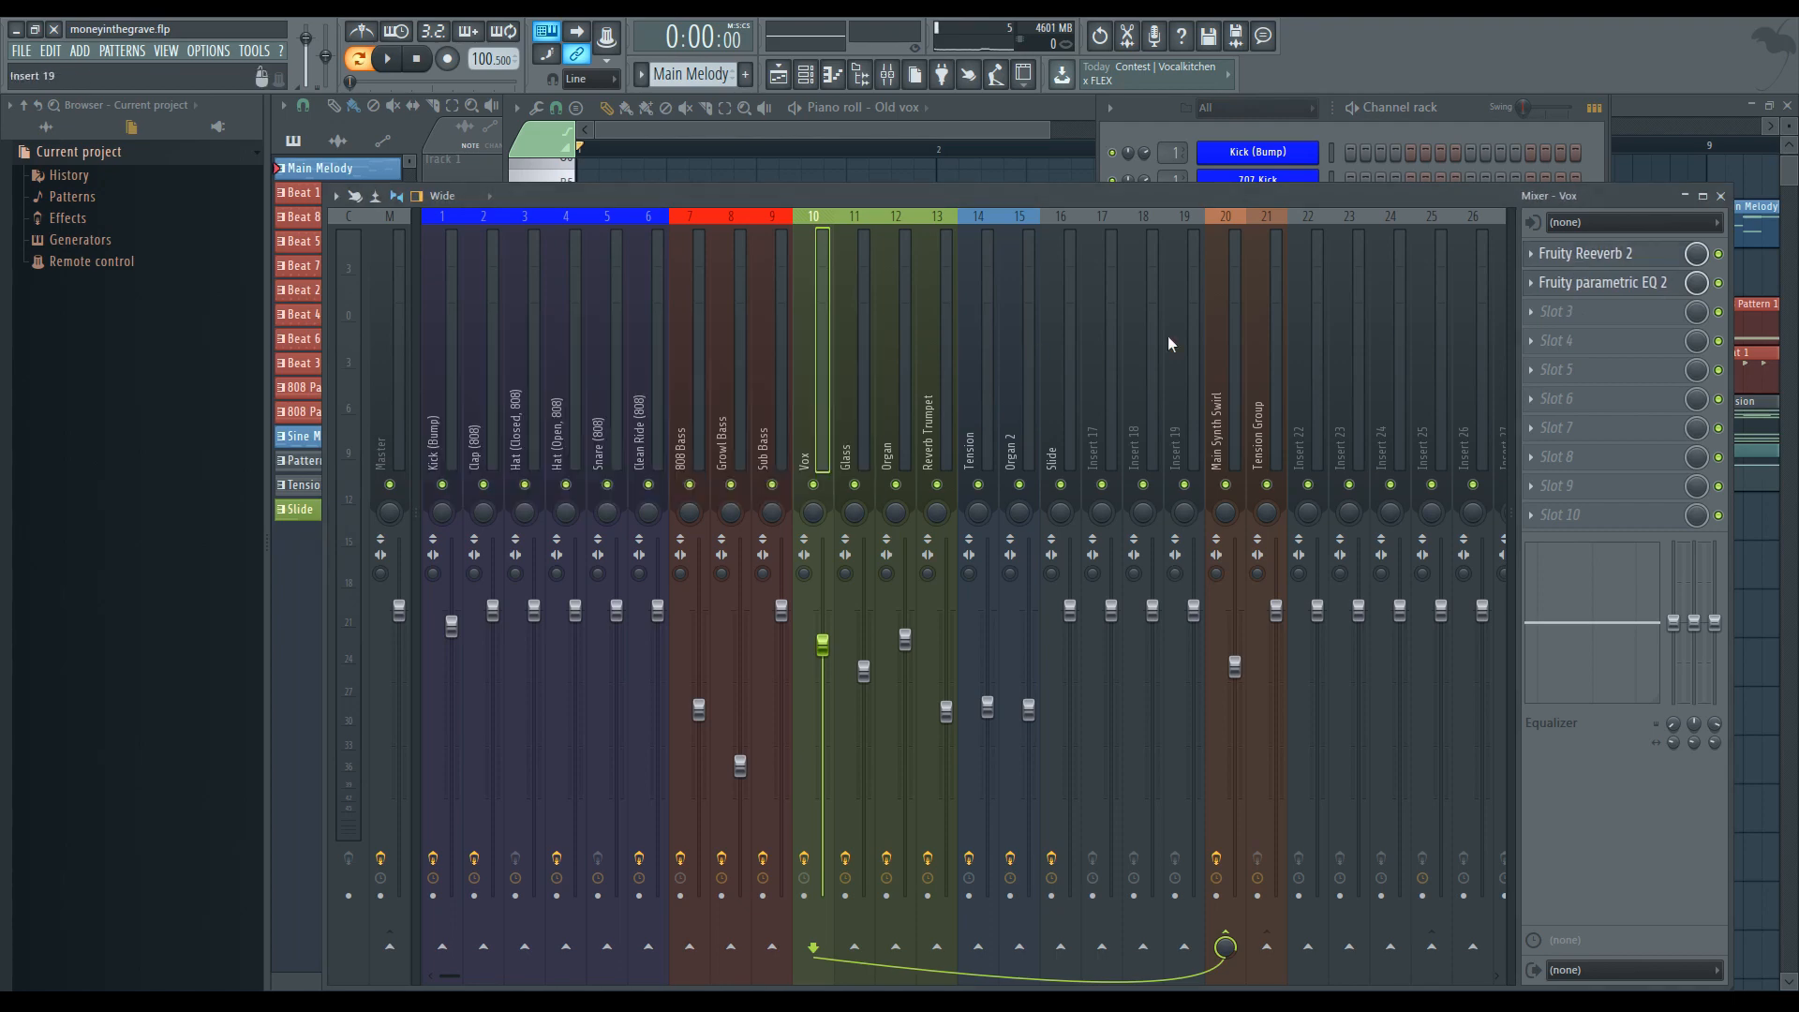
click(1602, 282)
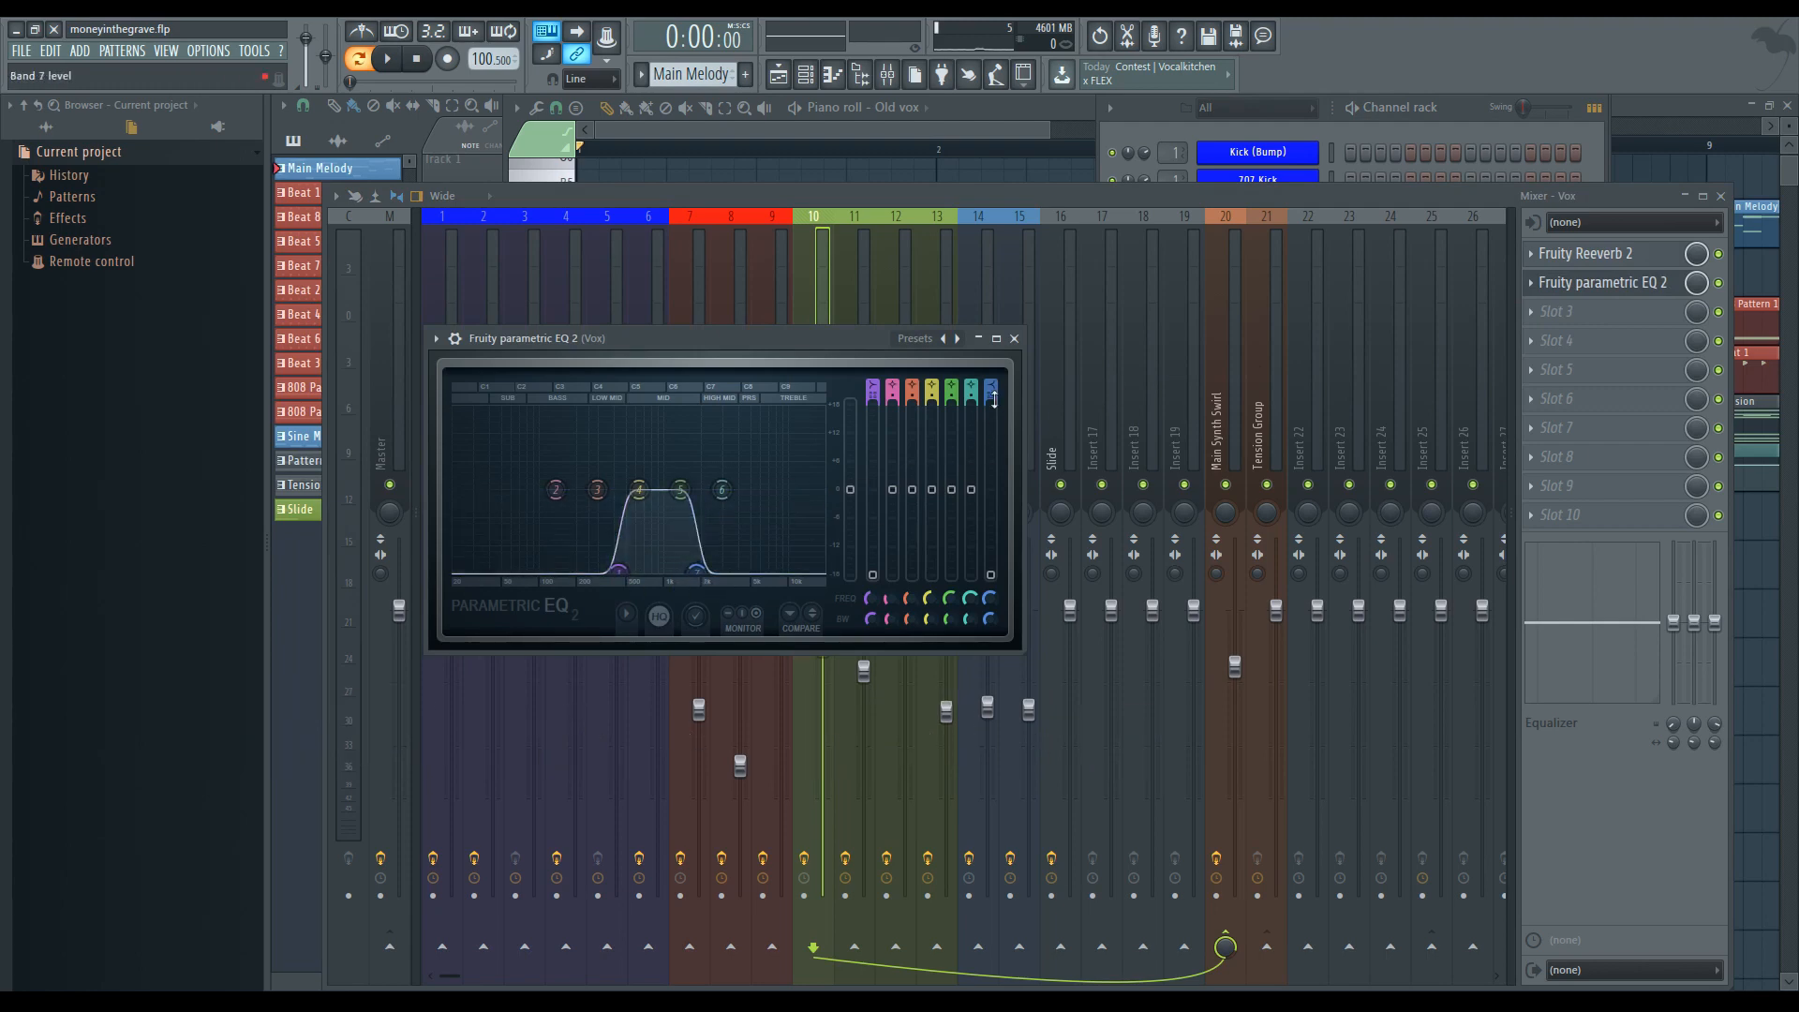
click(1013, 338)
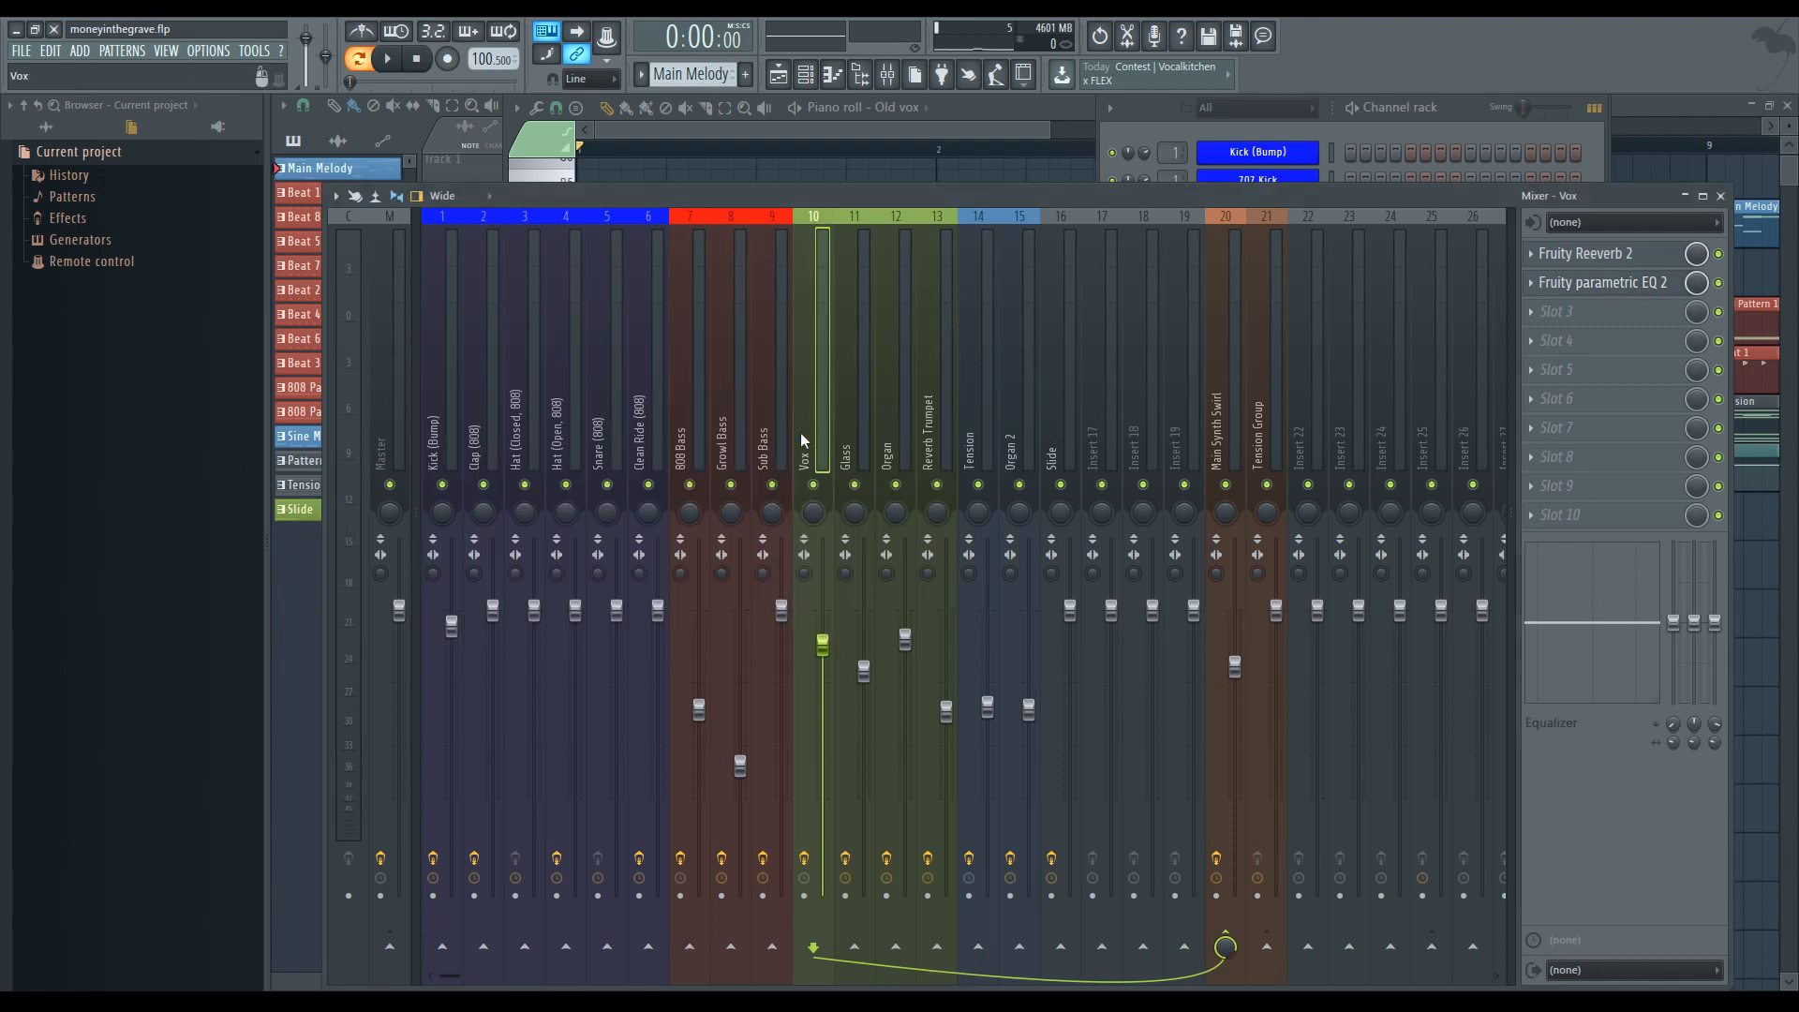
- Toggle the Vox track's Master send and restore it, then review the Fruity Flanger and parametric EQ 2 on Main Synth Swirl
click(390, 947)
click(389, 946)
click(1236, 405)
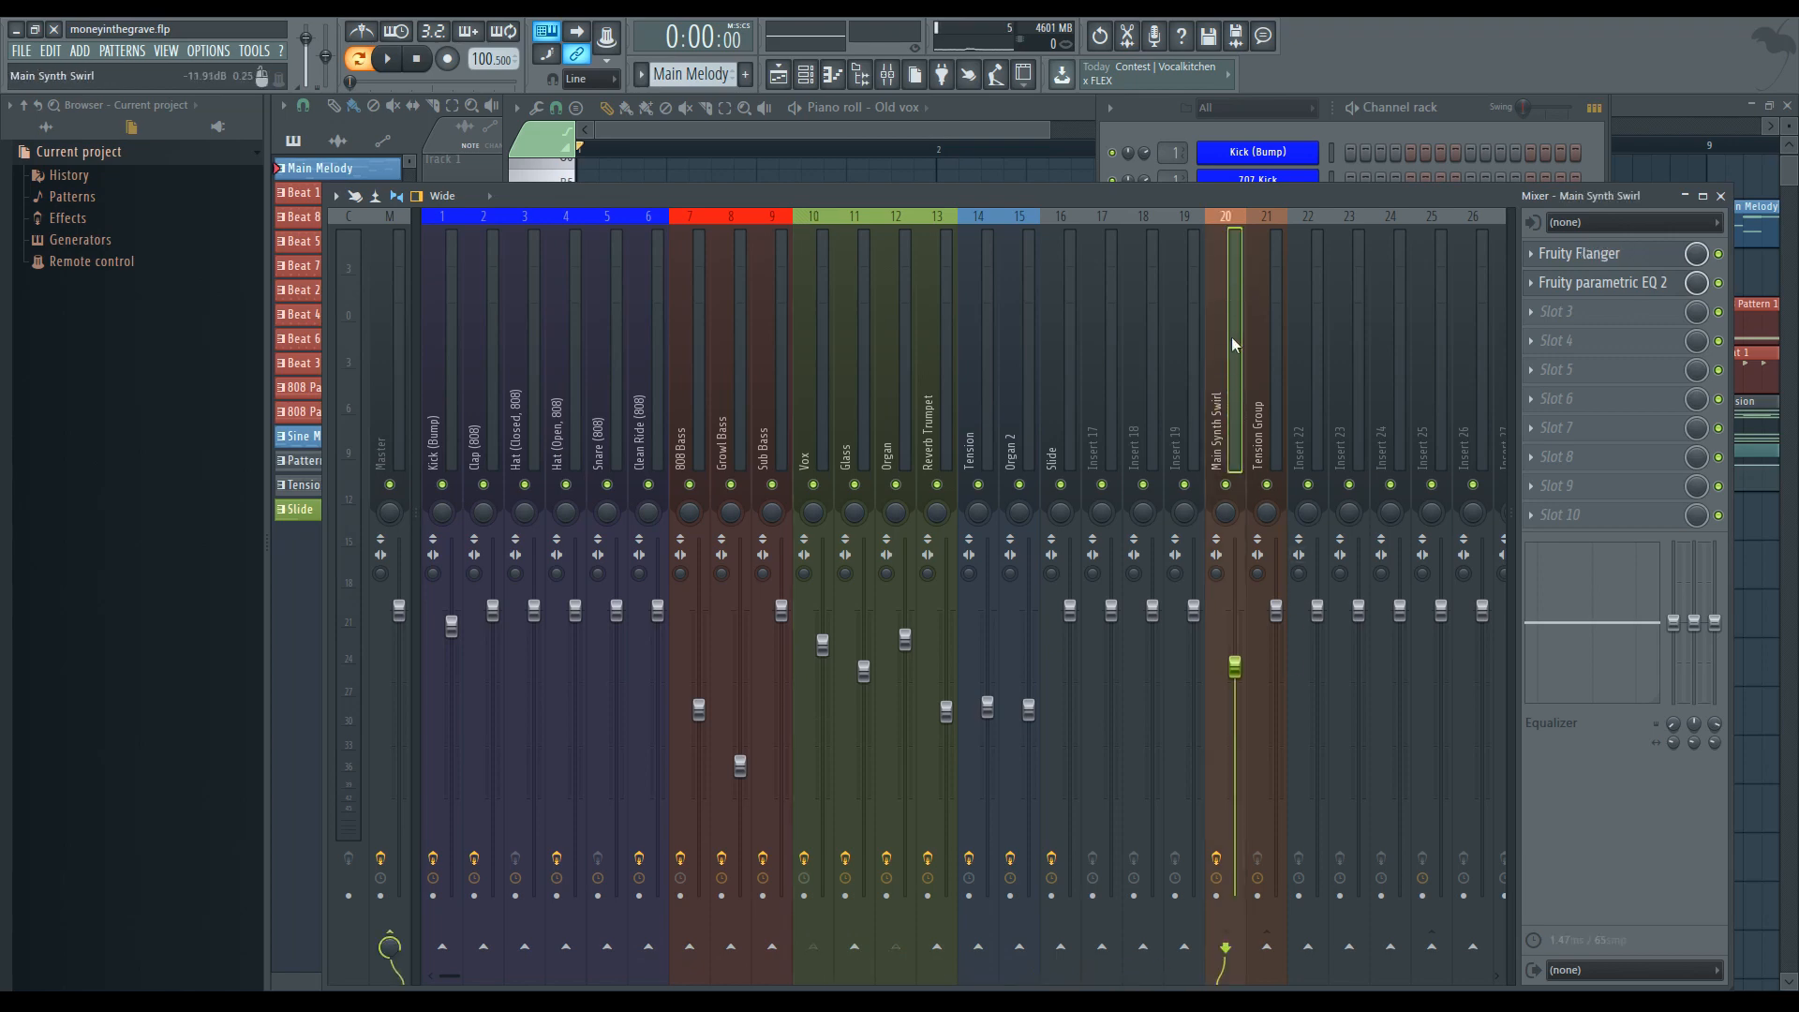
click(1606, 255)
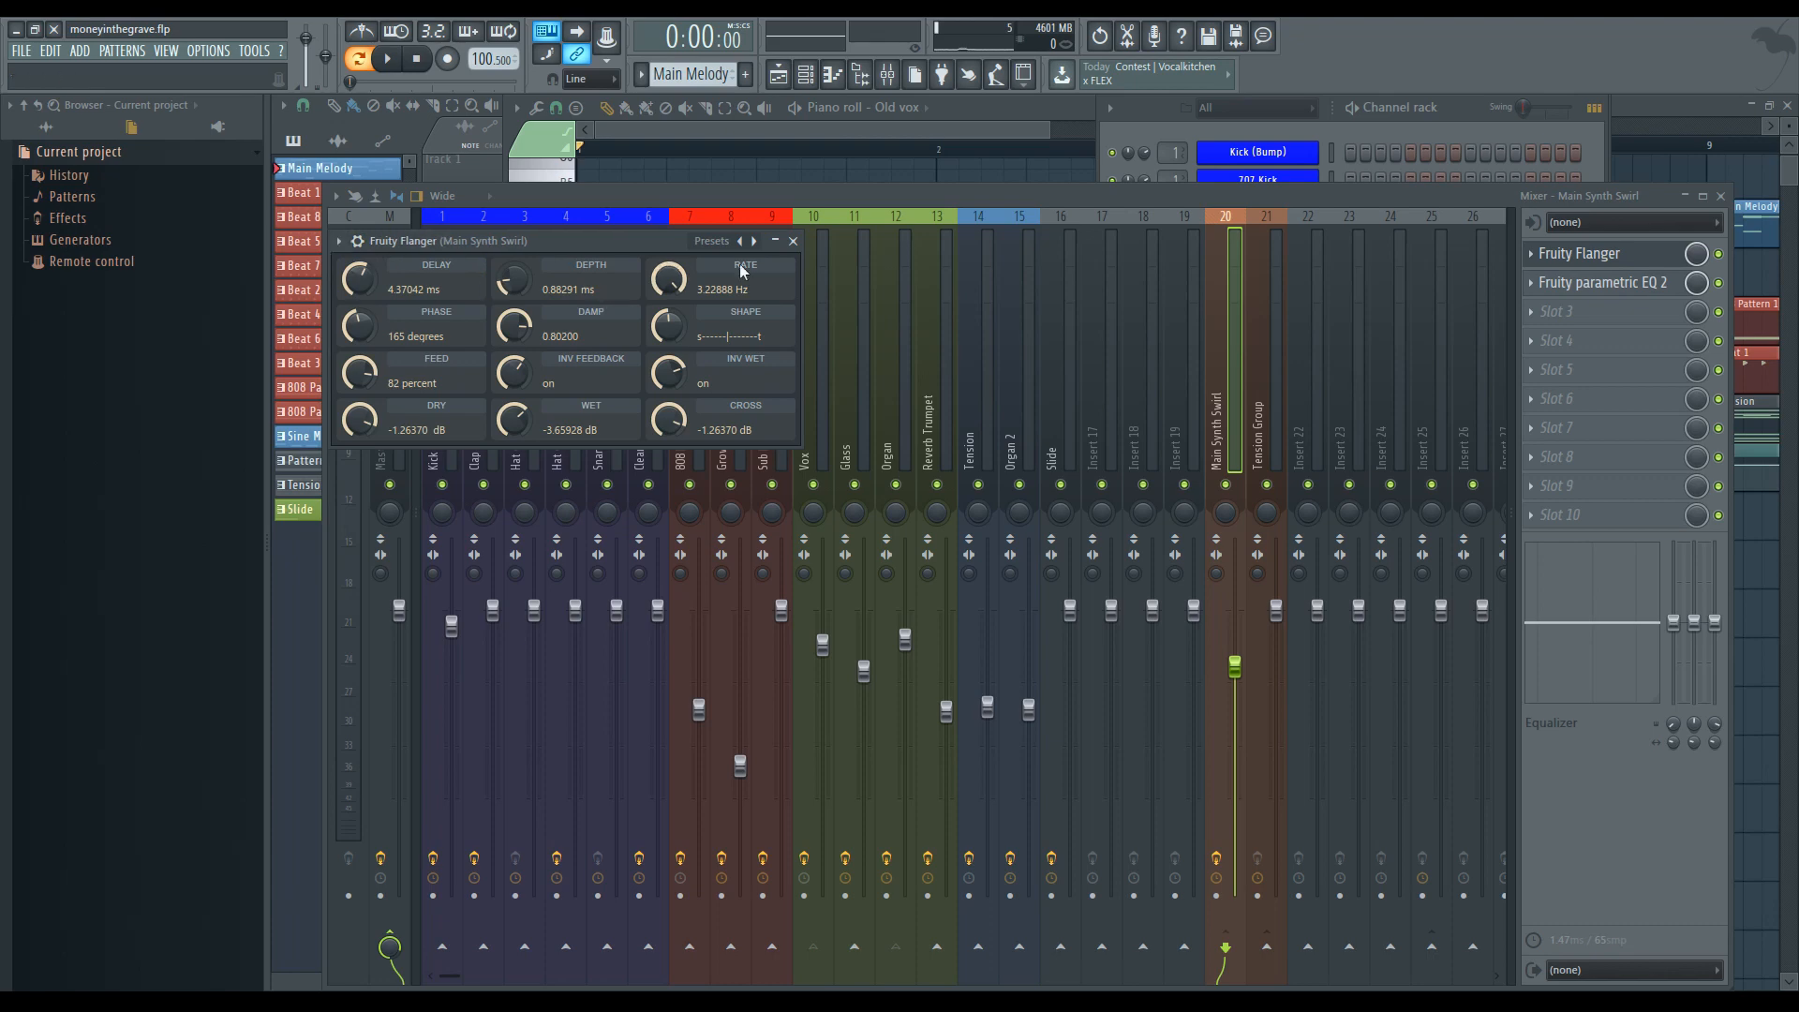
click(792, 241)
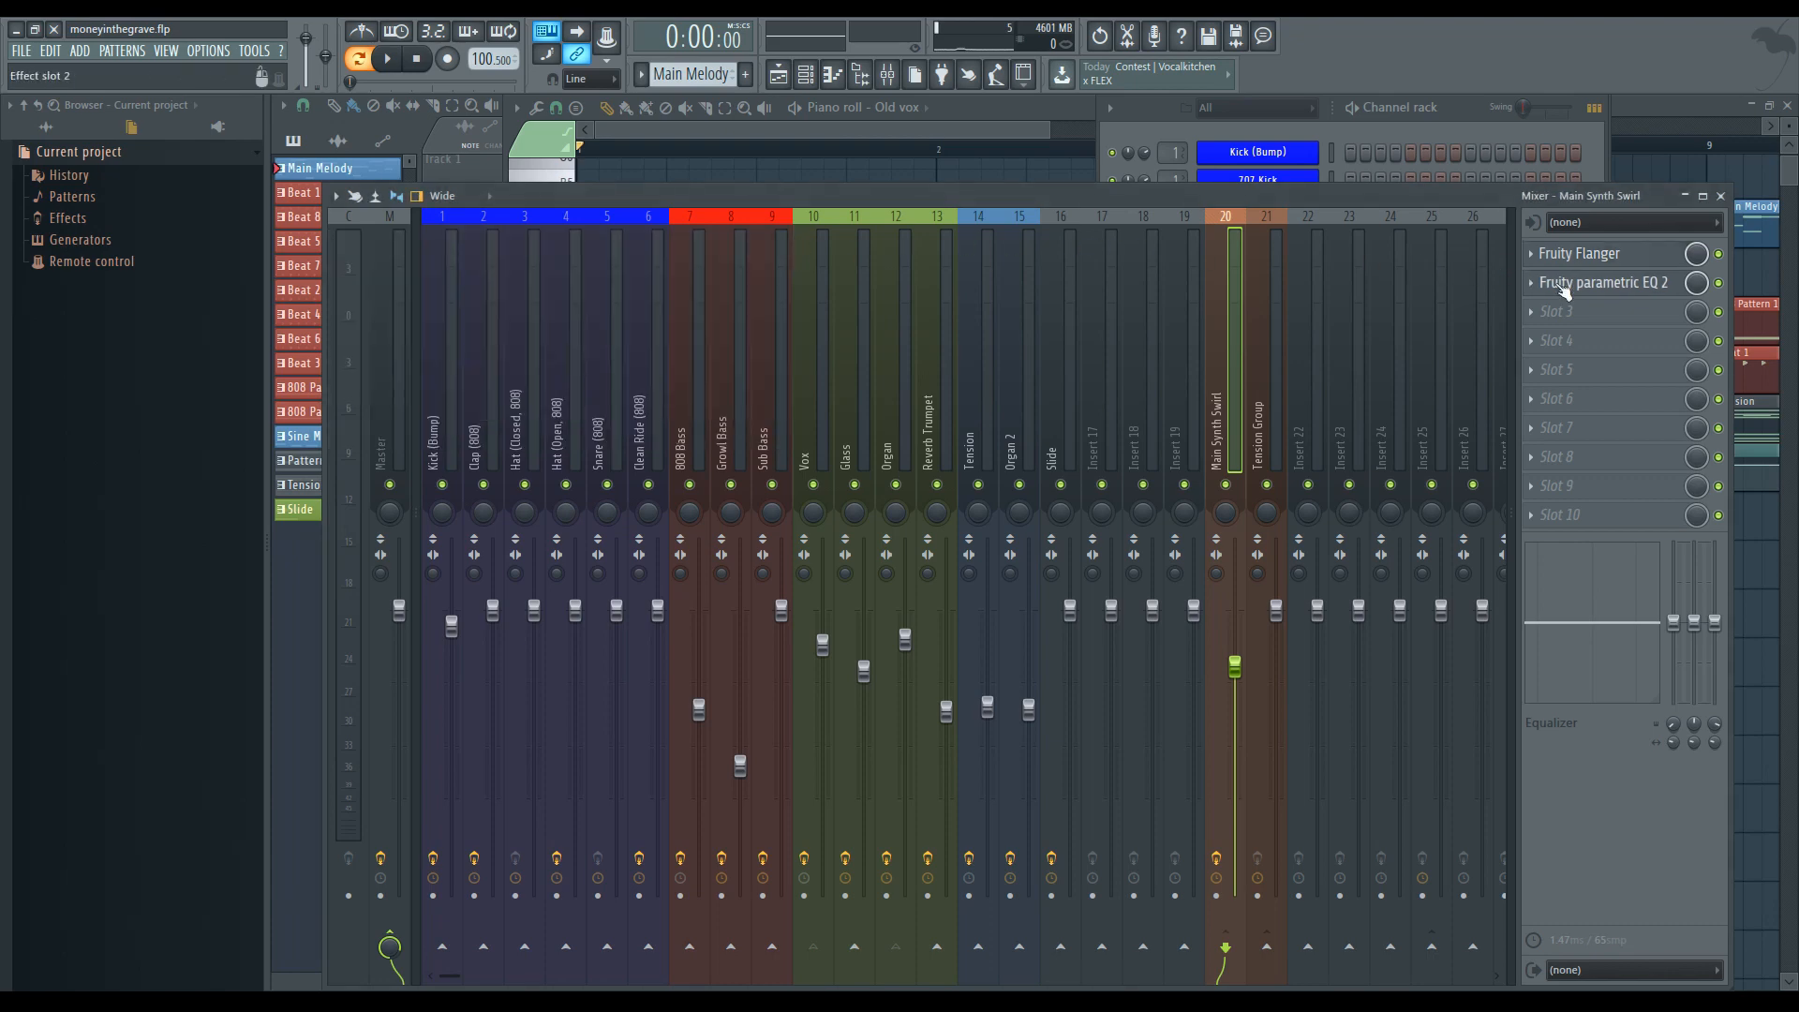
click(1562, 289)
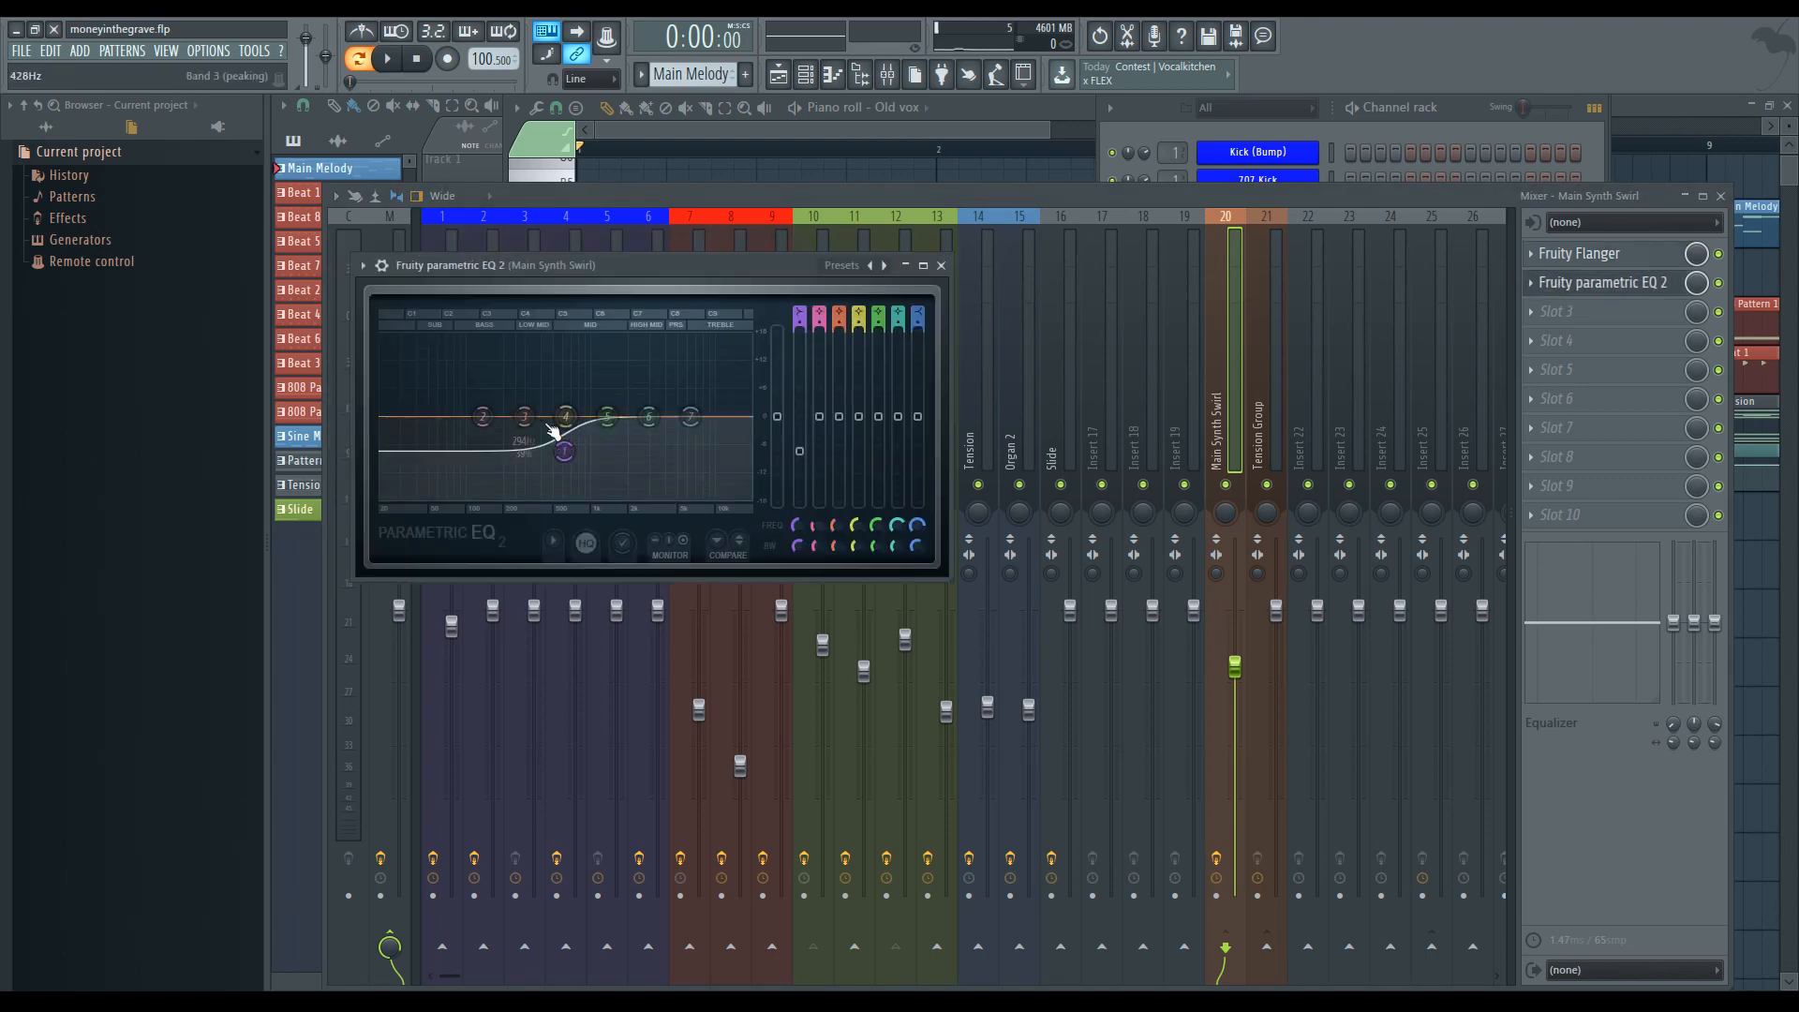
click(941, 266)
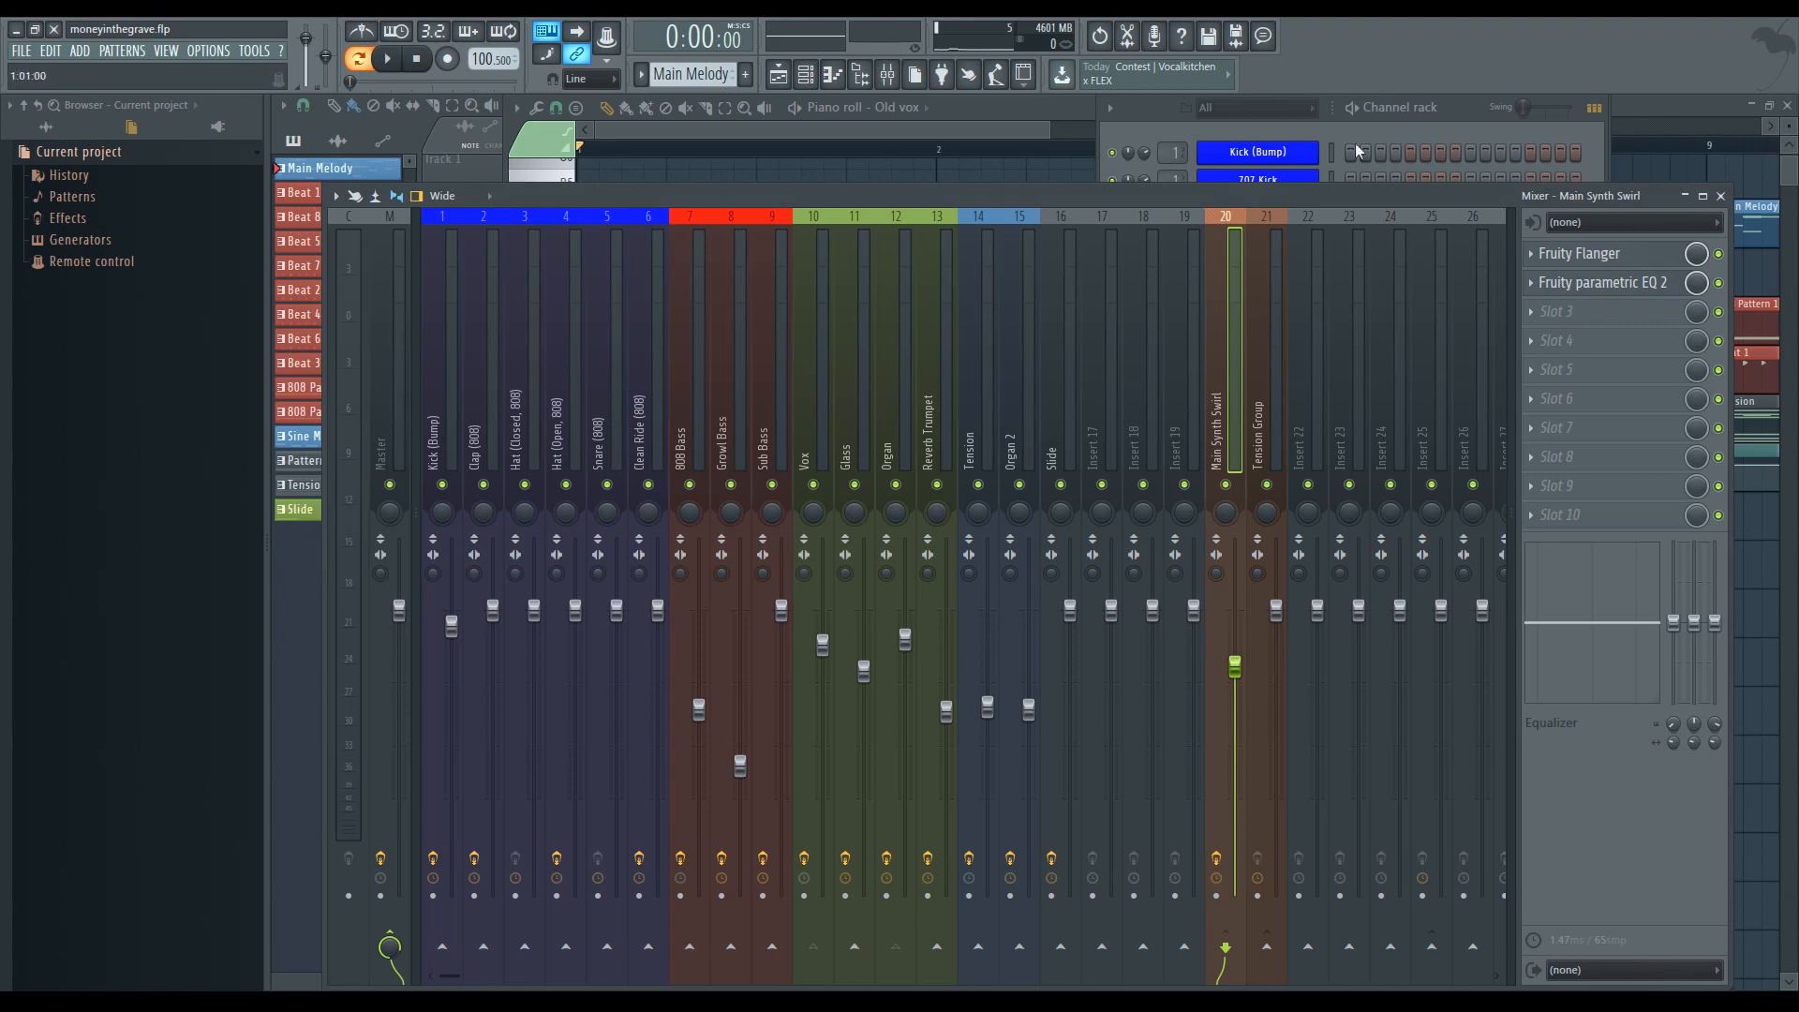
- Play the Main Melody pattern briefly with the channel rack in front of the mixer, and stop it
key(space)
click(1454, 109)
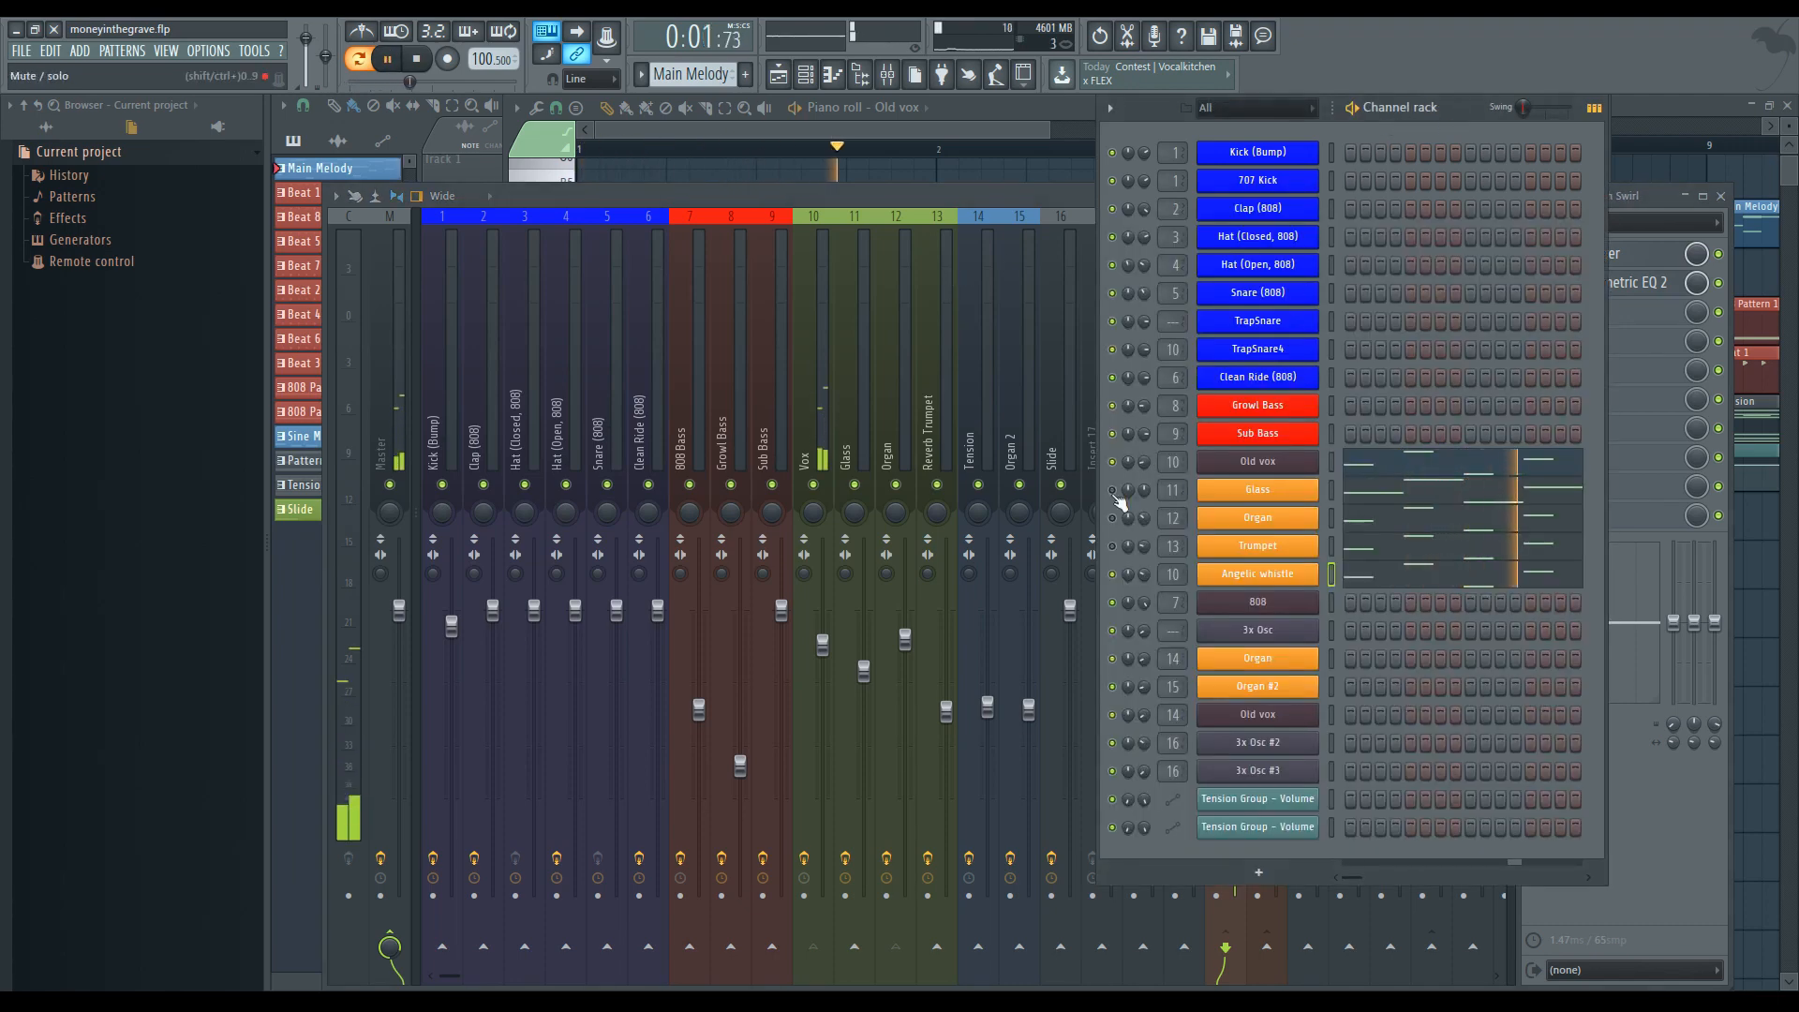
key(space)
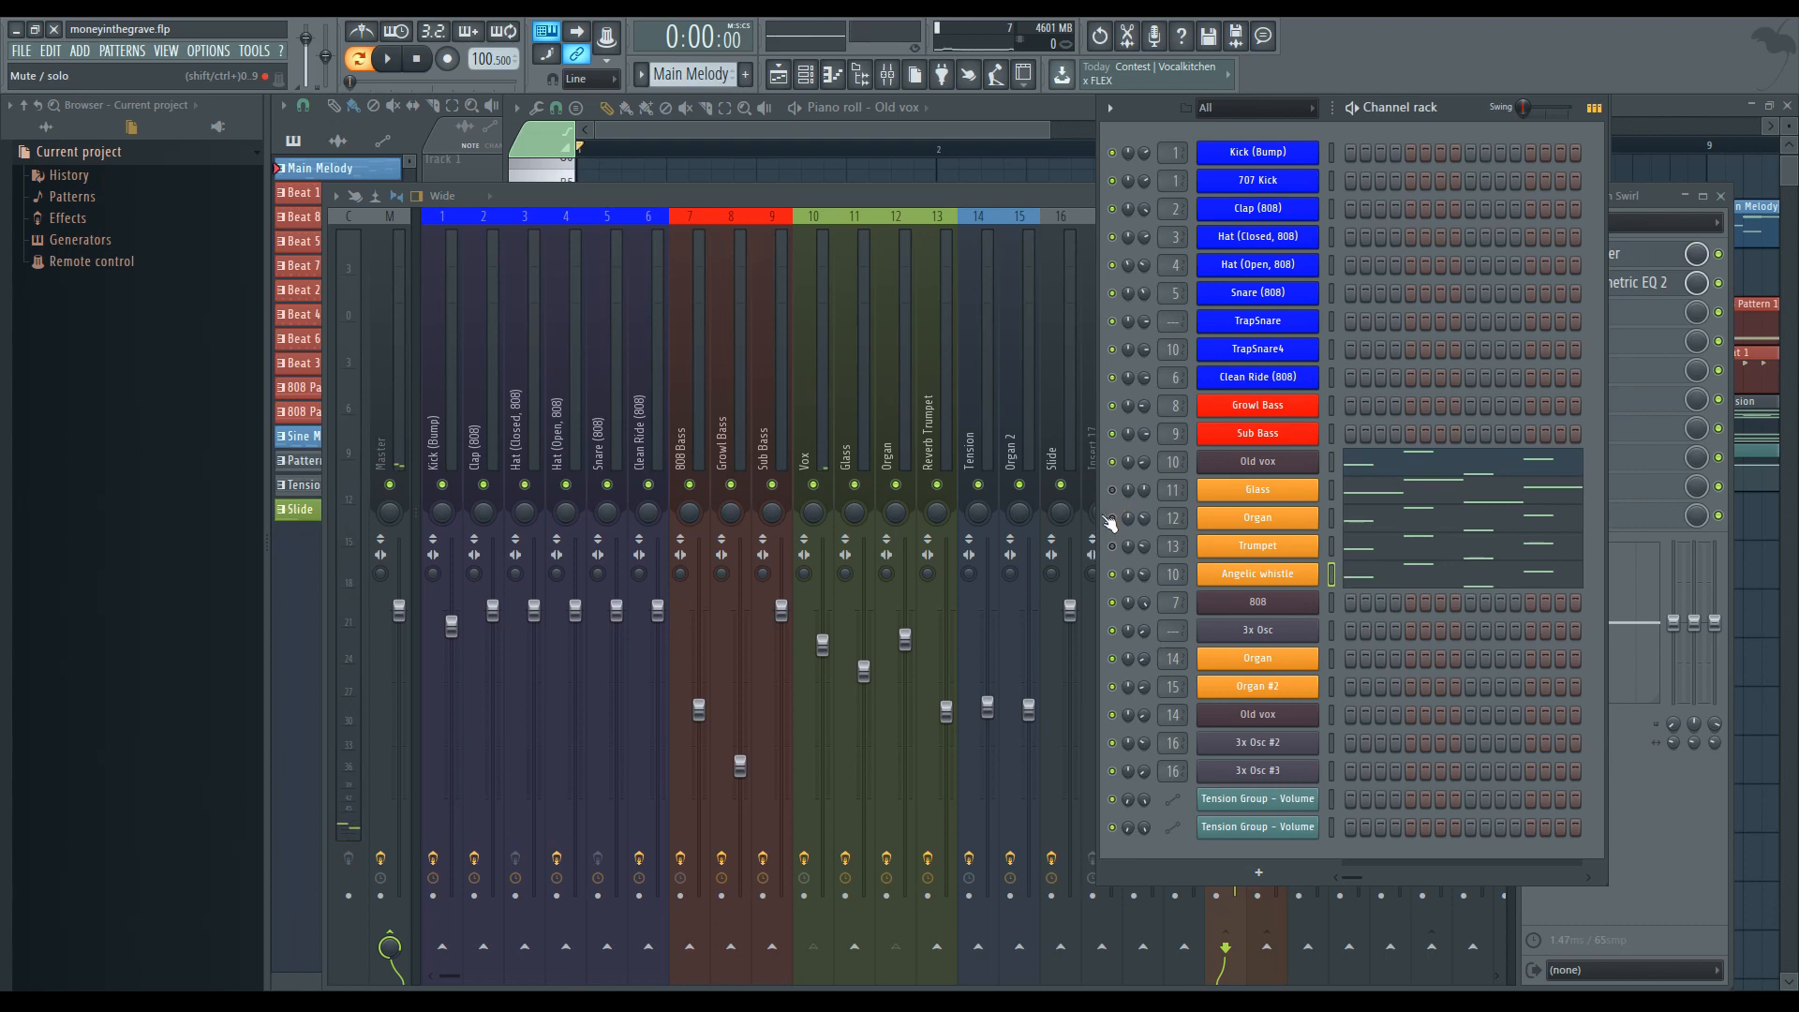
- Inspect the first Organ instrument and its mixer track, toggling its send to Main Synth Swirl and restoring it
click(1213, 523)
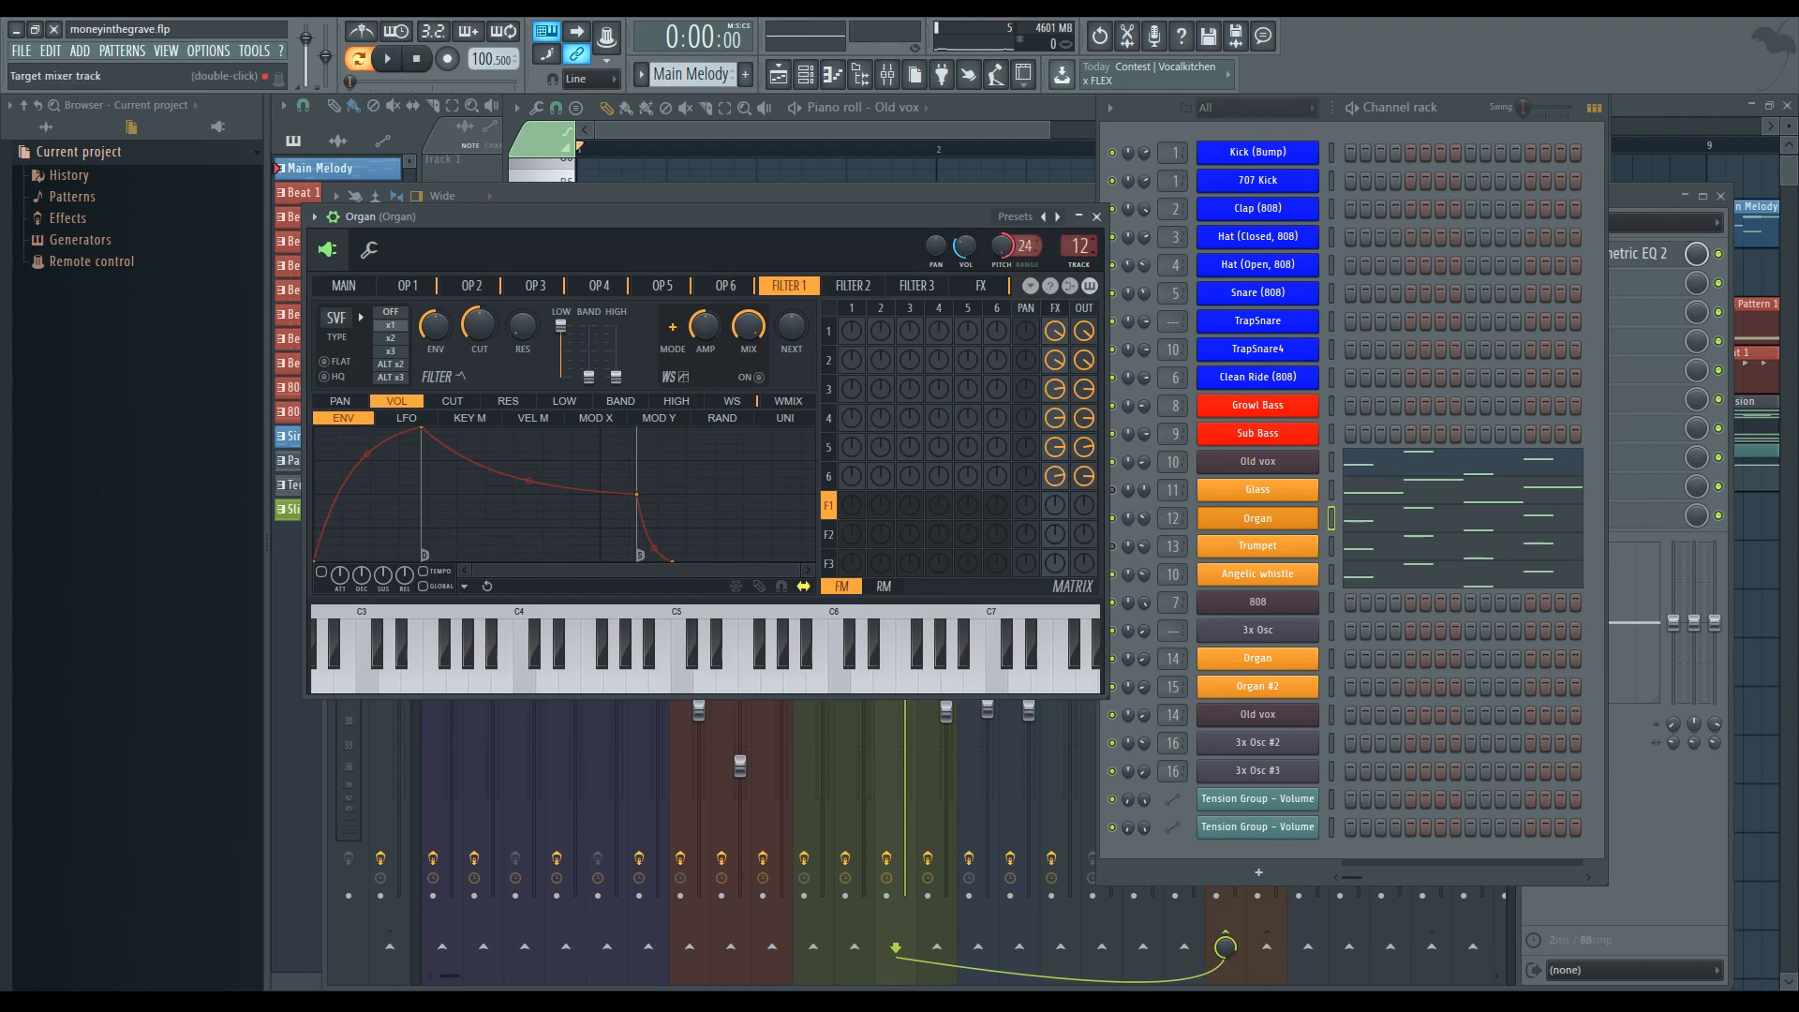
double_click(1080, 247)
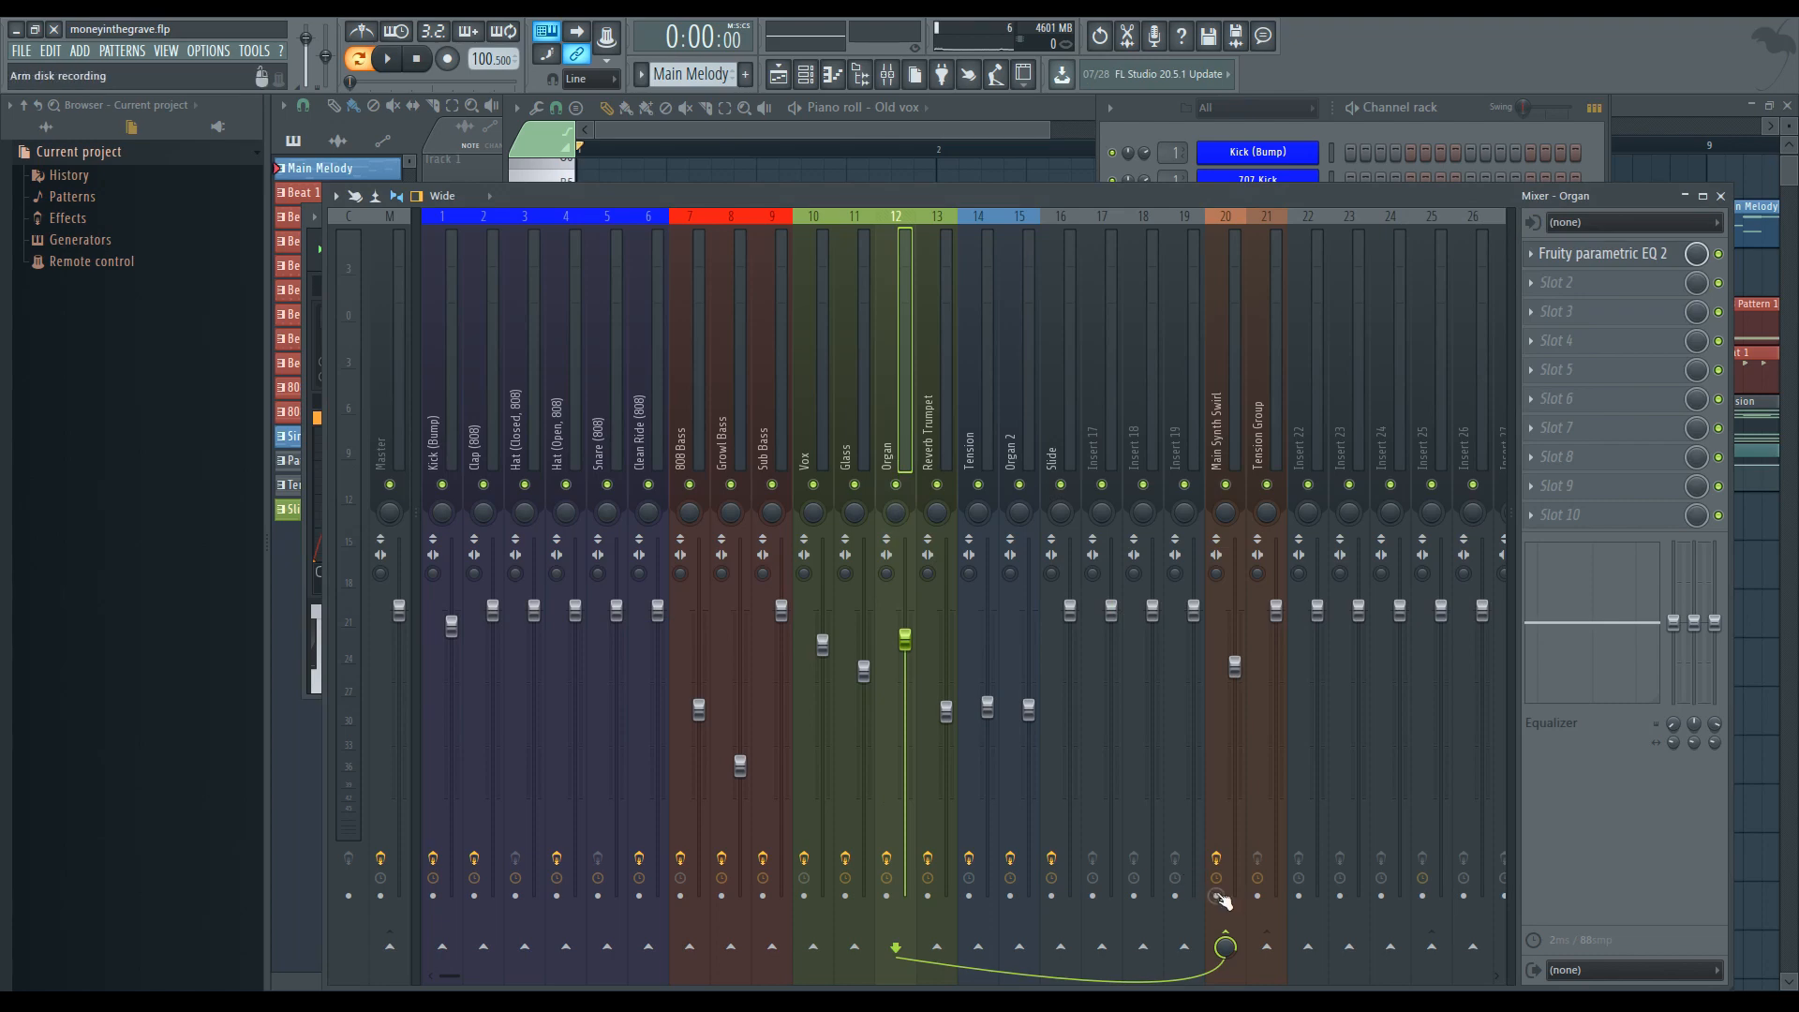
click(1225, 946)
click(1226, 946)
- Review the Organ track's Fruity parametric EQ 2 curve while briefly playing the pattern
click(1646, 255)
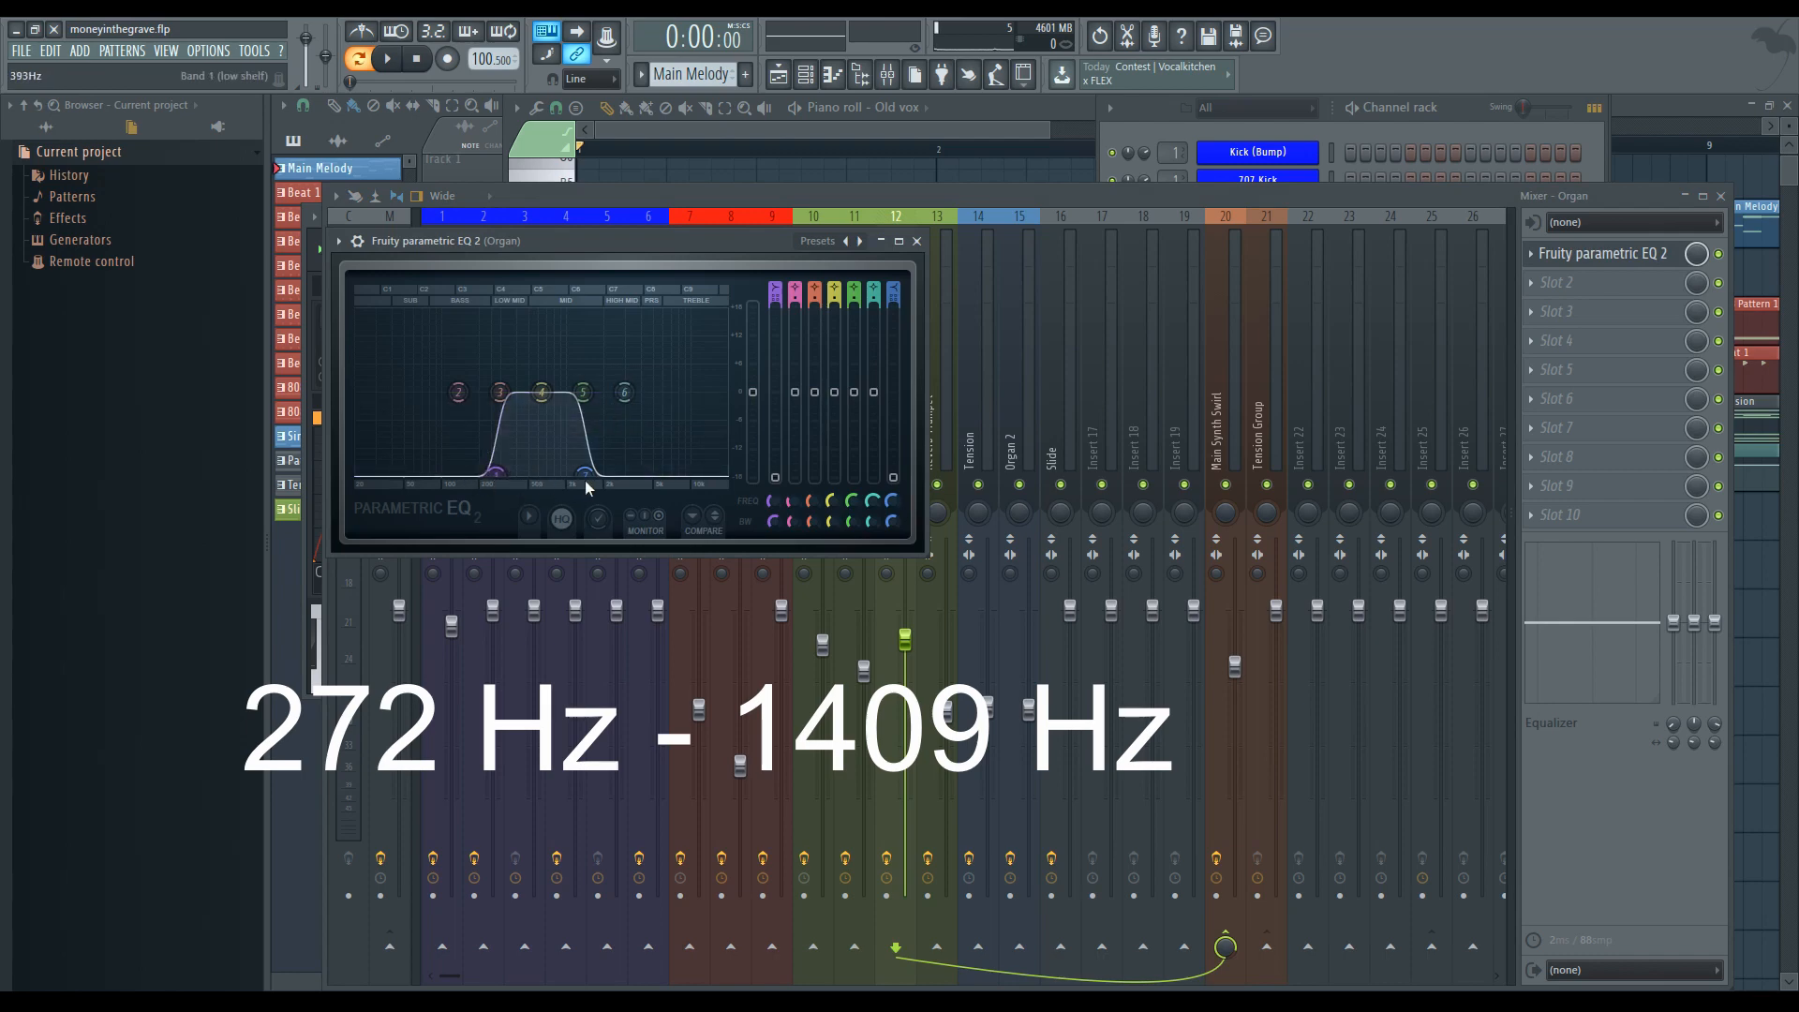
key(space)
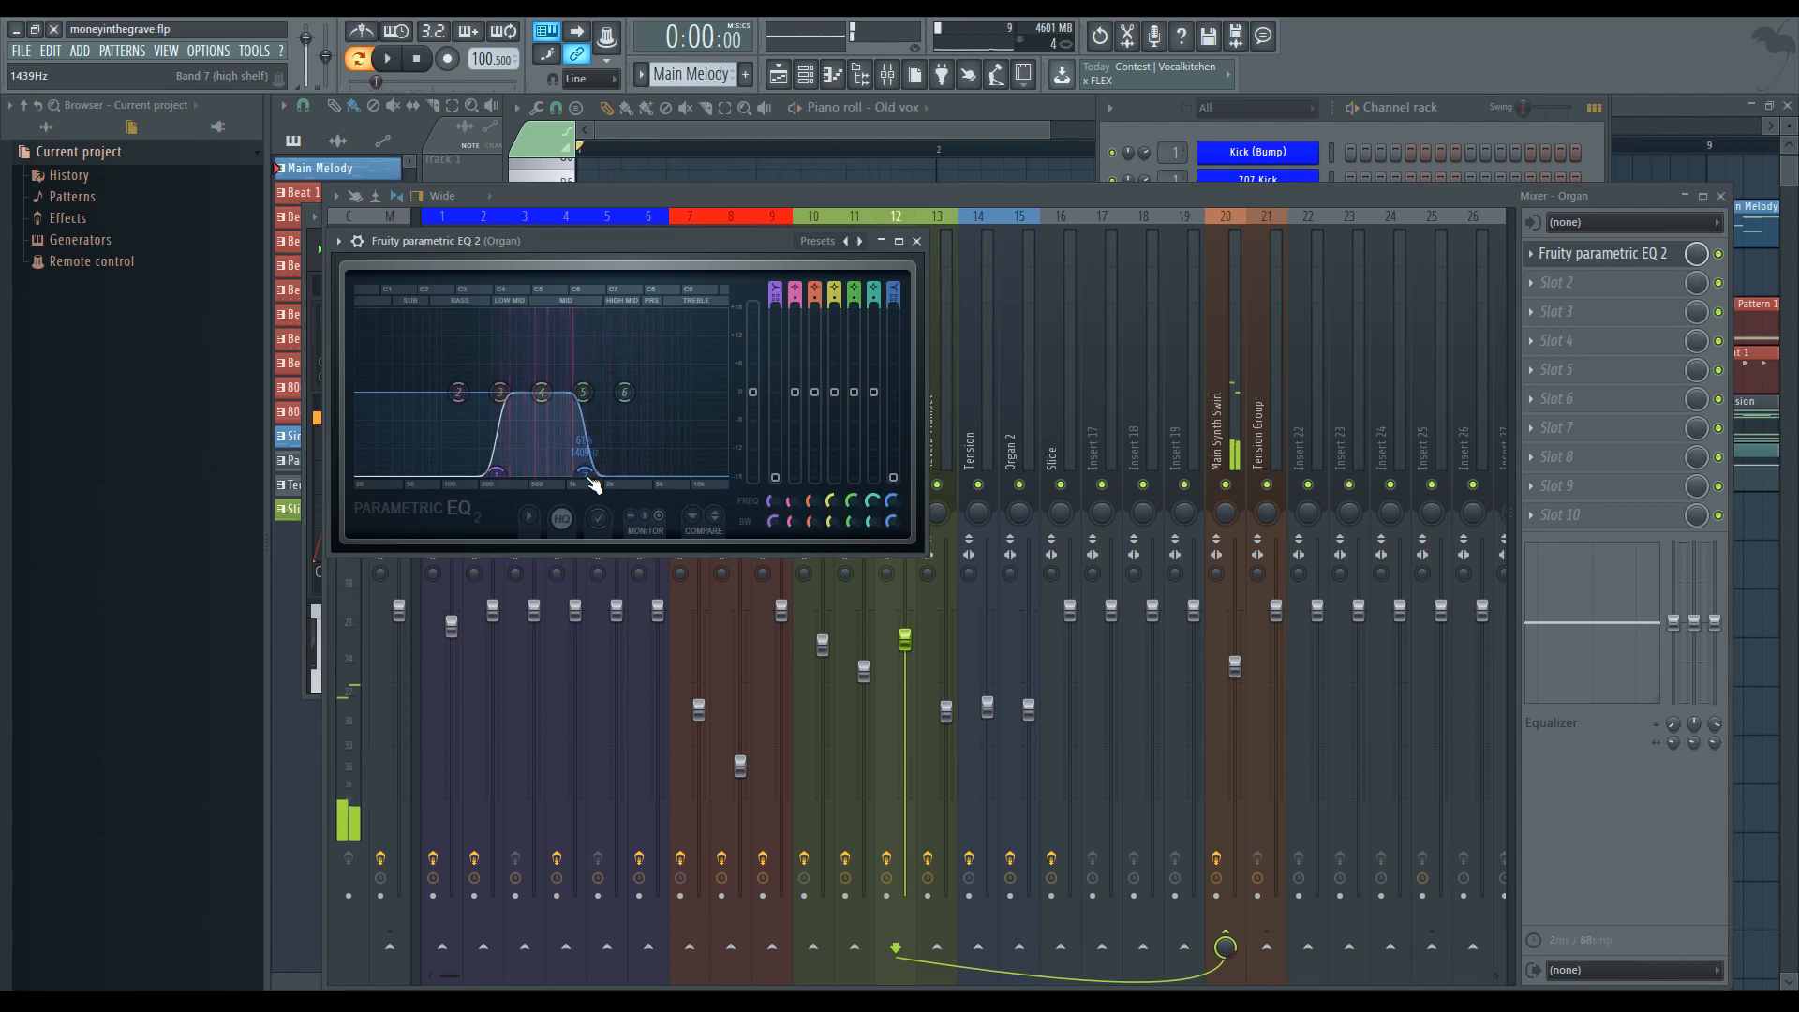
key(space)
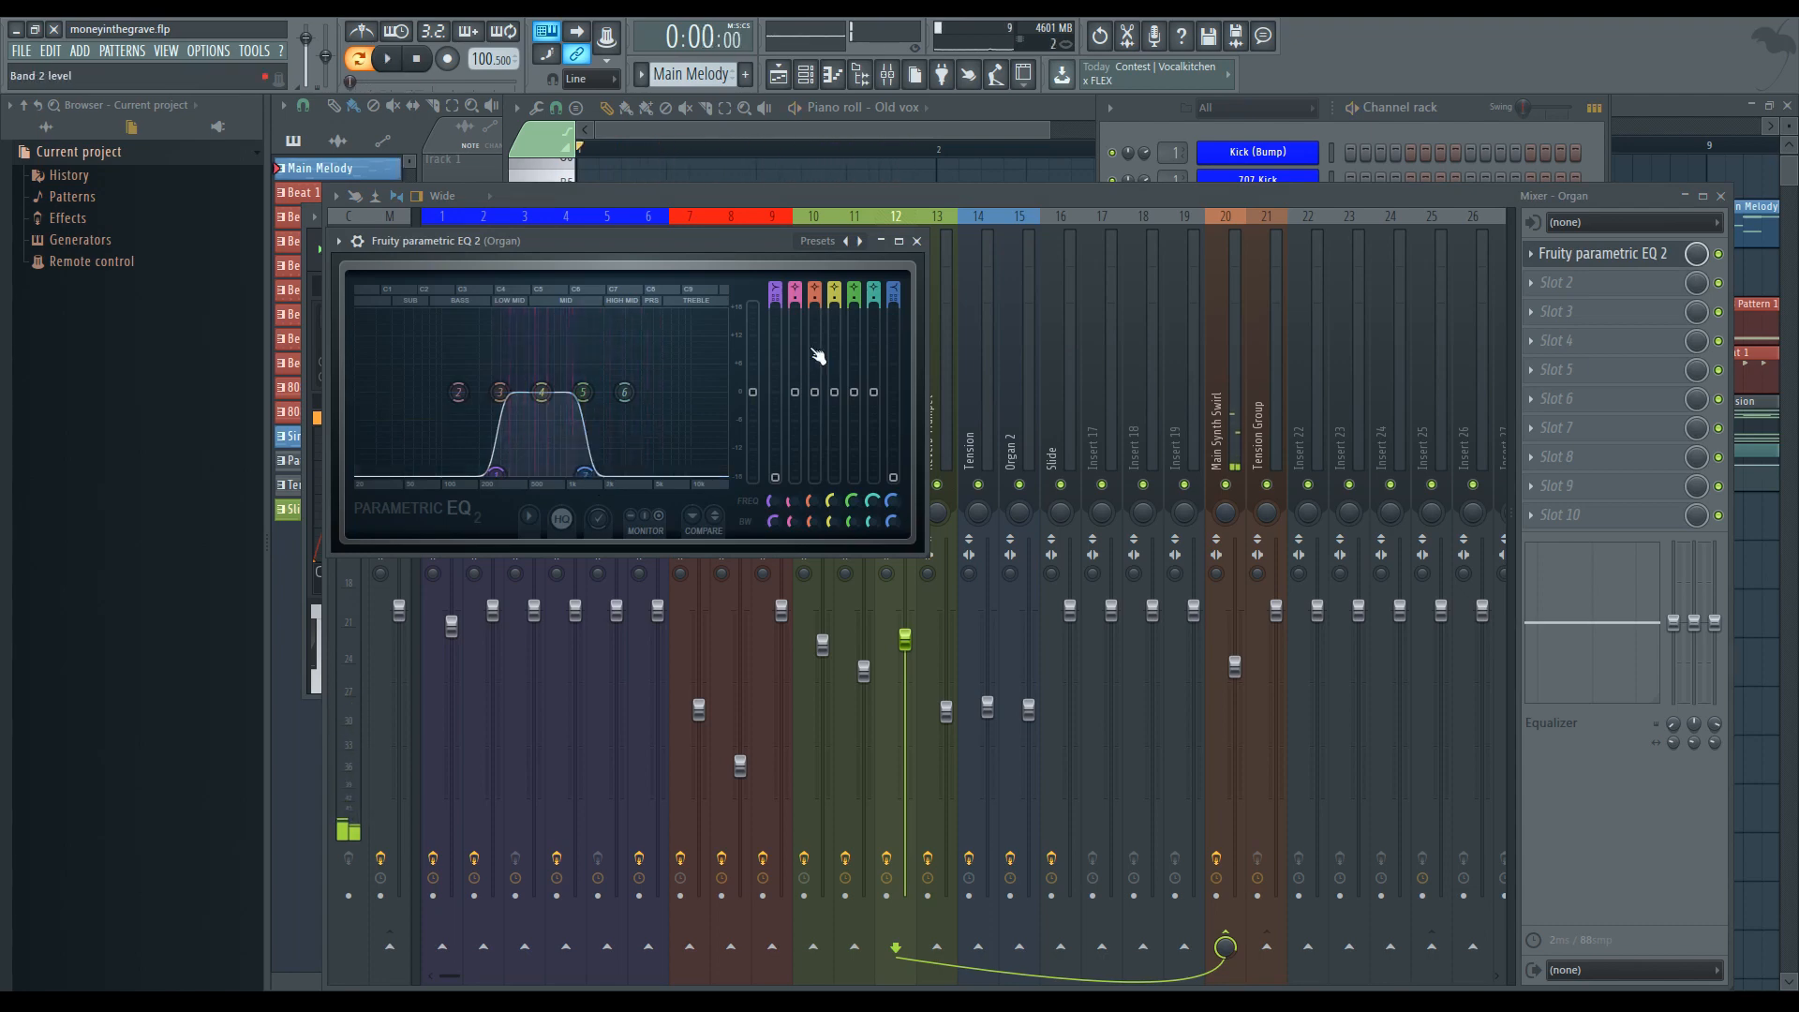
click(918, 242)
- Inspect the Glass instrument and review the Fruity parametric EQ 2 on its mixer track
click(1459, 127)
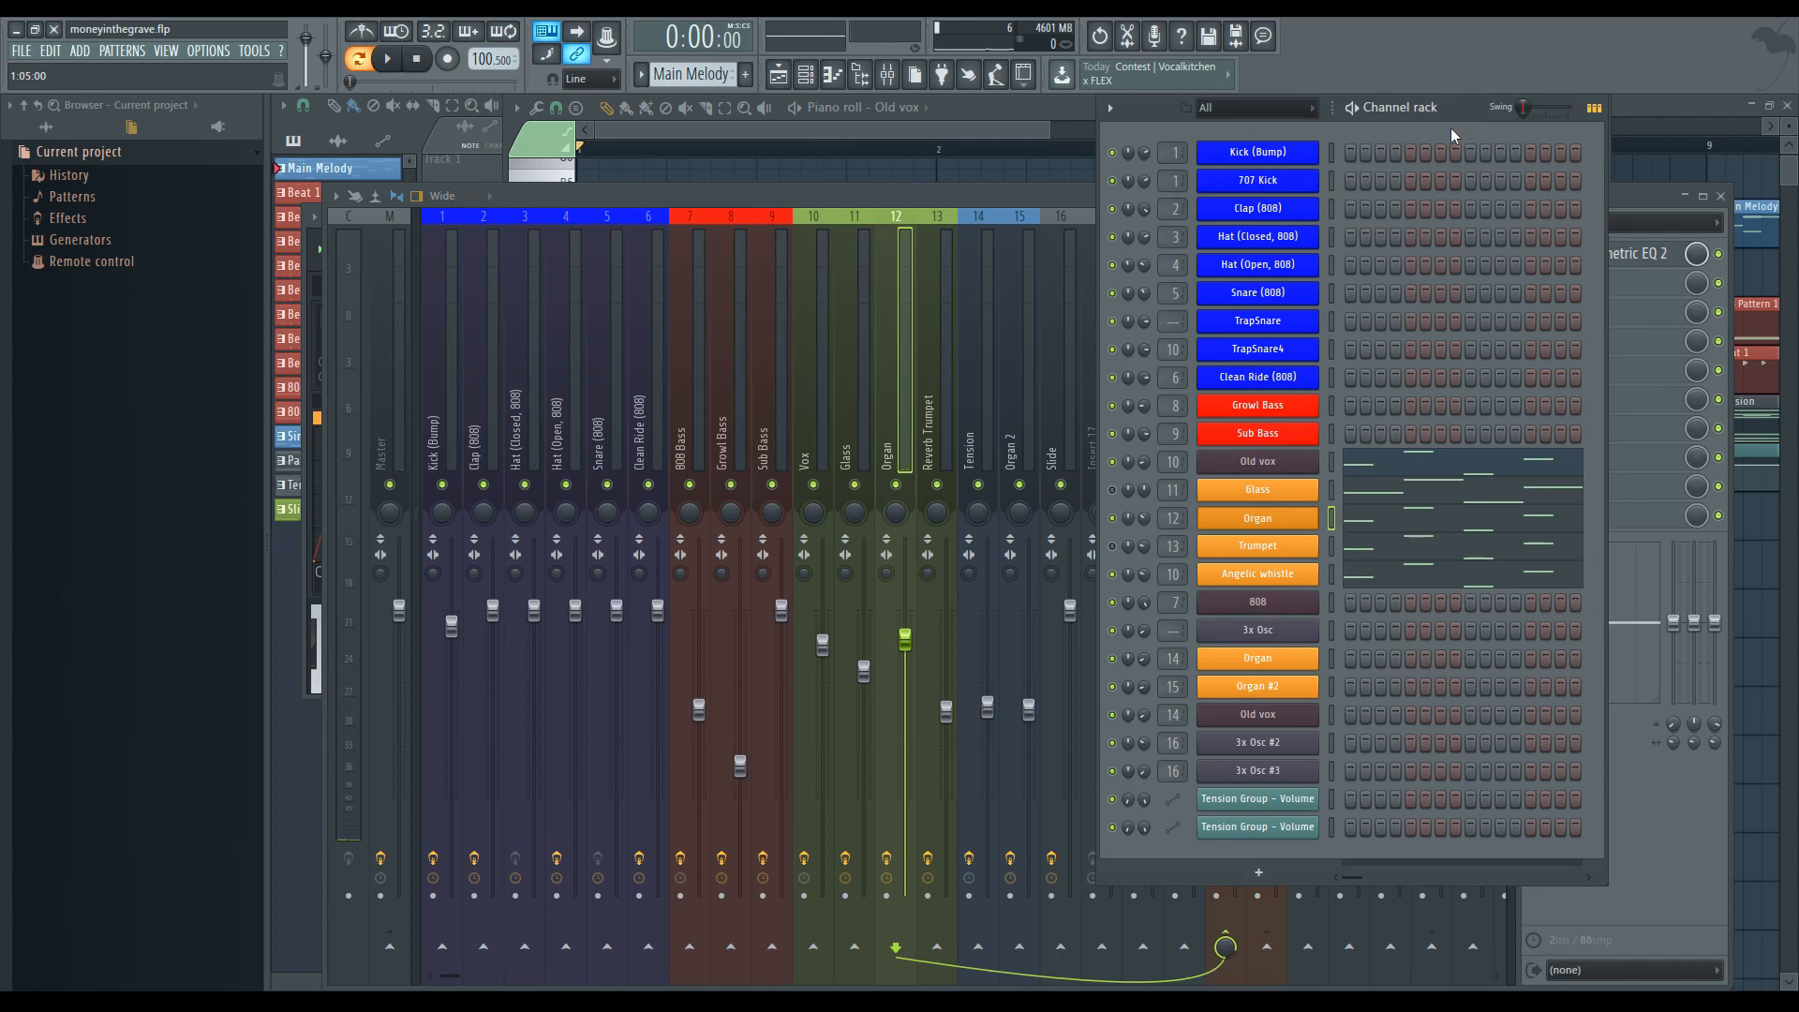
click(1222, 499)
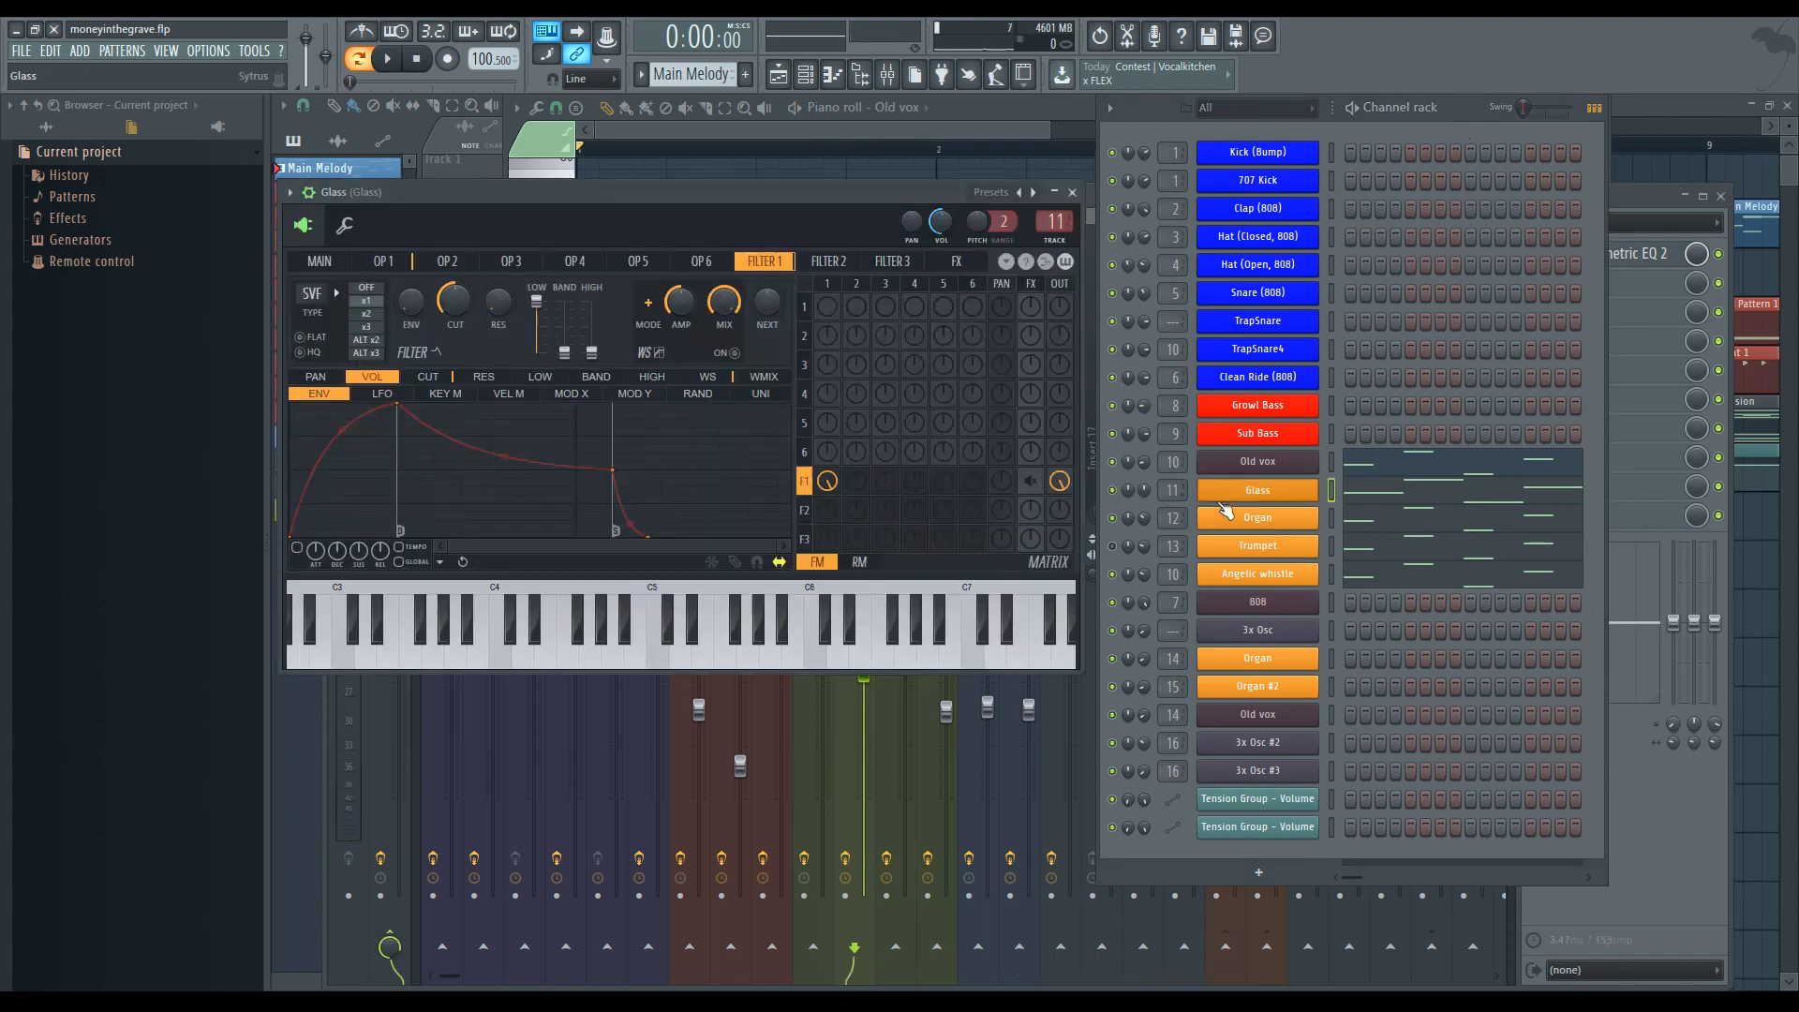
click(1055, 221)
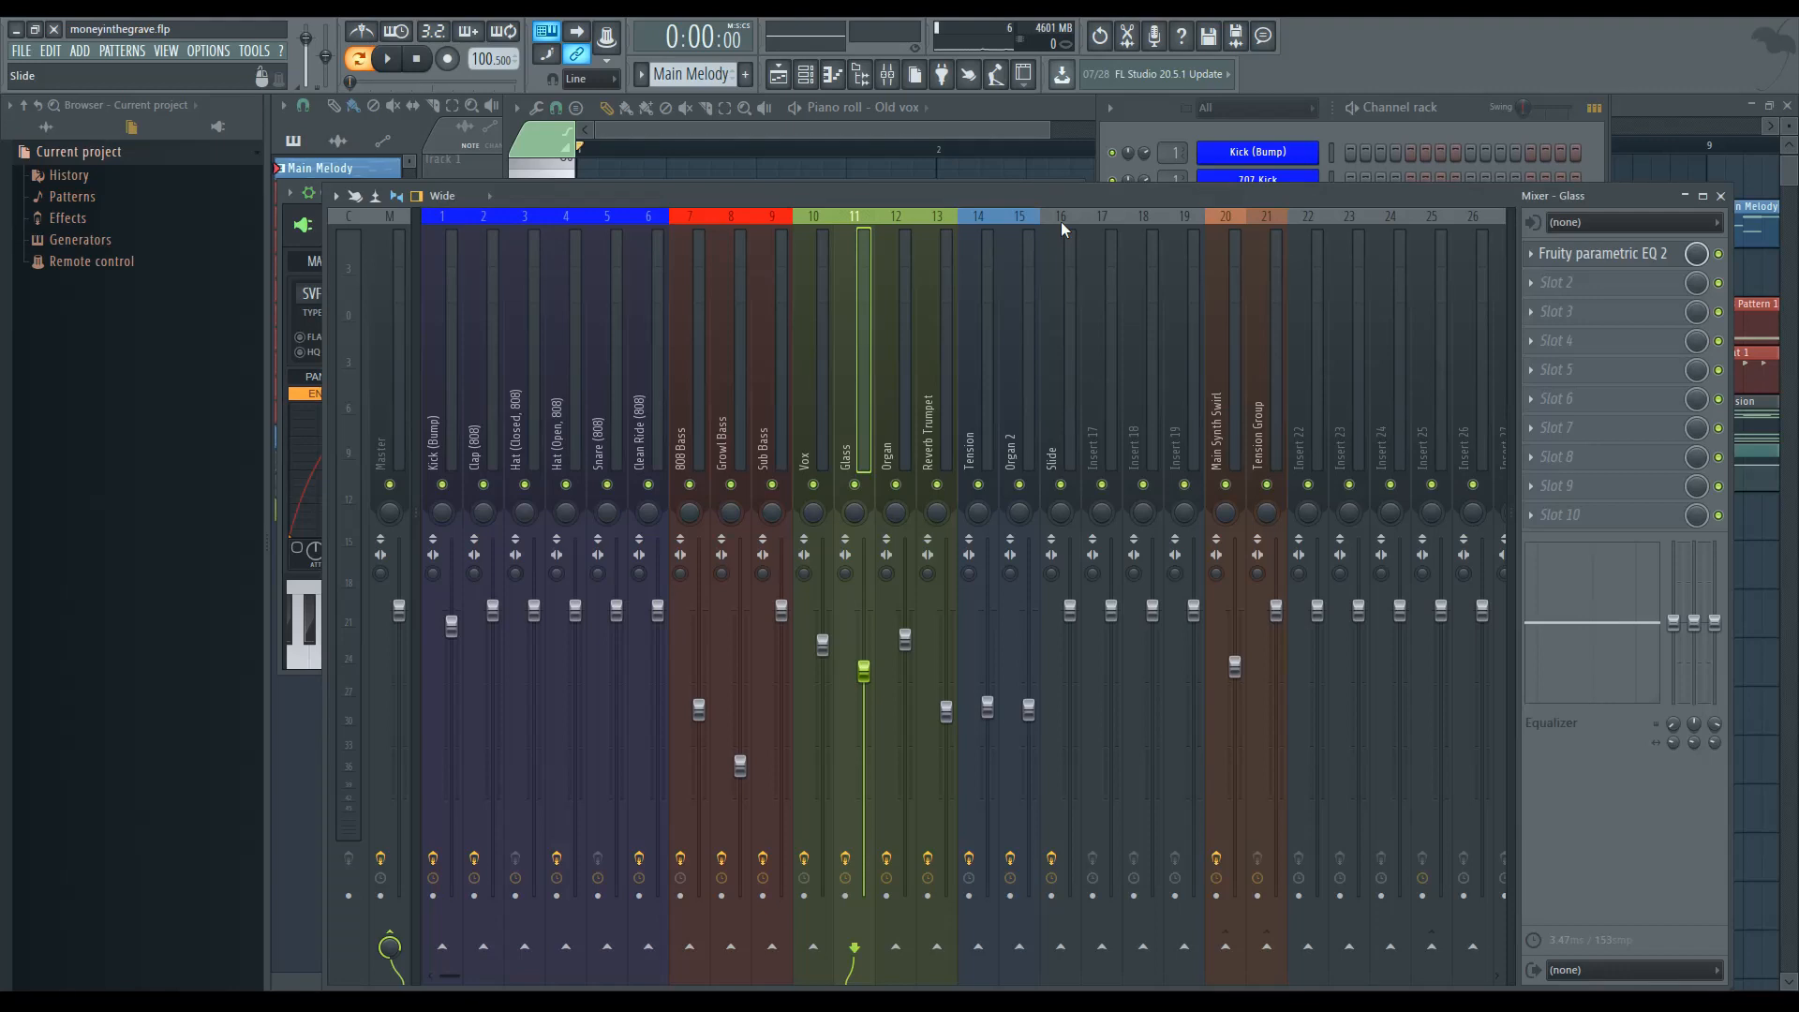
click(1574, 253)
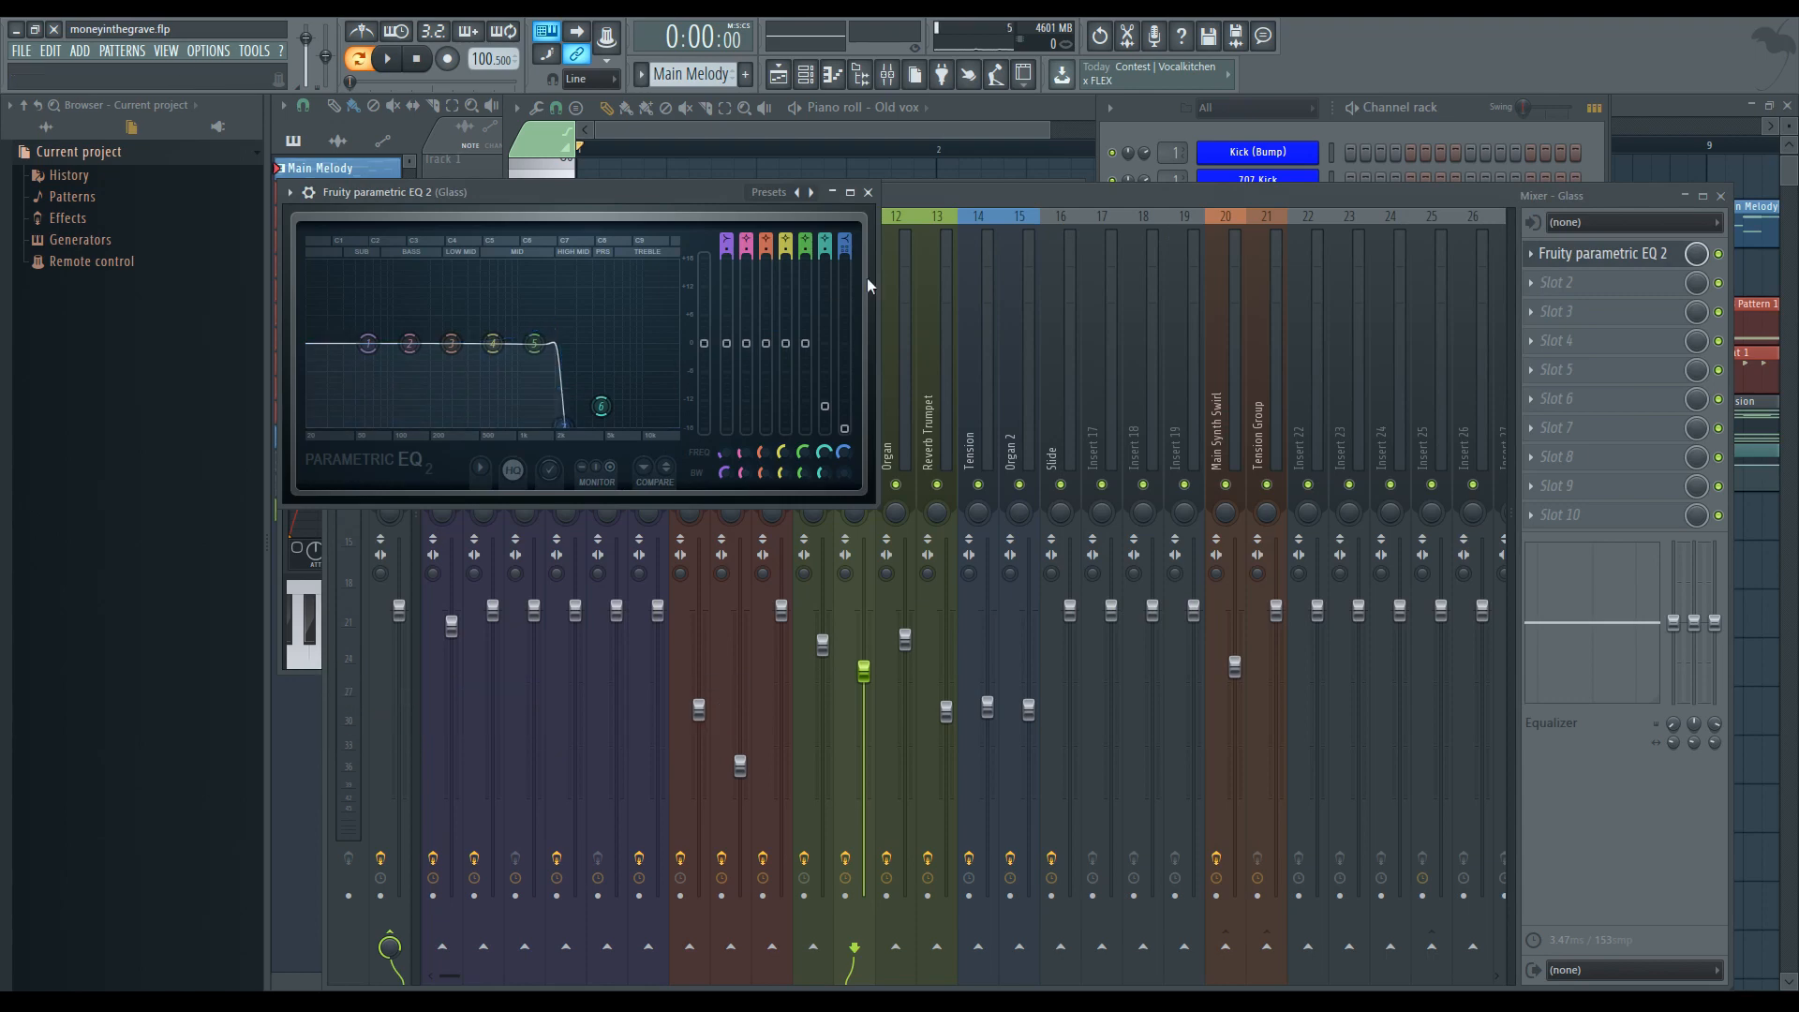
click(869, 192)
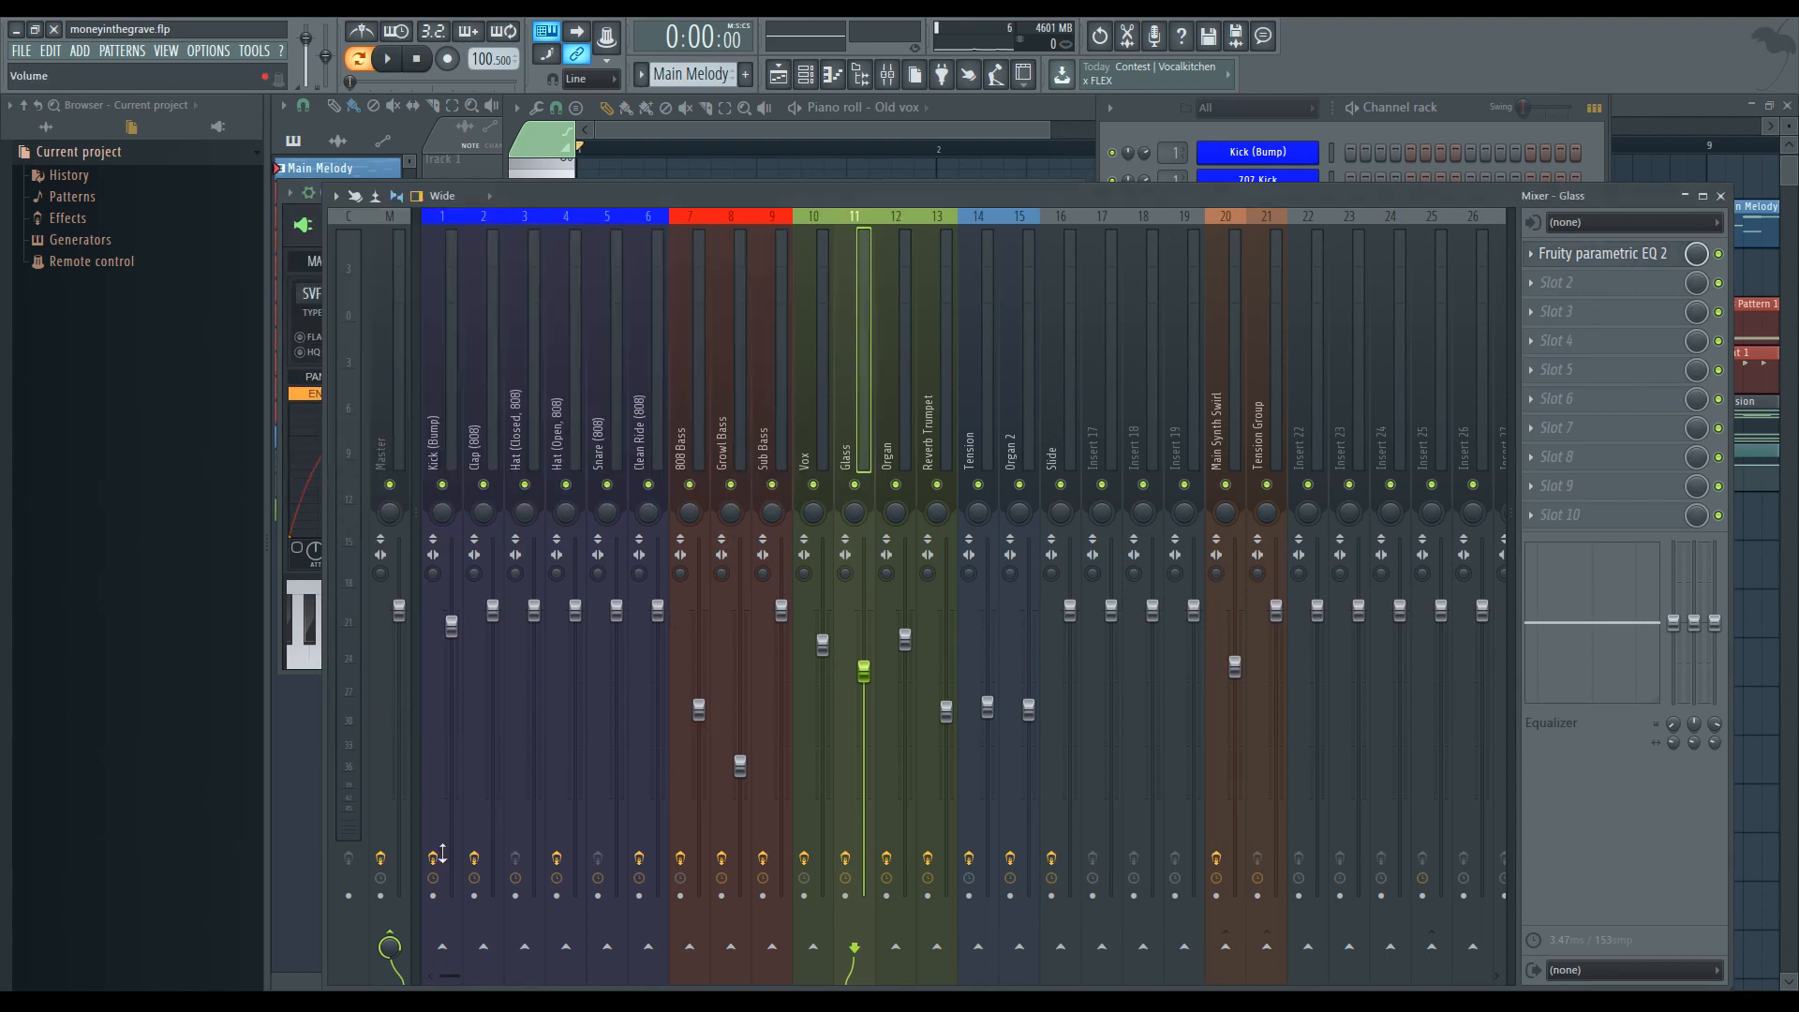
- Bring the channel rack forward and play the melody with the Glass layer included, stopping it after a short listen
click(1471, 110)
key(space)
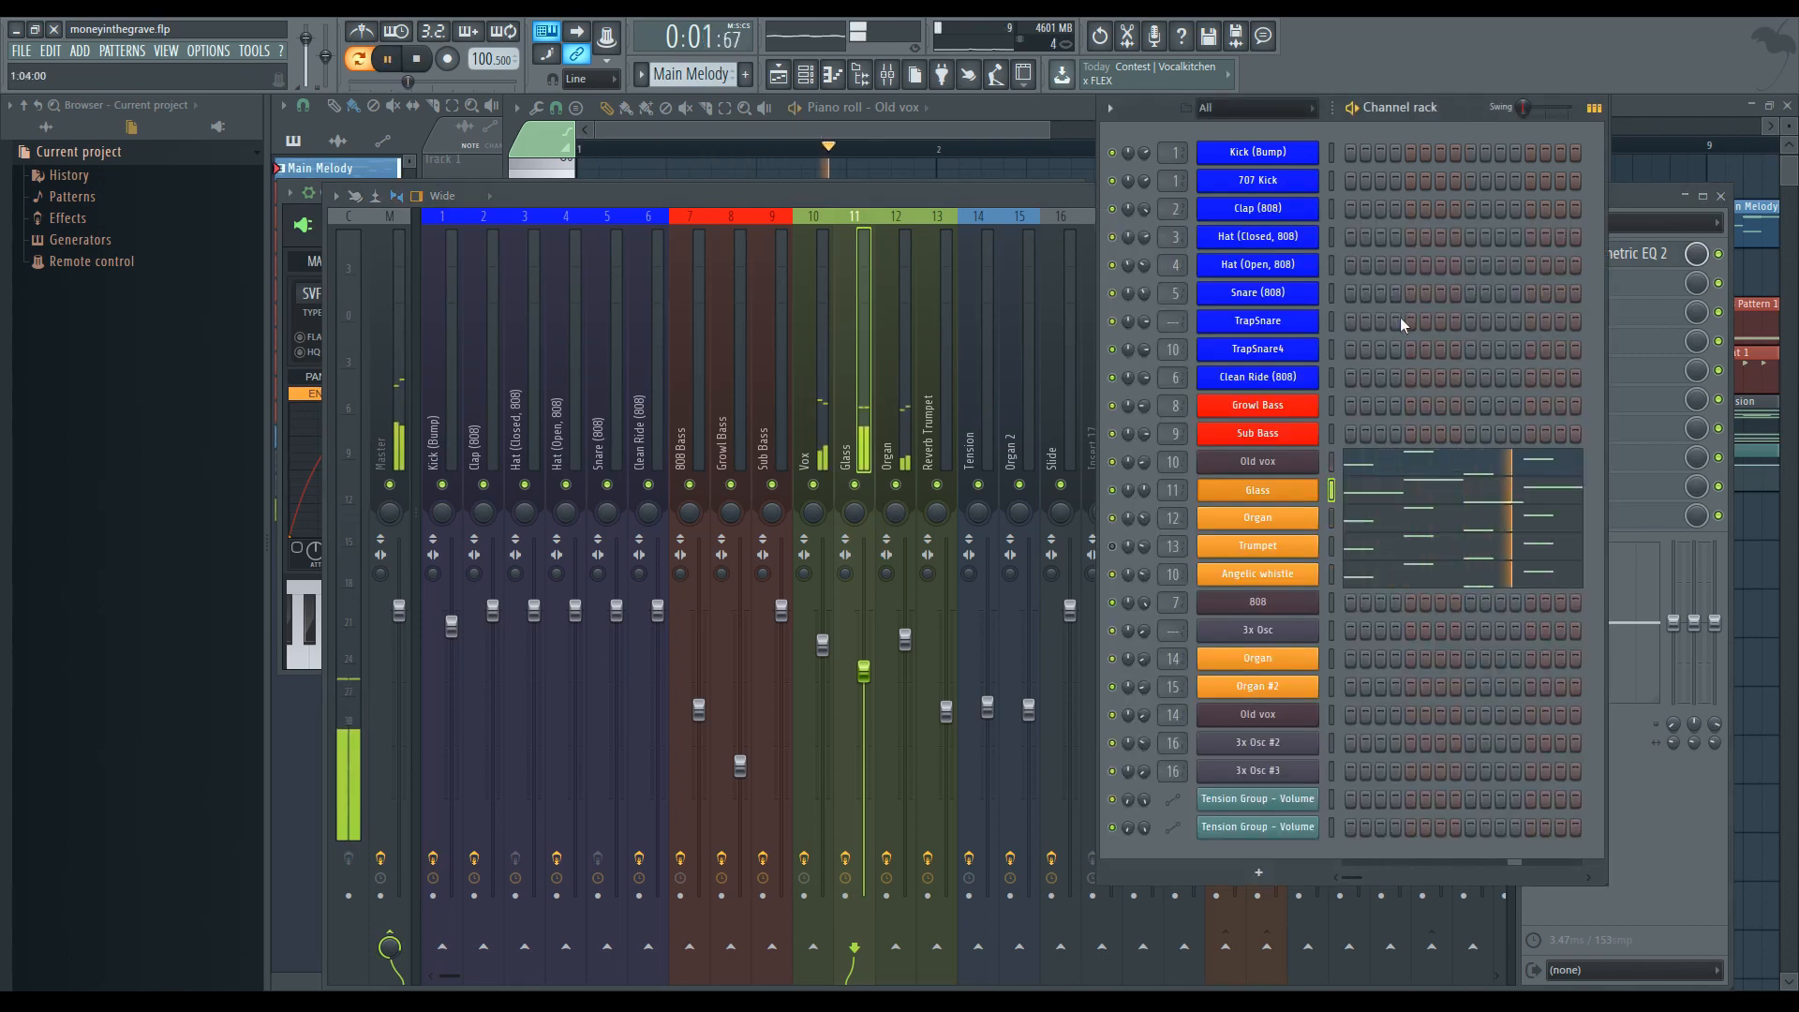
key(space)
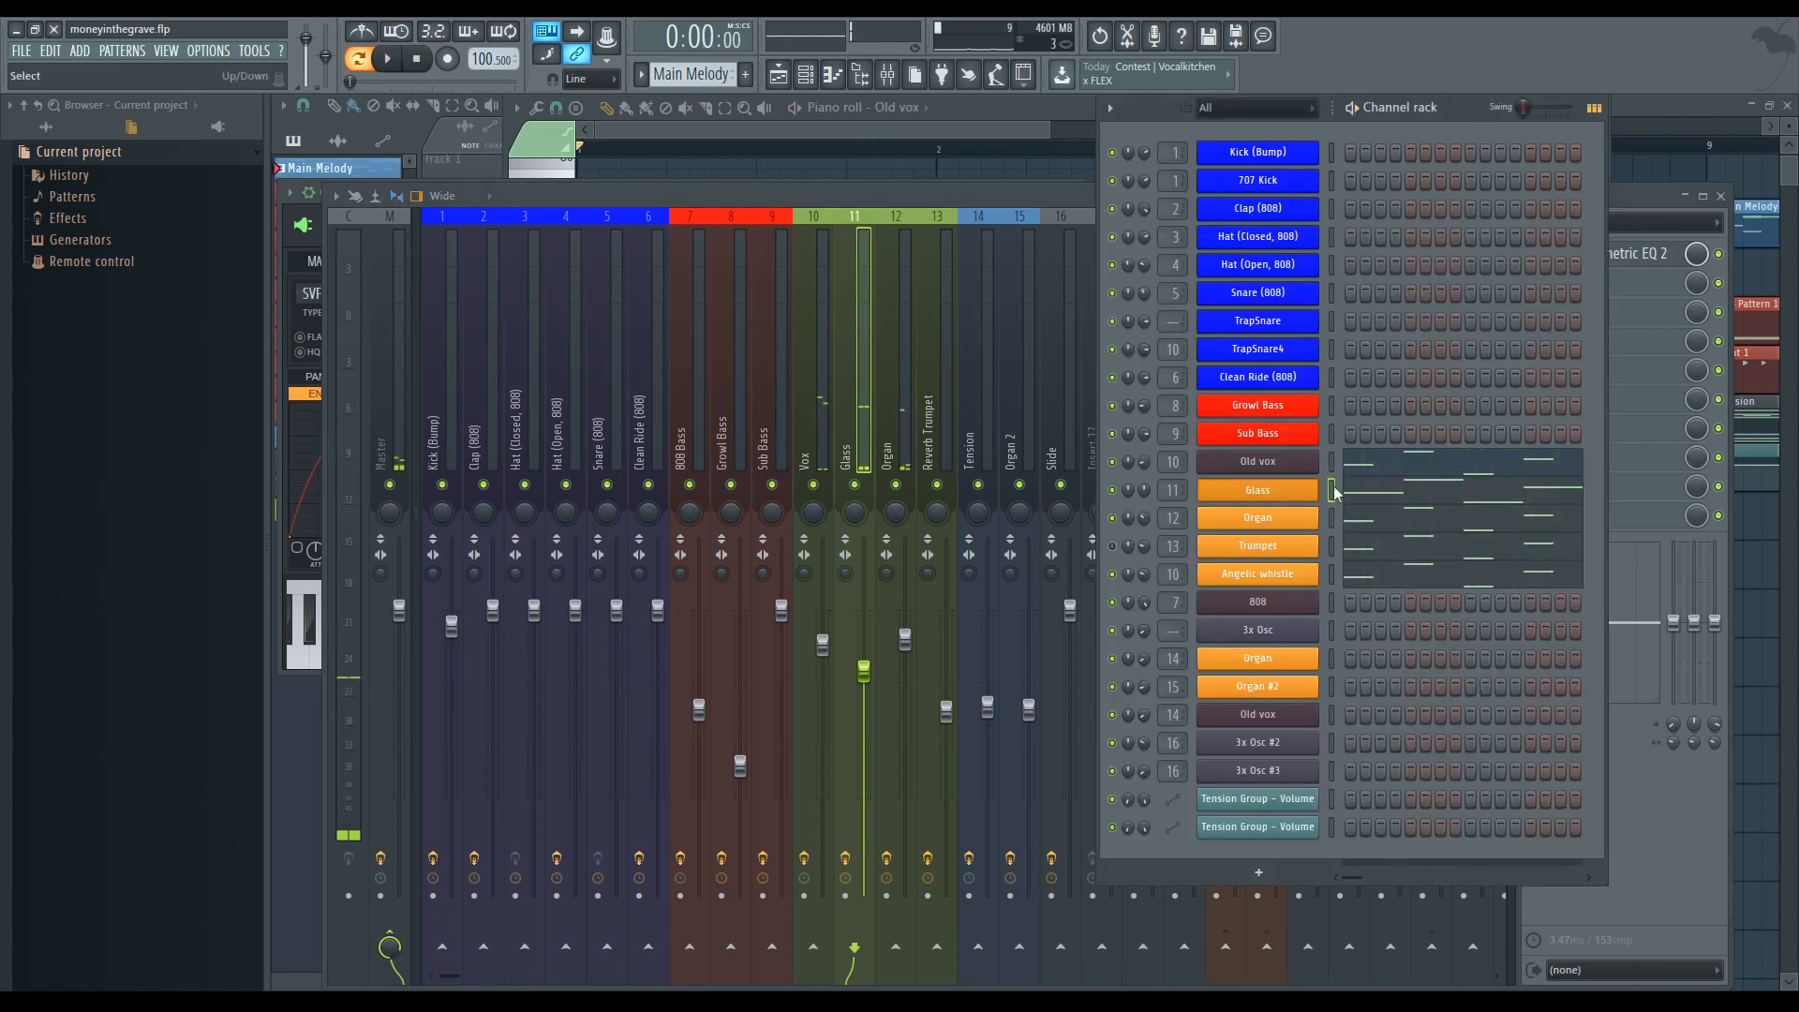
- Inspect the Trumpet instrument and its Reverb Trumpet mixer track, examining the Fruity Reeverb 2 settings
click(1233, 552)
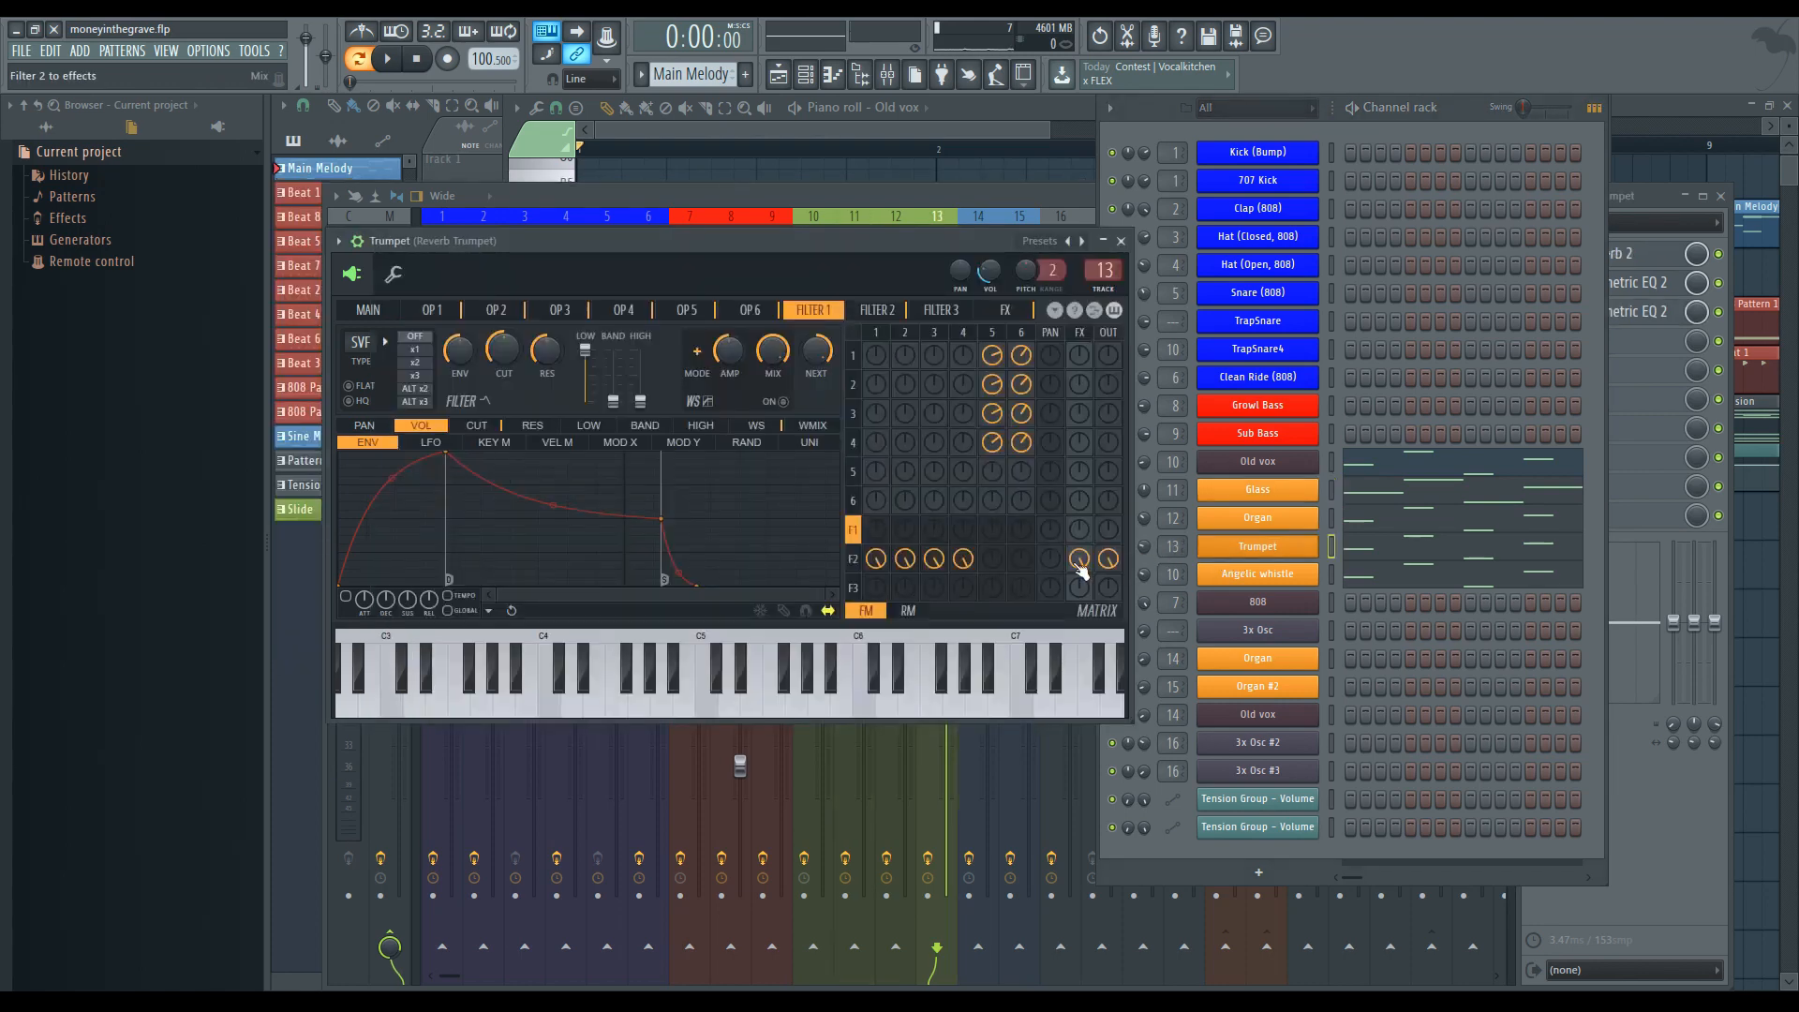
double_click(1108, 272)
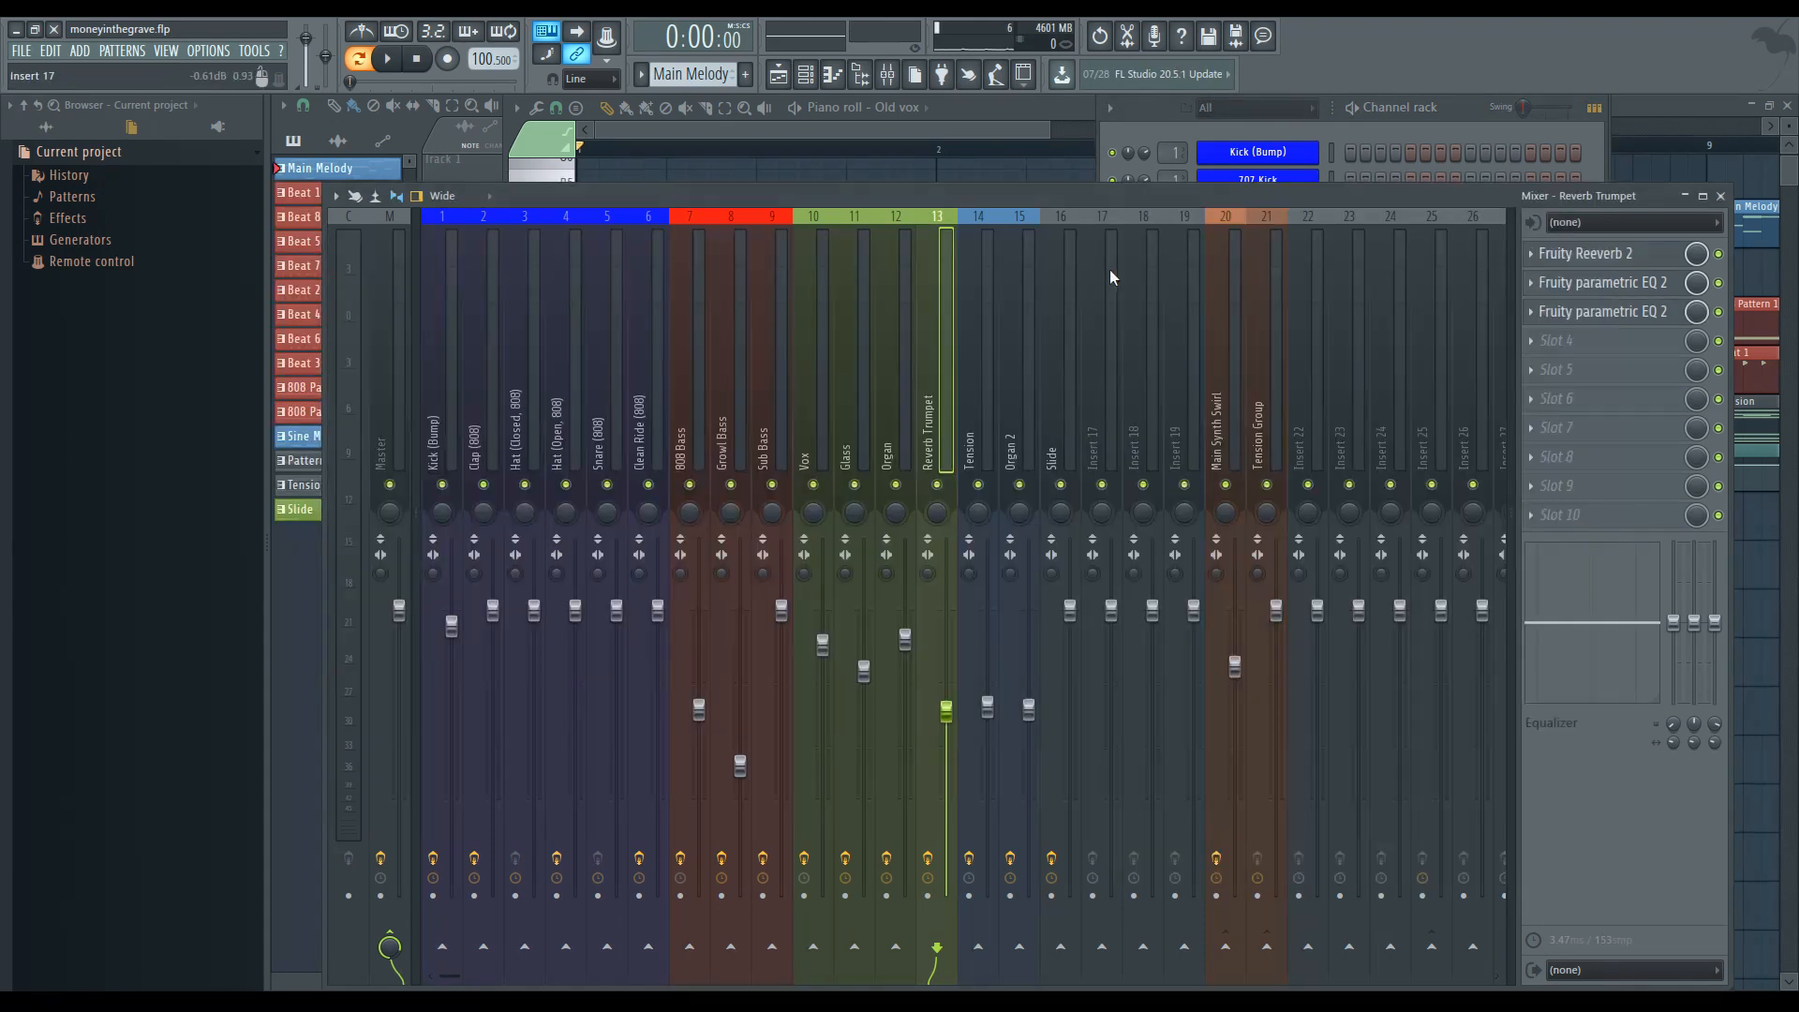
click(1581, 255)
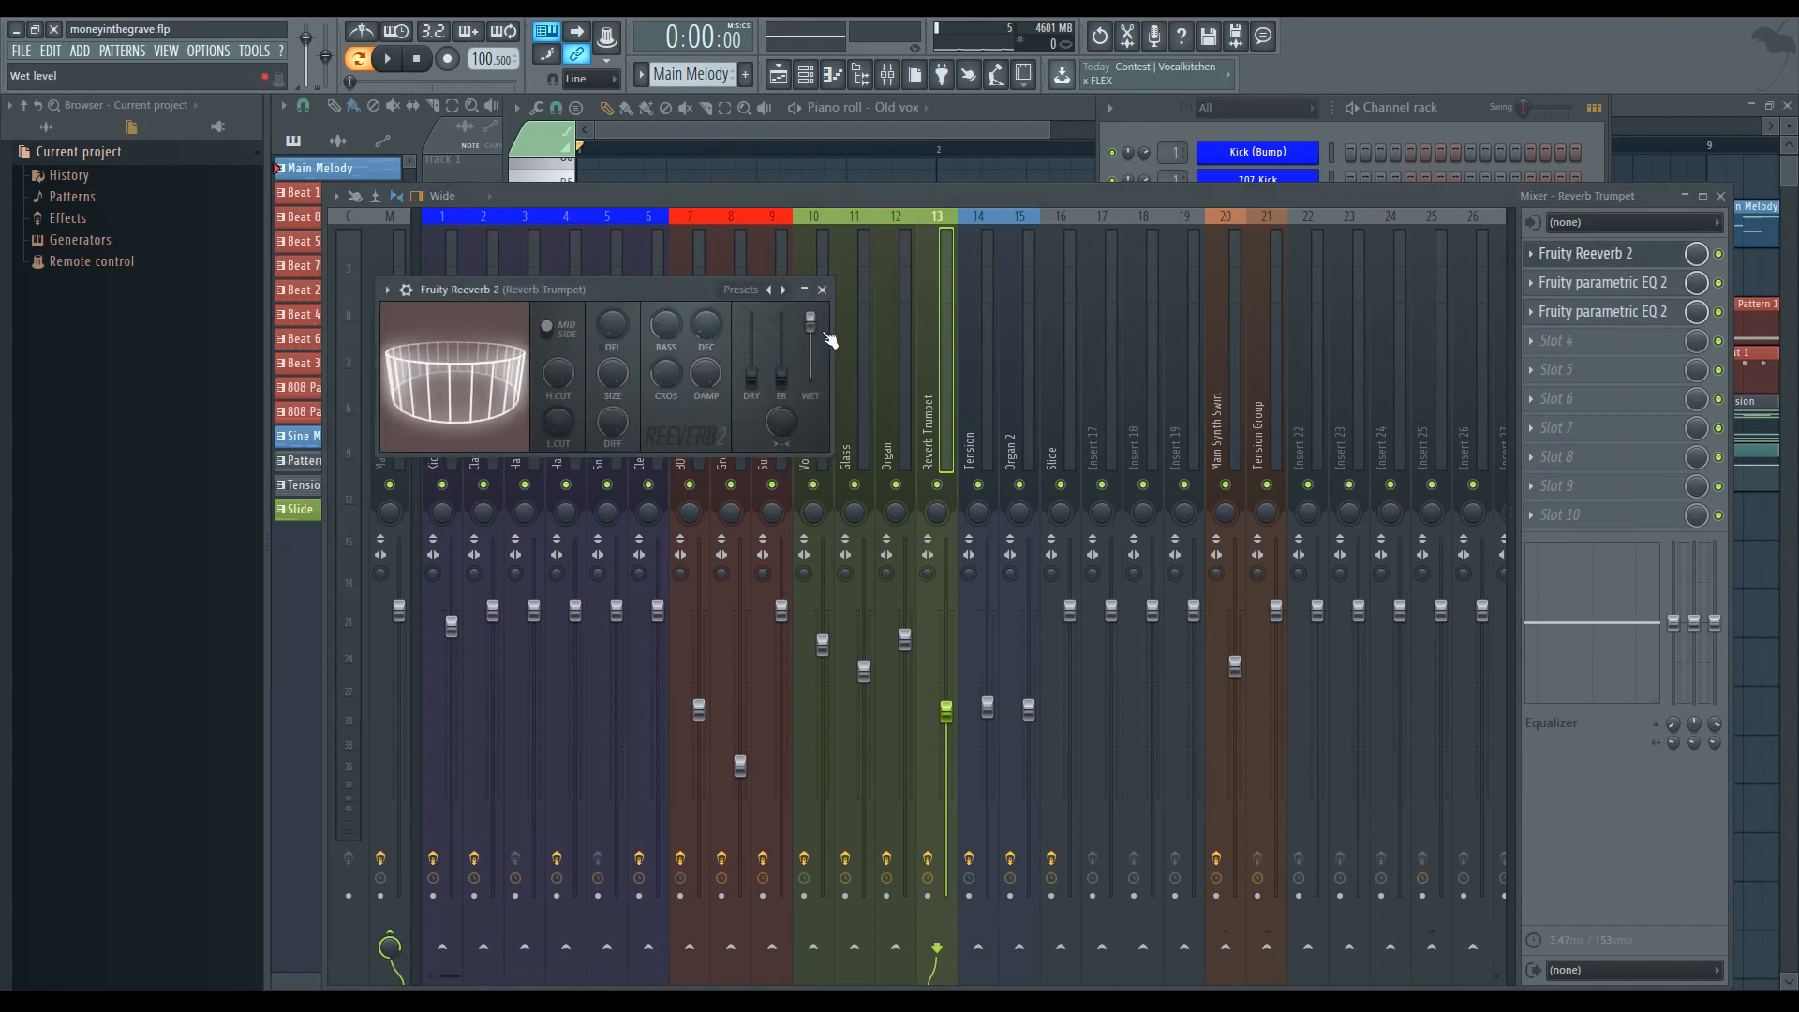
- Review the curves of both Fruity parametric EQ 2 effects on the Reverb Trumpet track and close the effect windows
click(1603, 283)
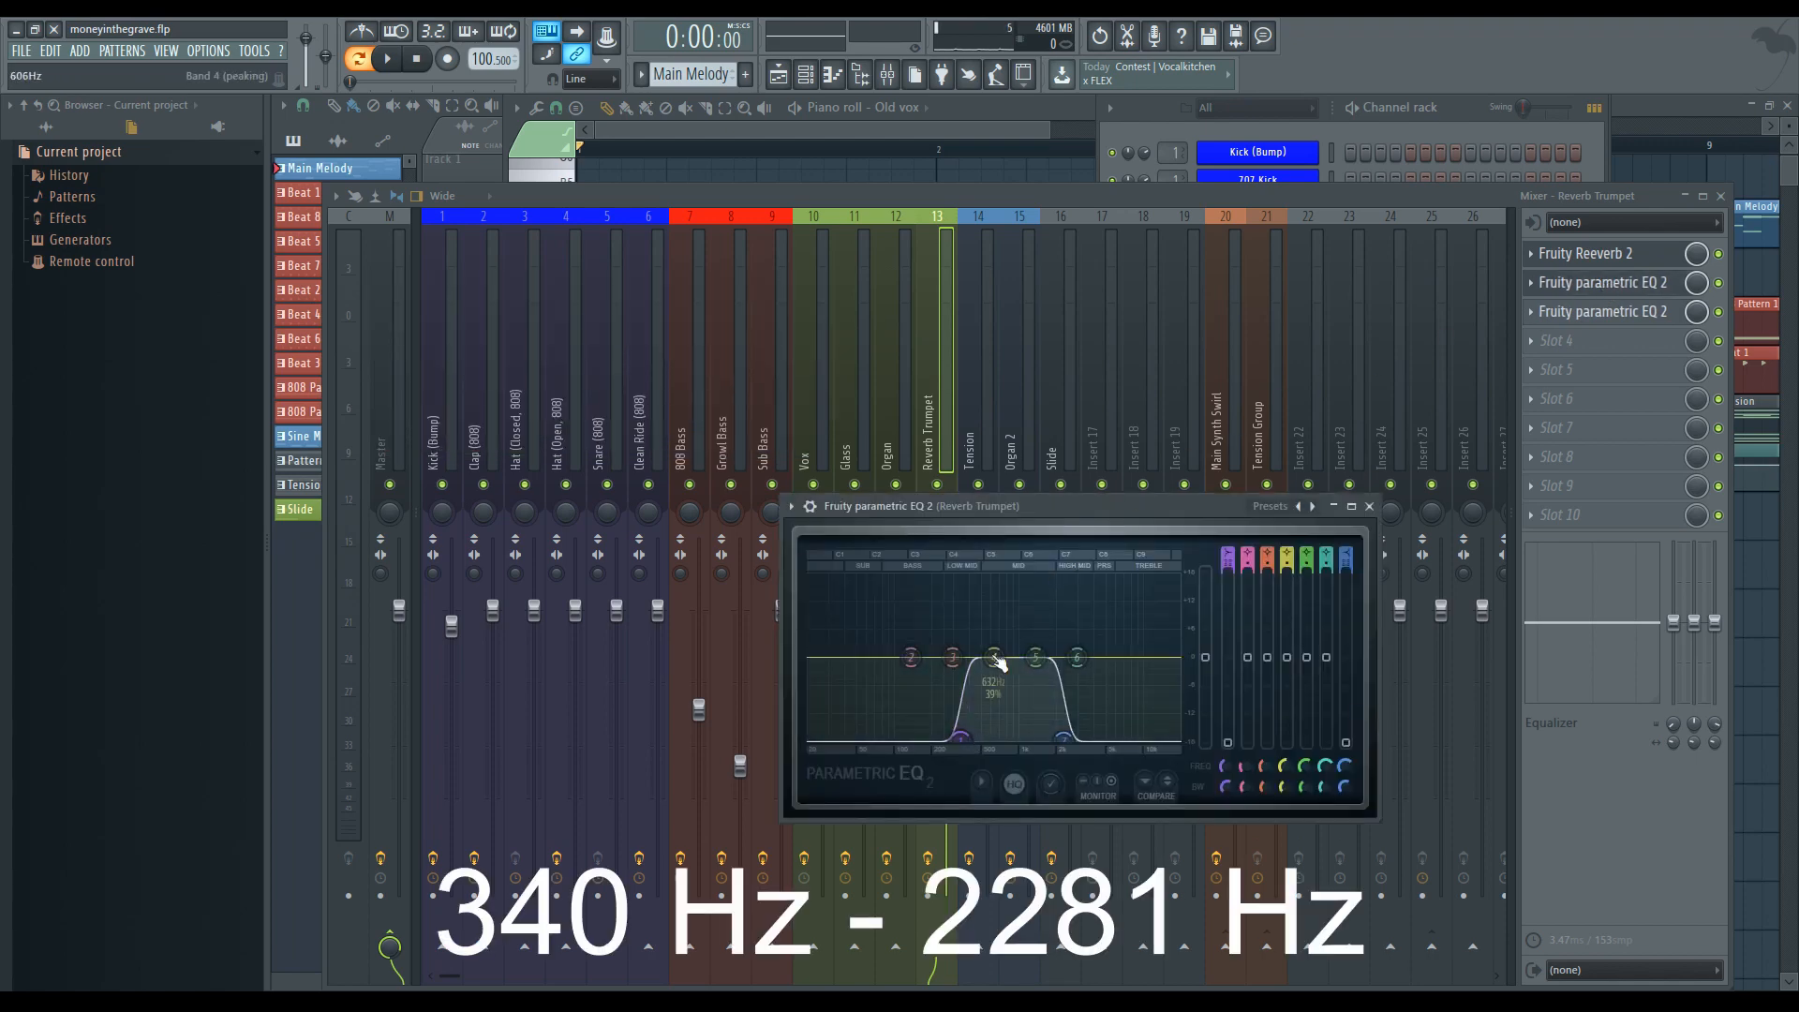
drag(1037, 508, 919, 343)
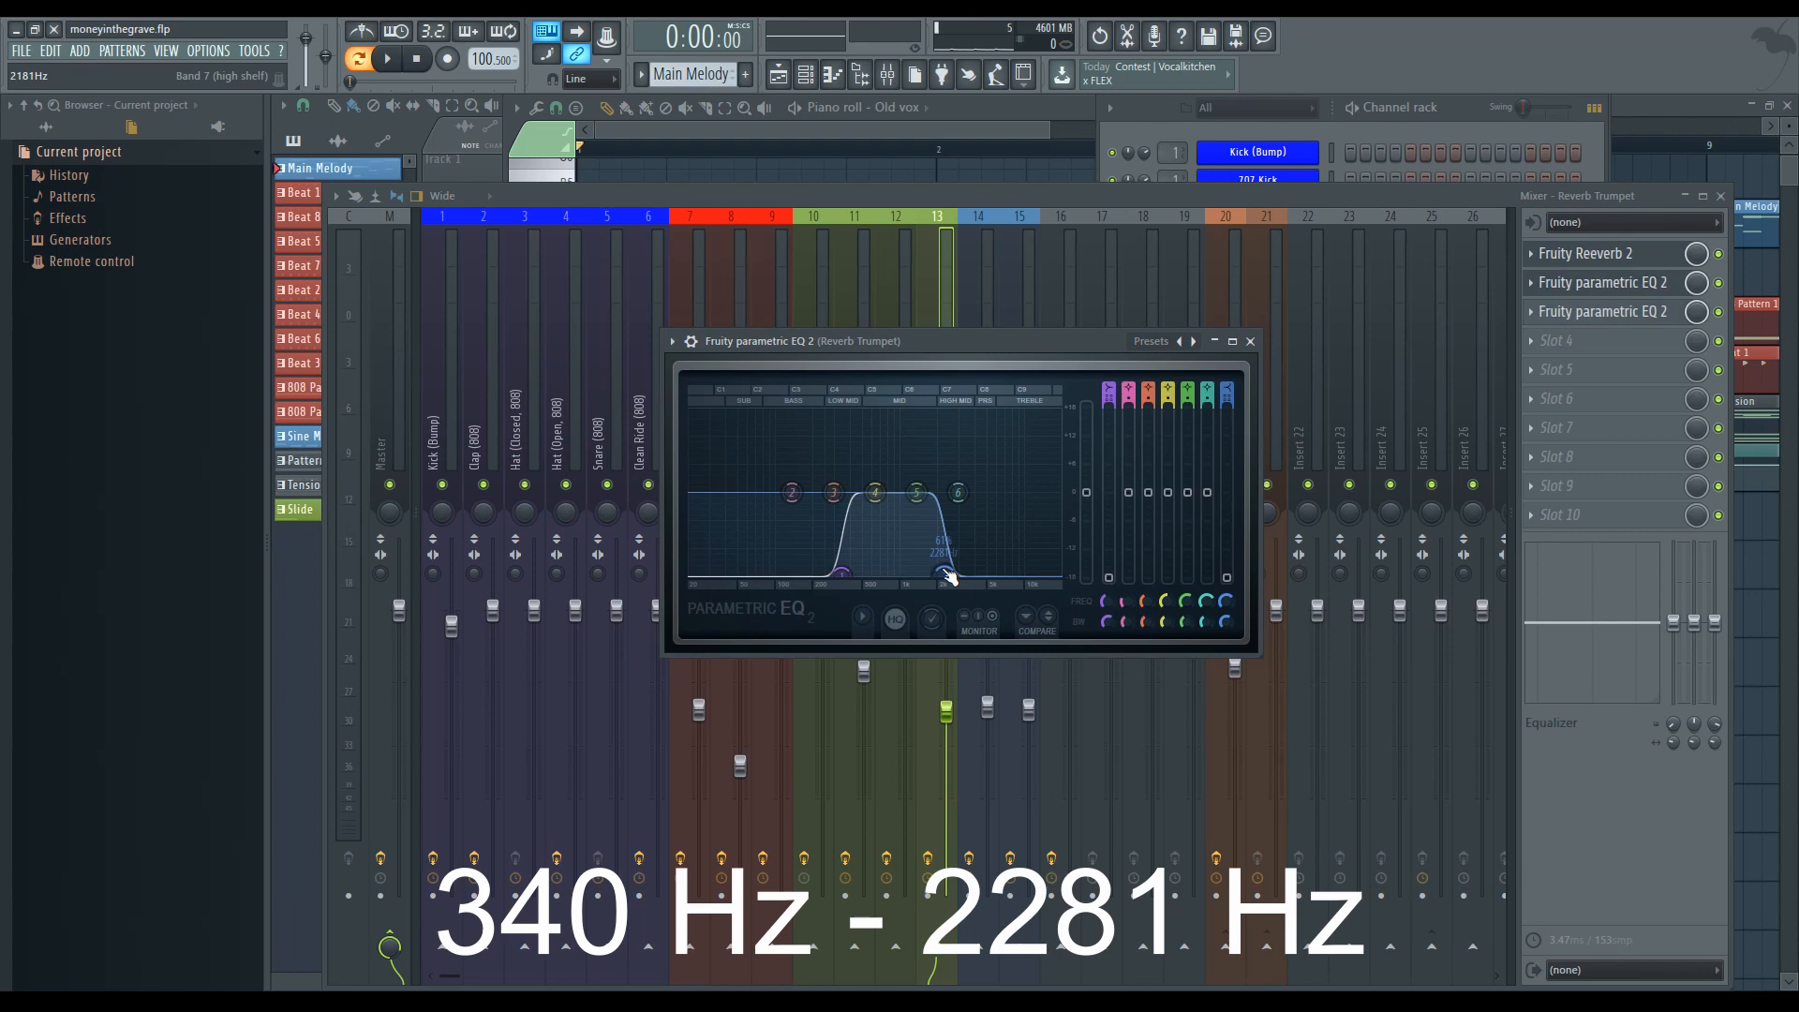
click(1250, 341)
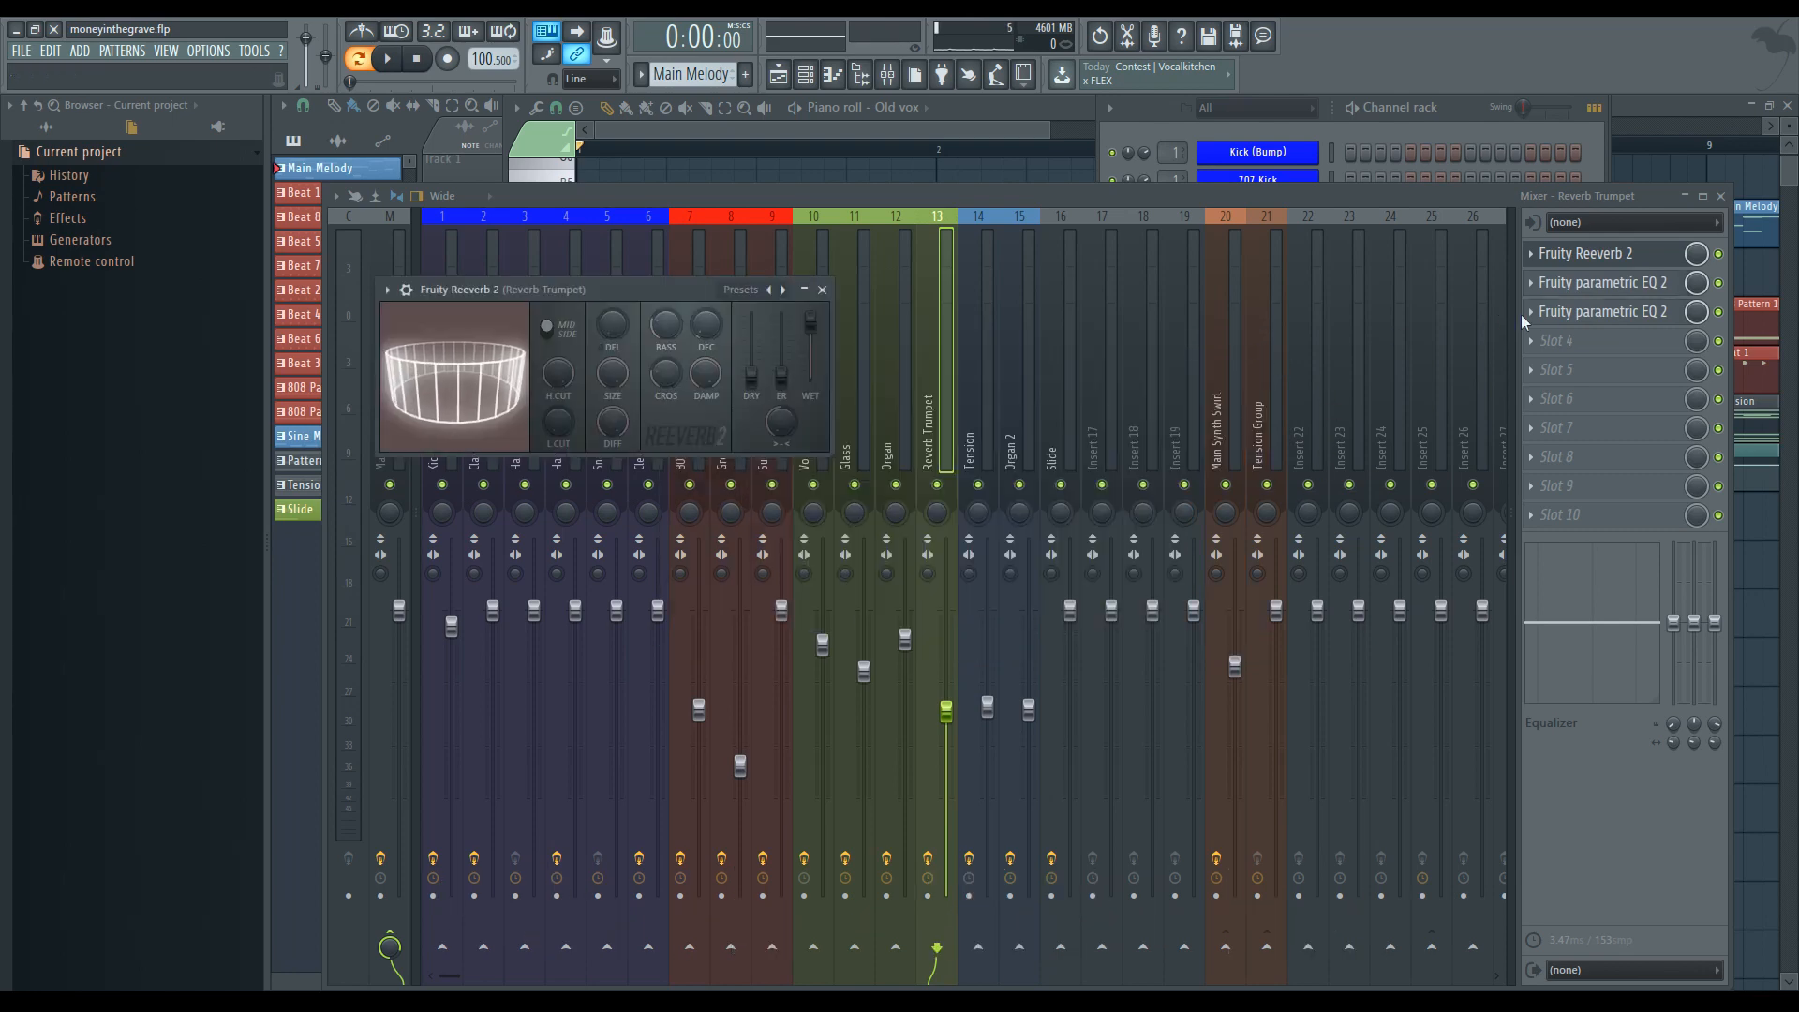
click(1527, 312)
mouse_move(677, 539)
mouse_down()
mouse_move(722, 534)
mouse_move(704, 550)
mouse_up()
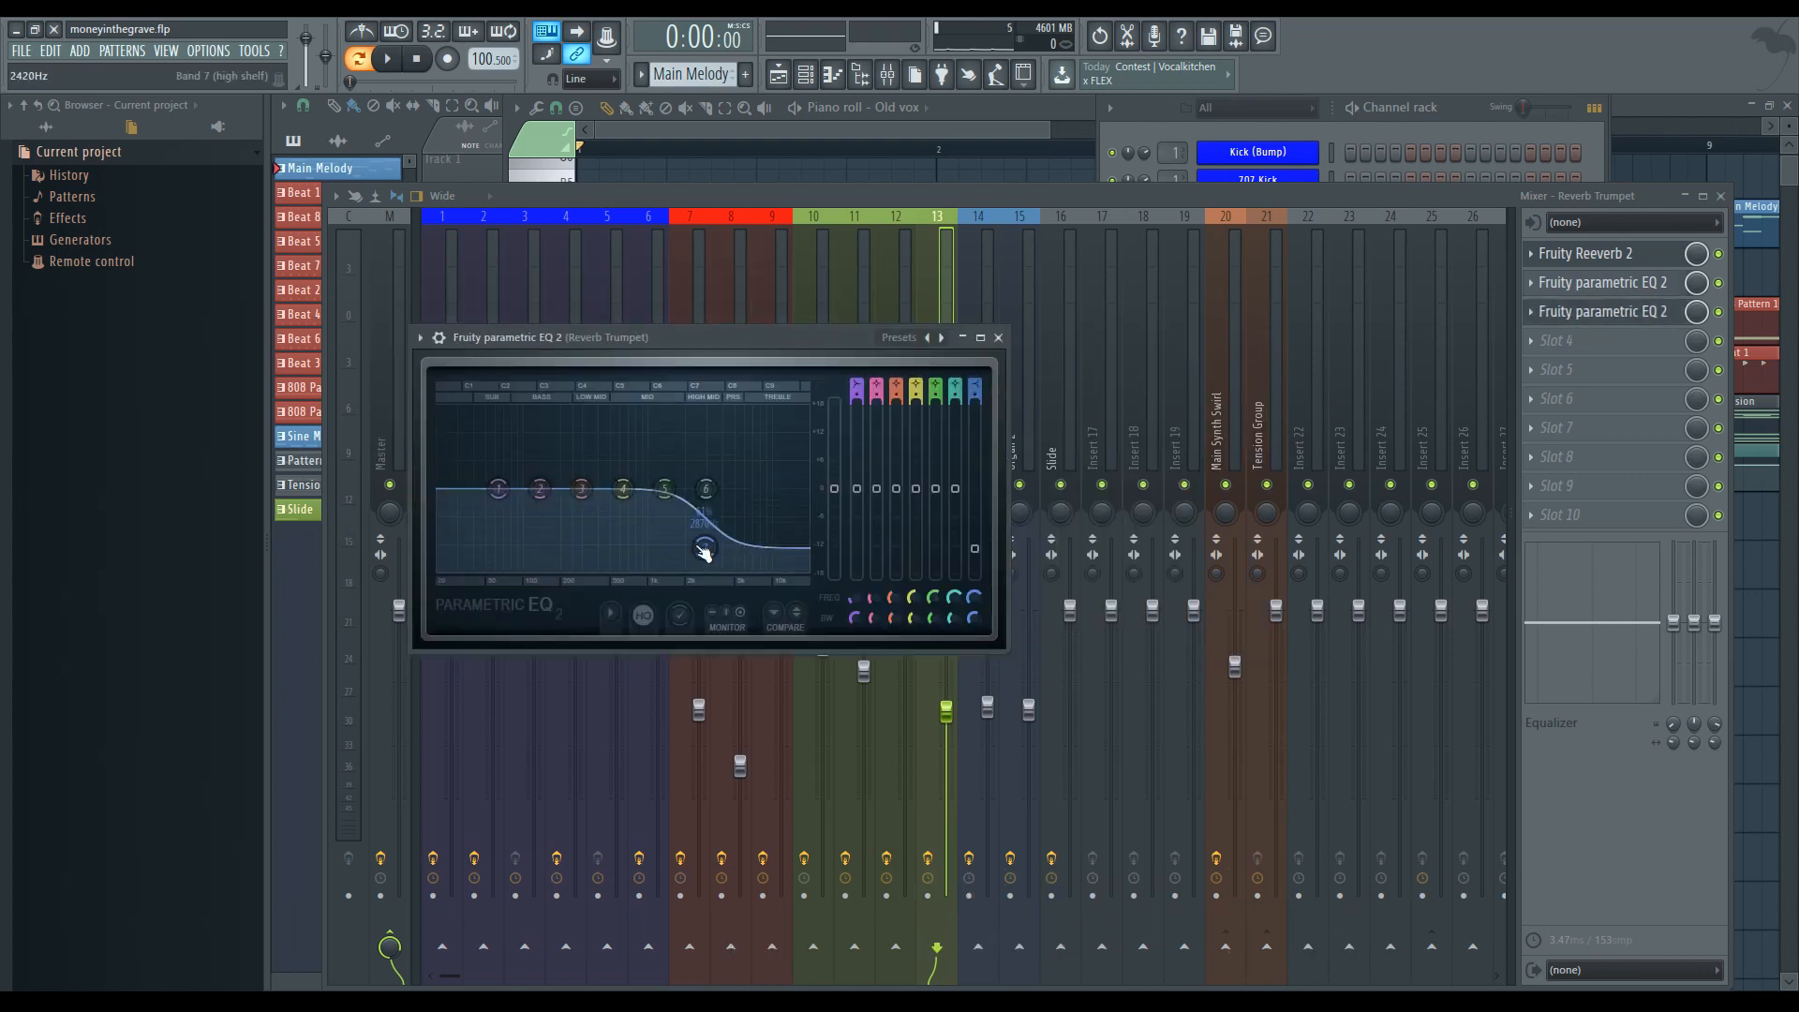
click(998, 337)
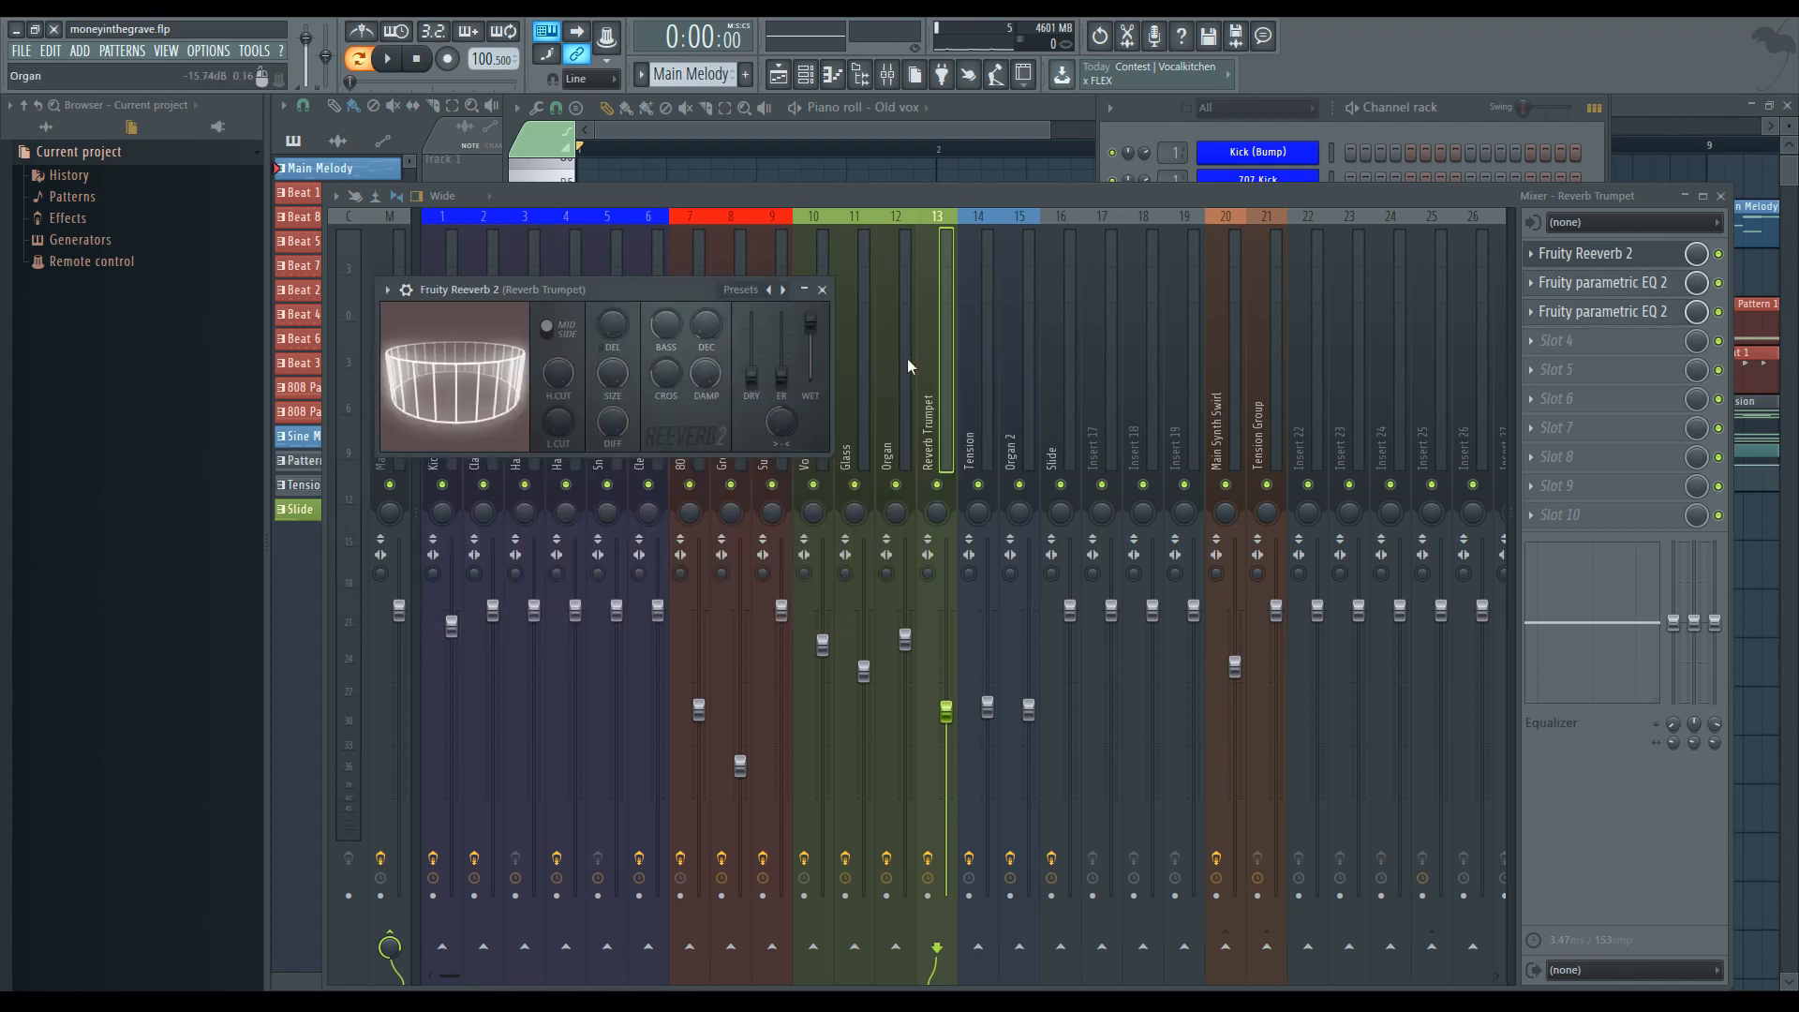
click(822, 289)
- Bring the channel rack forward and play the main melody with the Trumpet layer included, stopping it after a short listen
click(1444, 126)
key(space)
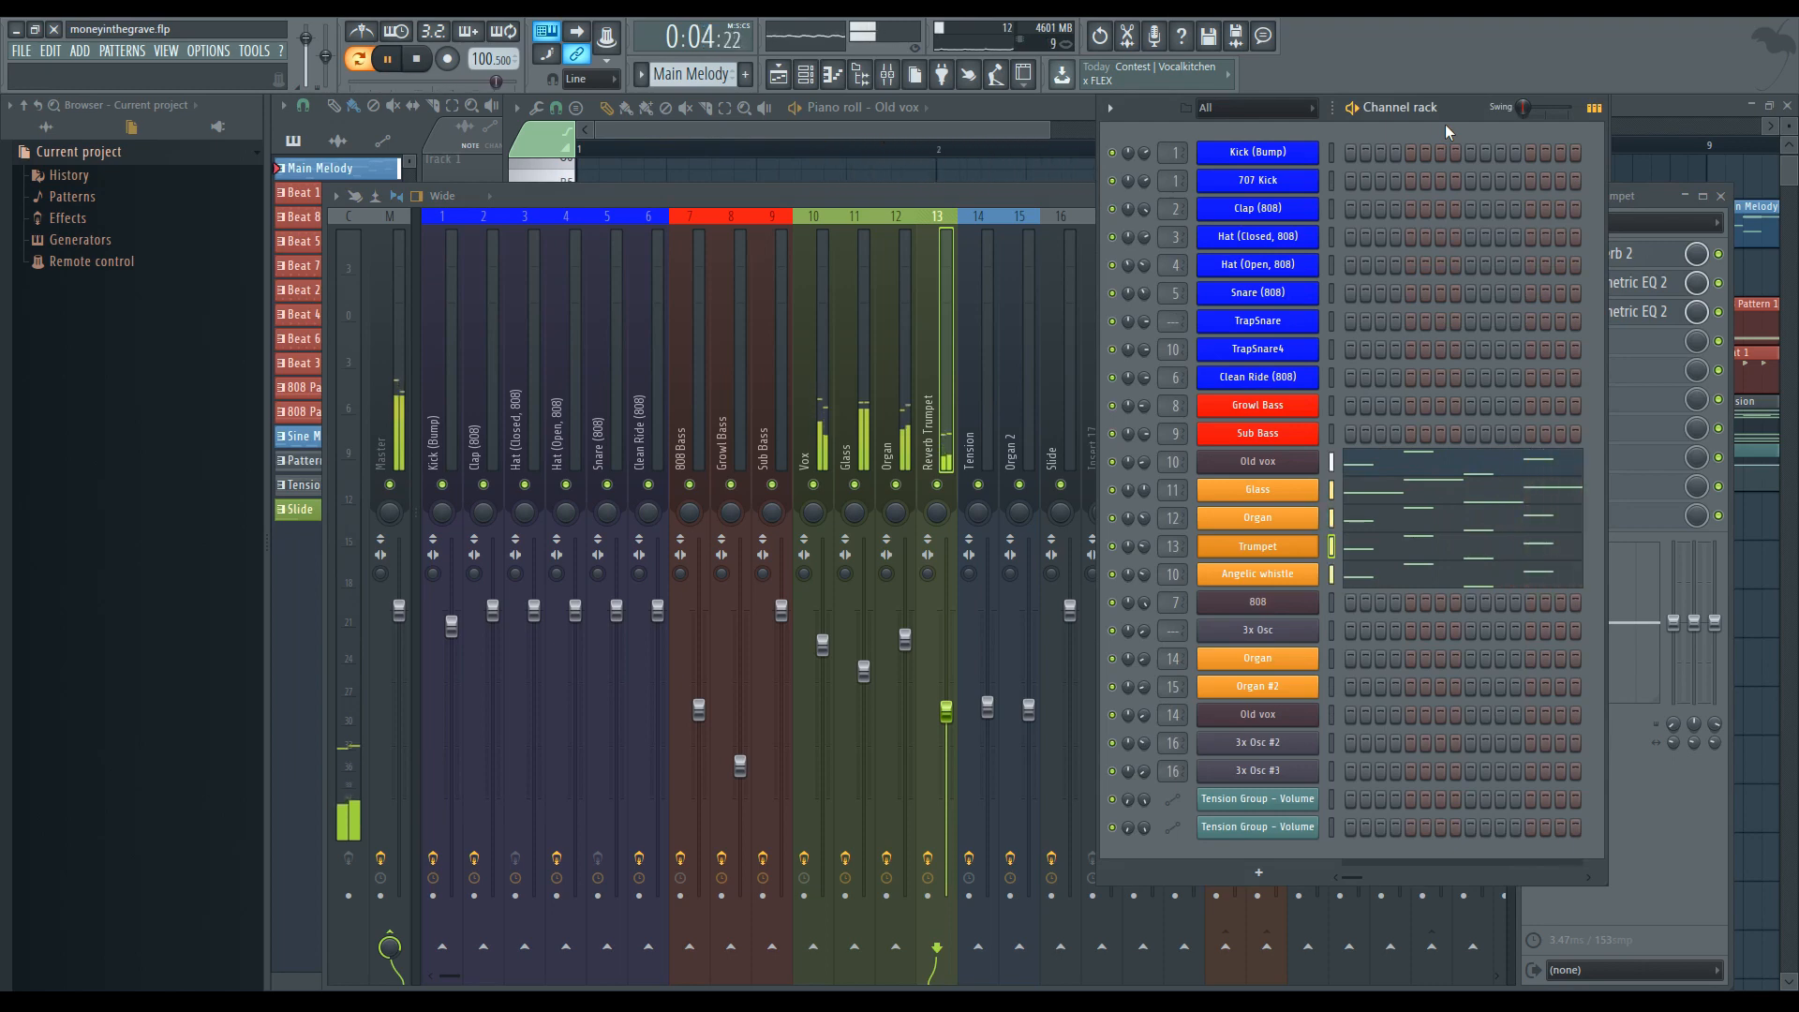
key(space)
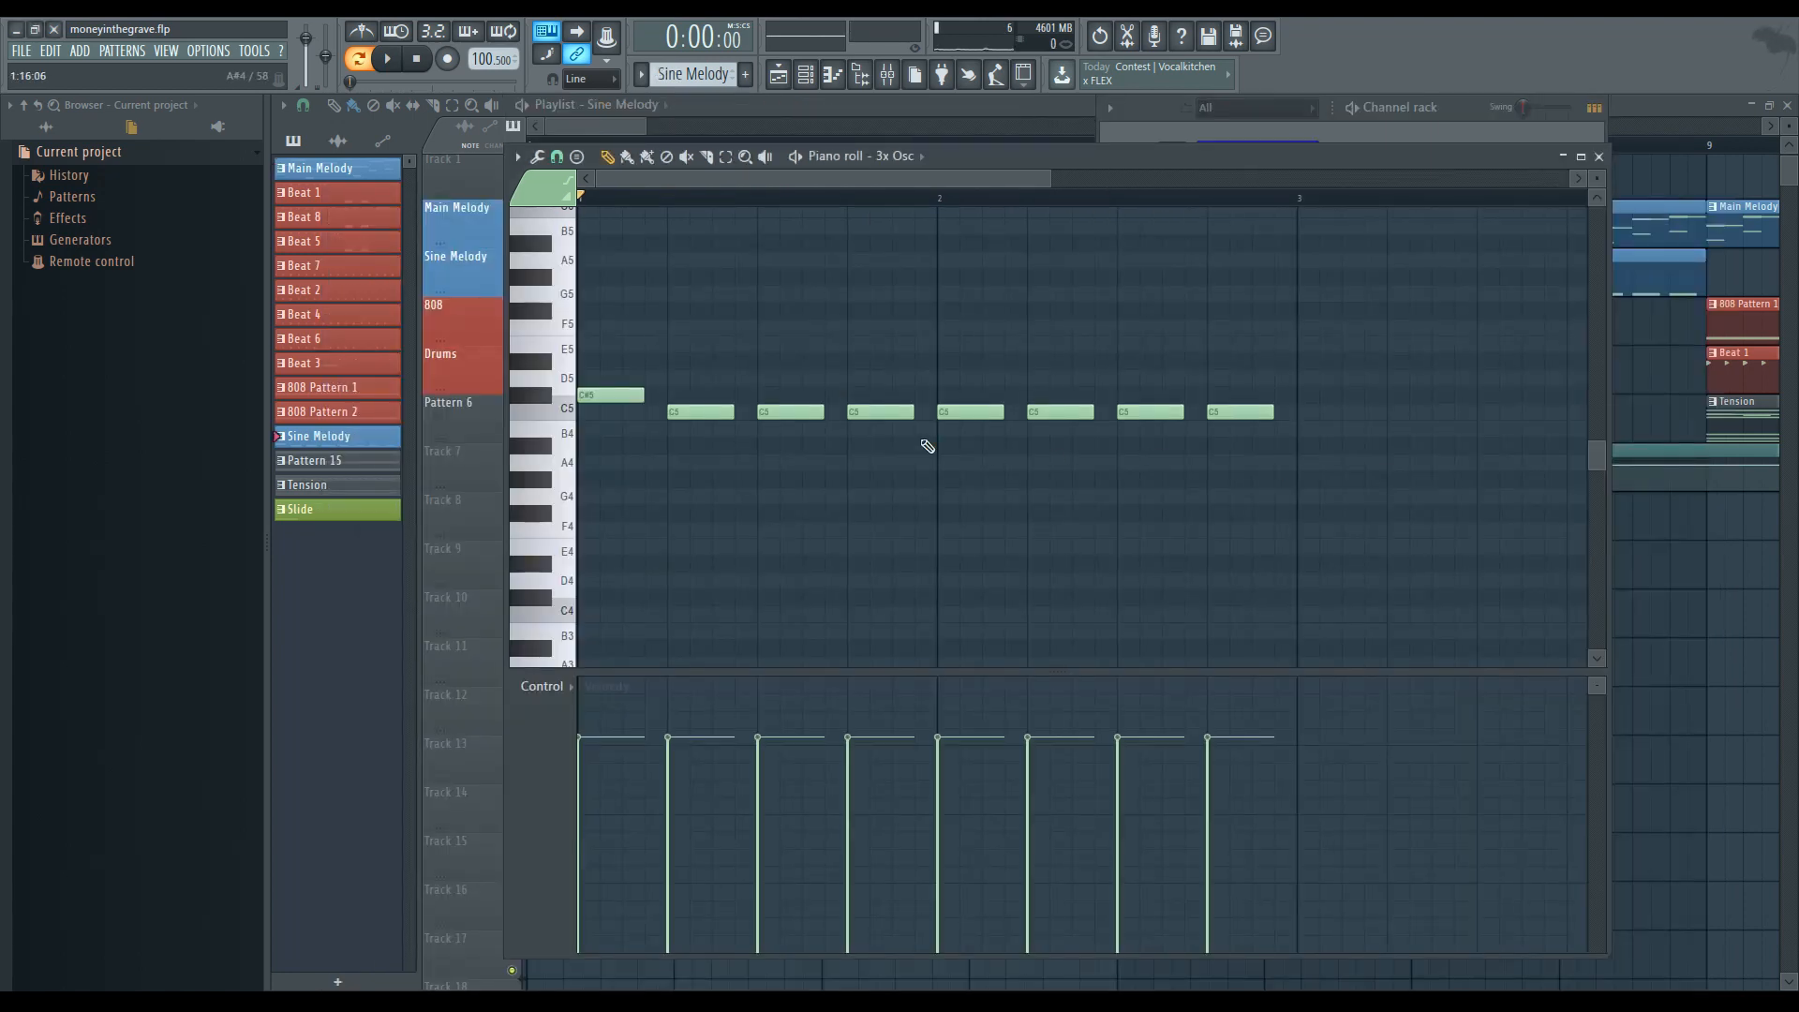
- Listen to the Sine Melody pattern and inspect its 3x Osc instrument's oscillator settings and volume envelope
key(space)
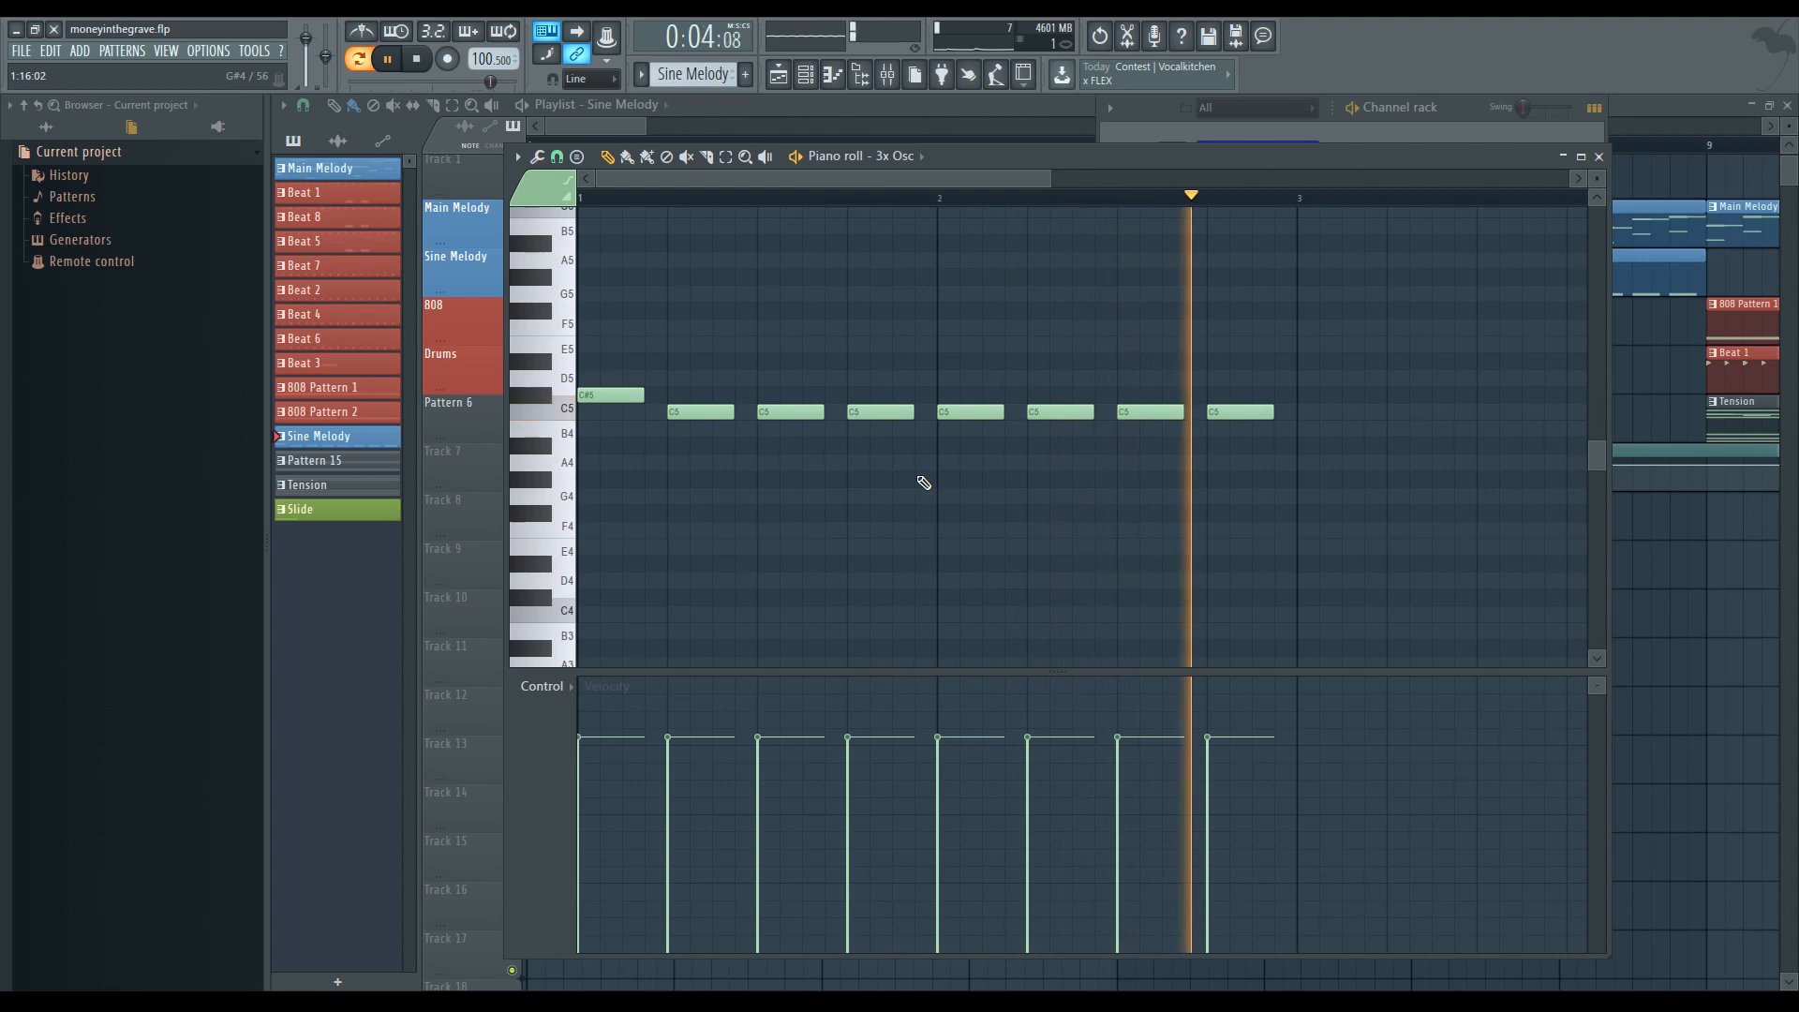
key(space)
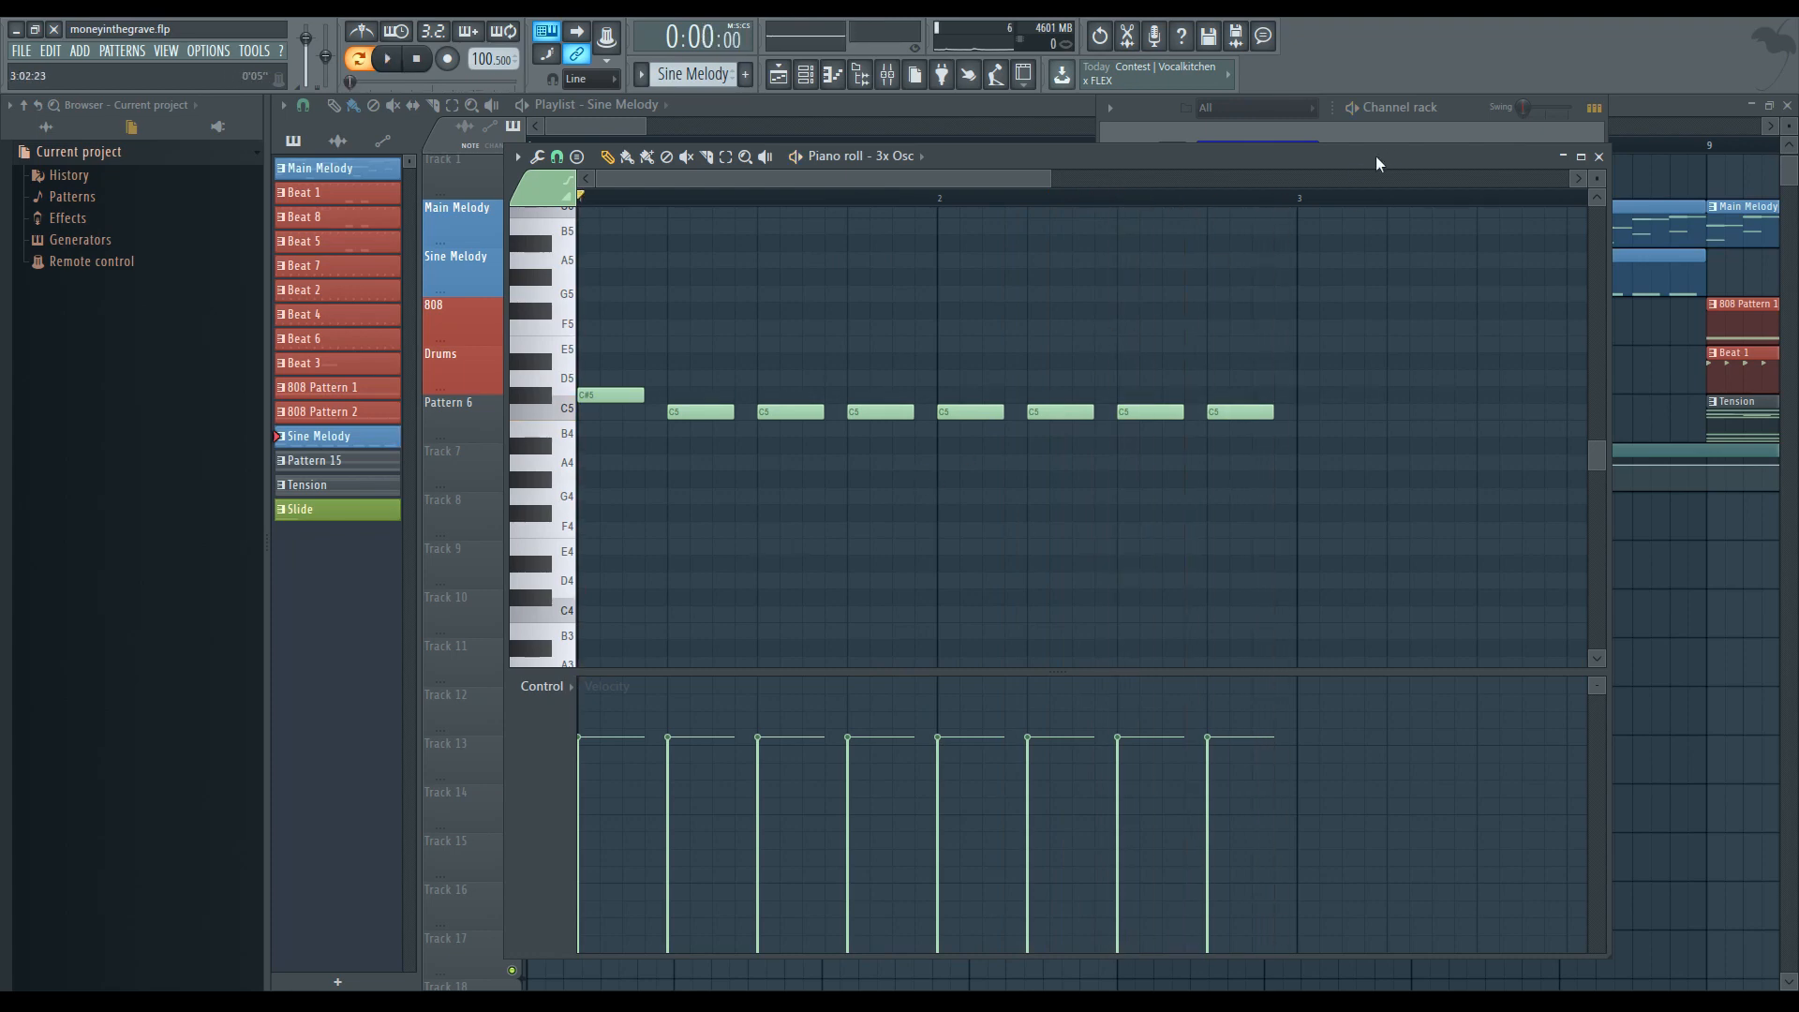
click(1396, 144)
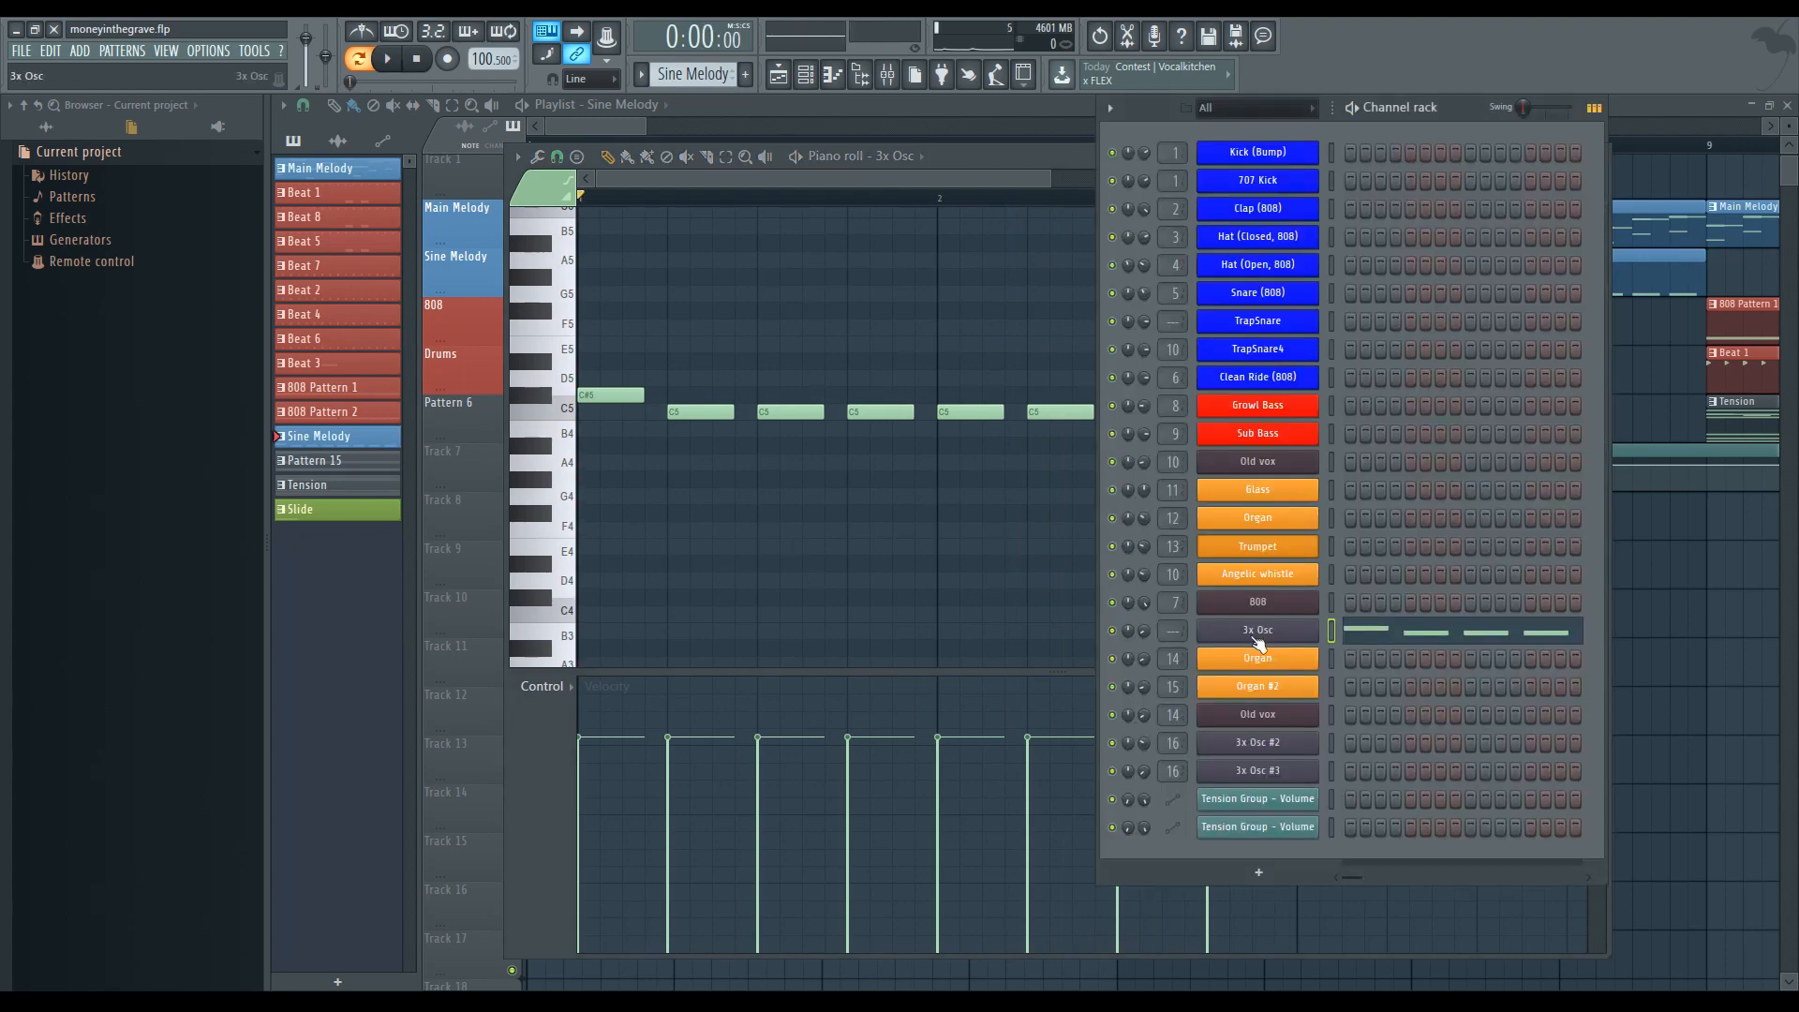
click(1255, 635)
click(473, 396)
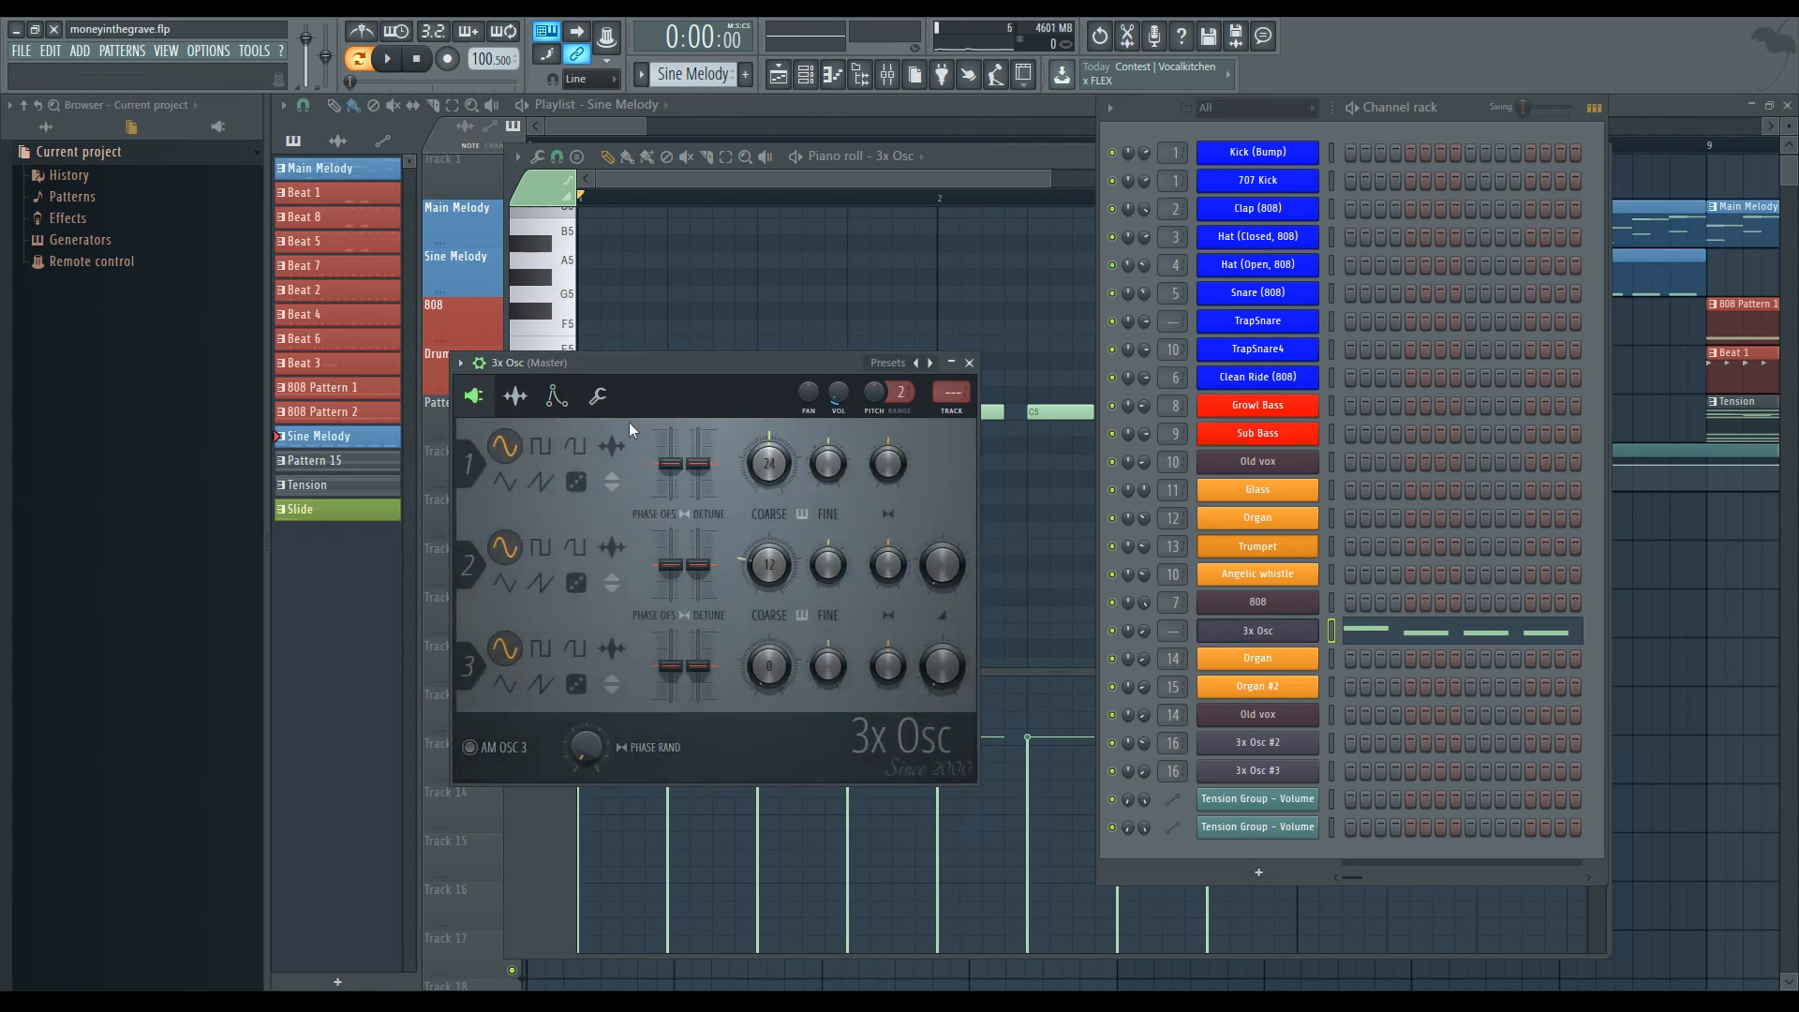
click(556, 396)
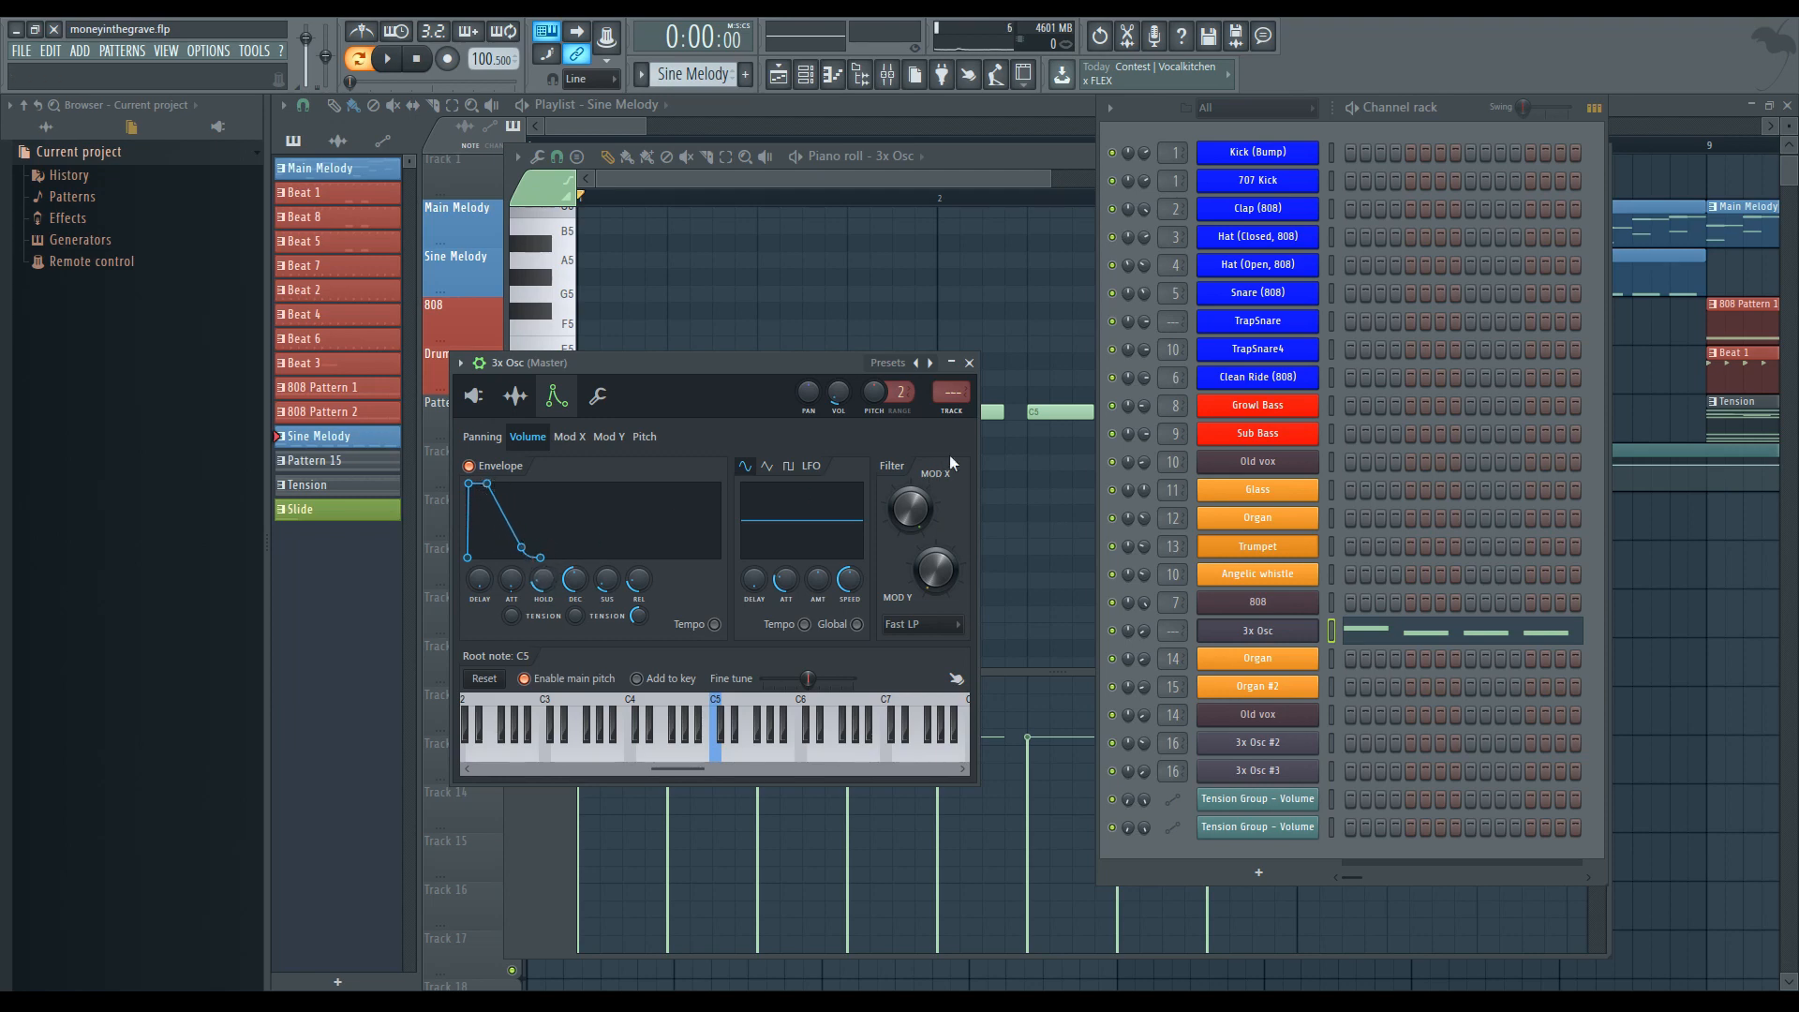
click(968, 362)
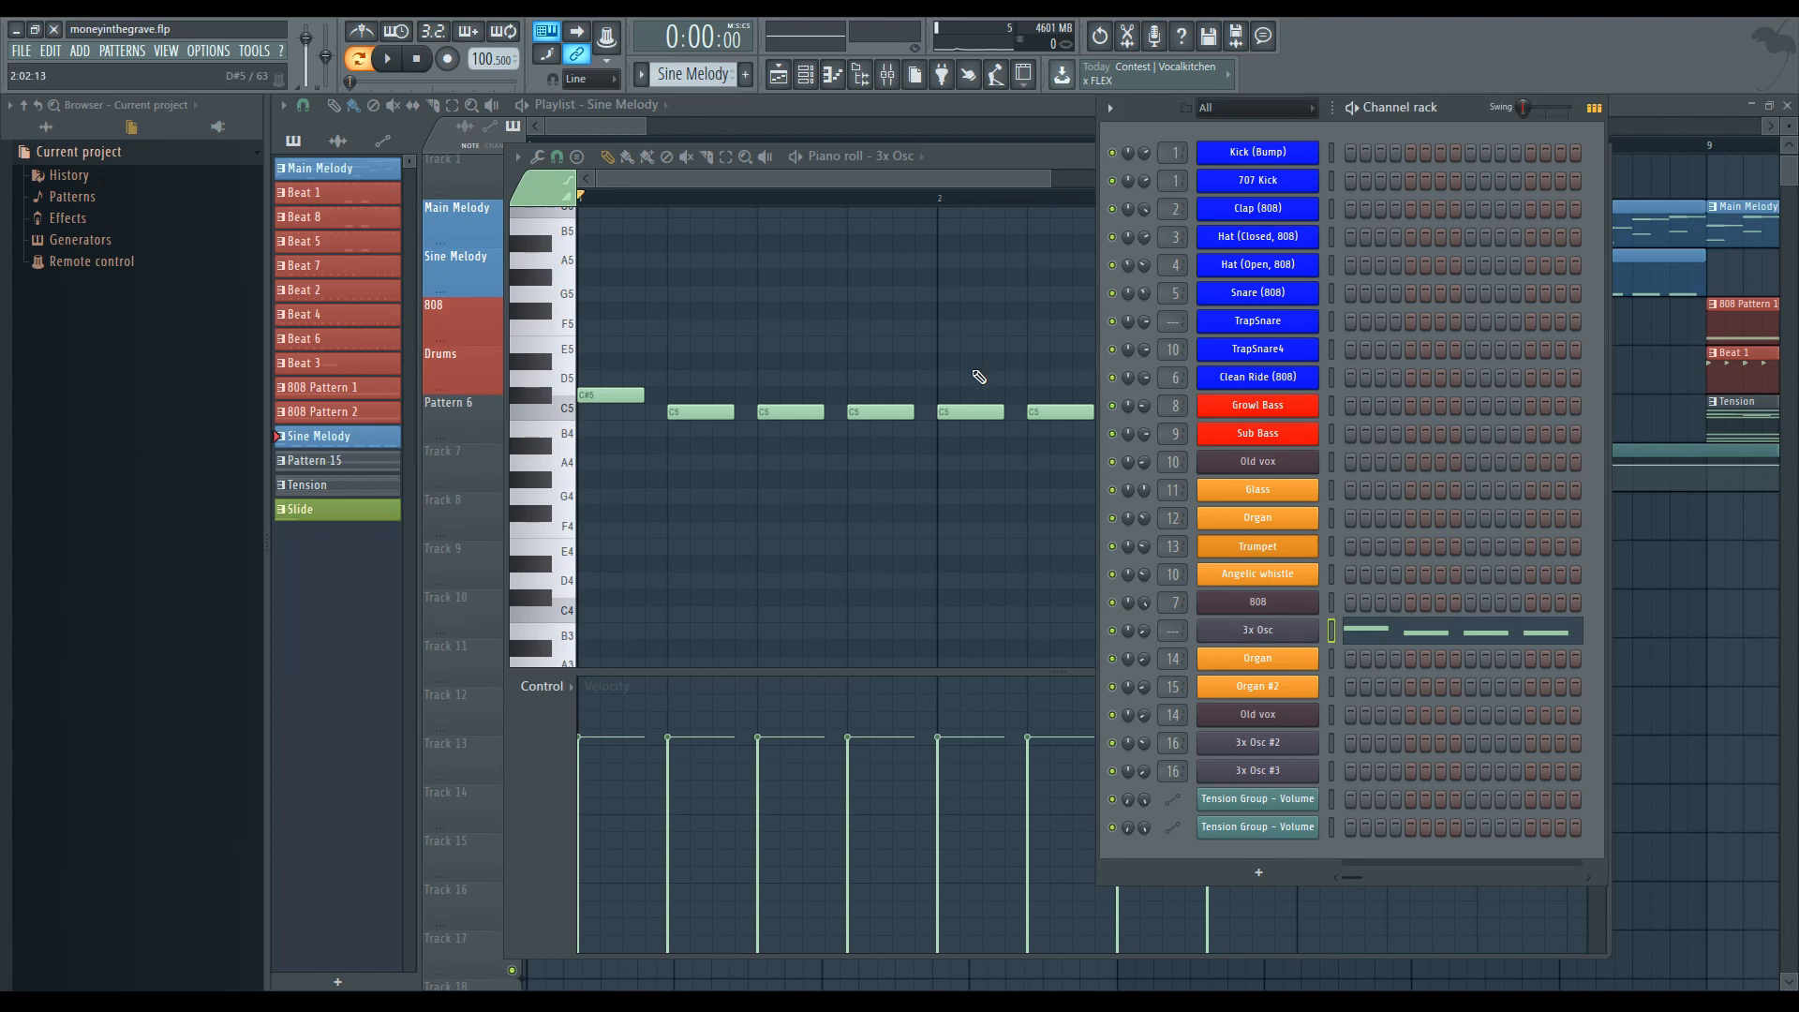
- Play the Tension pattern's Organ notes briefly and bring up the channel rack to see its layers
key(space)
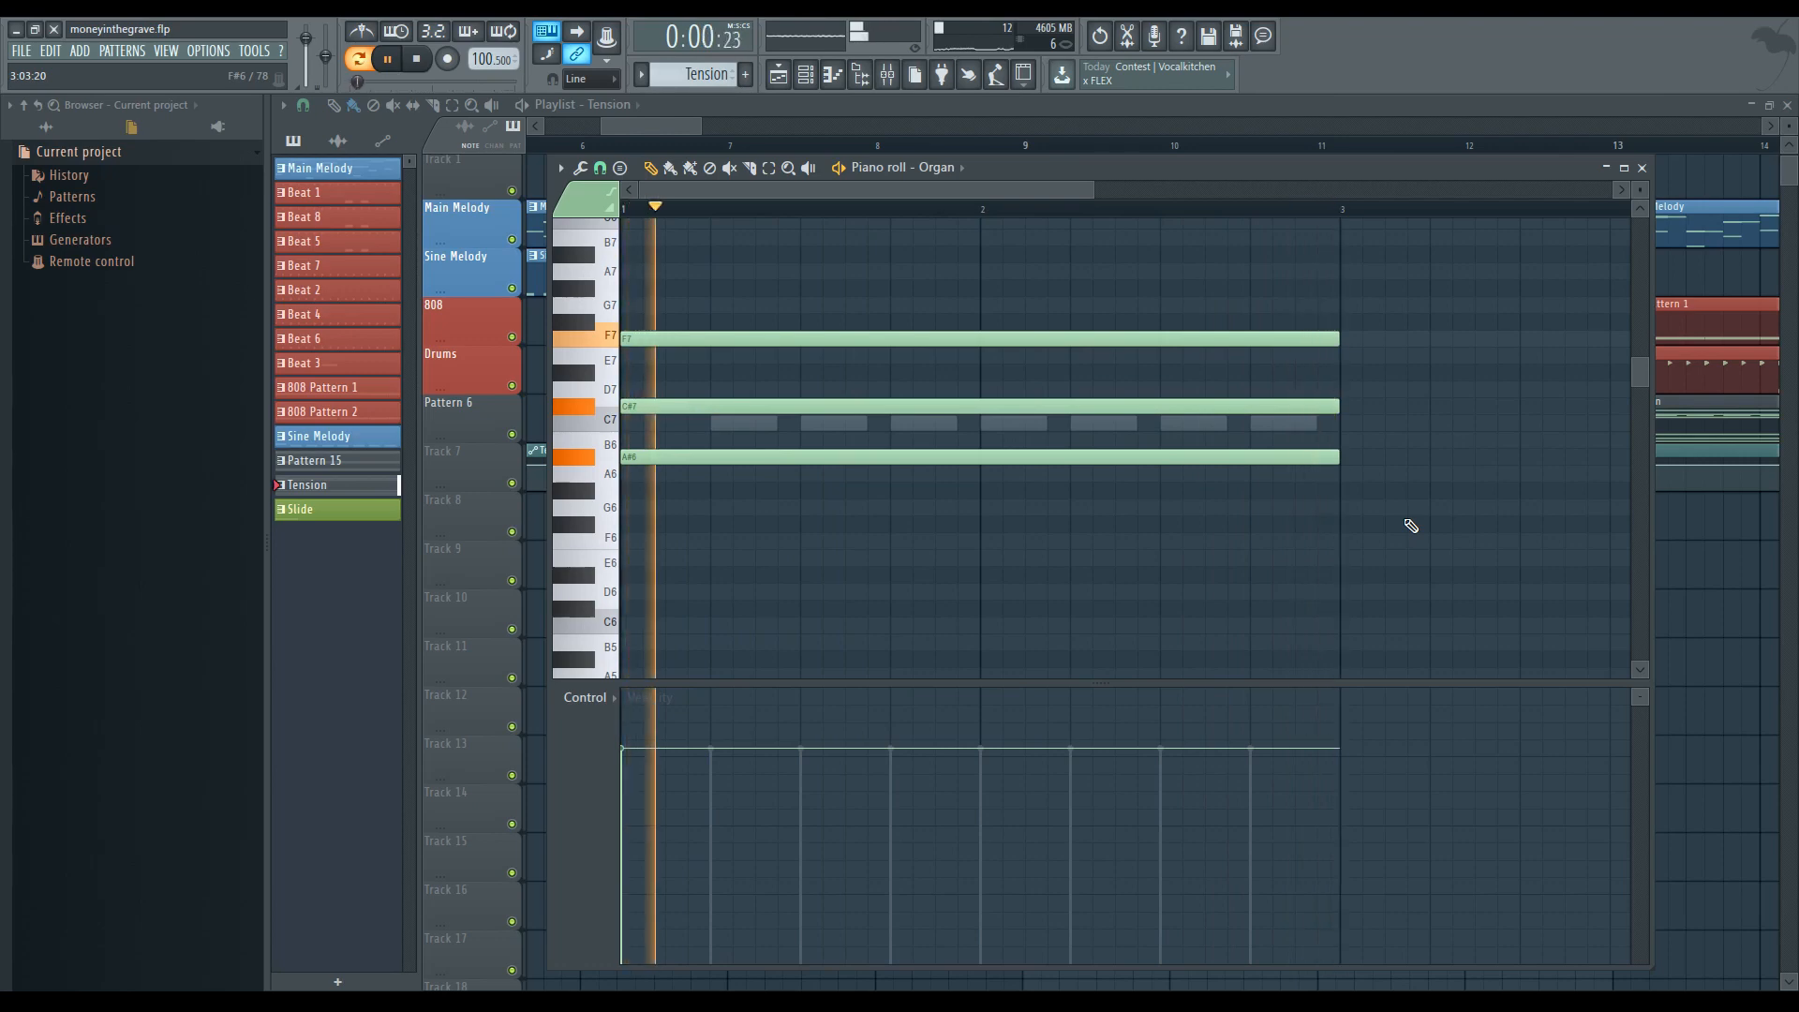
key(space)
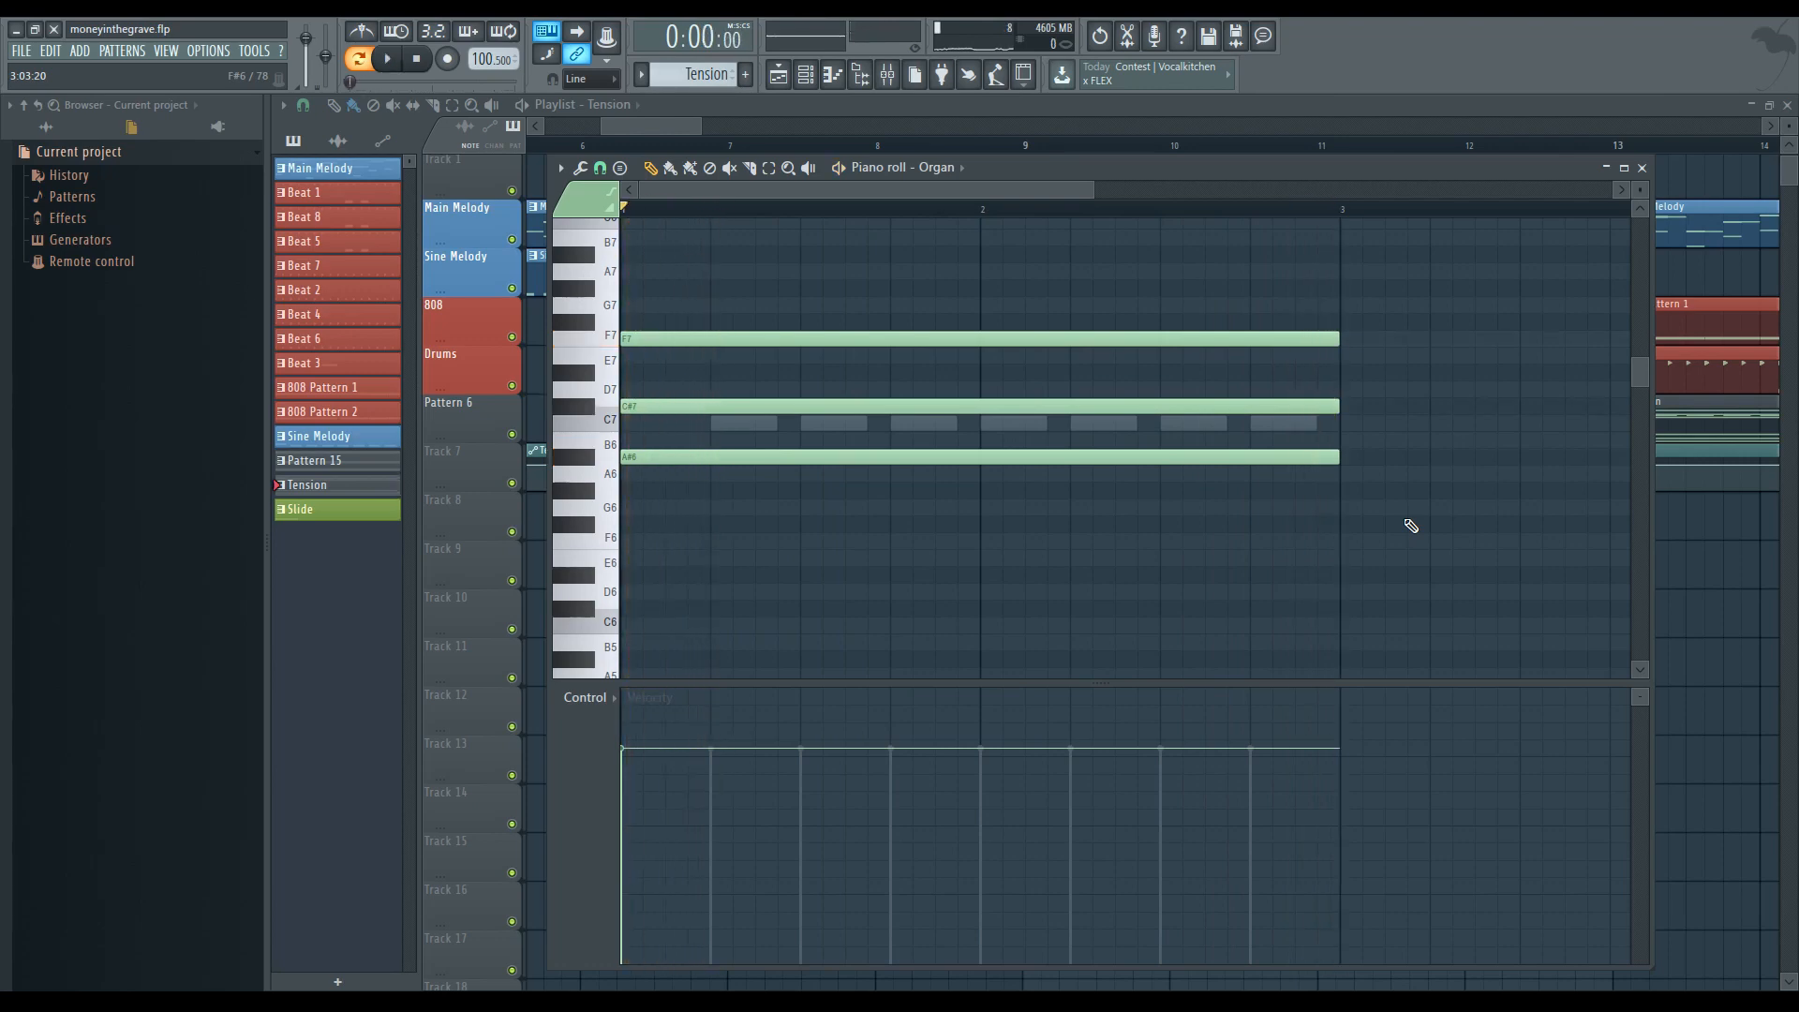
key(F6)
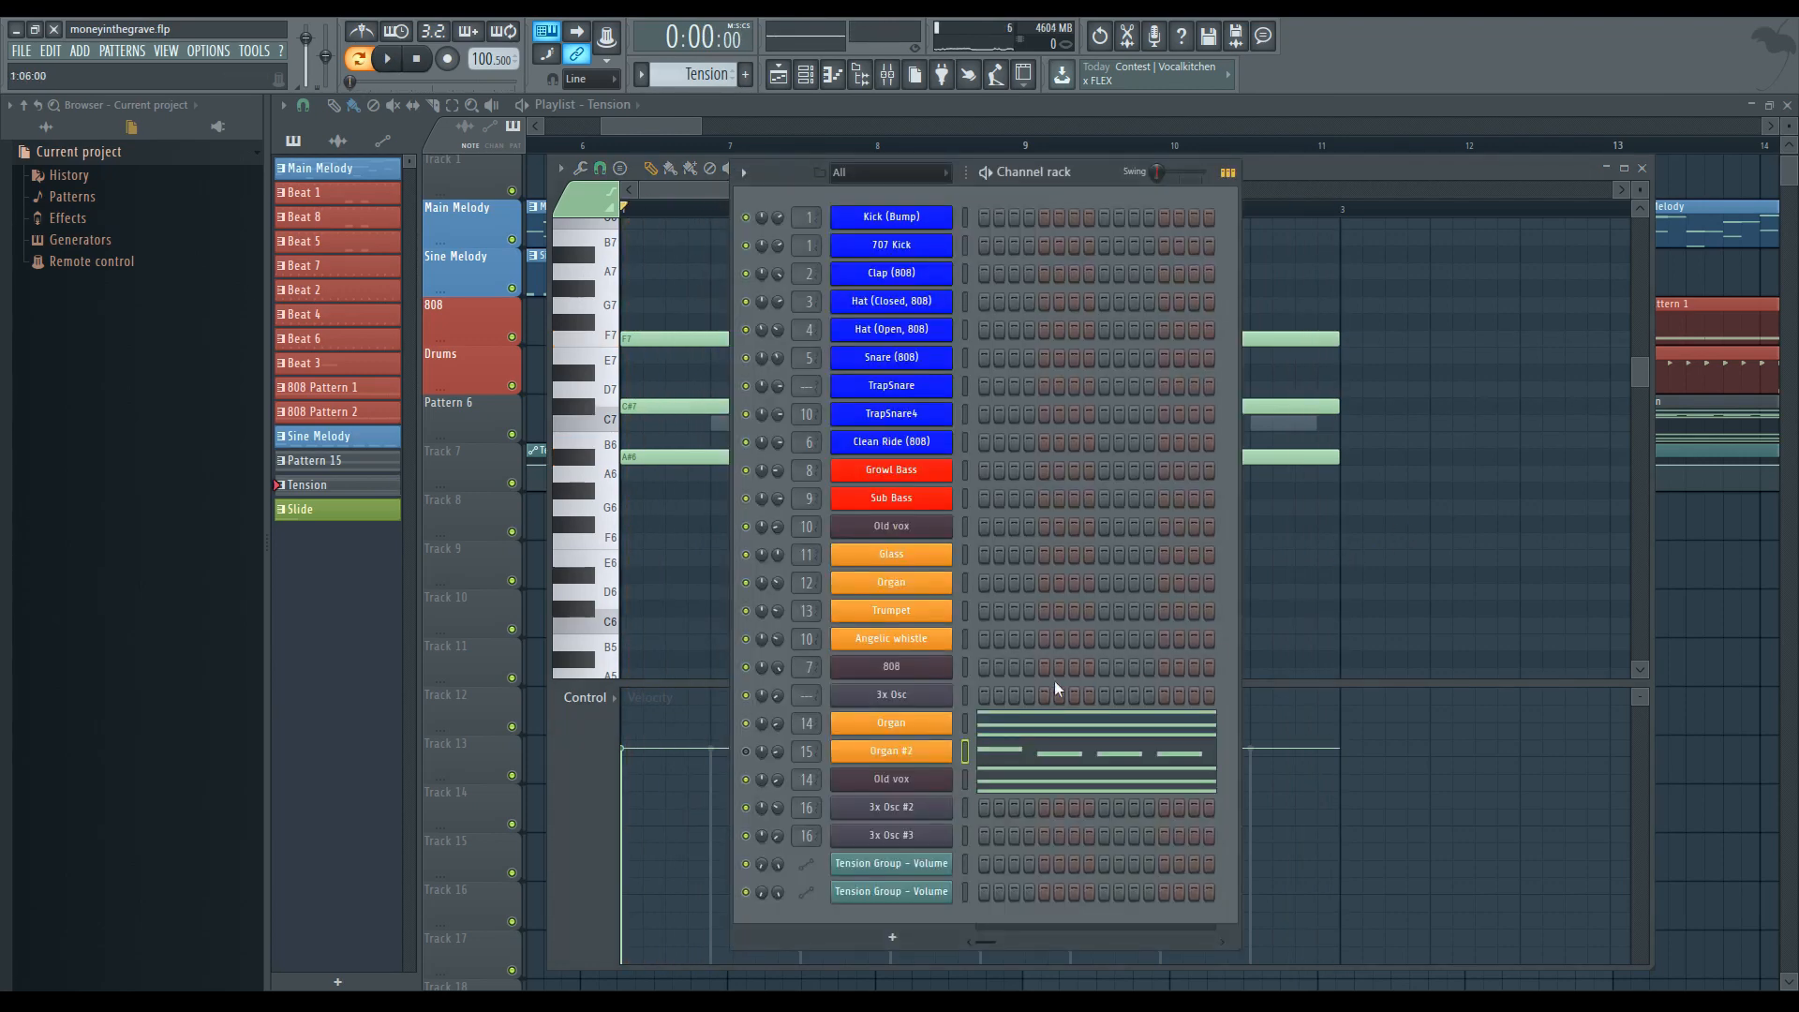
- Inspect the Tension pattern's Organ and Old vox instruments and go to their Tension mixer track
click(937, 722)
click(902, 780)
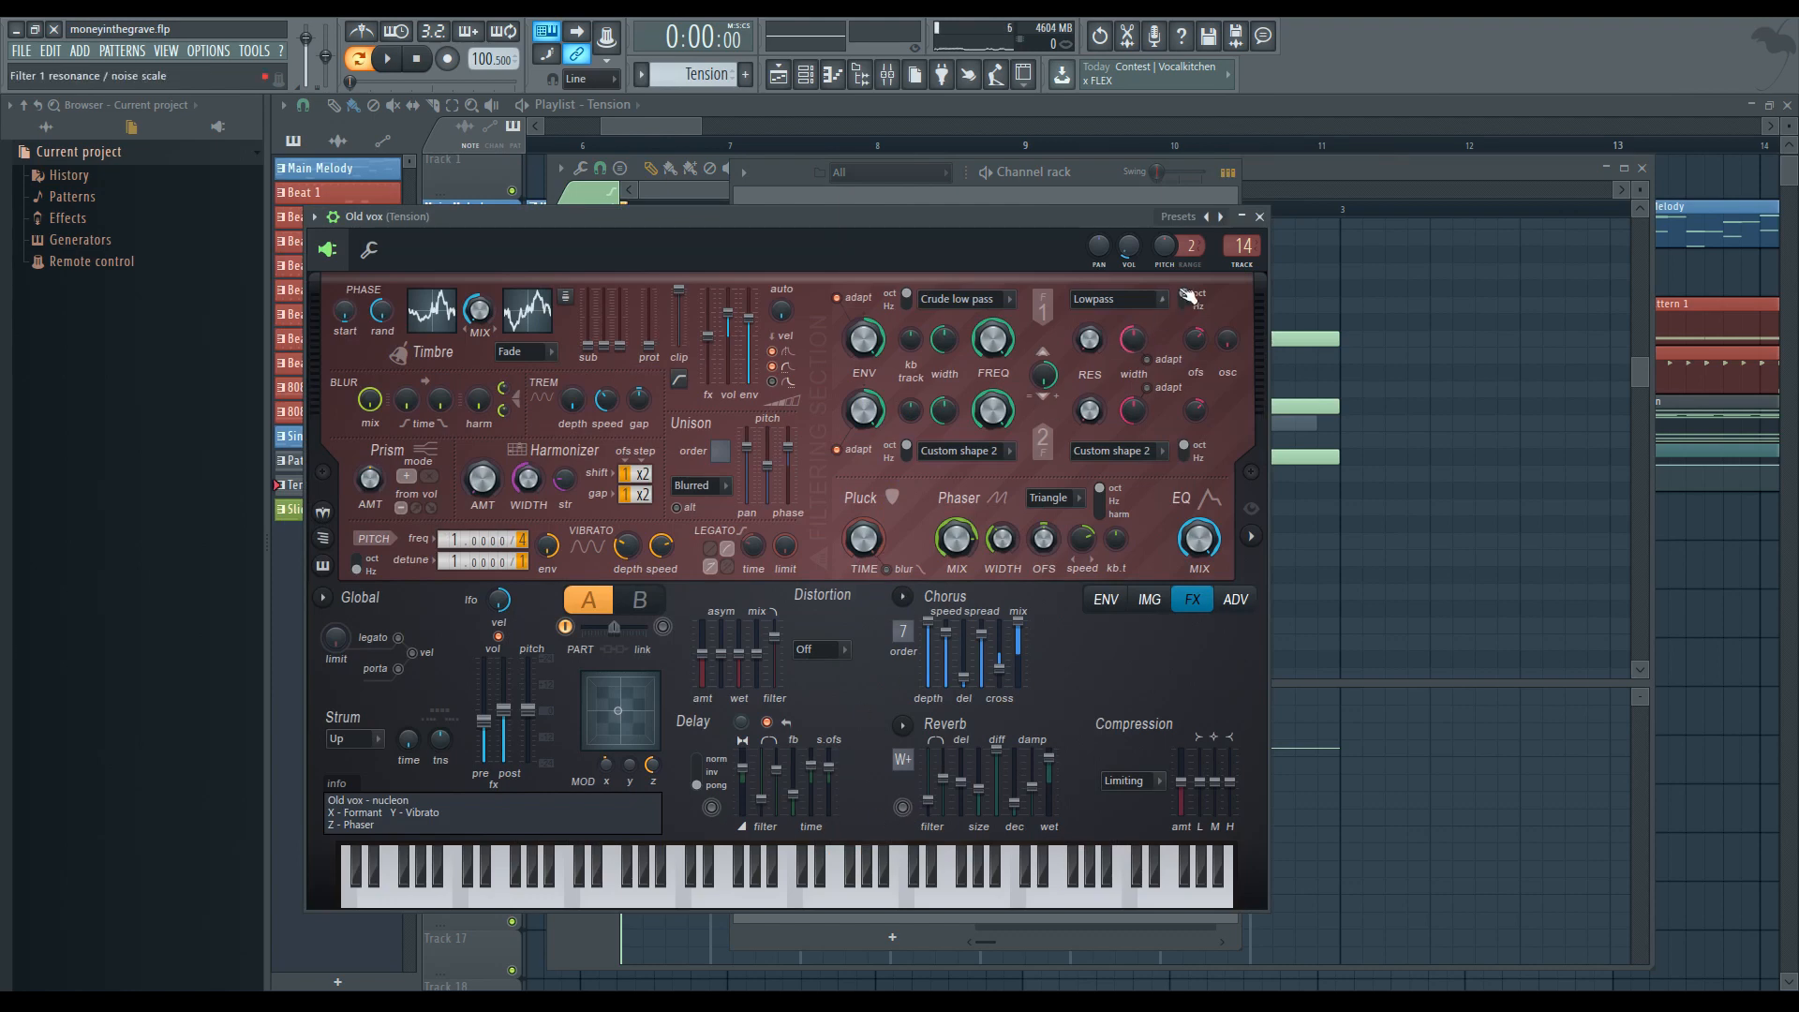
click(1241, 247)
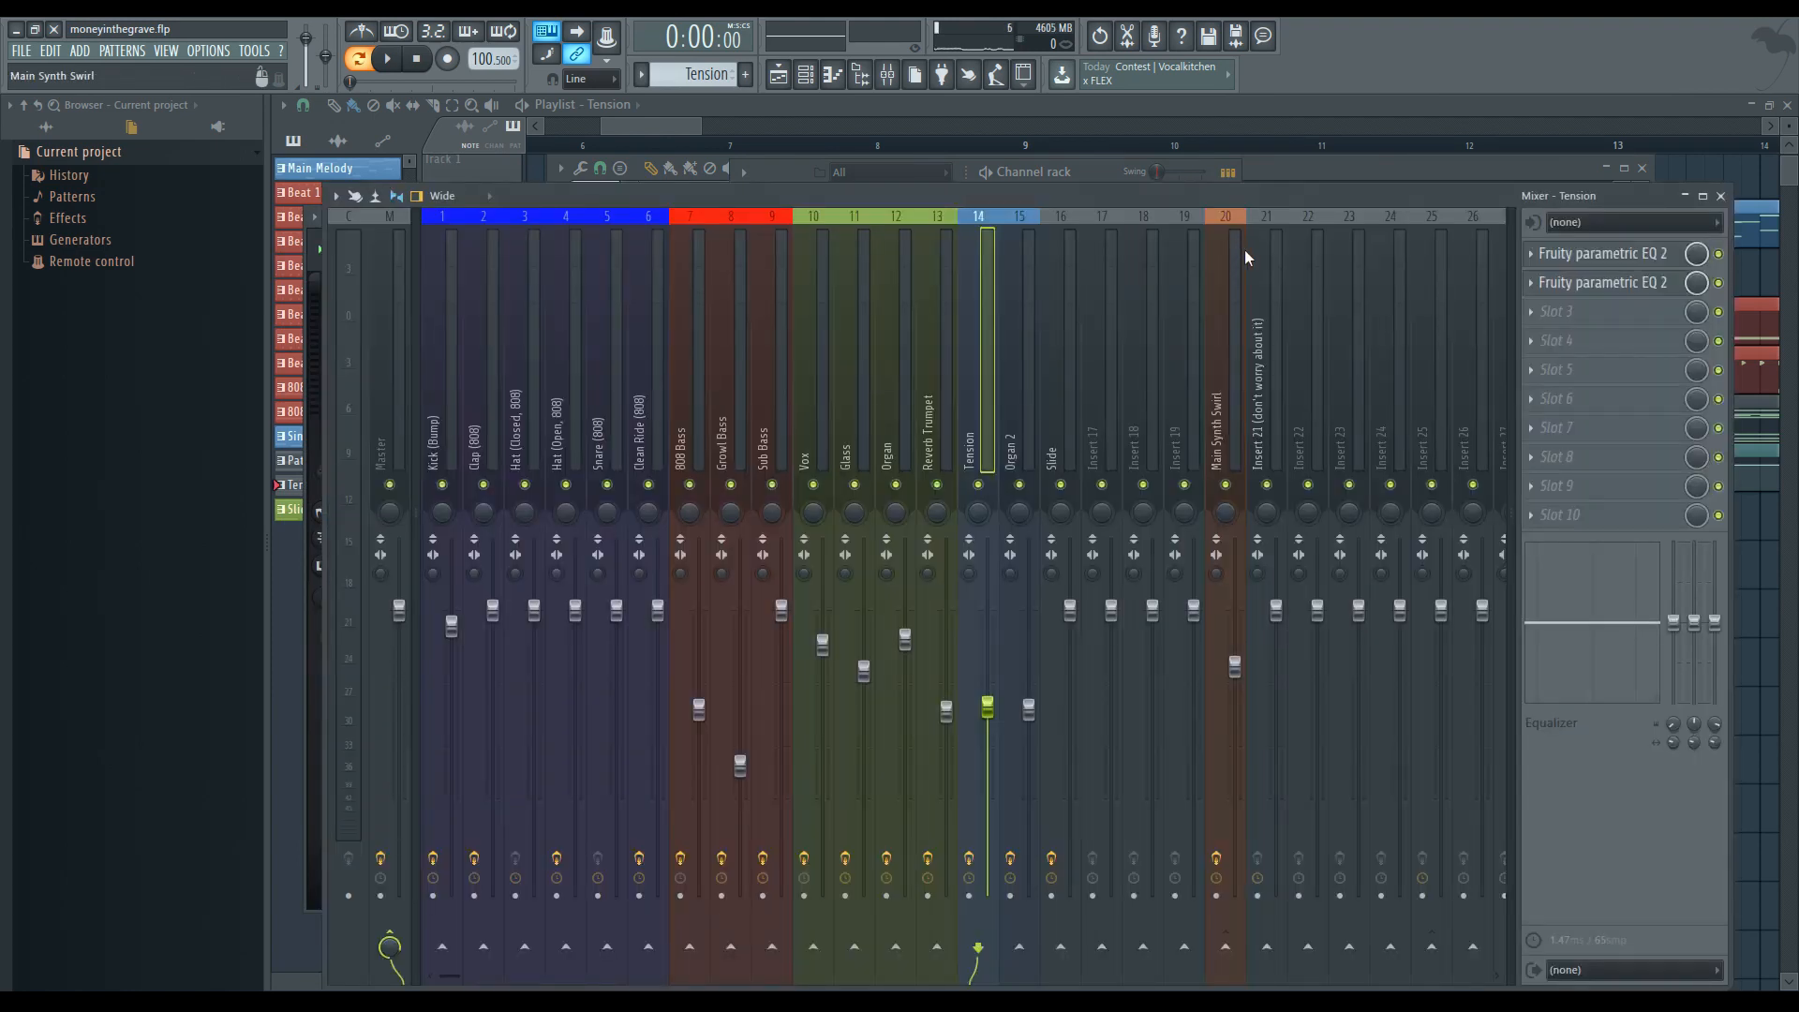
- Review both Fruity parametric EQ 2 curves on the Tension mixer track and close their windows
click(1602, 253)
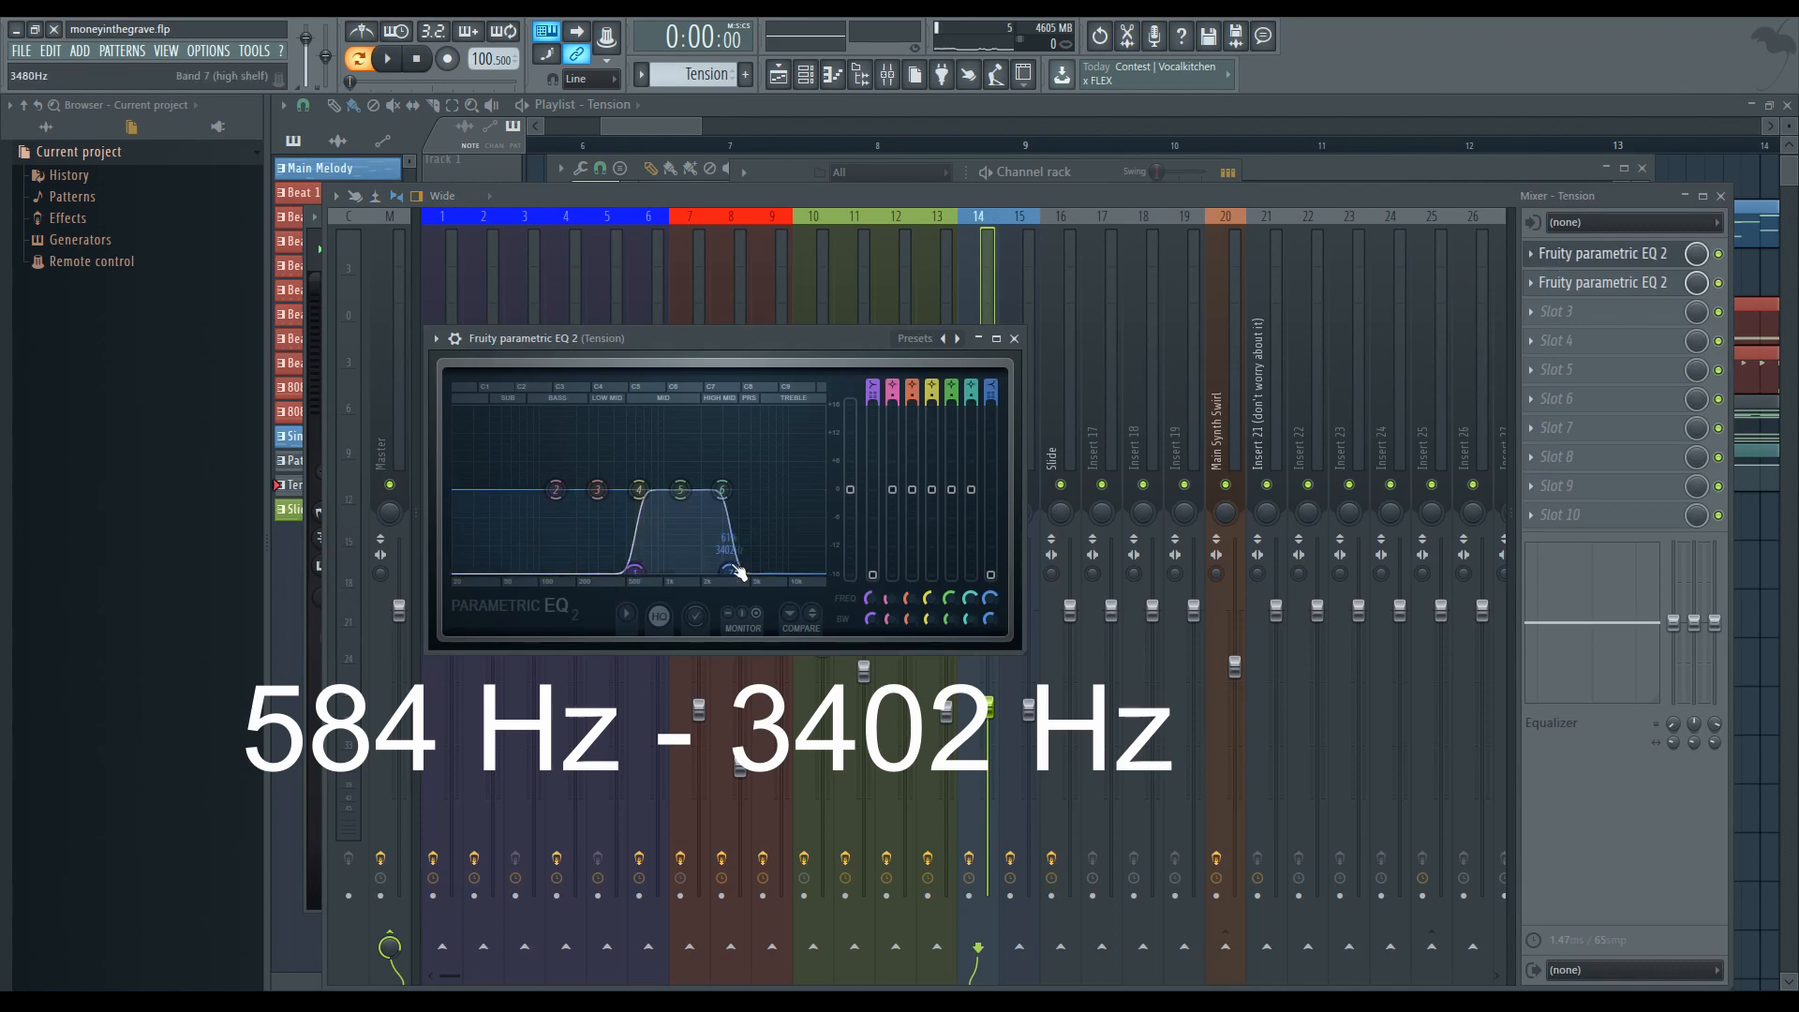
click(1566, 282)
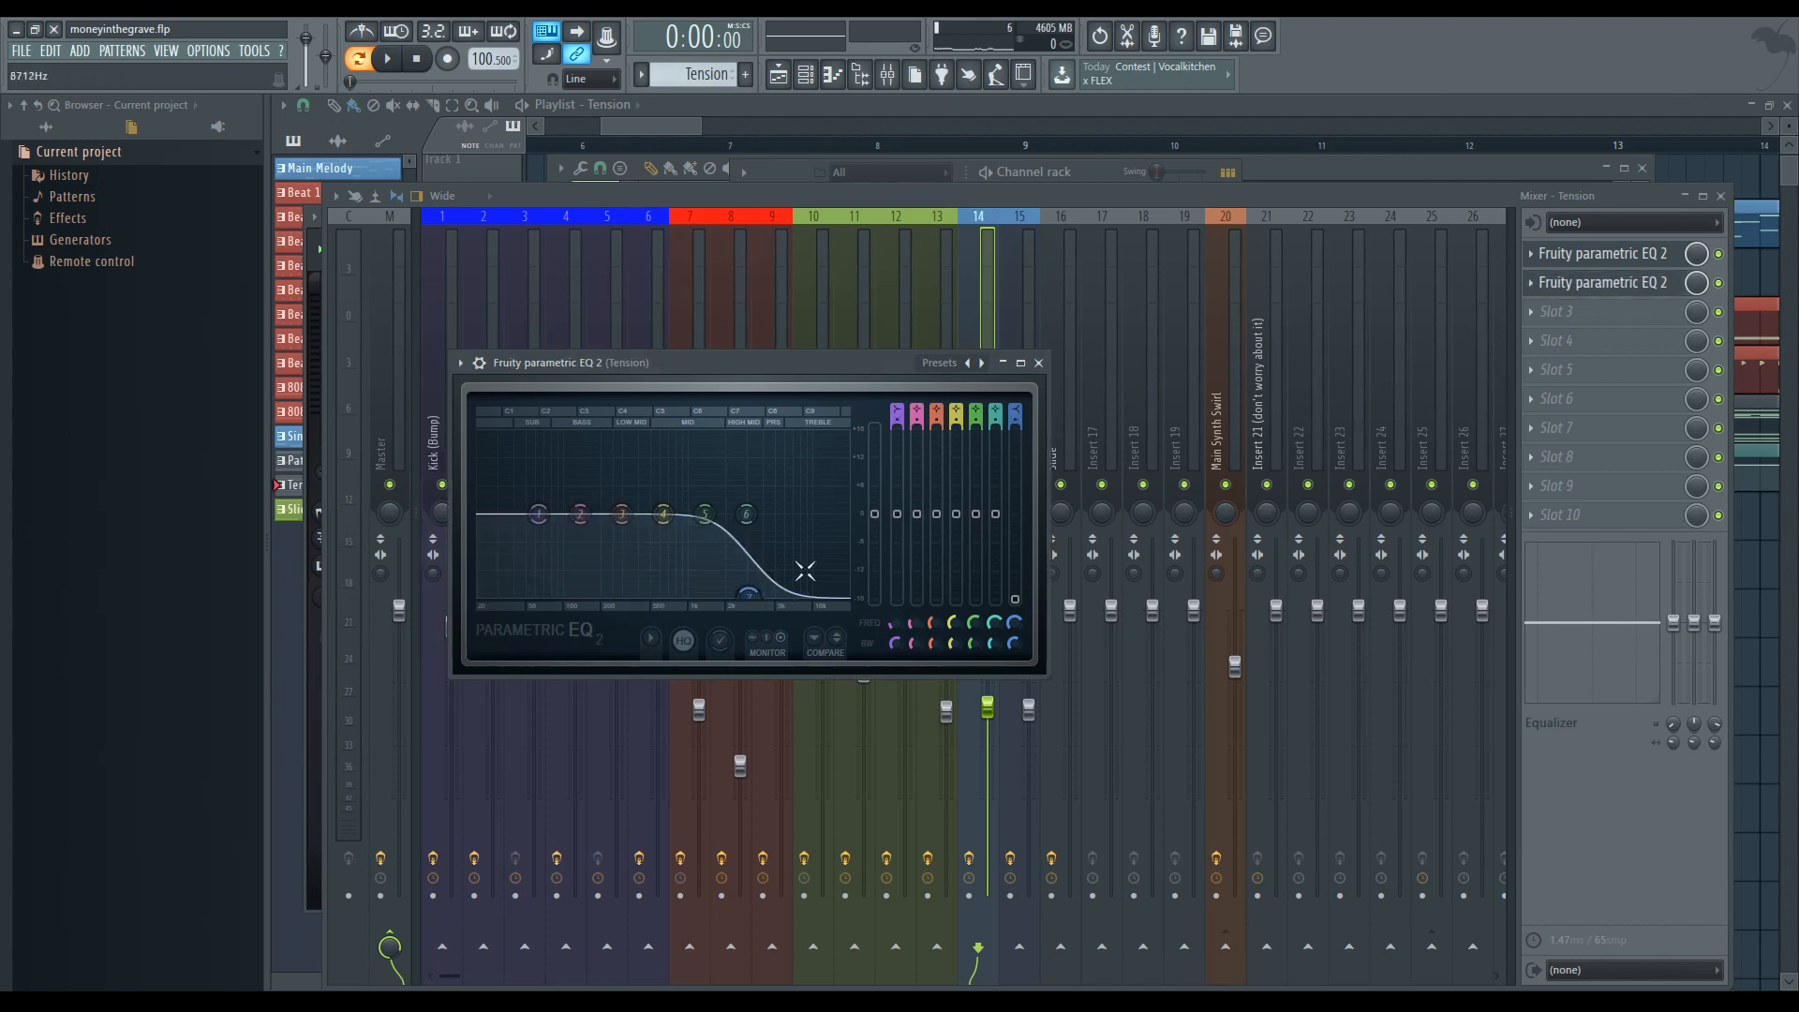
click(1040, 363)
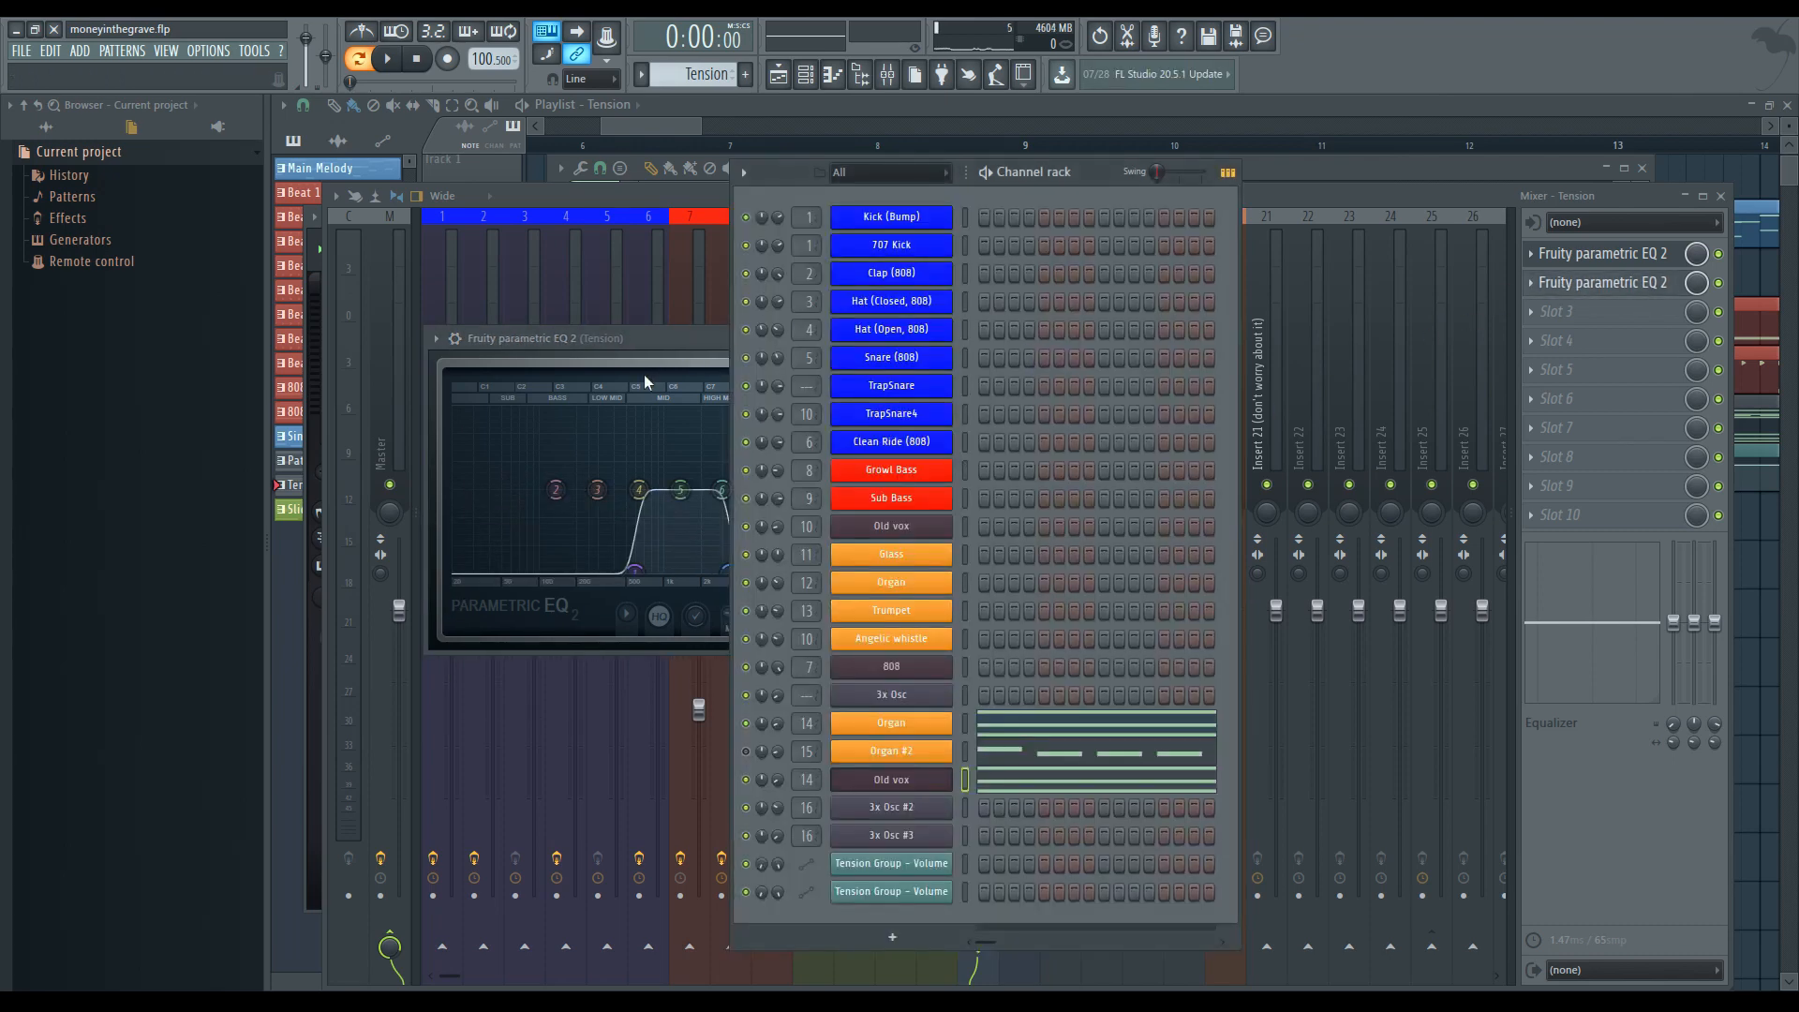
click(695, 346)
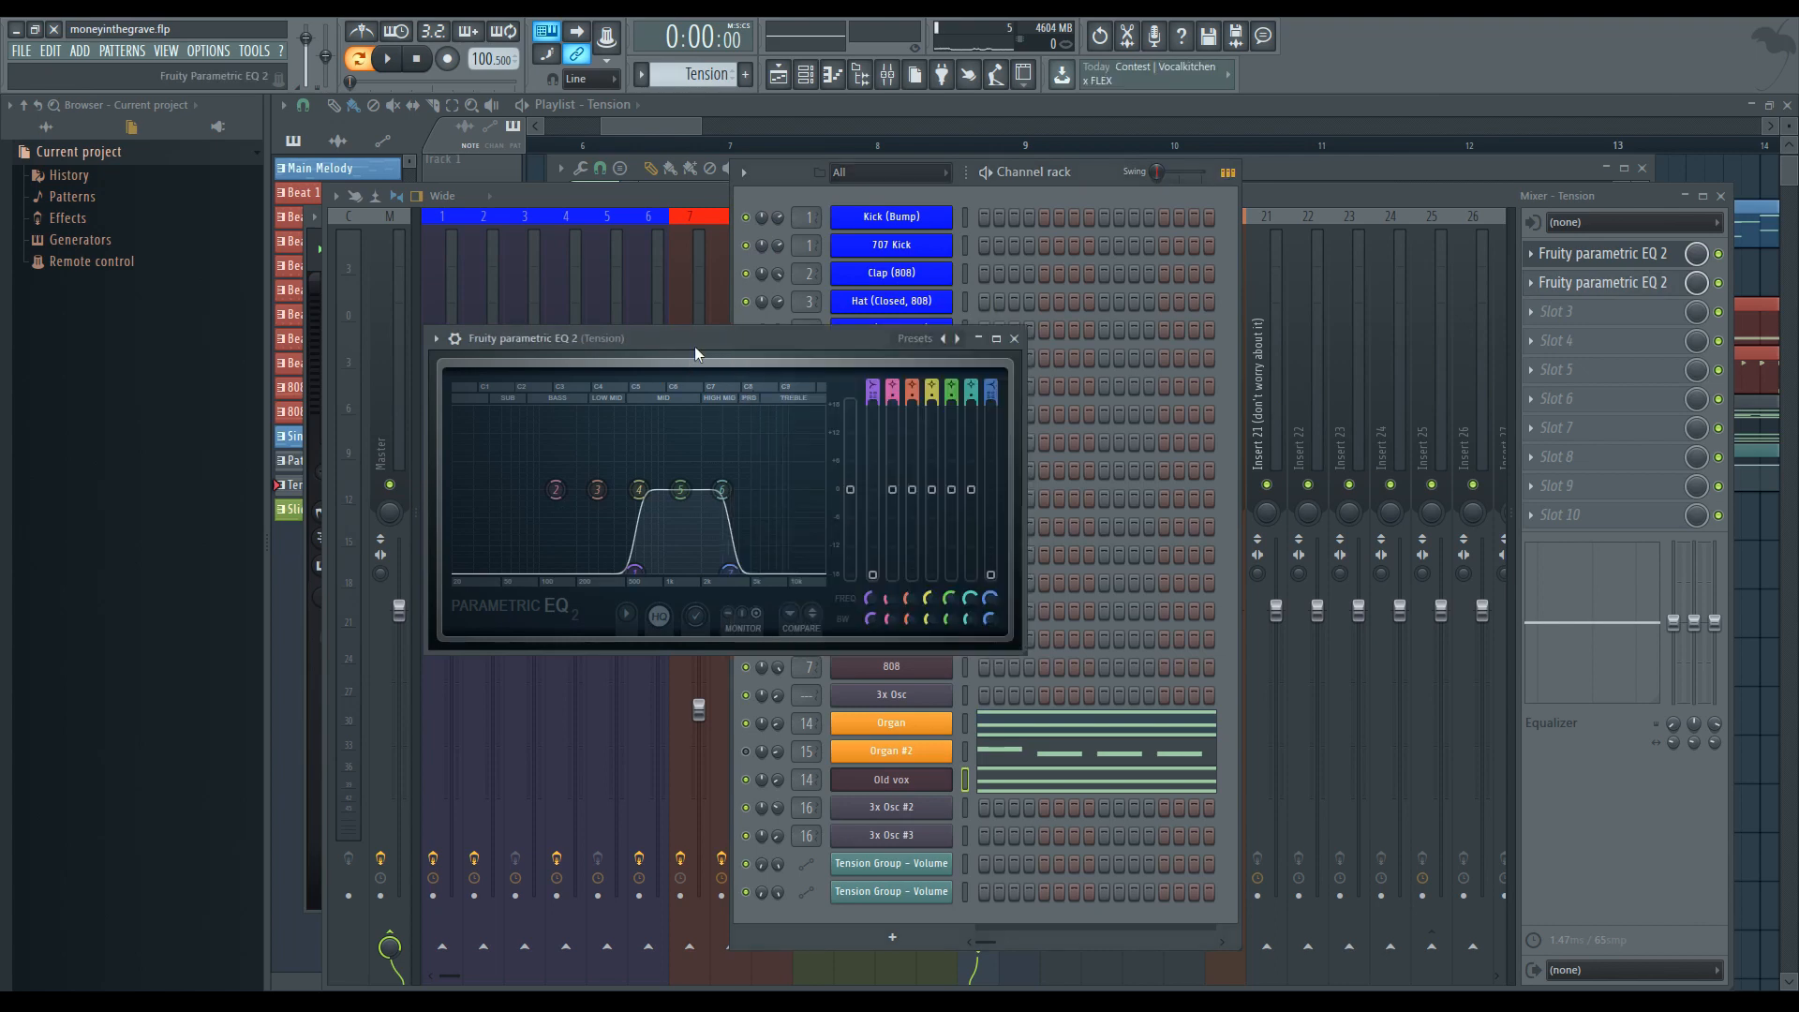
click(1017, 339)
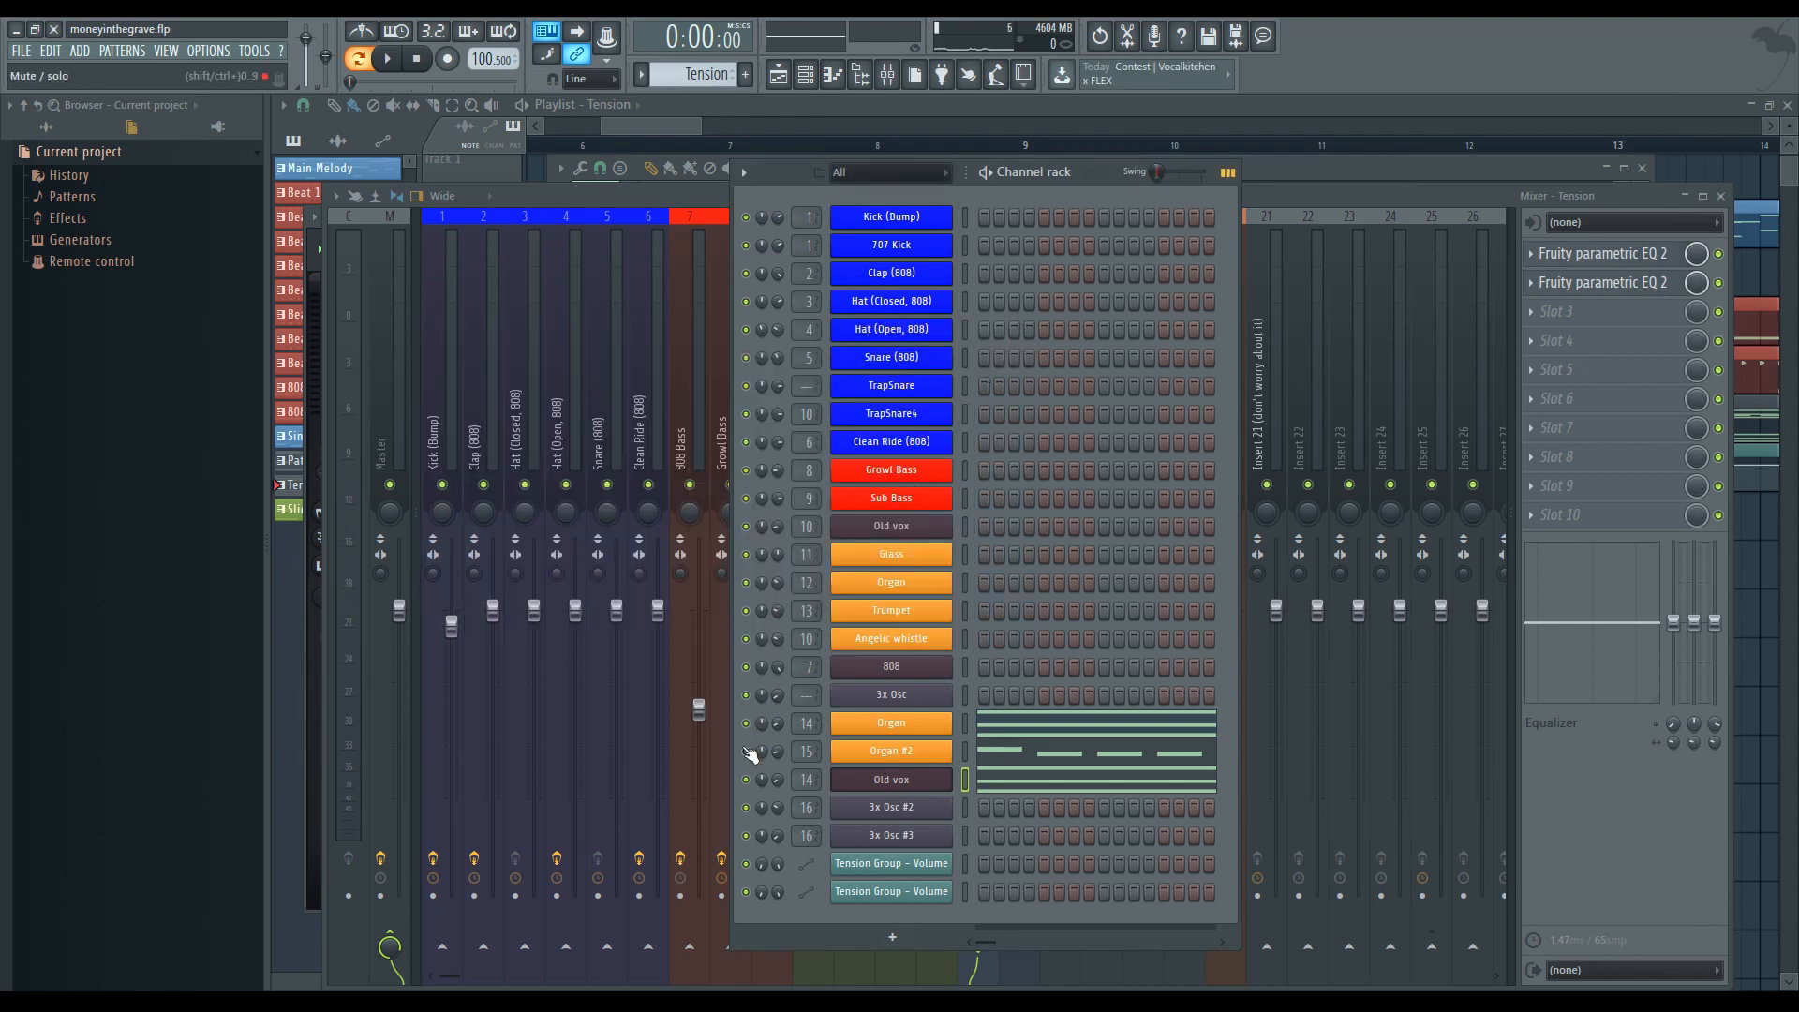
- Inspect the Organ #2 instrument and review the Fruity parametric EQ 2 on its Organ 2 mixer track
click(851, 754)
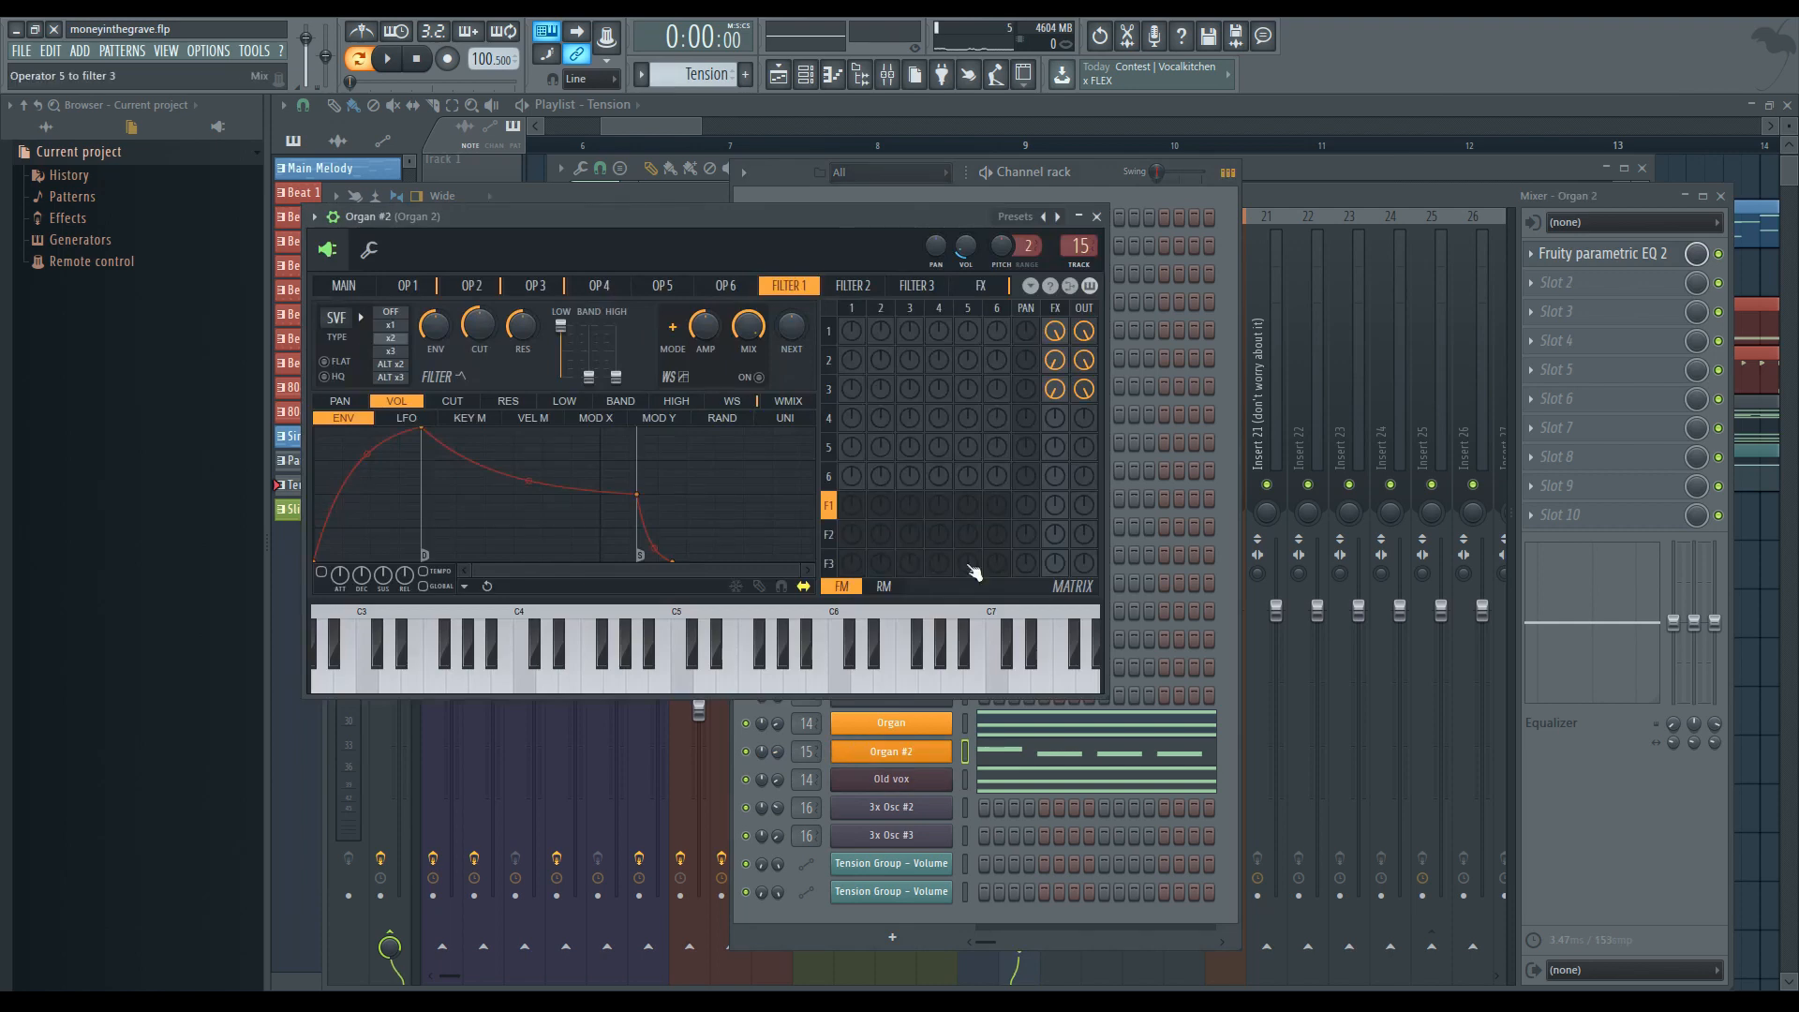
click(1096, 216)
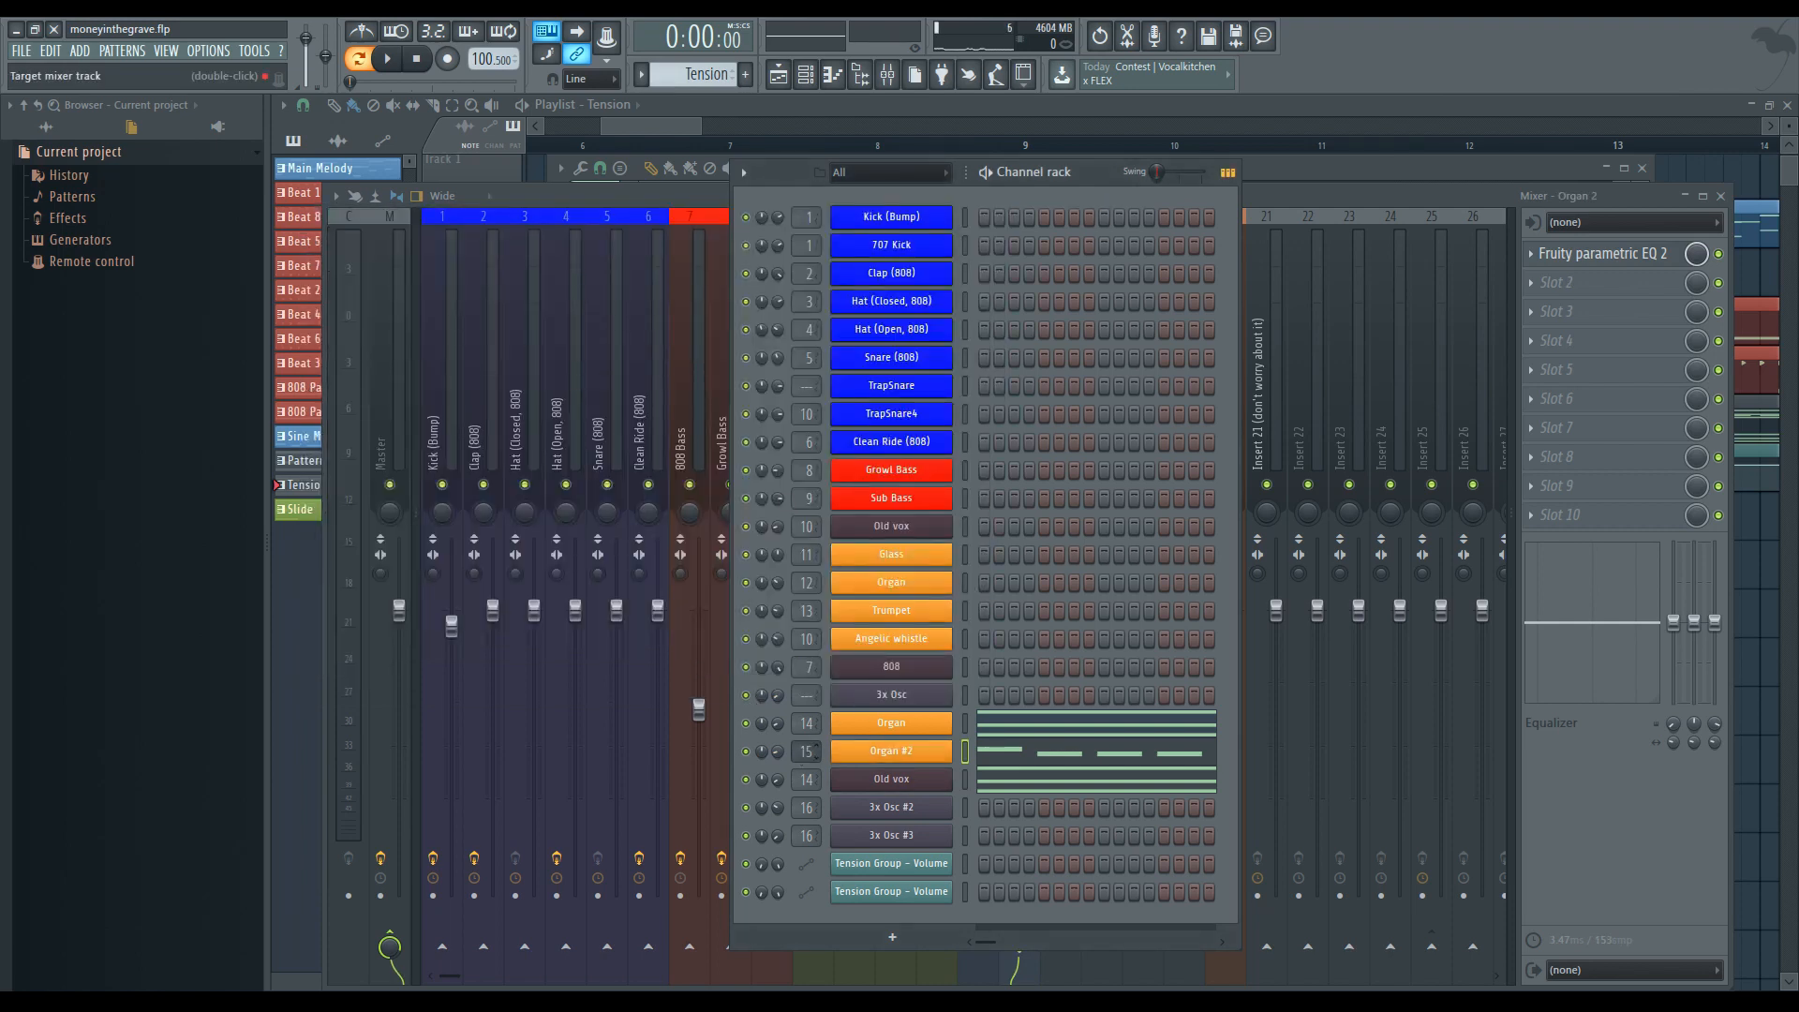
click(1305, 507)
click(1602, 262)
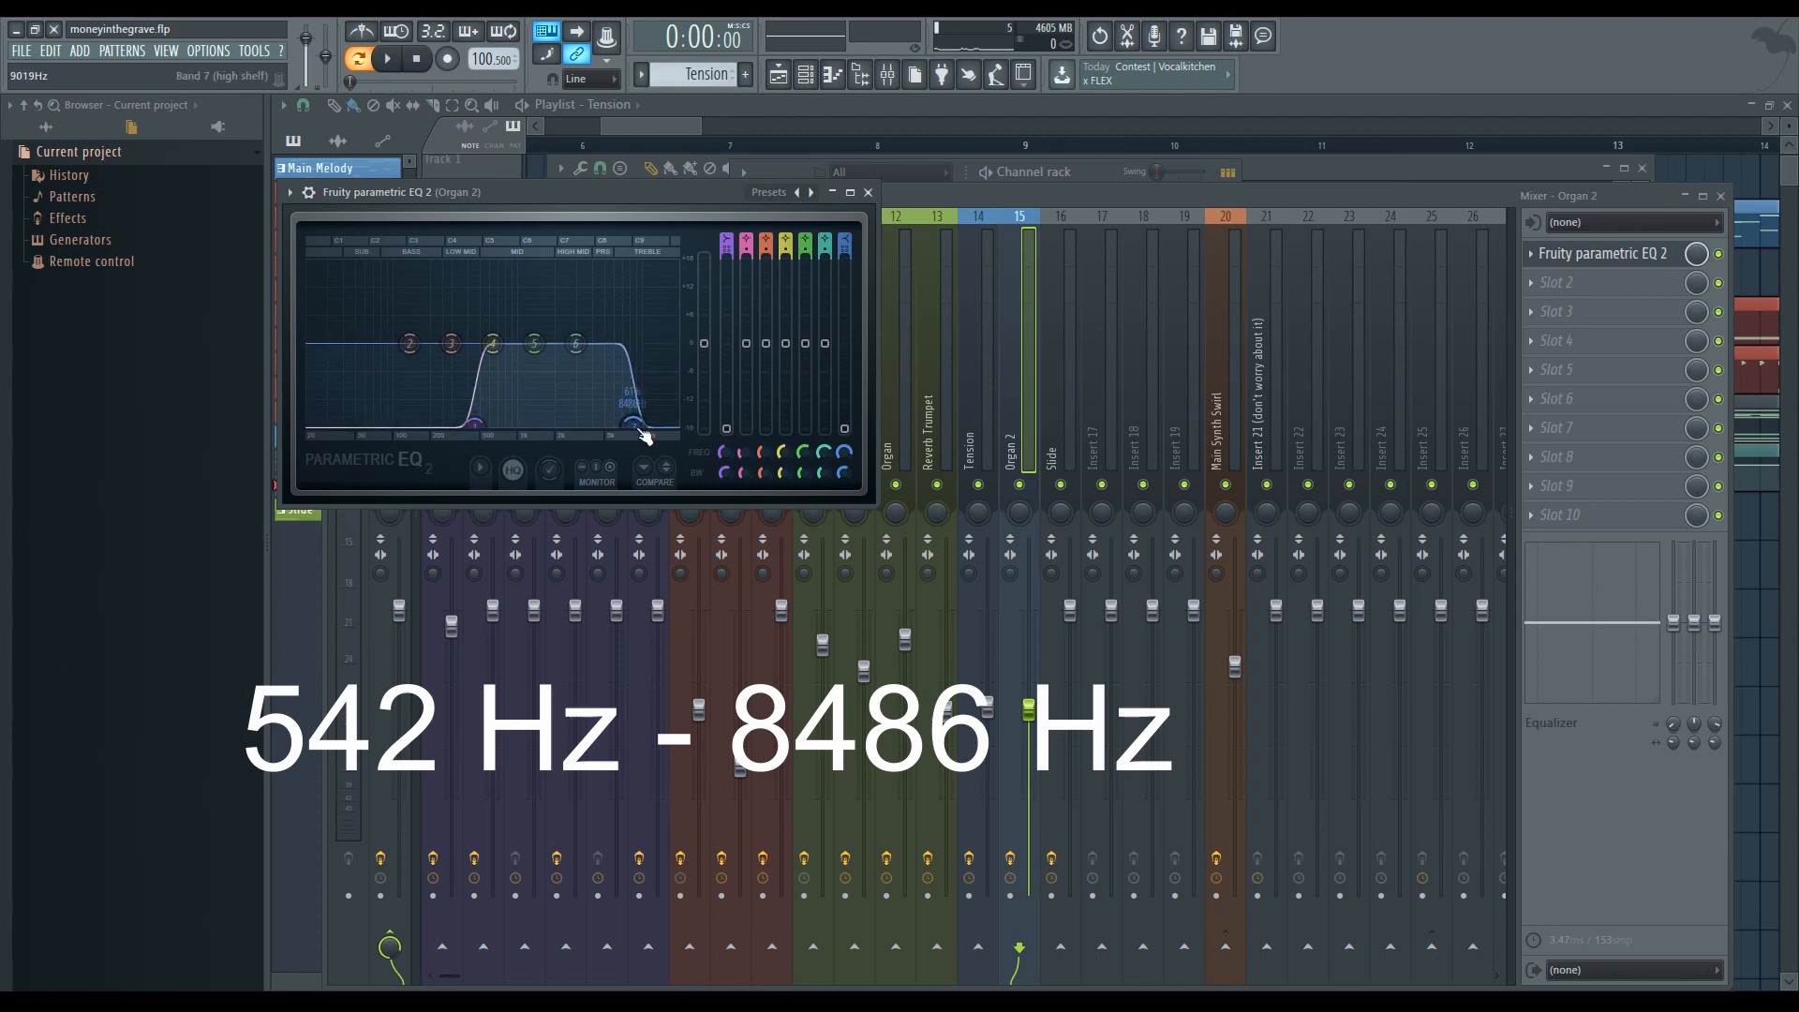
click(868, 192)
- Return to the playlist, look over the Tension pattern's Organ notes in the piano roll, and show the channel rack again
click(1081, 171)
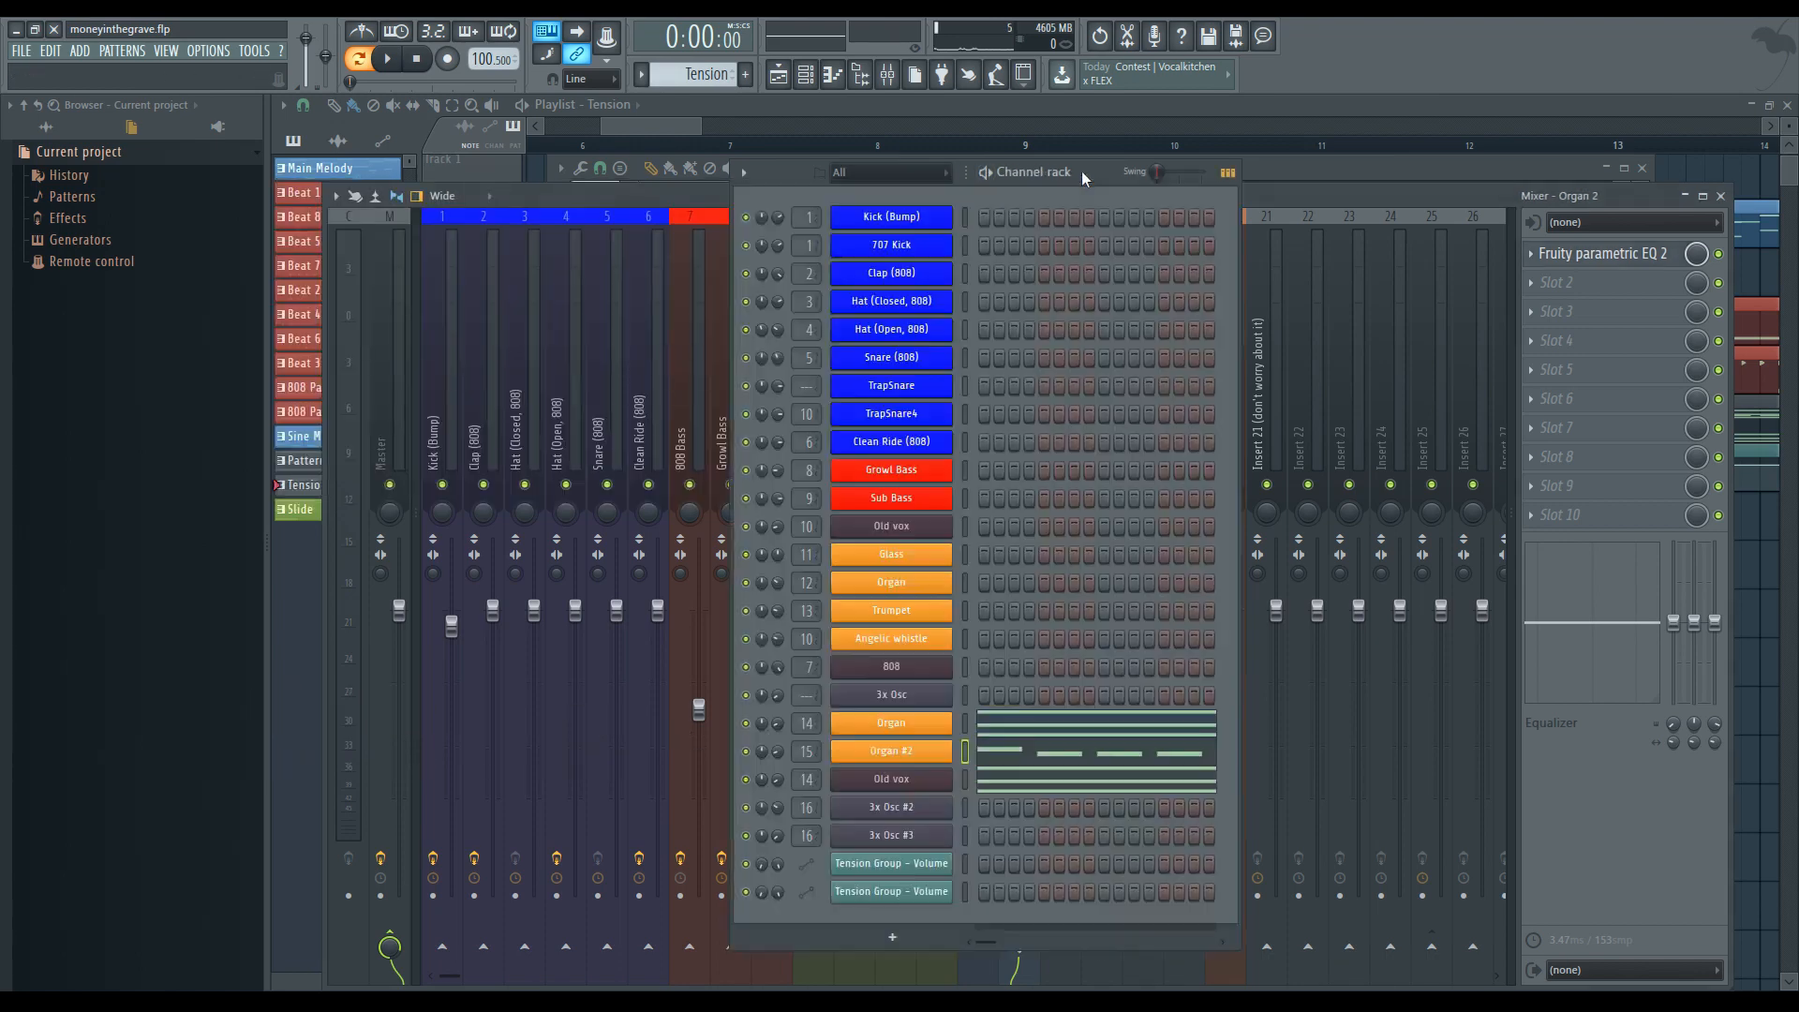
drag(1081, 171, 1071, 171)
click(1100, 101)
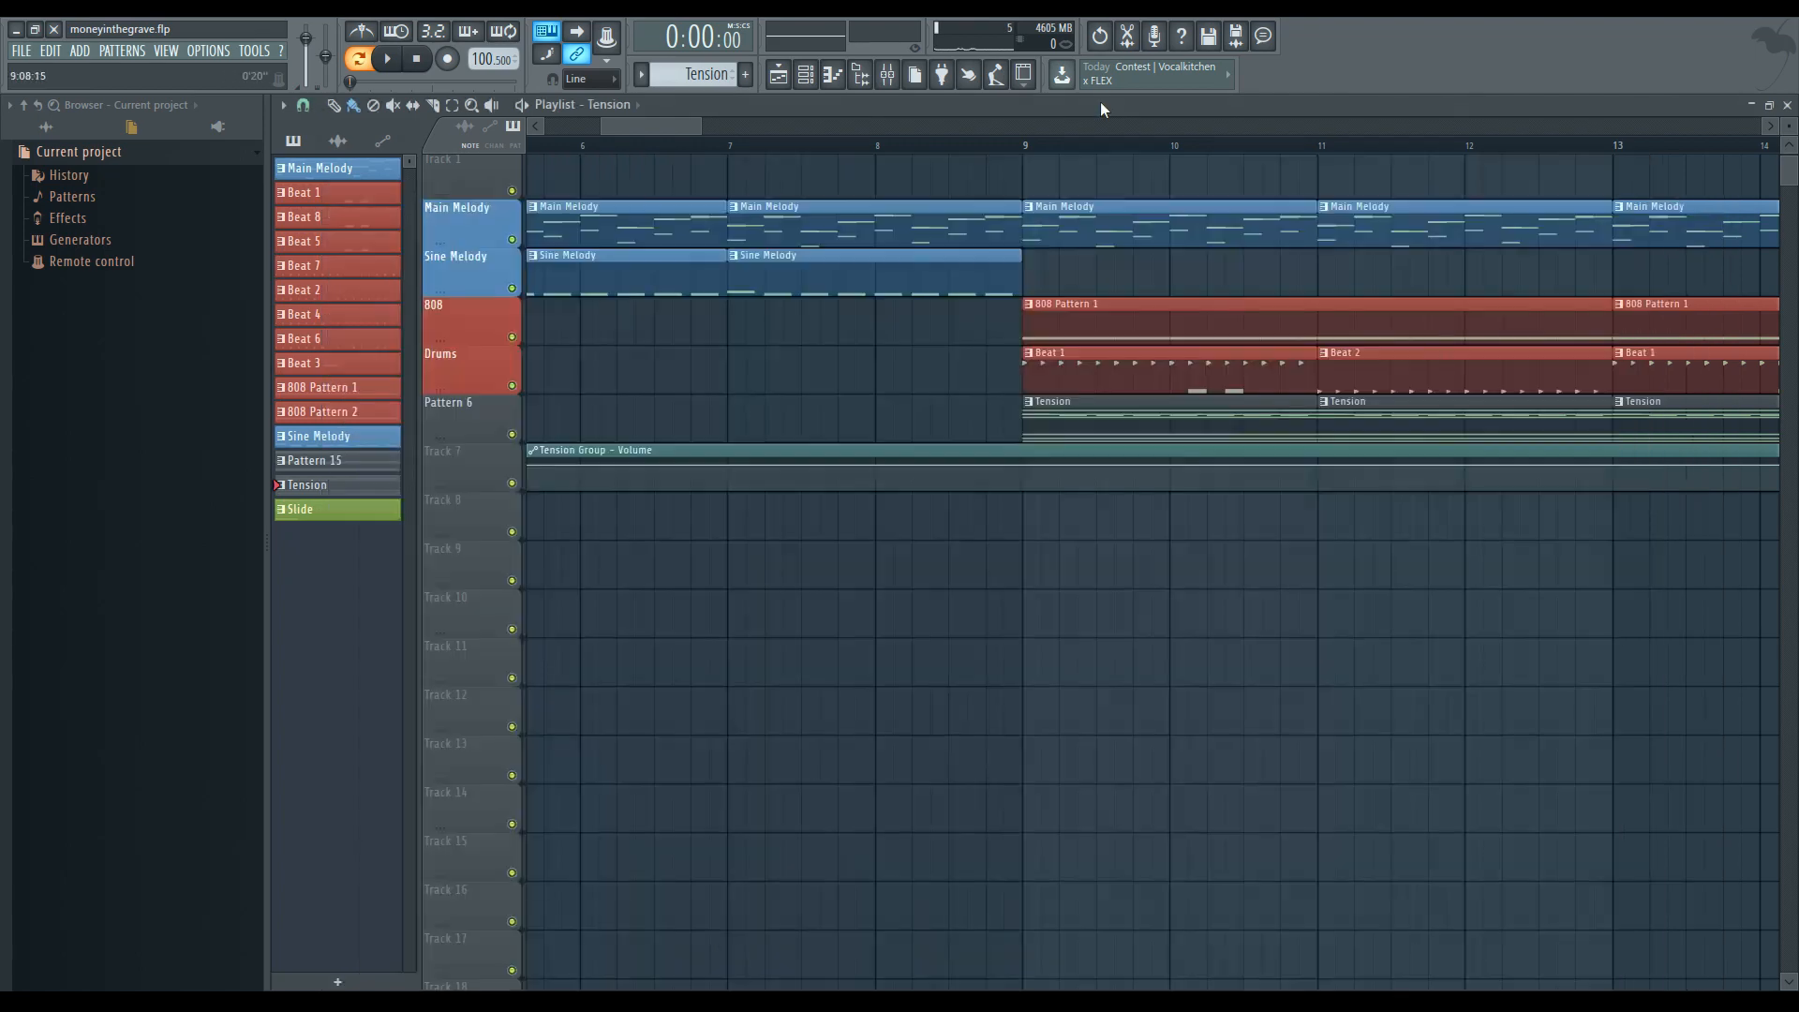
double_click(807, 277)
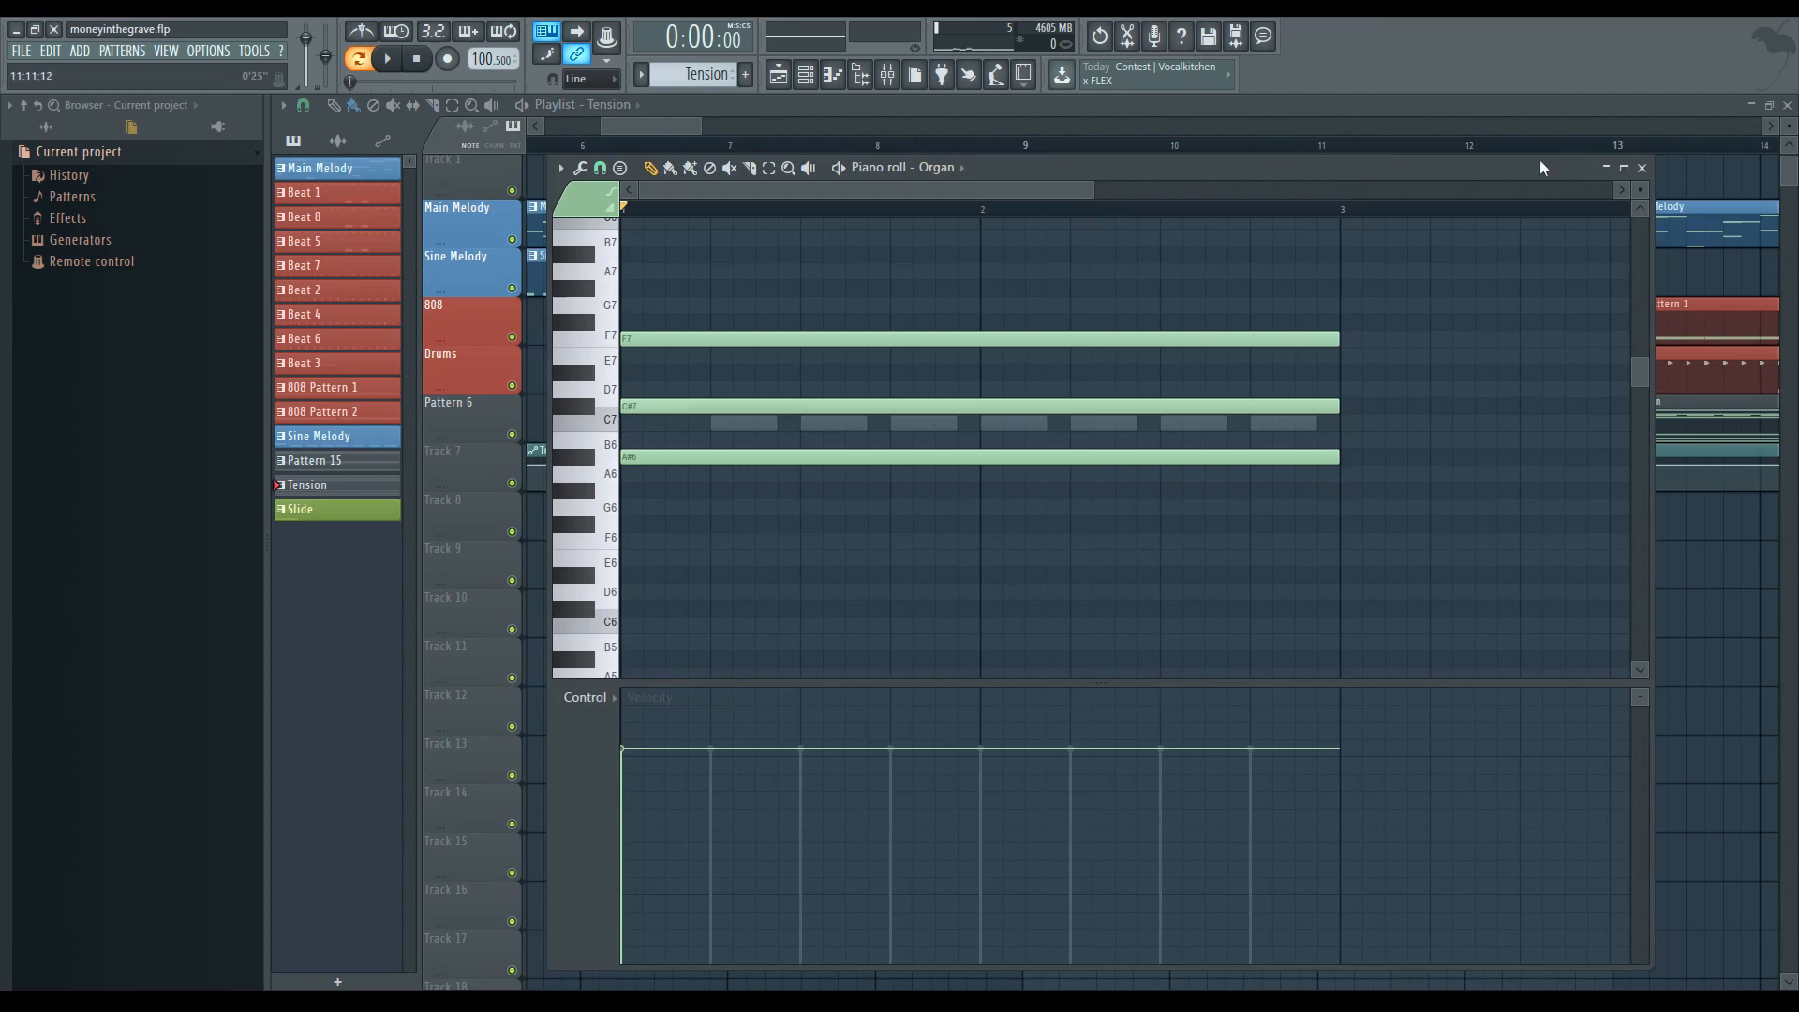
click(1641, 169)
key(F6)
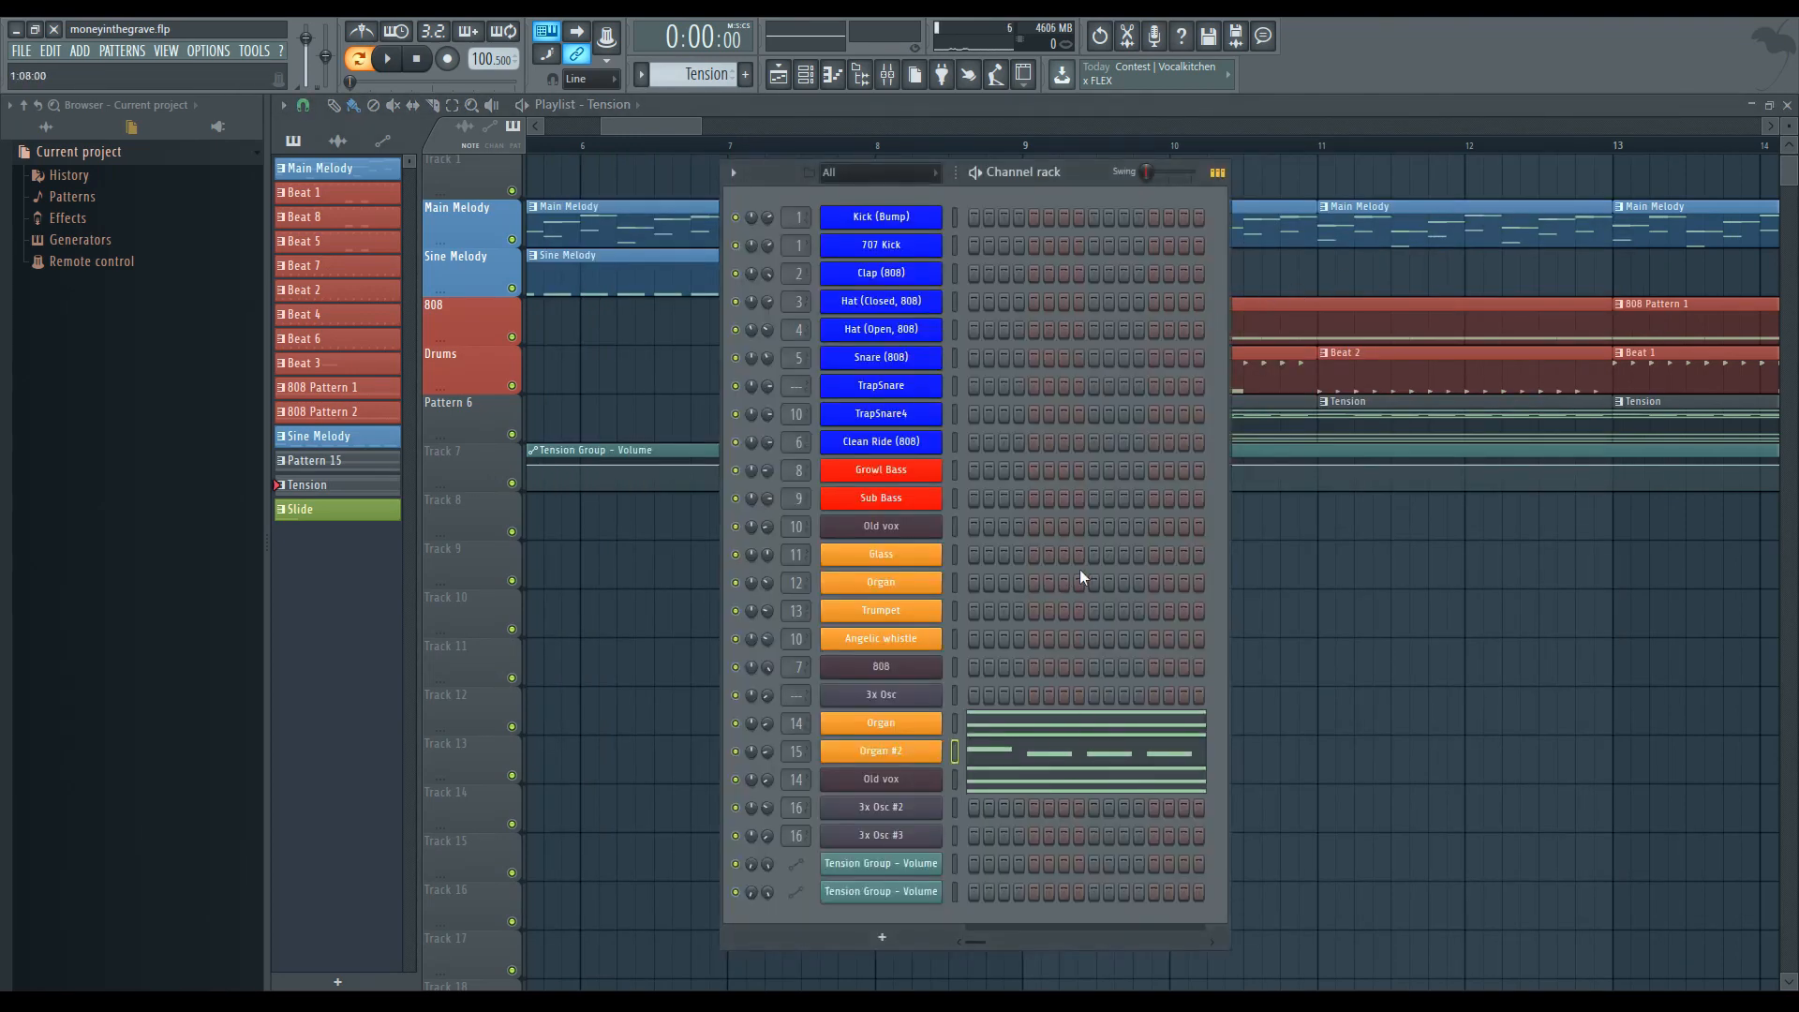
- Listen to the soloed 808 track with the notes of 808 Pattern 1 shown in the piano roll
key(space)
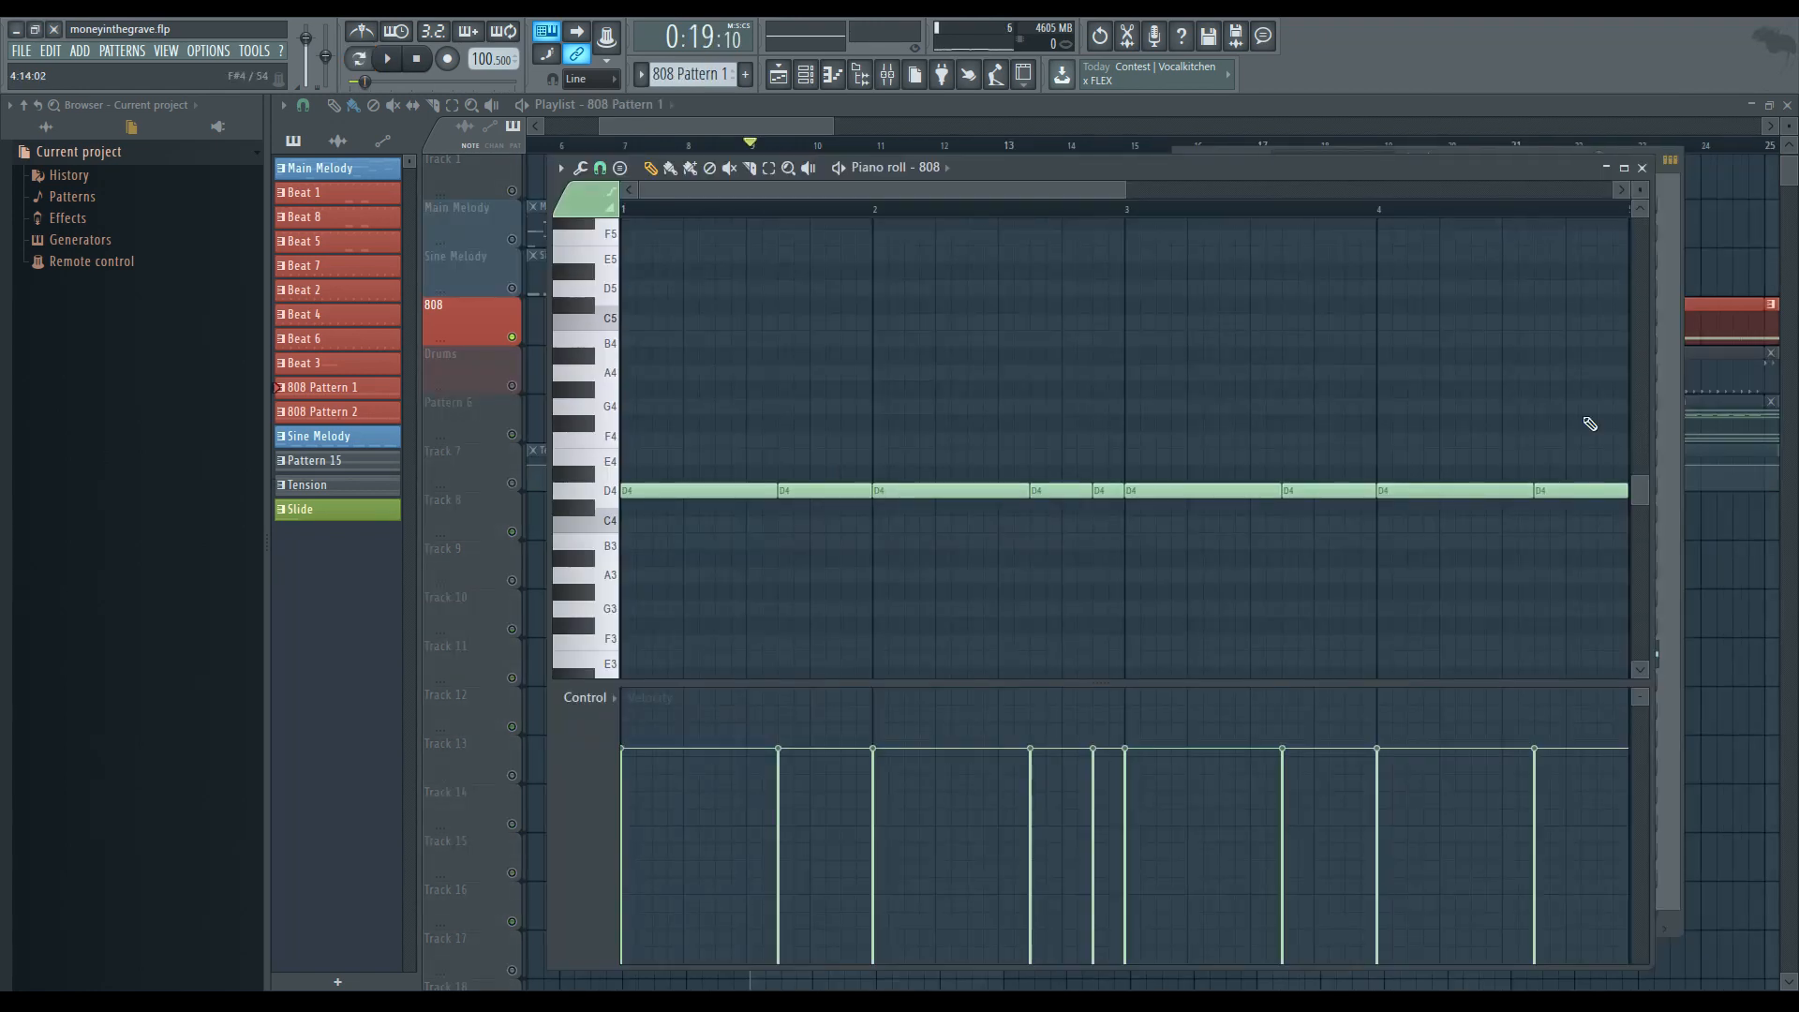
key(space)
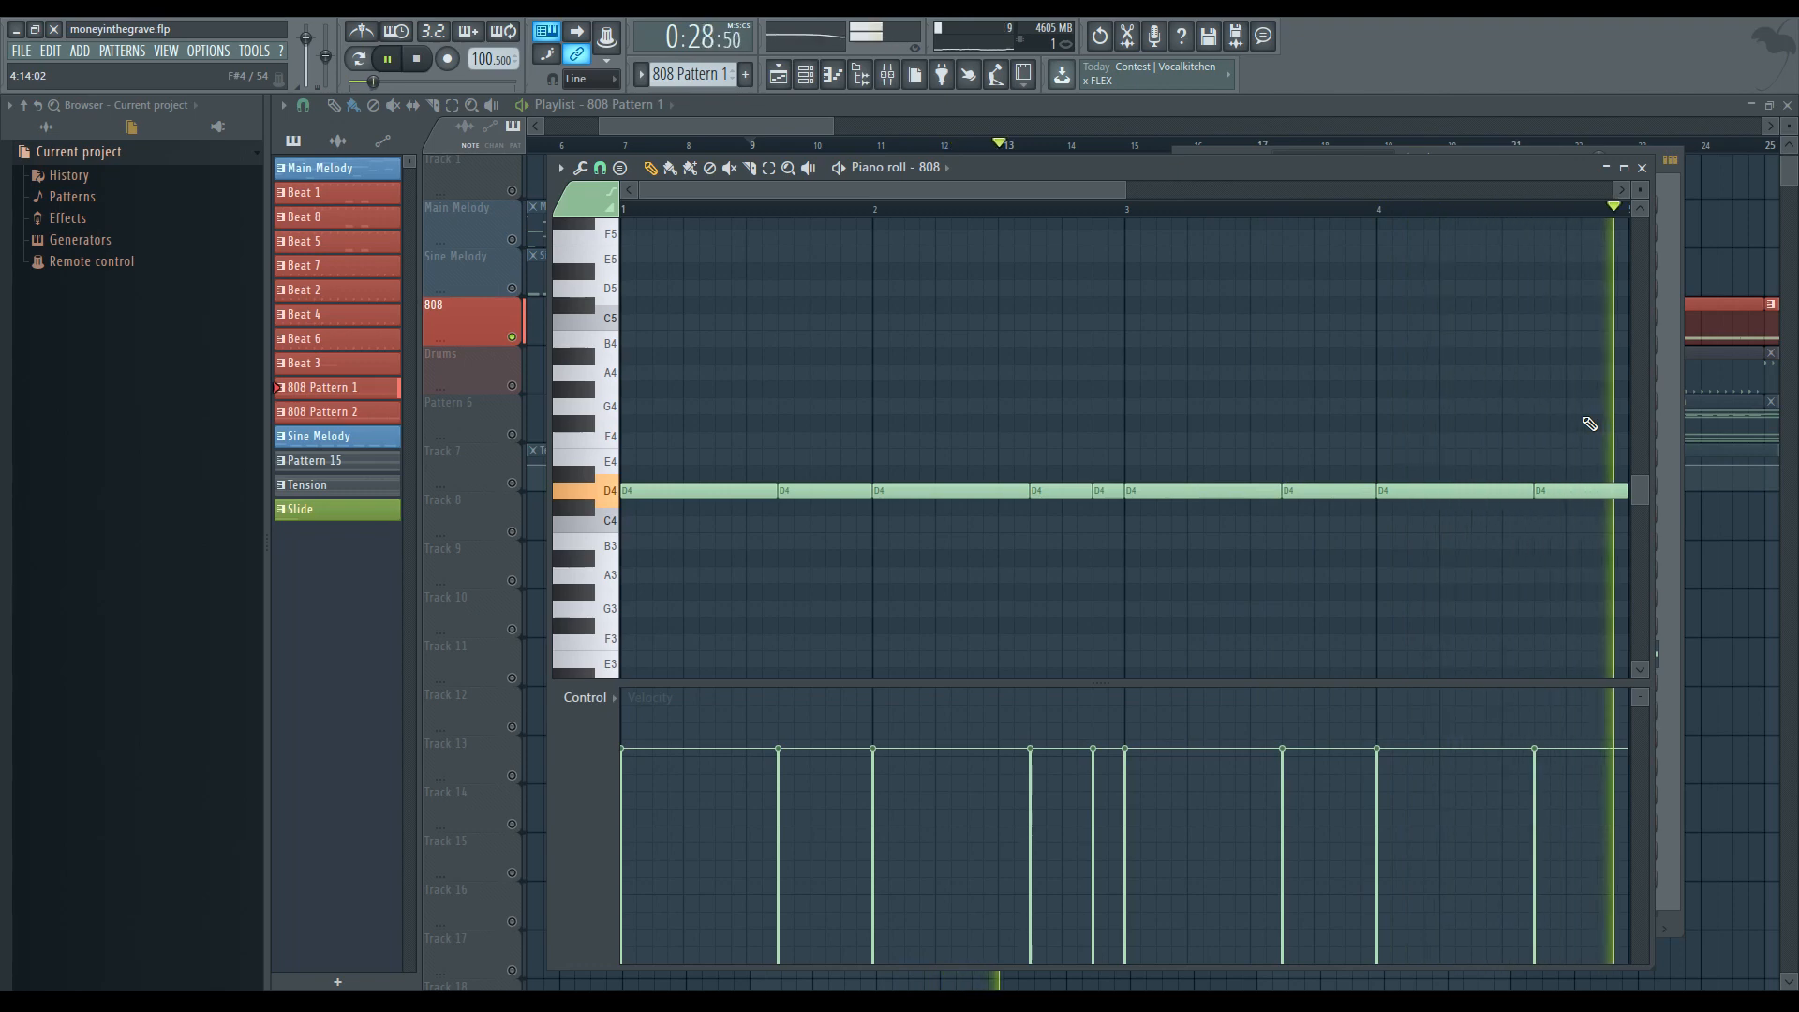
- Stop playback, close the 808 piano roll, and add a channel with the Fate oh fate preset
key(space)
click(1642, 168)
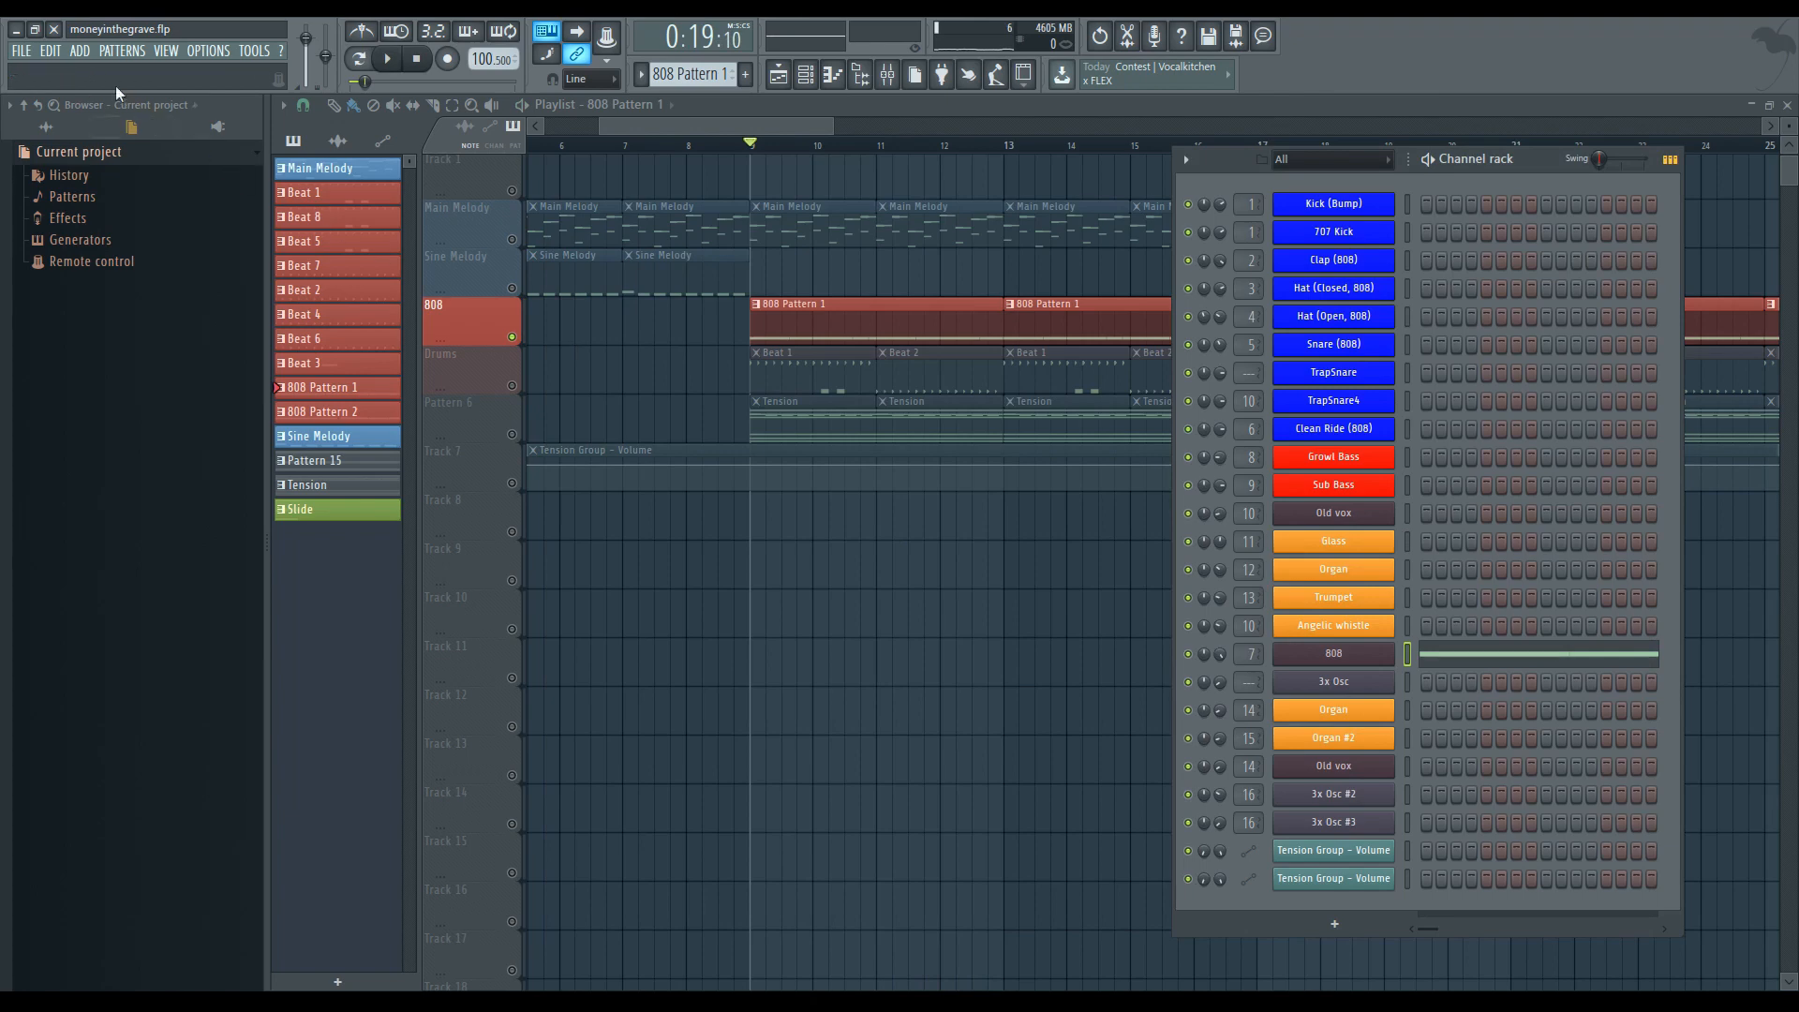
click(257, 155)
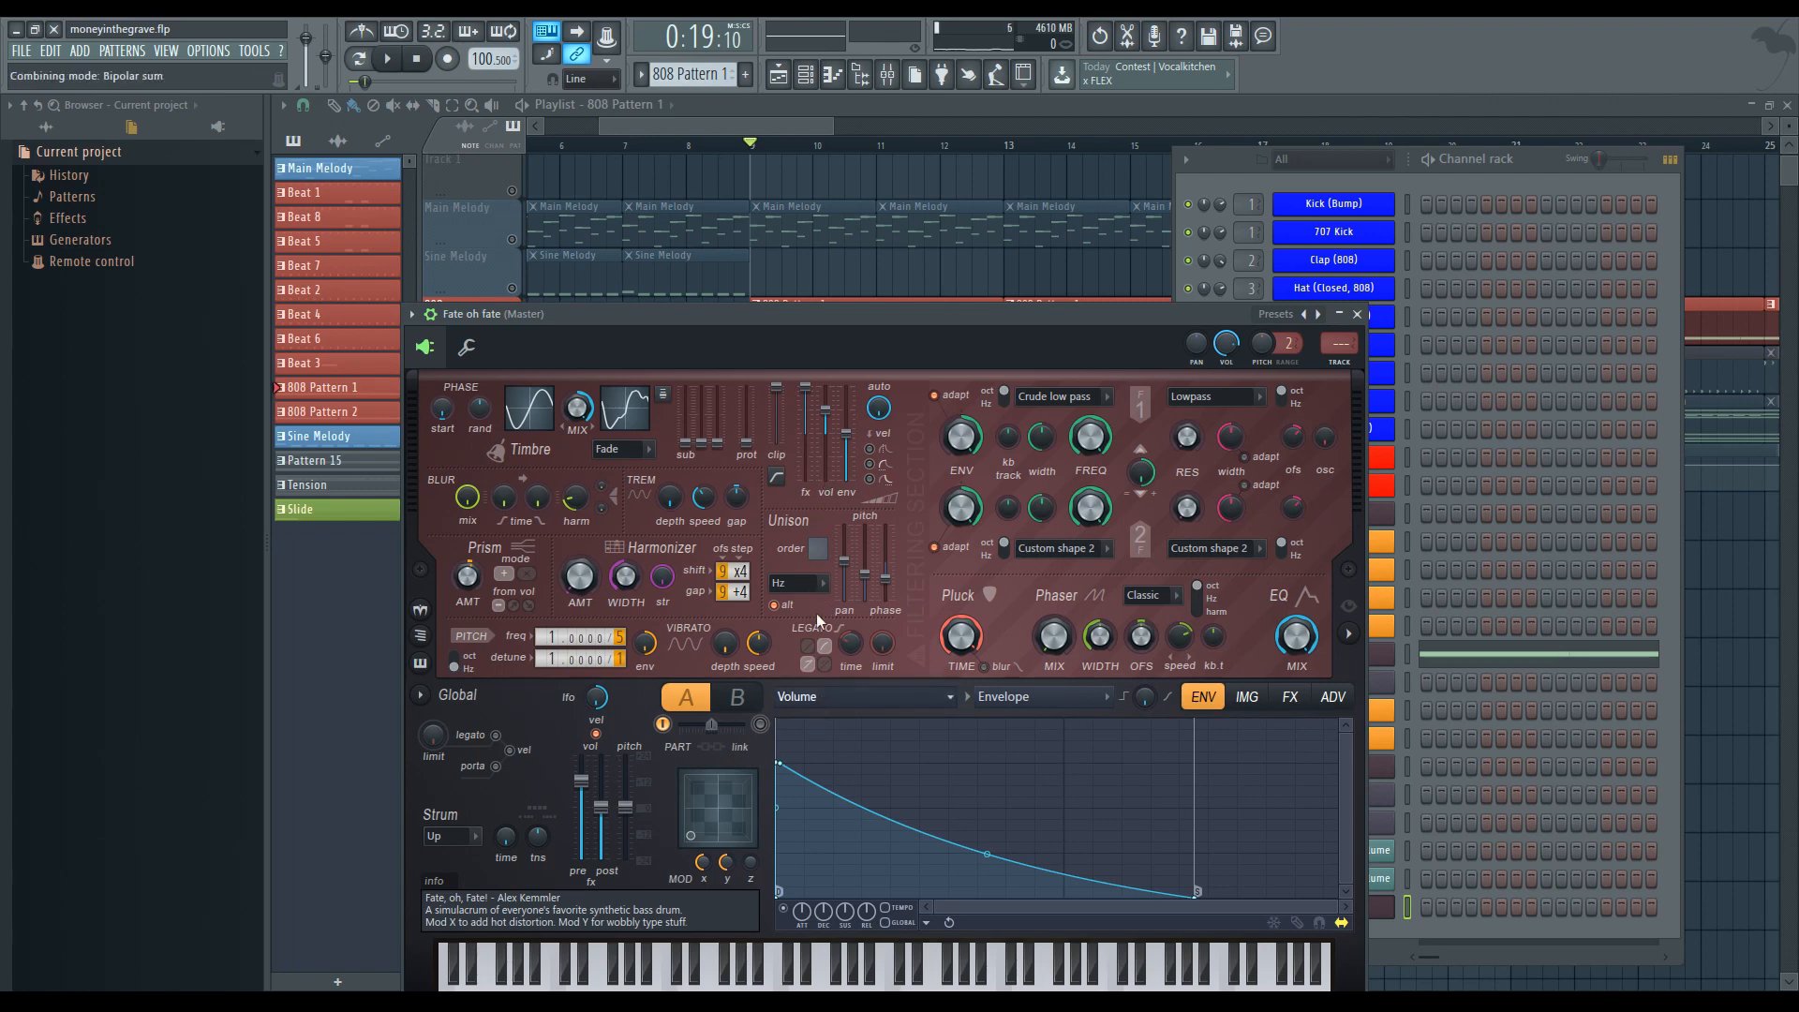
- Remove the pitch drop from Fate oh fate's pitch envelope, leaving a single point at 0 cents
click(812, 854)
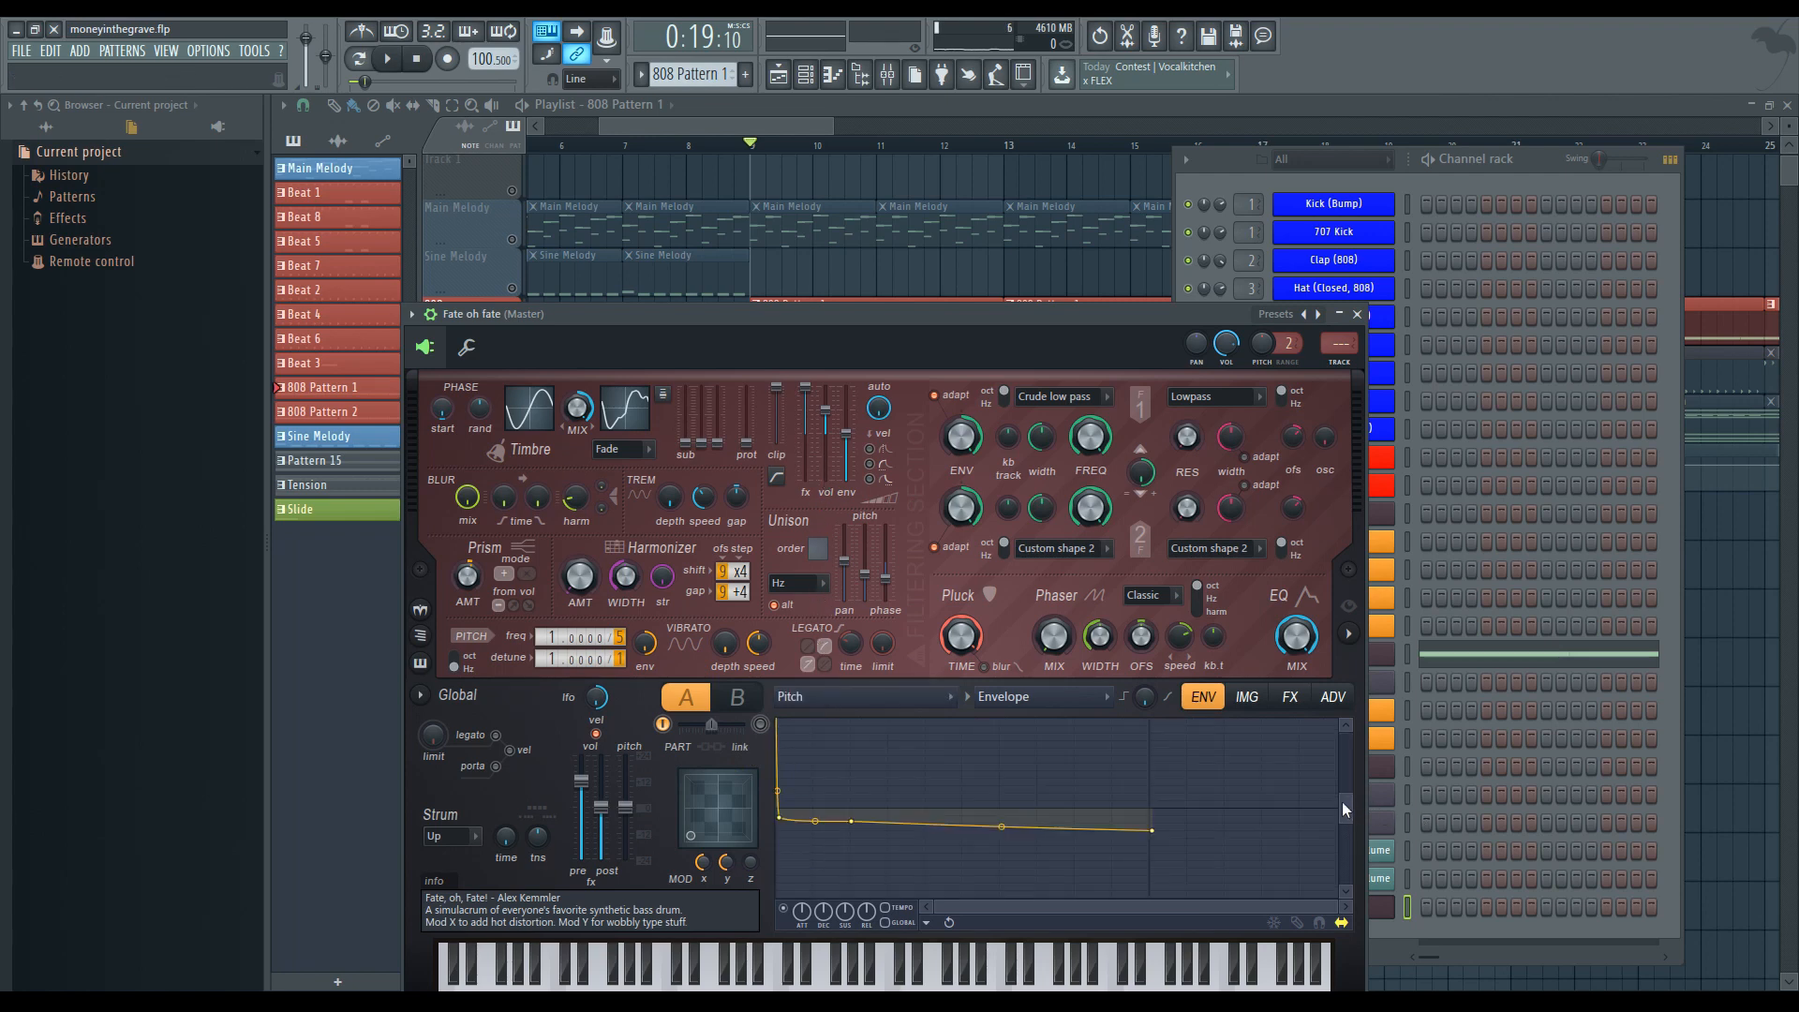
drag(1342, 803, 1351, 764)
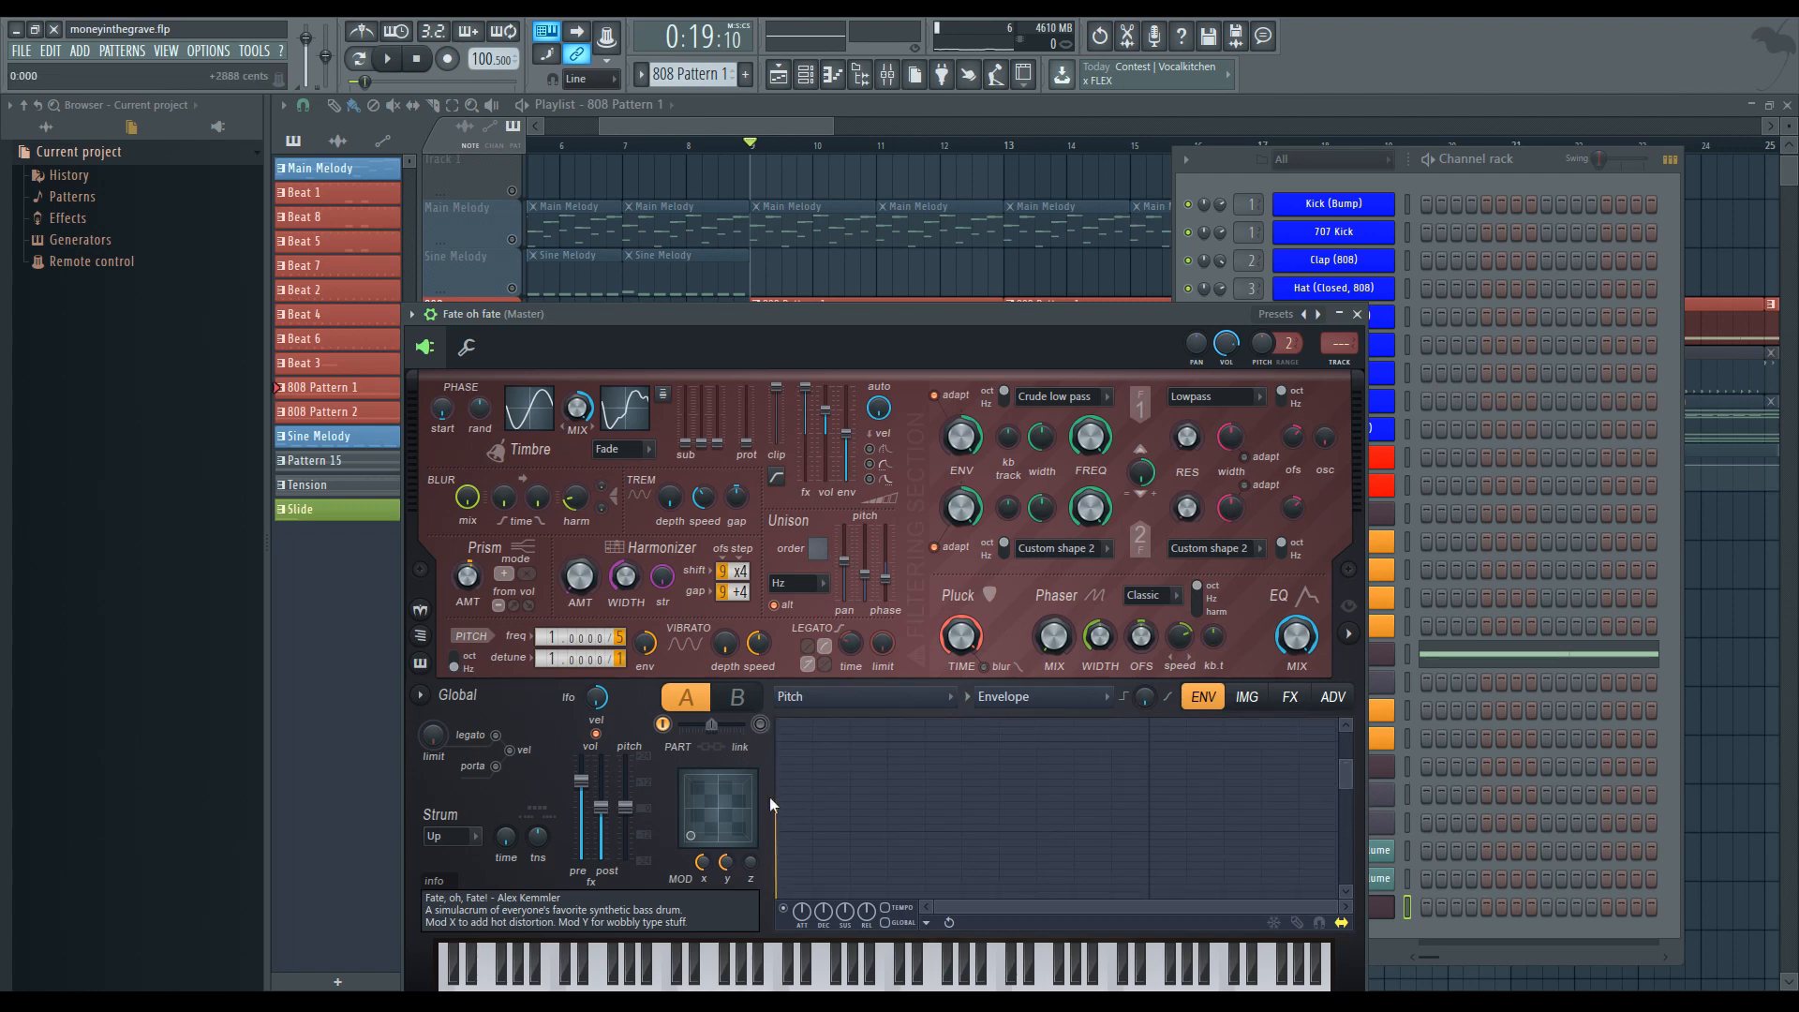
drag(777, 809, 643, 729)
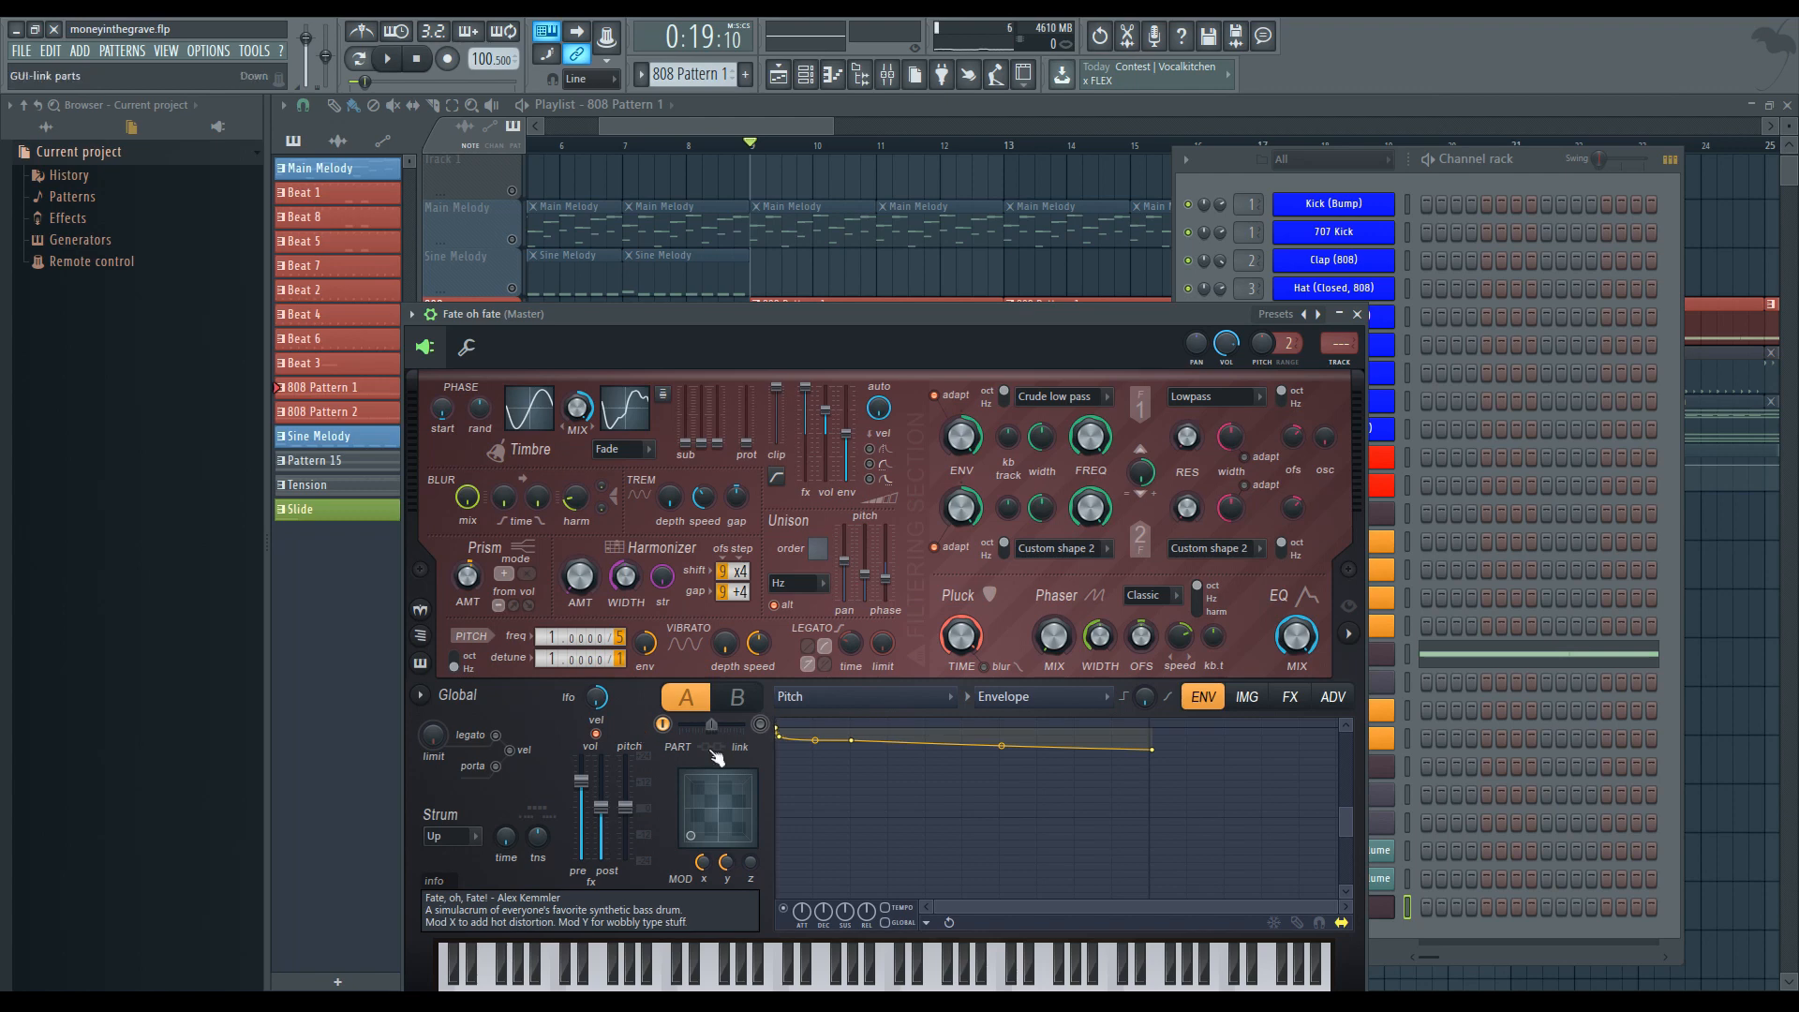
click(1190, 716)
alt+click(851, 738)
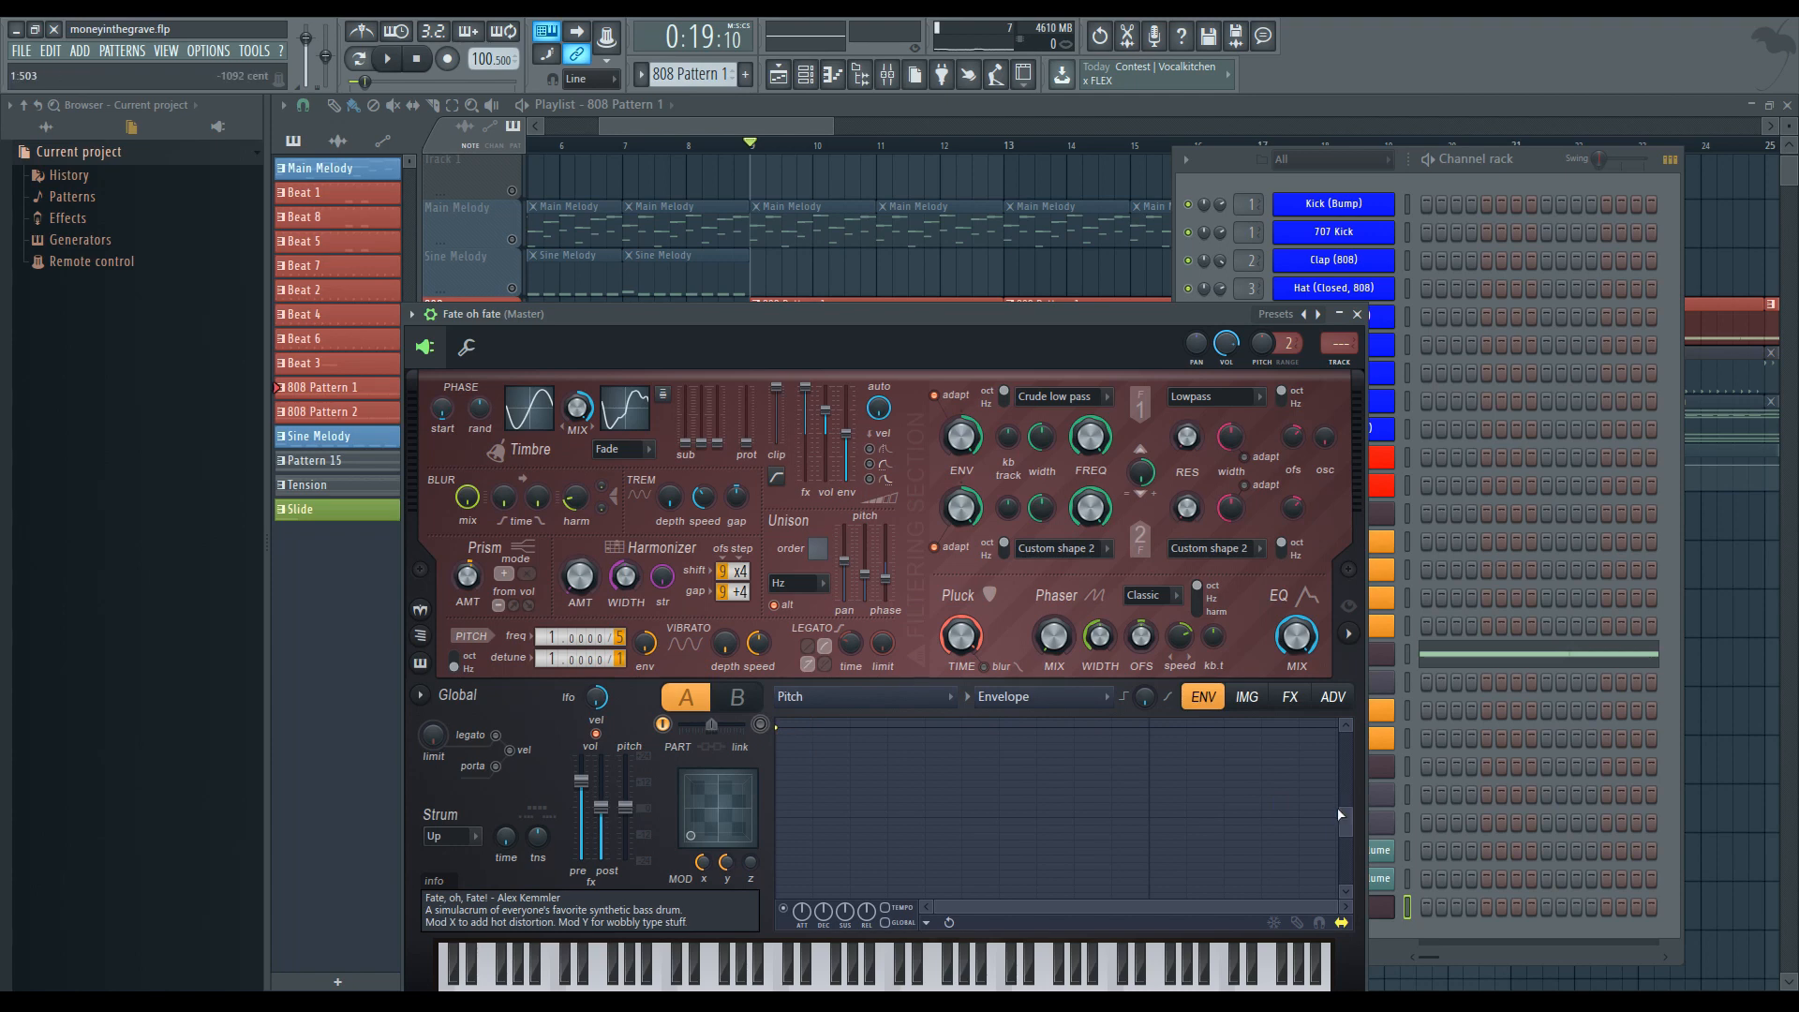
drag(1342, 811, 1157, 794)
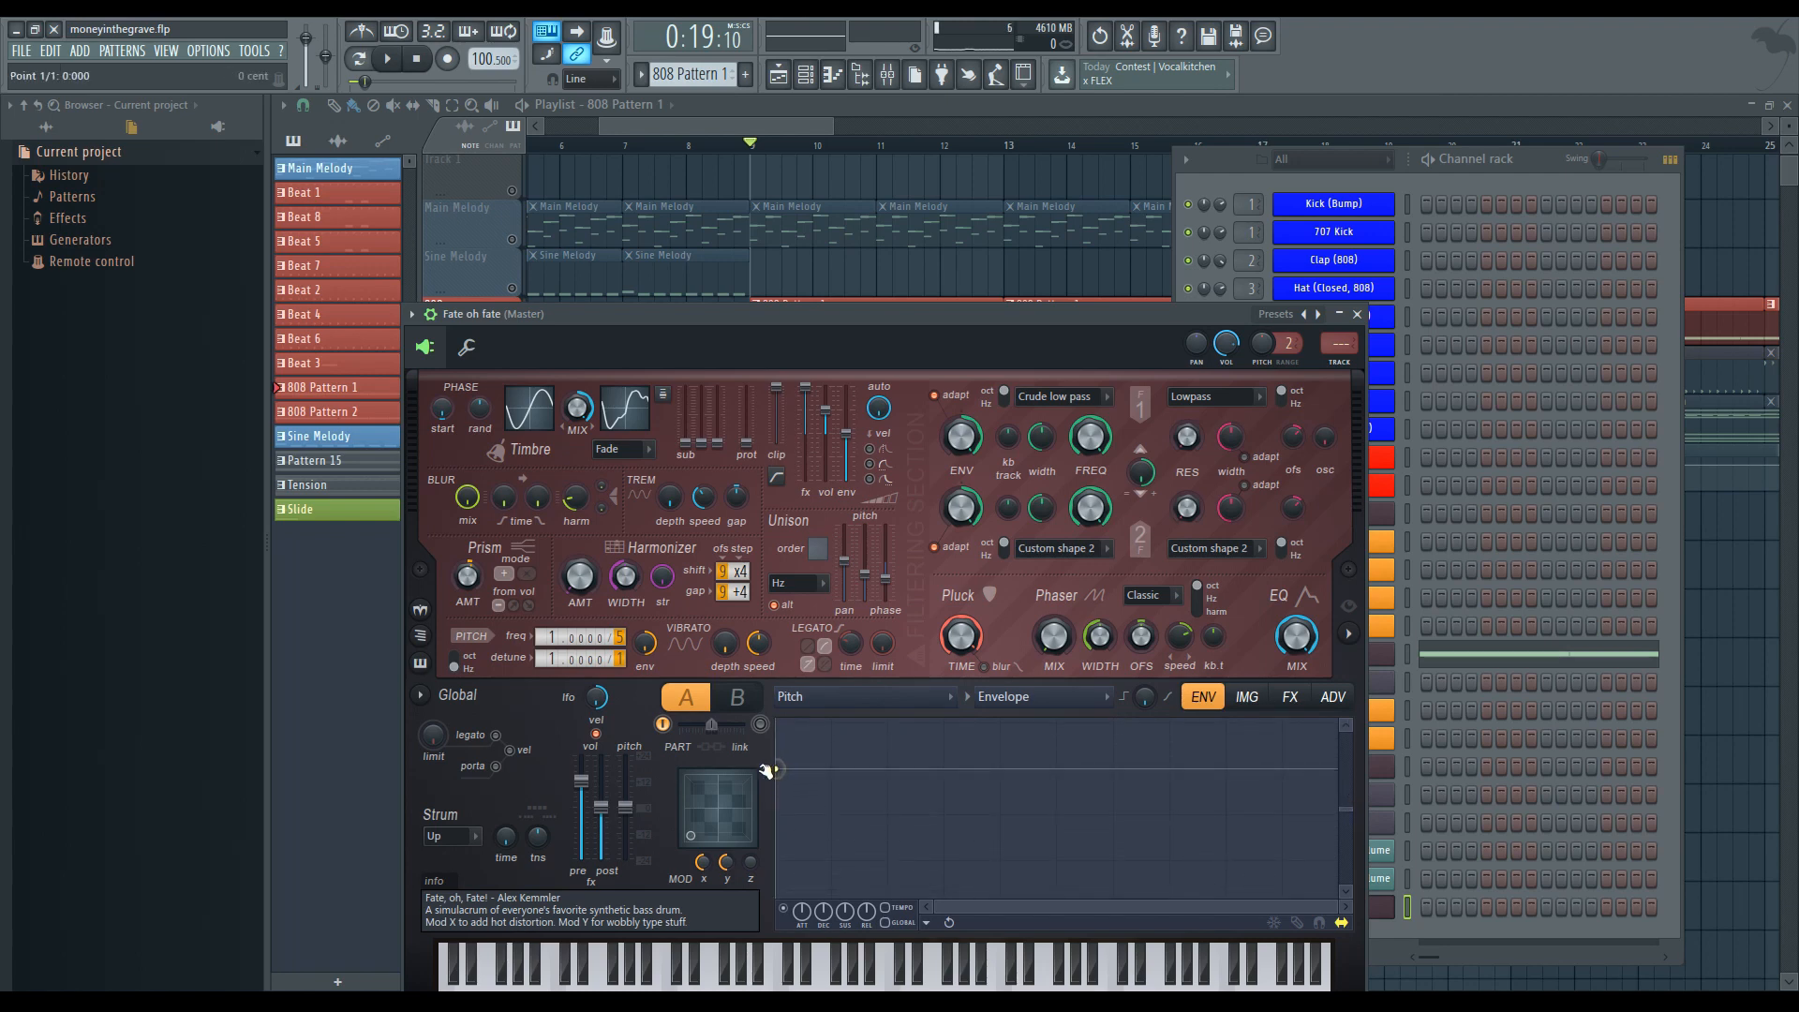
- Audition notes on Fate oh fate while adjusting its channel volume, and close the instrument window
key(c)
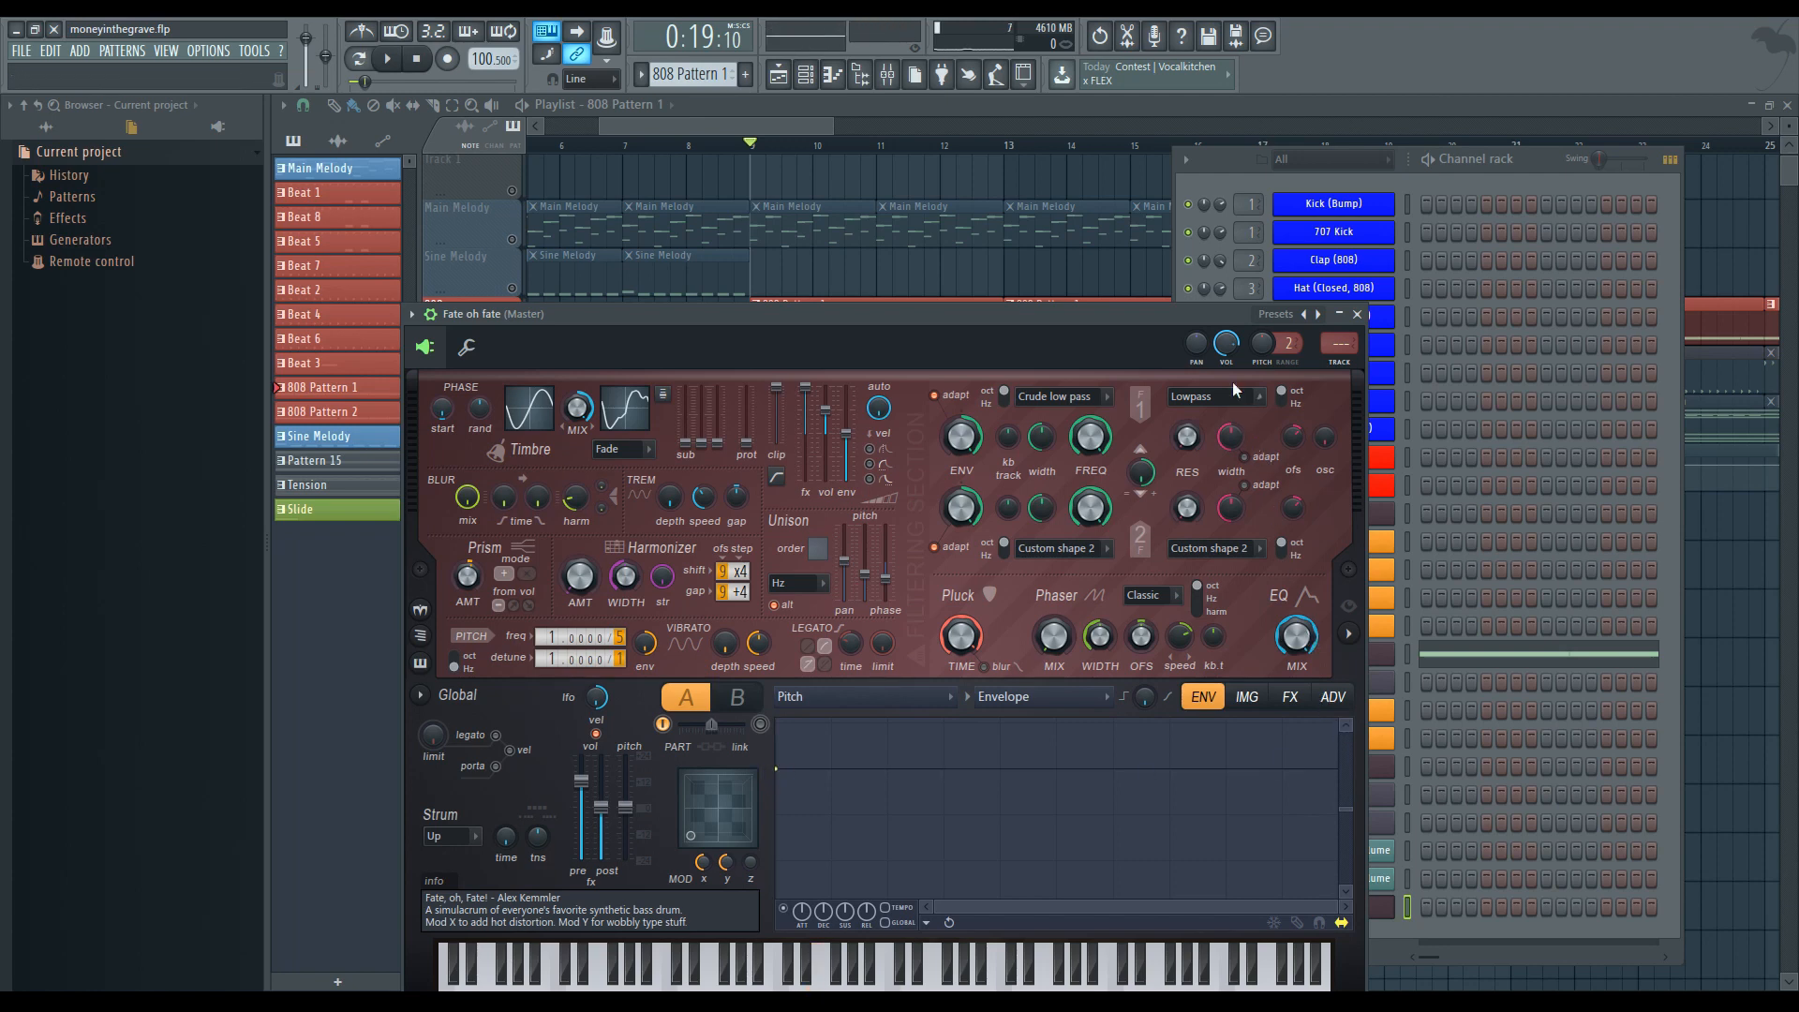
drag(1226, 345, 1228, 361)
key(c)
key(z)
click(1356, 314)
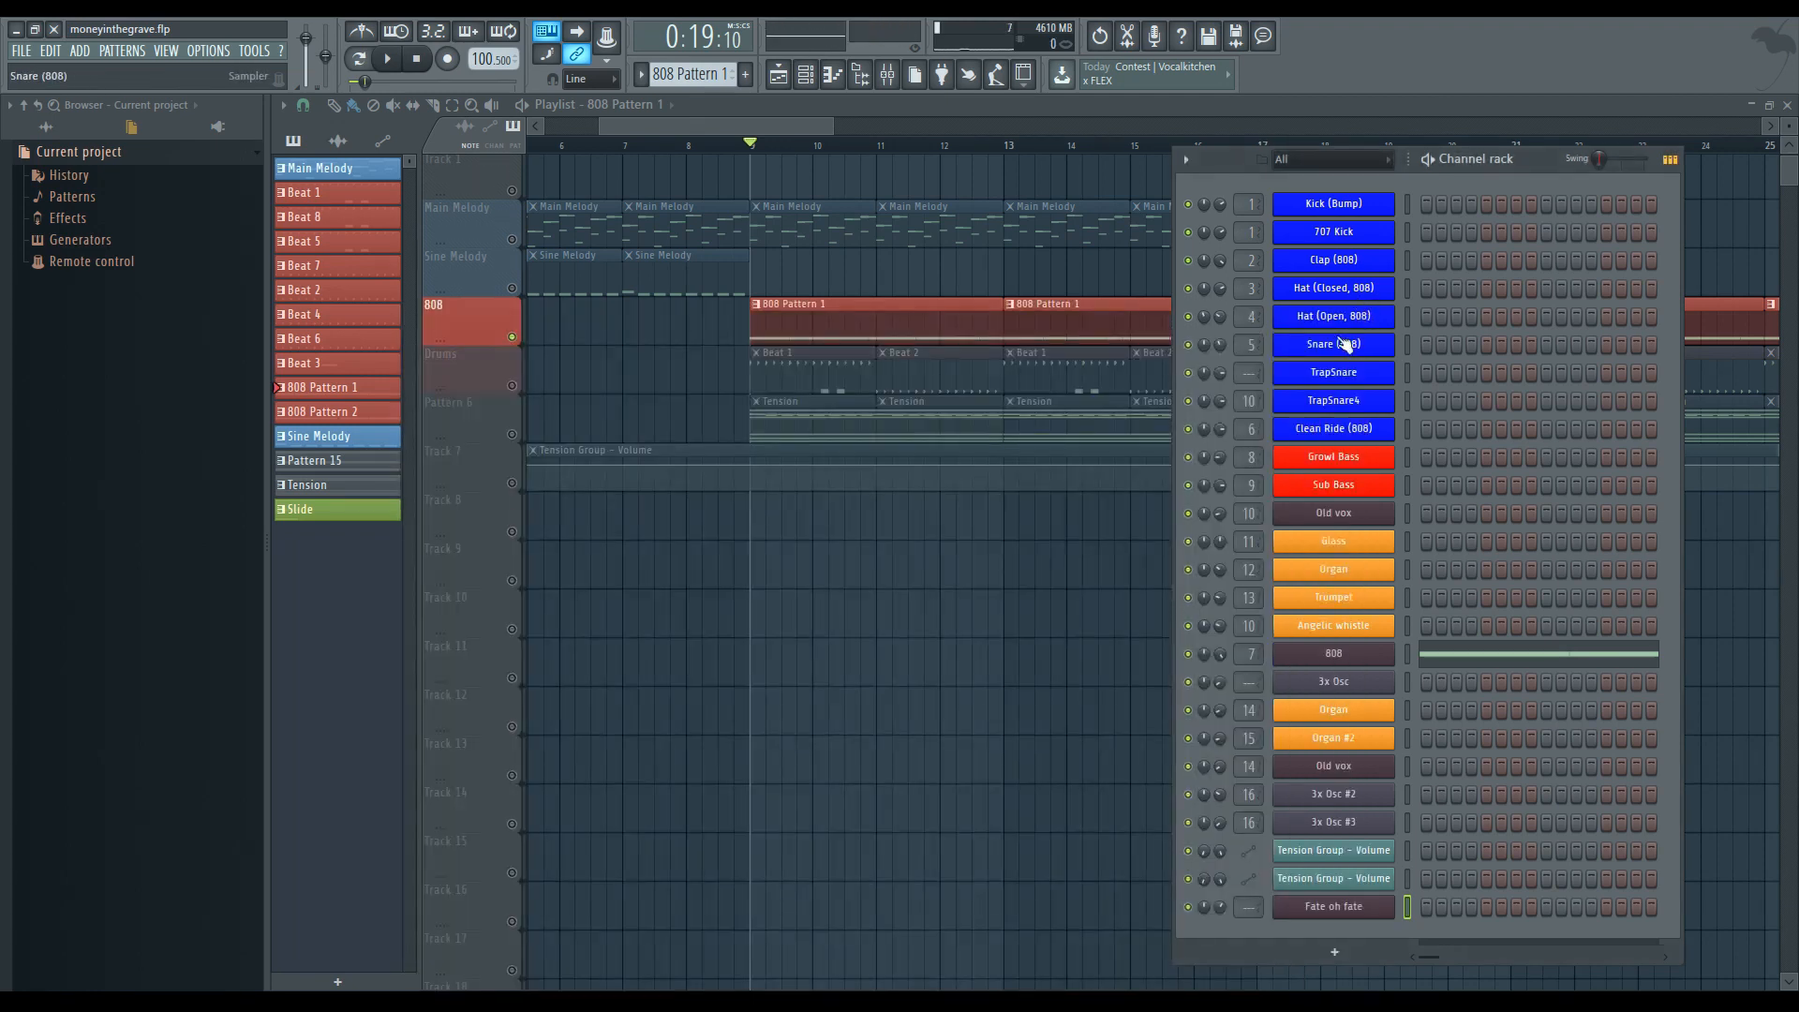
- Inspect the Fruity Fast Dist and Fruity parametric EQ 2 settings on the 808 Bass mixer track
double_click(1251, 655)
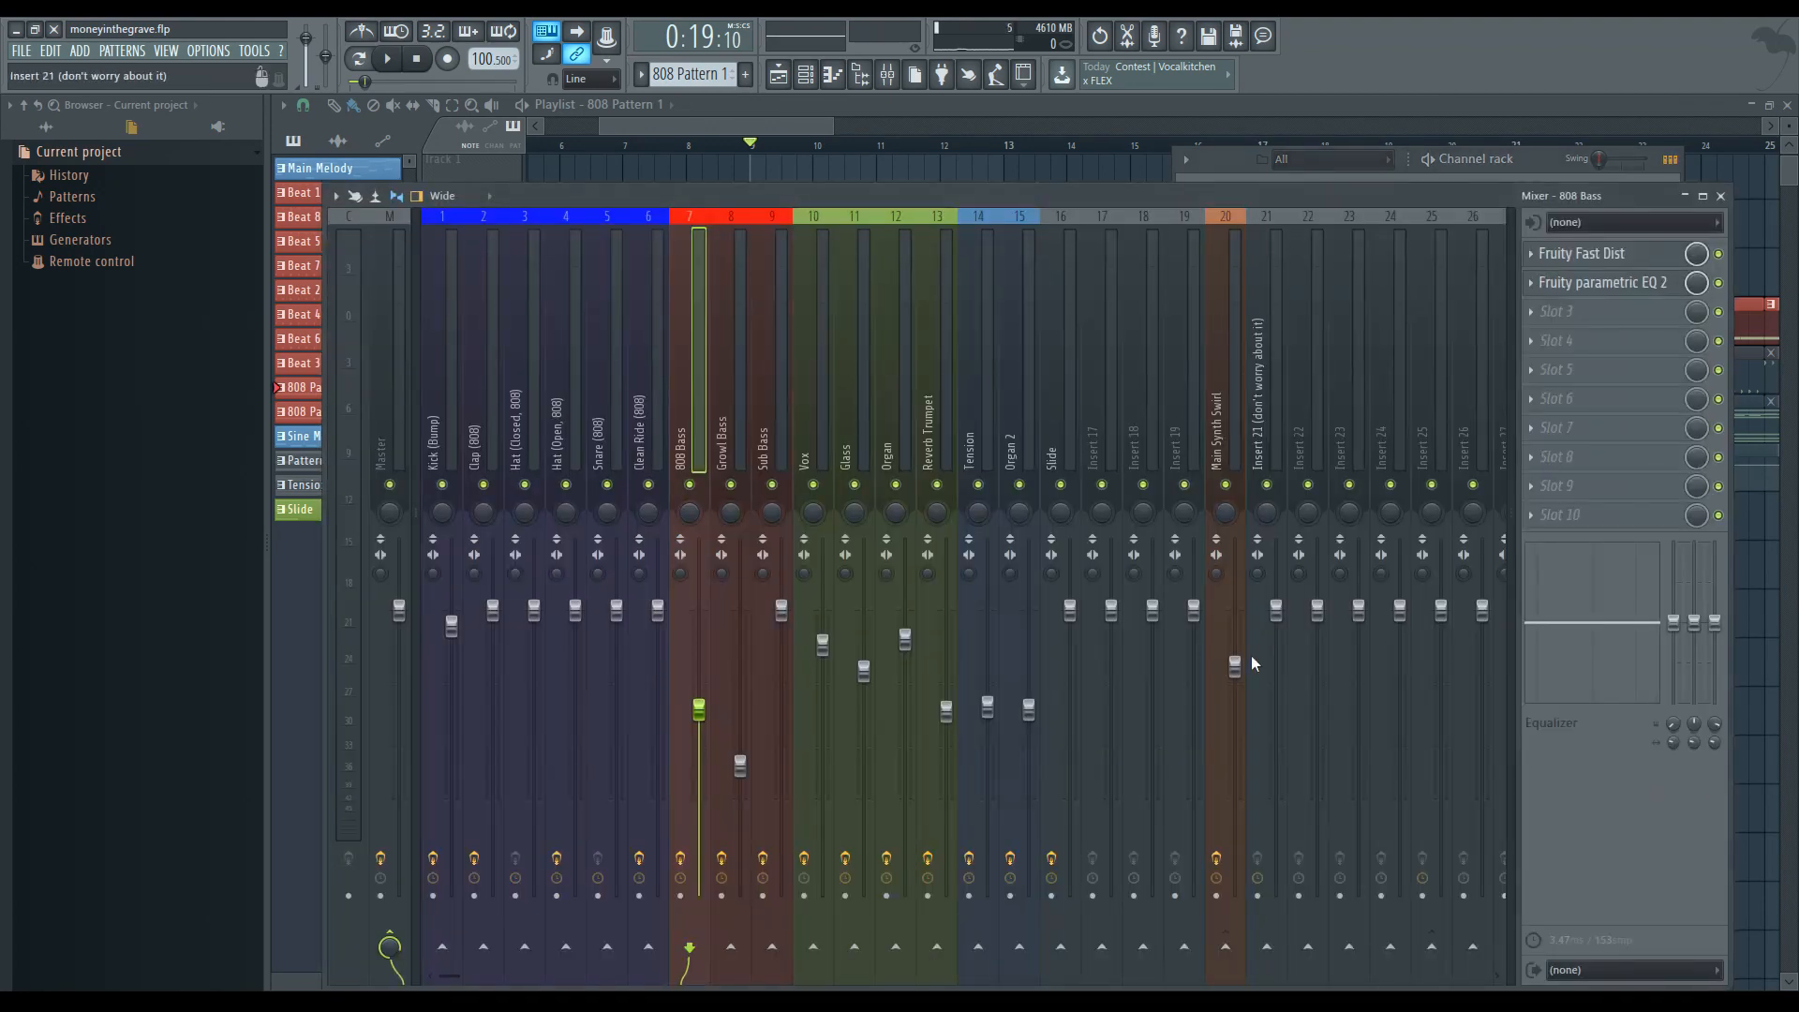
click(1624, 255)
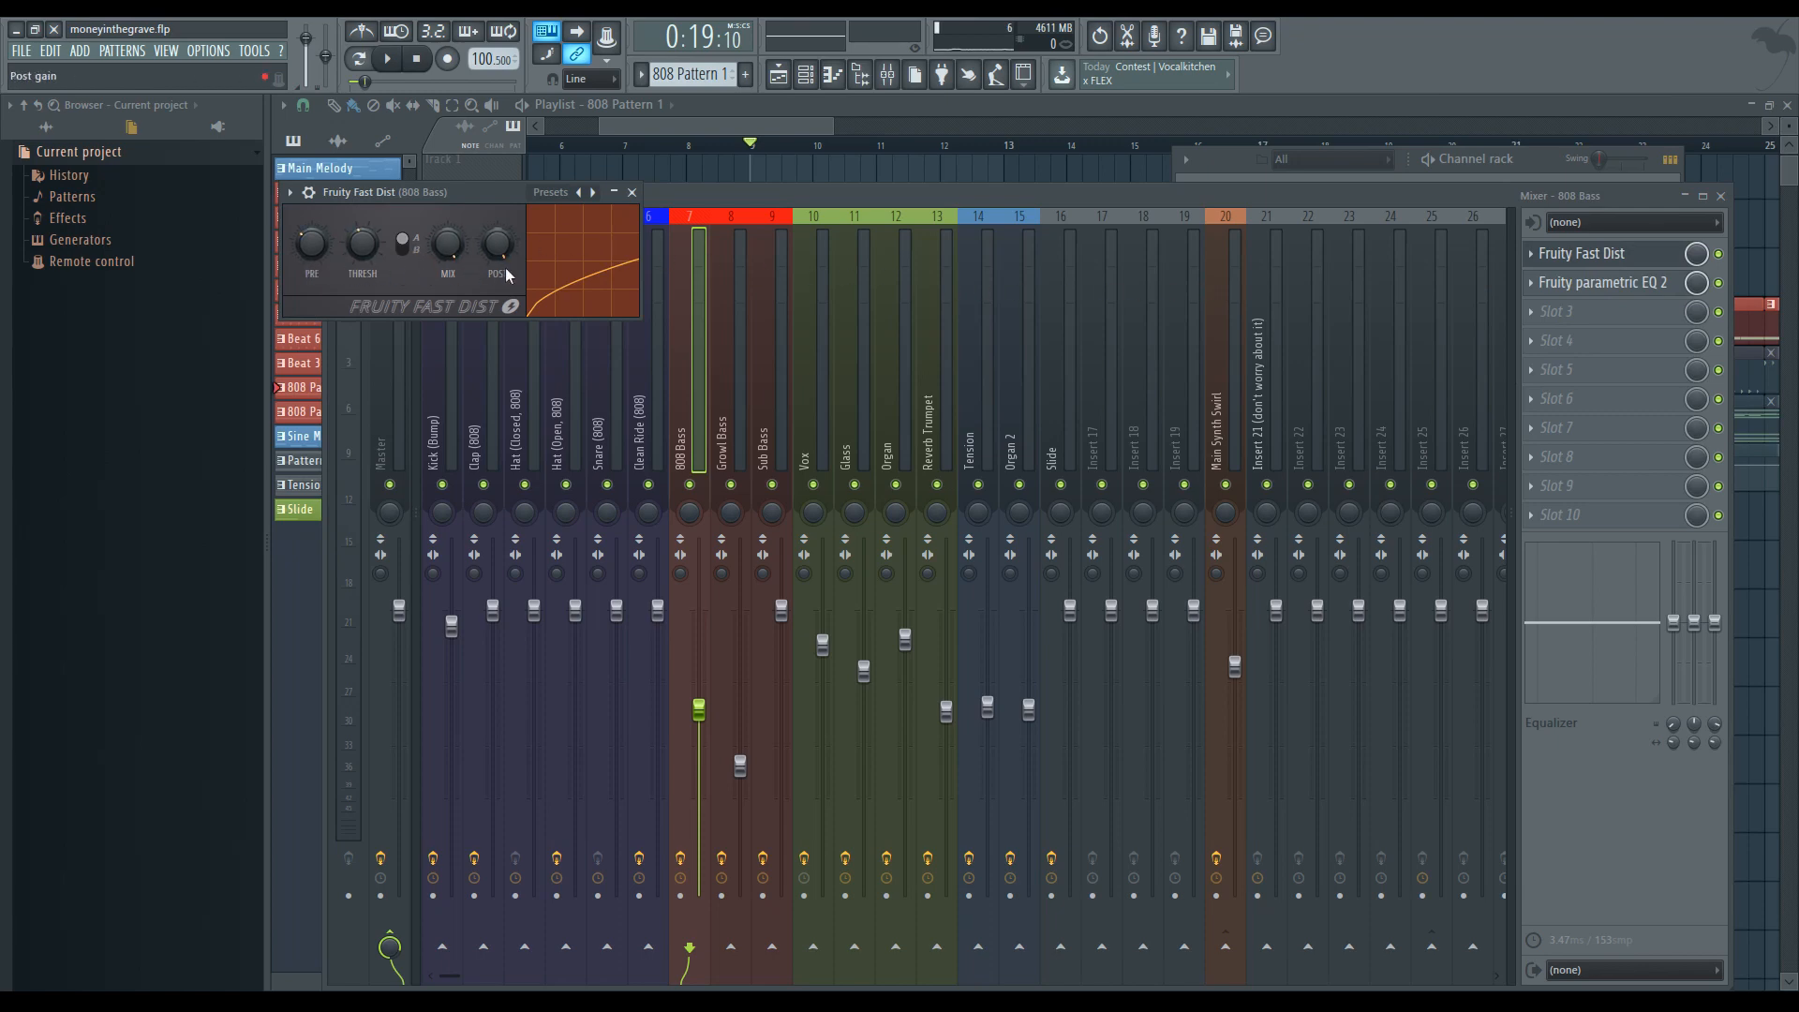
click(632, 191)
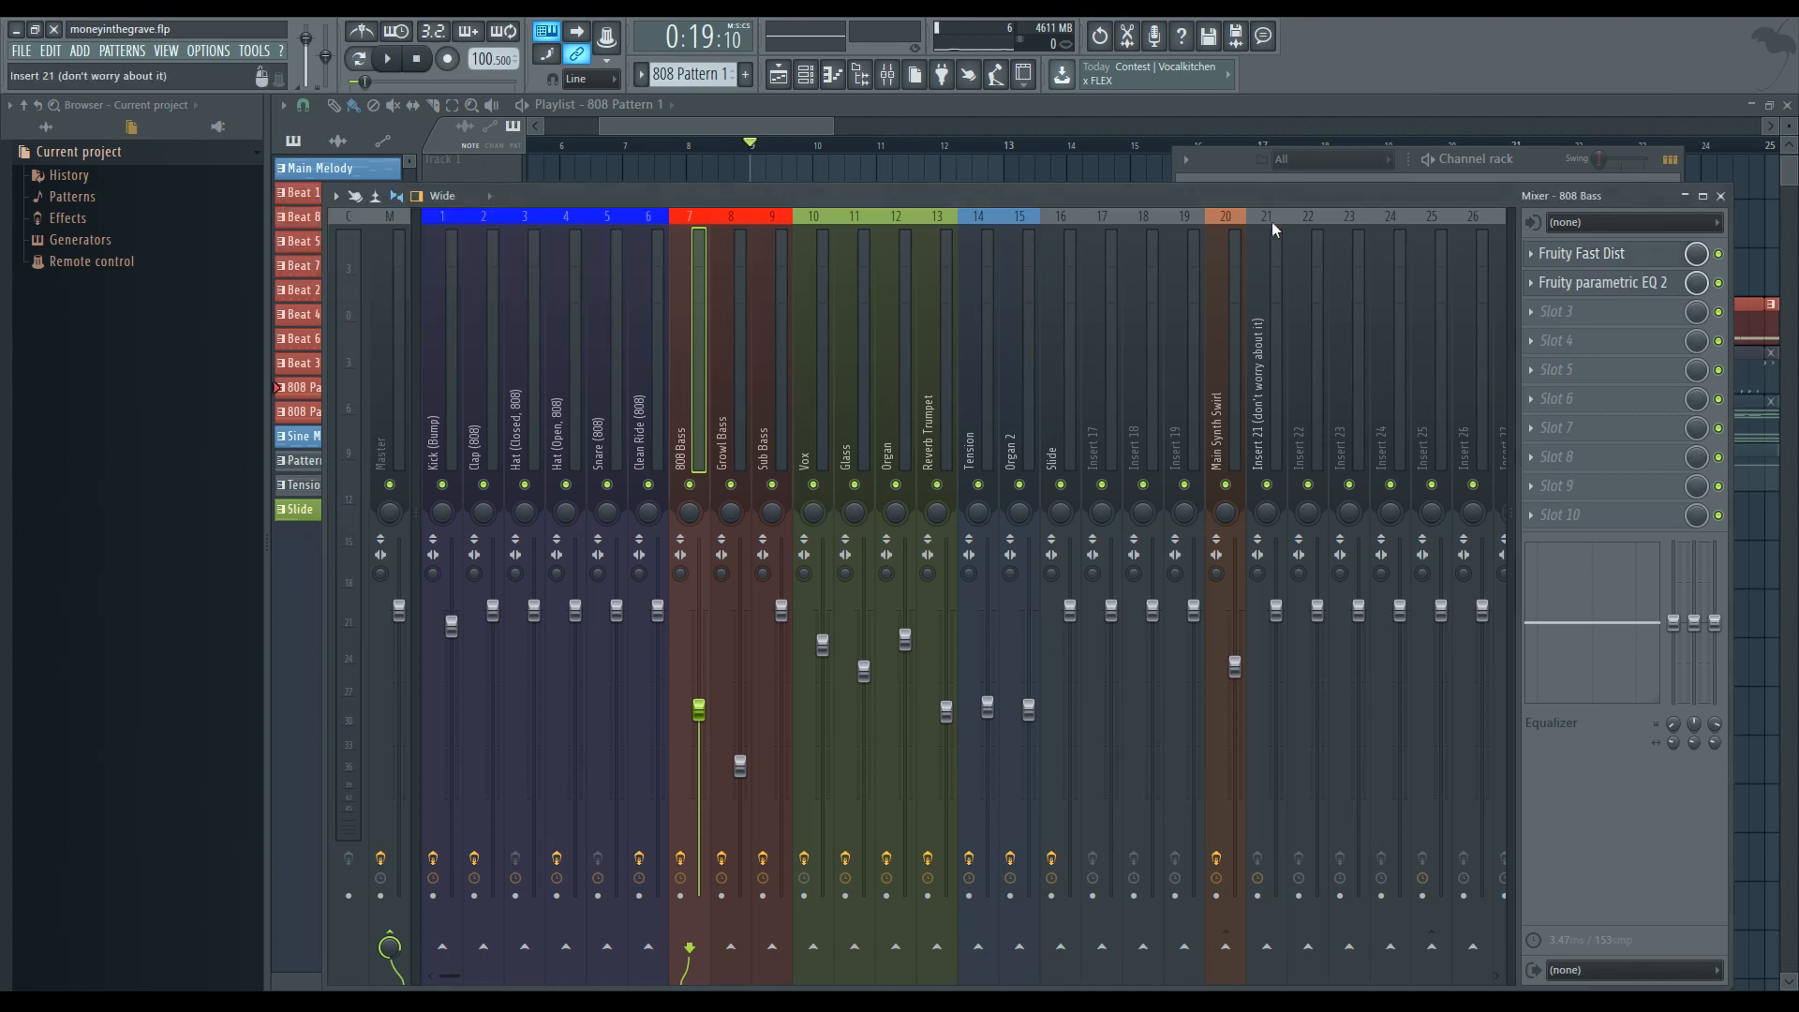
click(1592, 282)
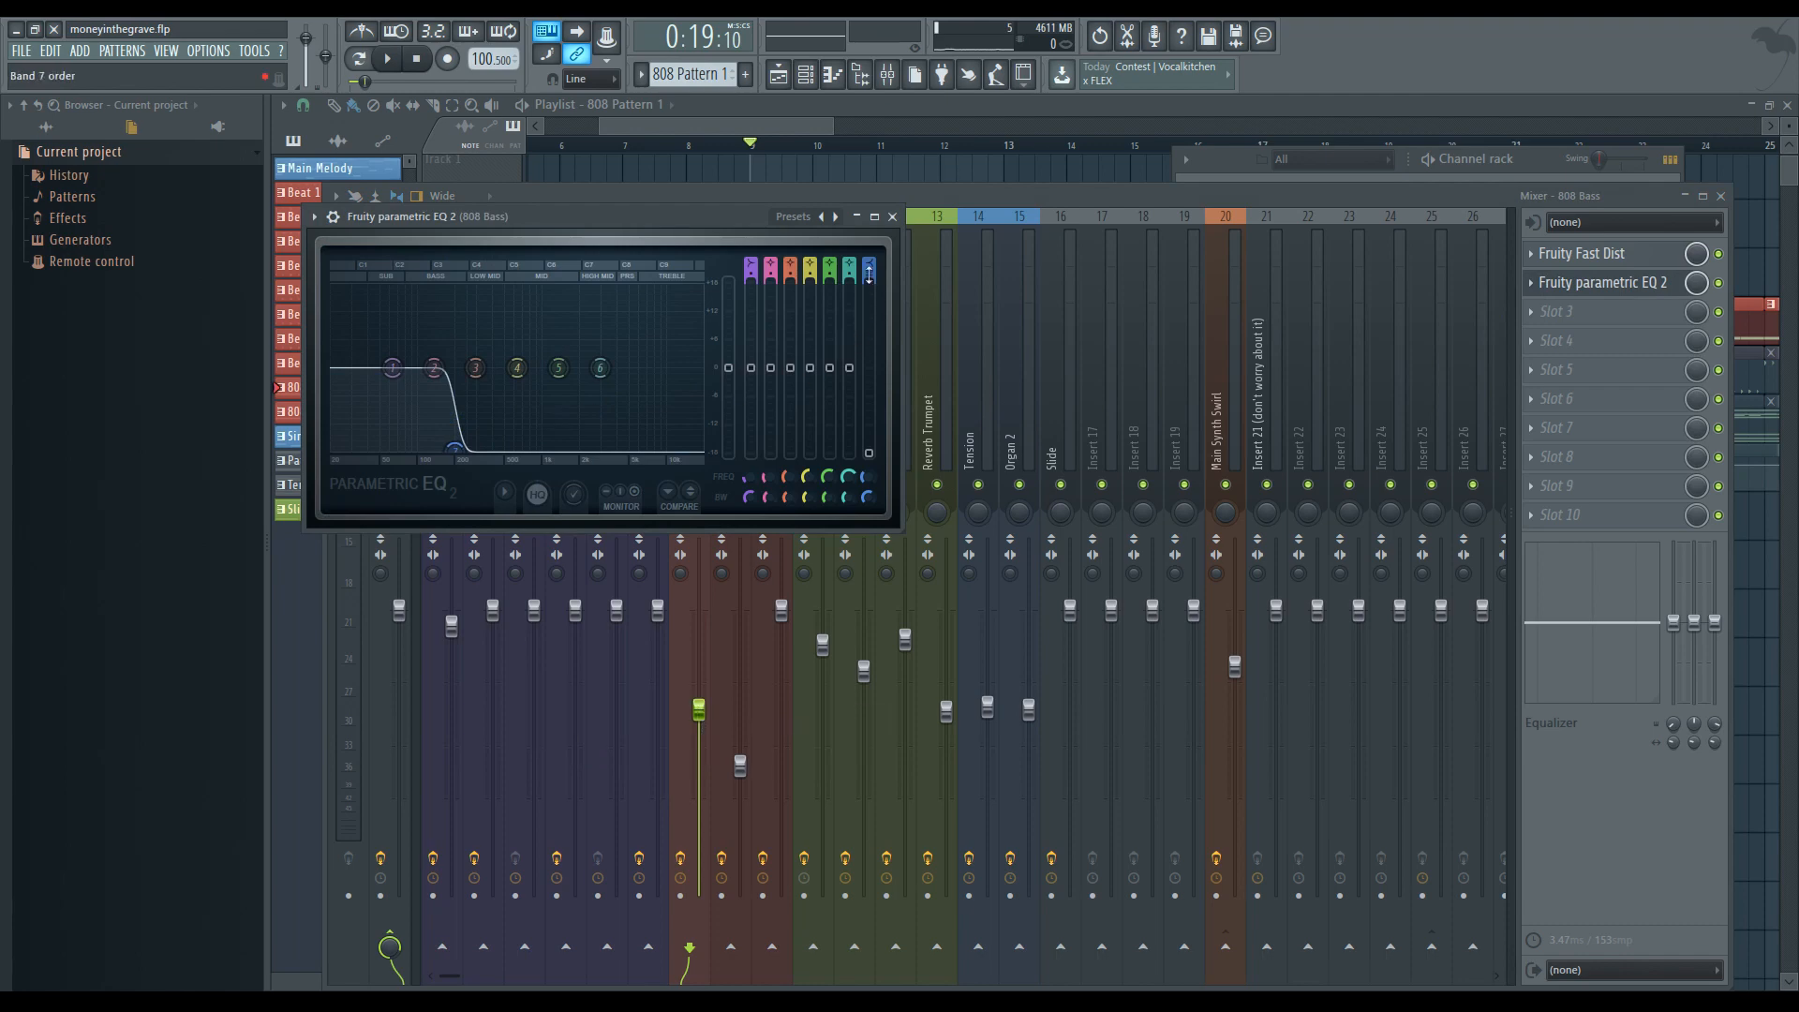
click(893, 217)
- Listen to 808 Pattern 1 in pattern mode with the channel rack shown, and return to the playlist
click(1459, 159)
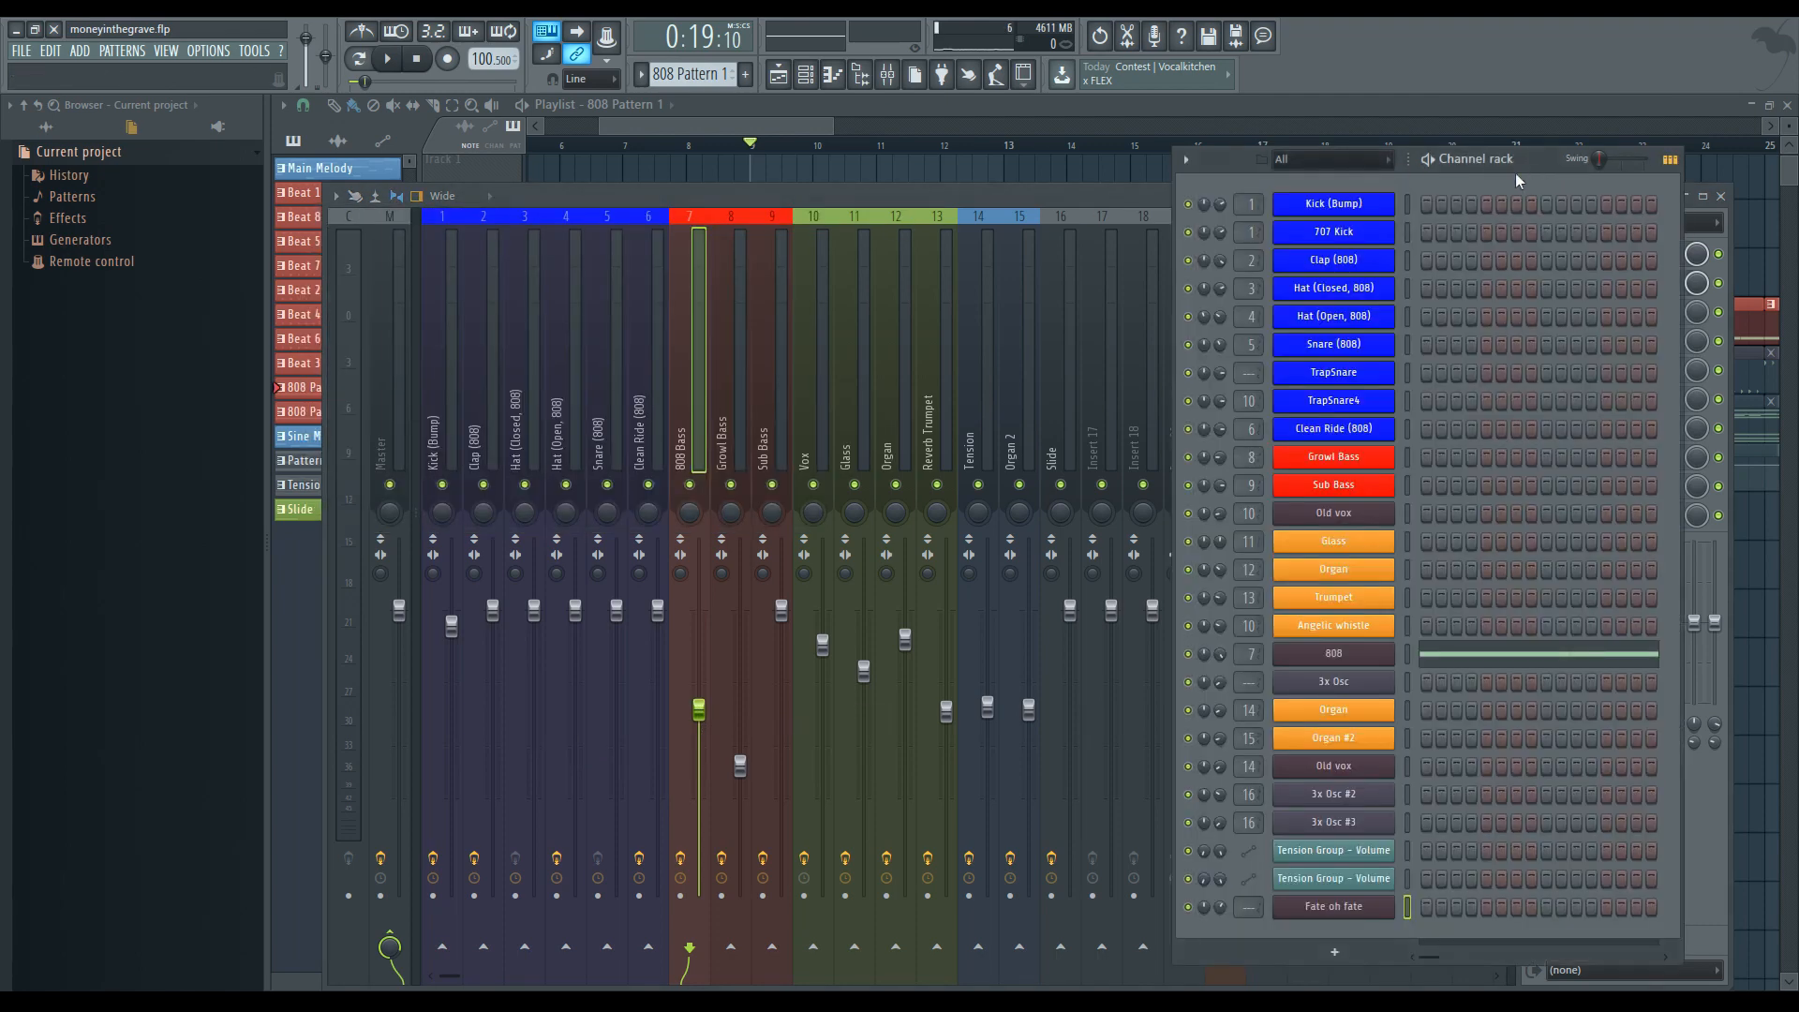
click(359, 58)
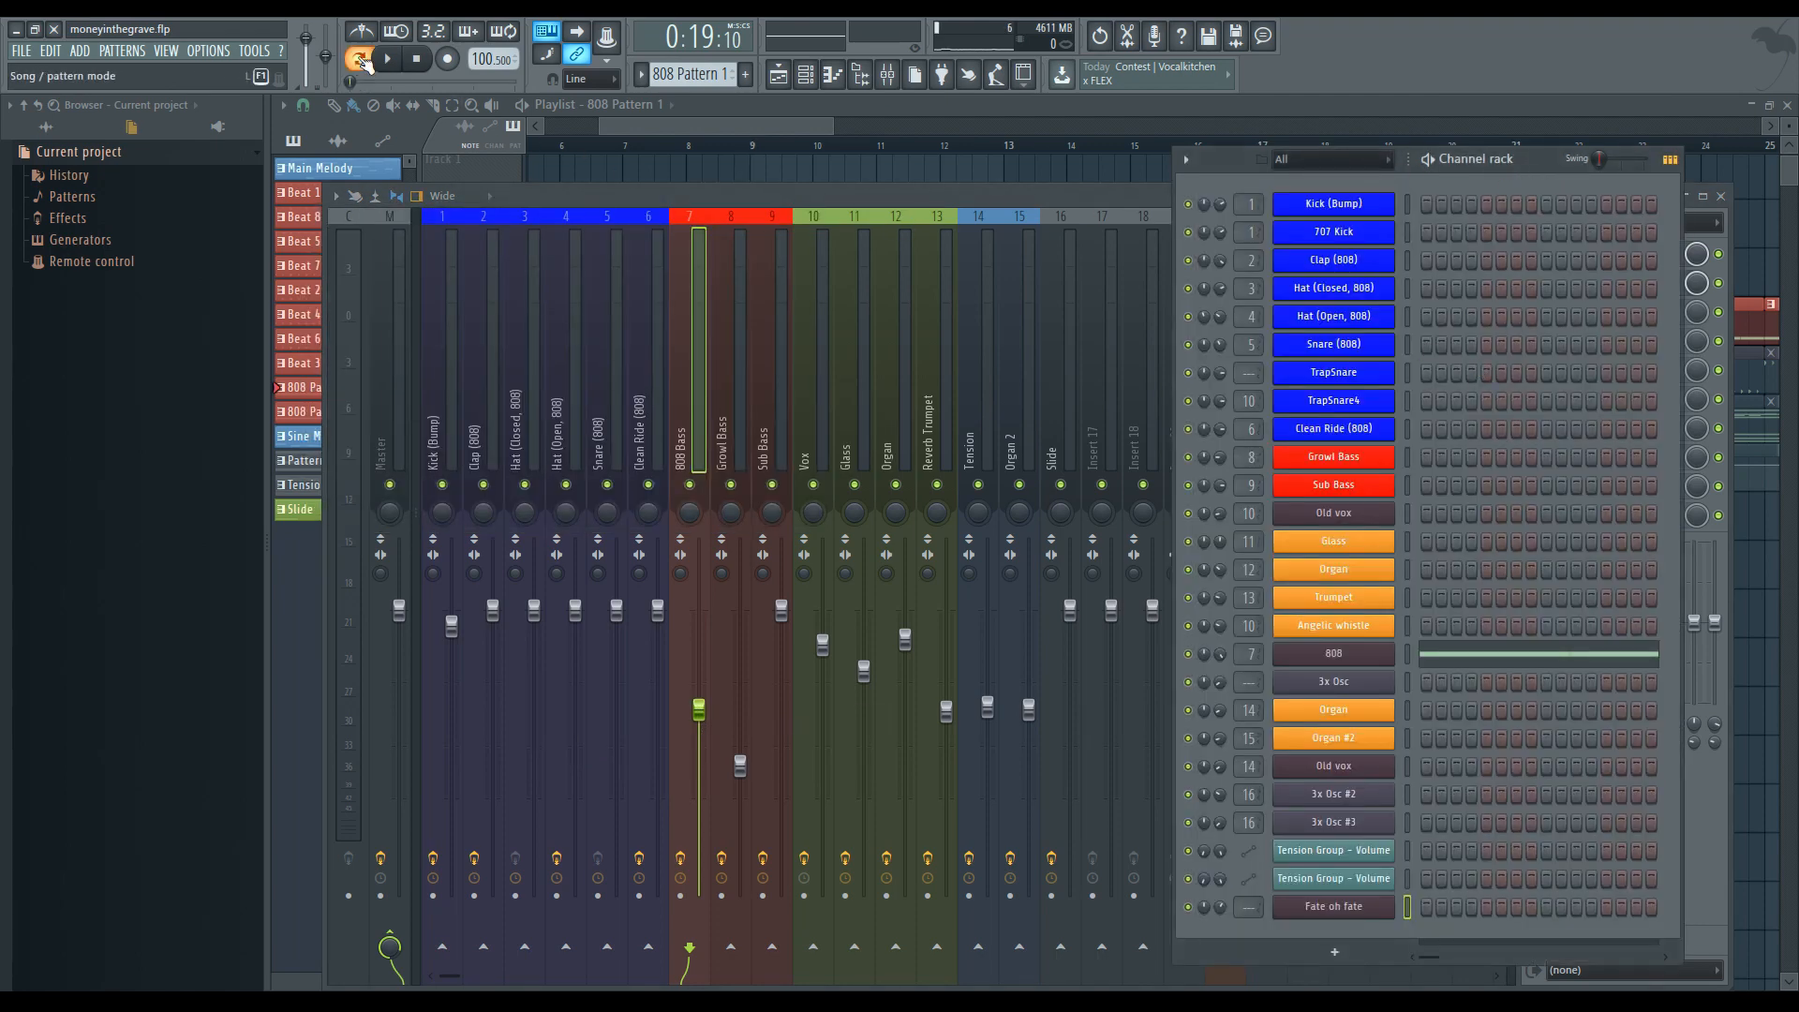
key(space)
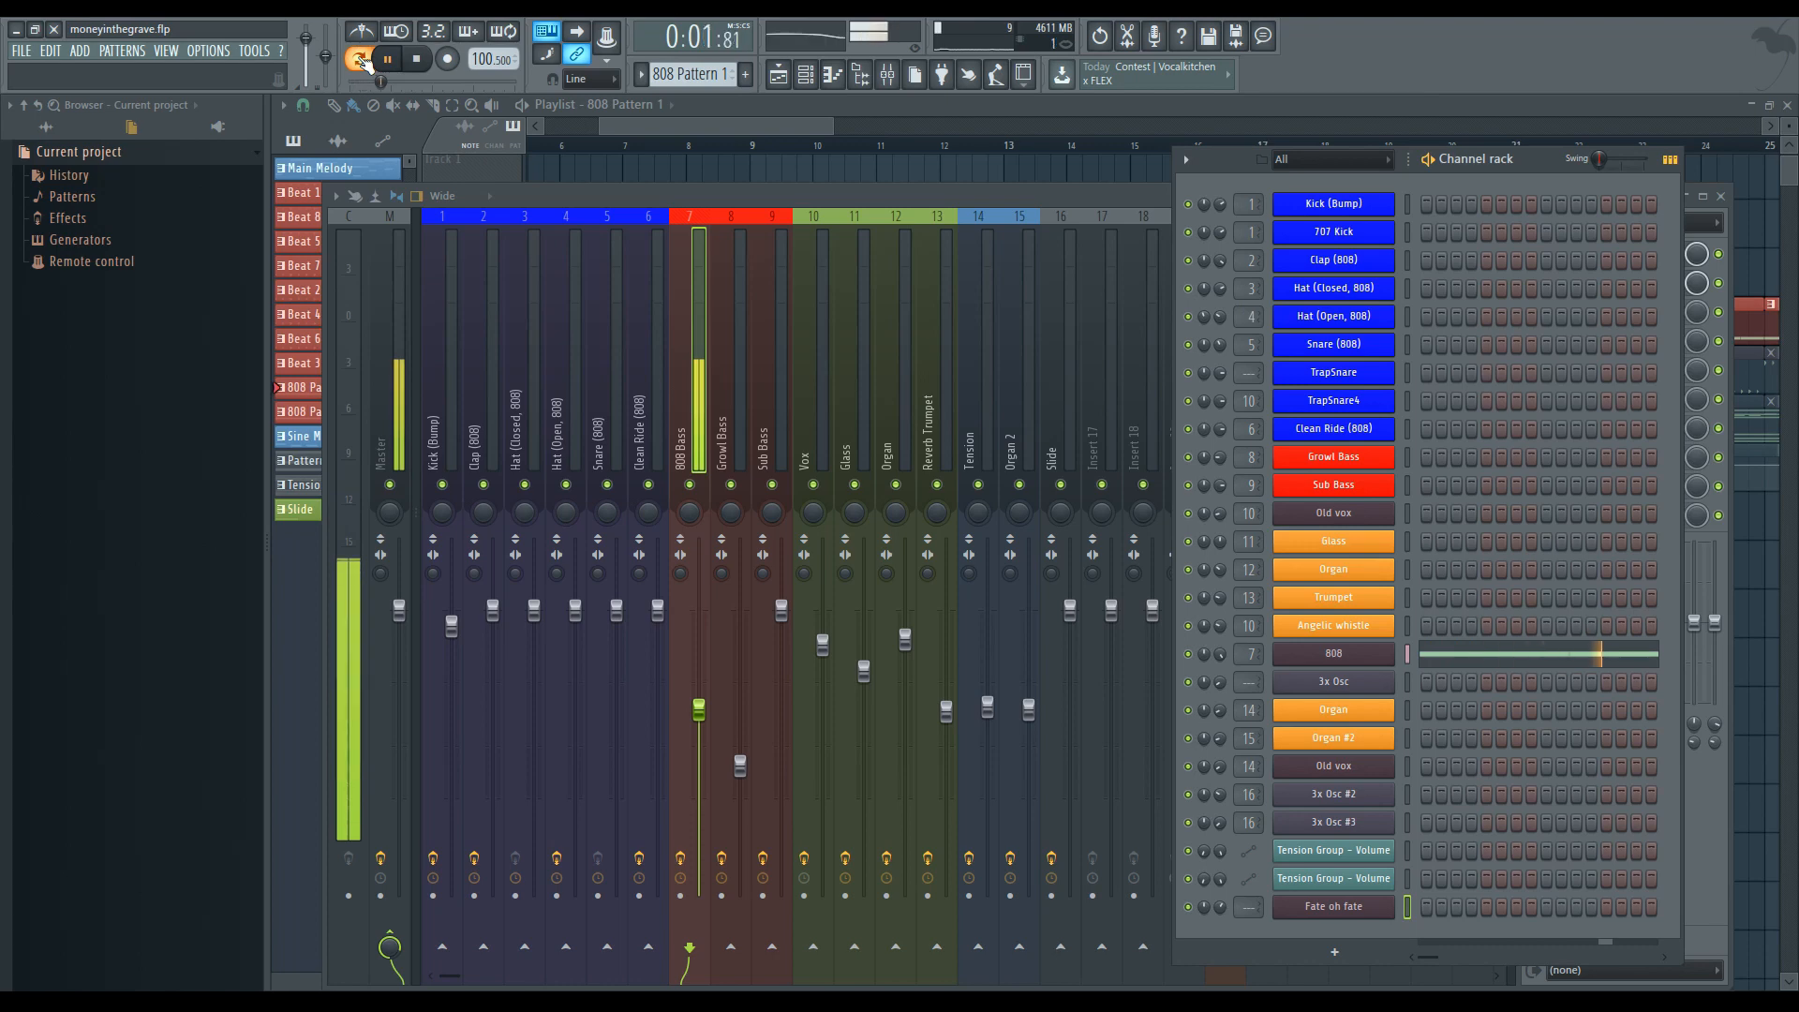
key(space)
click(677, 126)
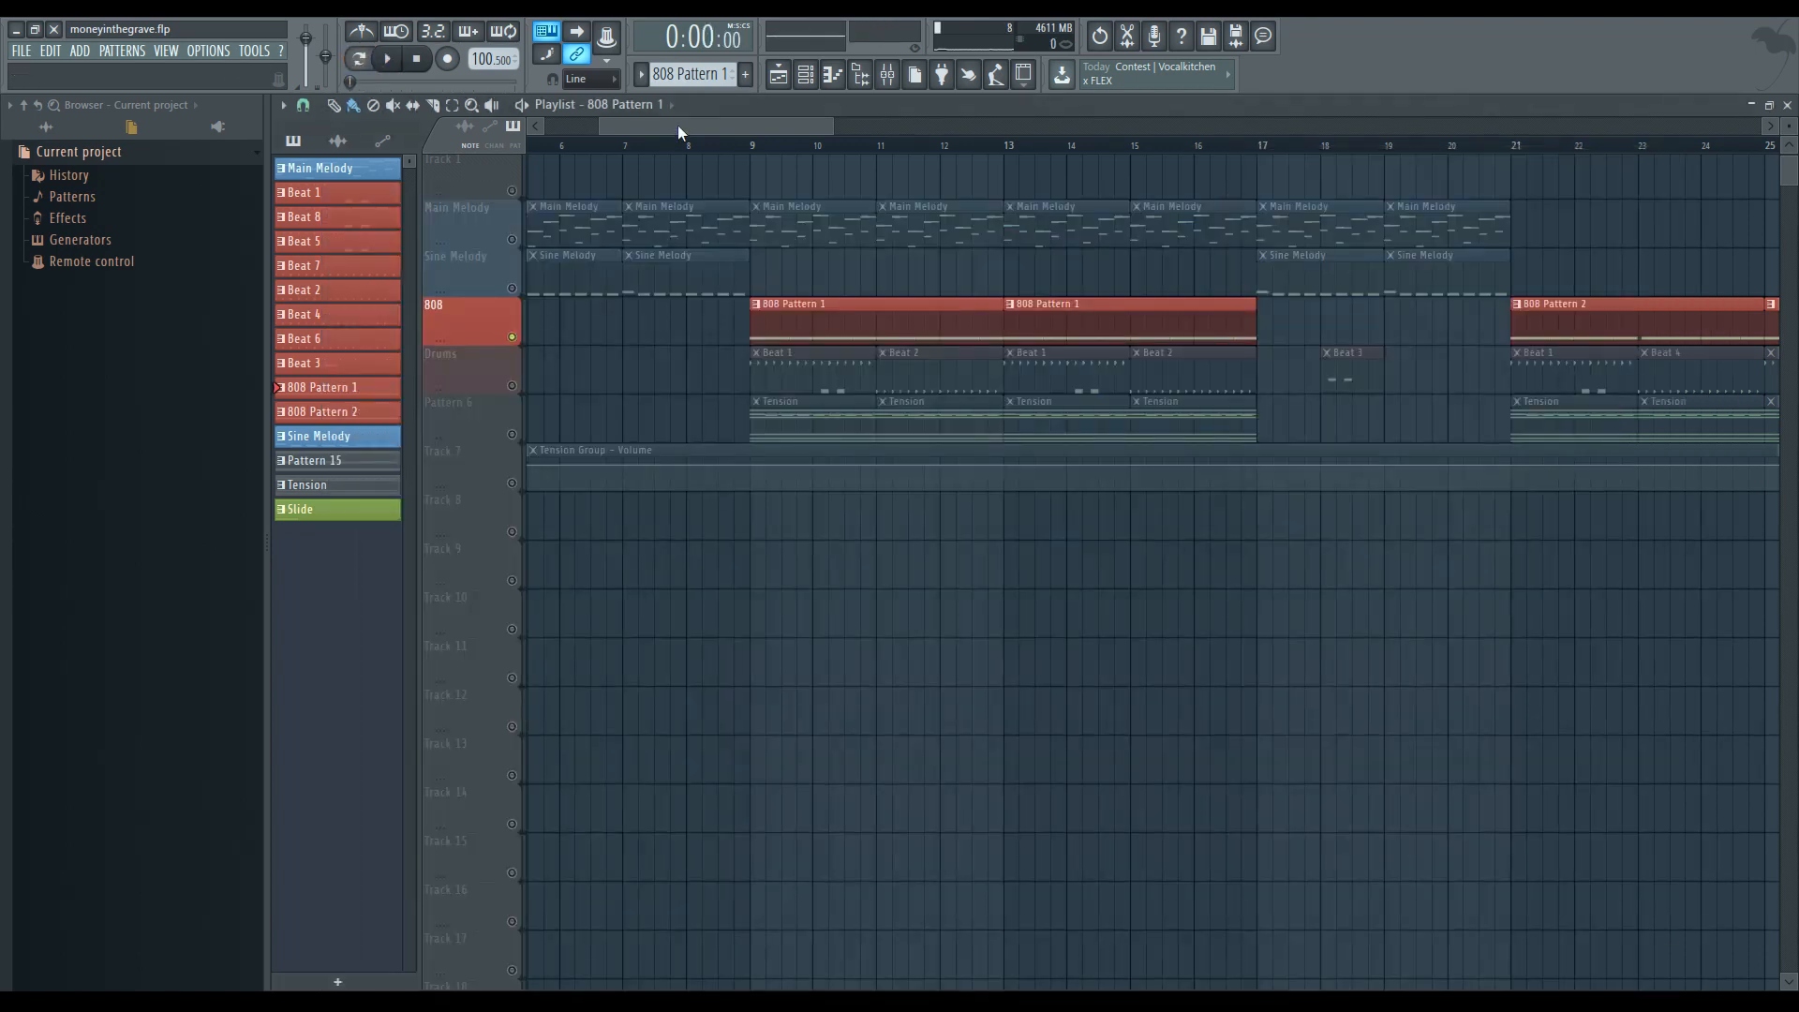
- Solo the Drums track, unmute the 808 track alongside it, and listen to both from bar 9
right_click(511, 385)
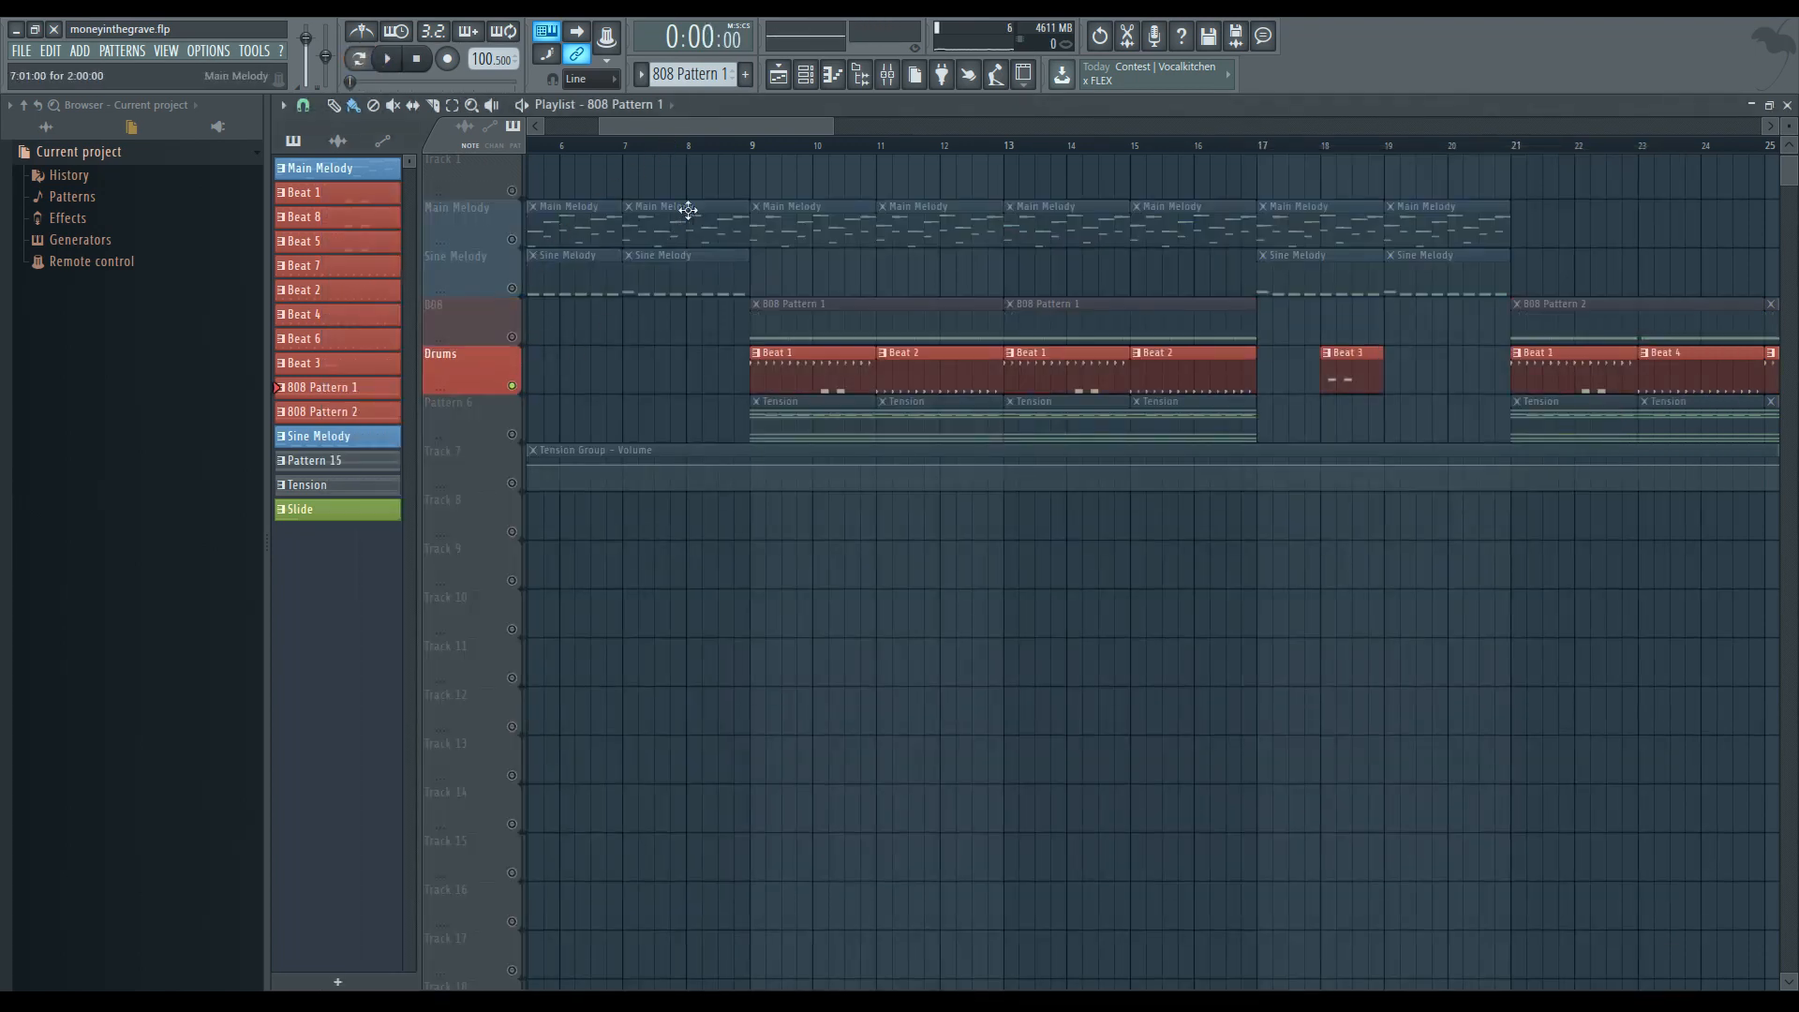
click(511, 337)
click(759, 146)
key(space)
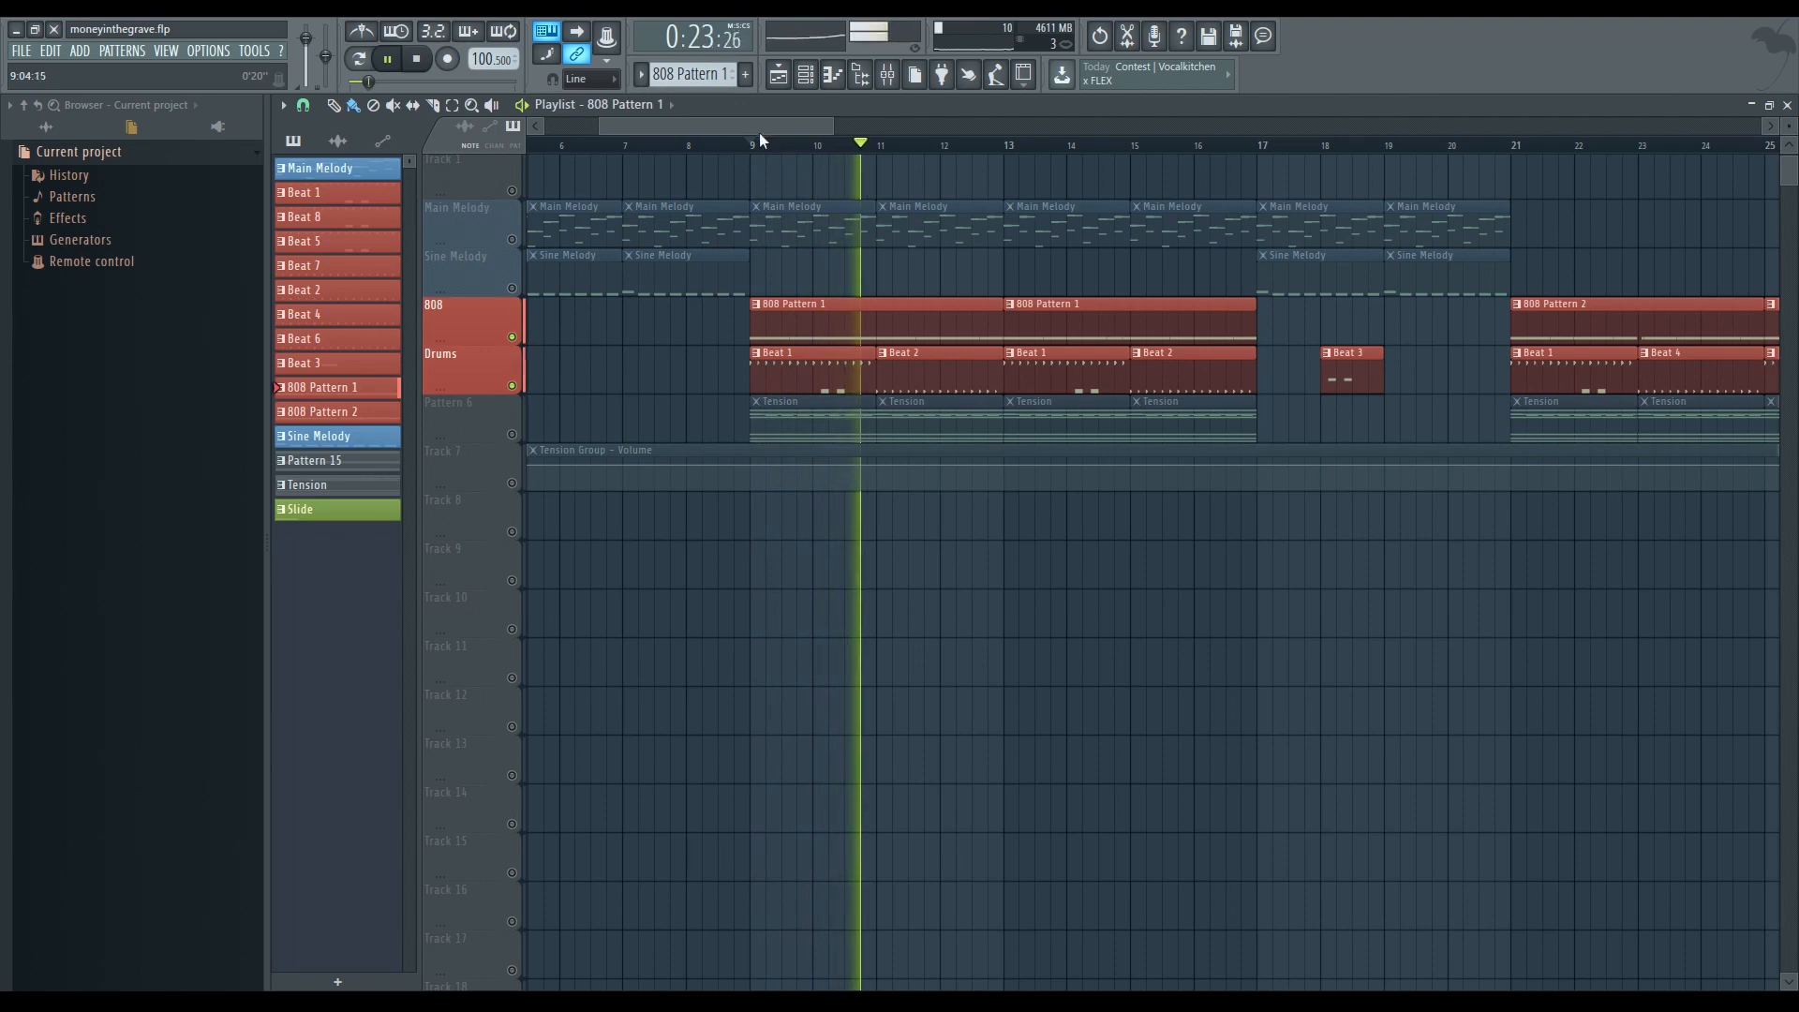
key(space)
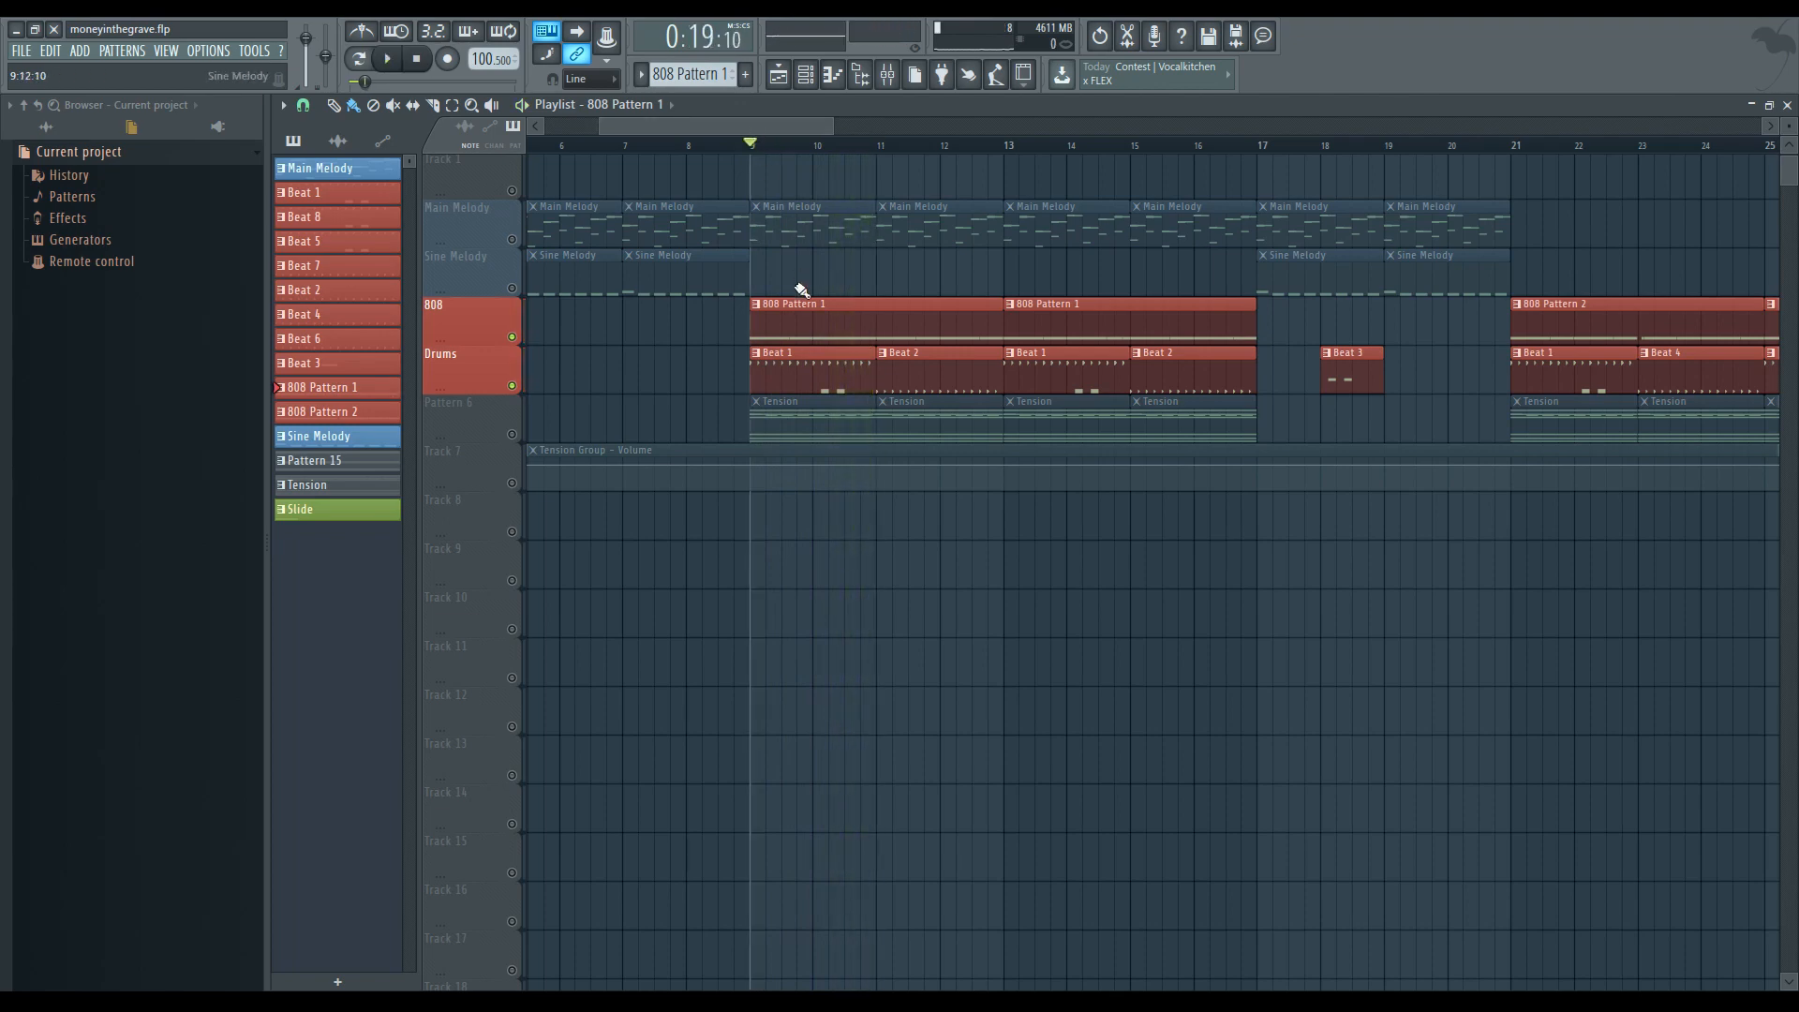
- Listen to the 808 and Drums tracks from bar 21 and review the notes of 808 Pattern 2 in the piano roll
drag(779, 122, 873, 125)
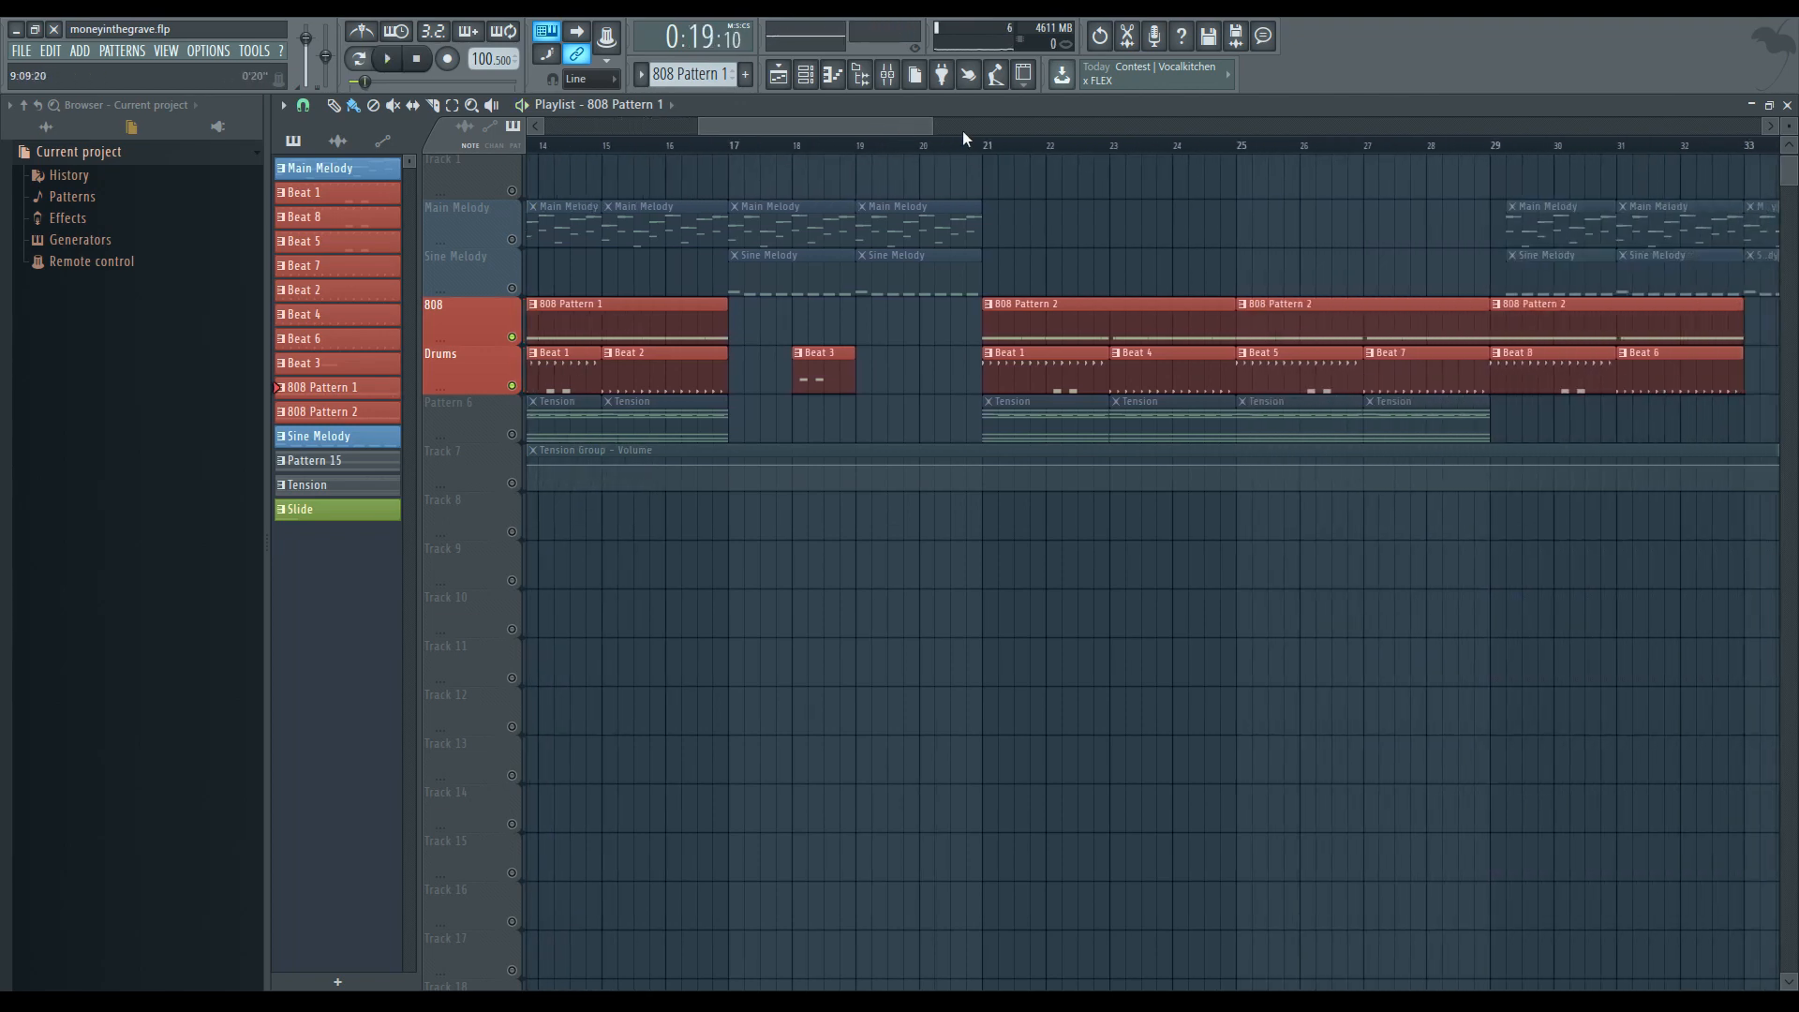
click(983, 142)
key(space)
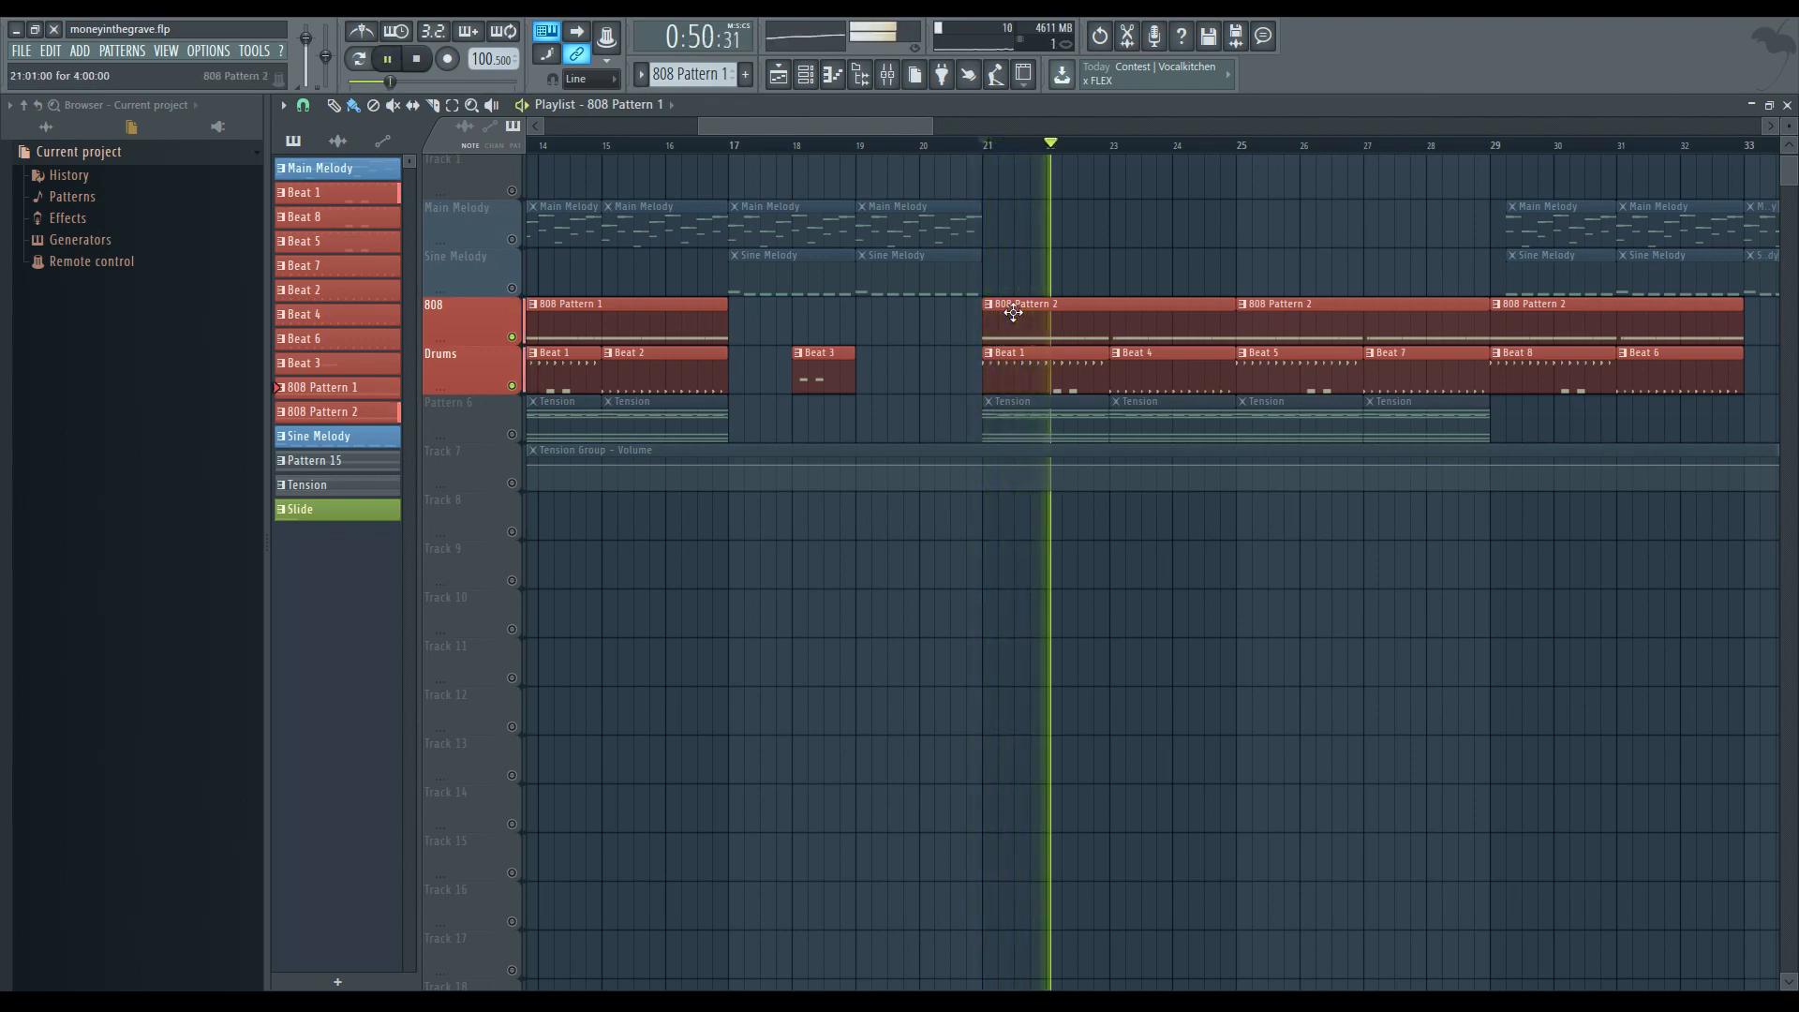
double_click(1198, 323)
drag(1141, 190, 802, 182)
key(space)
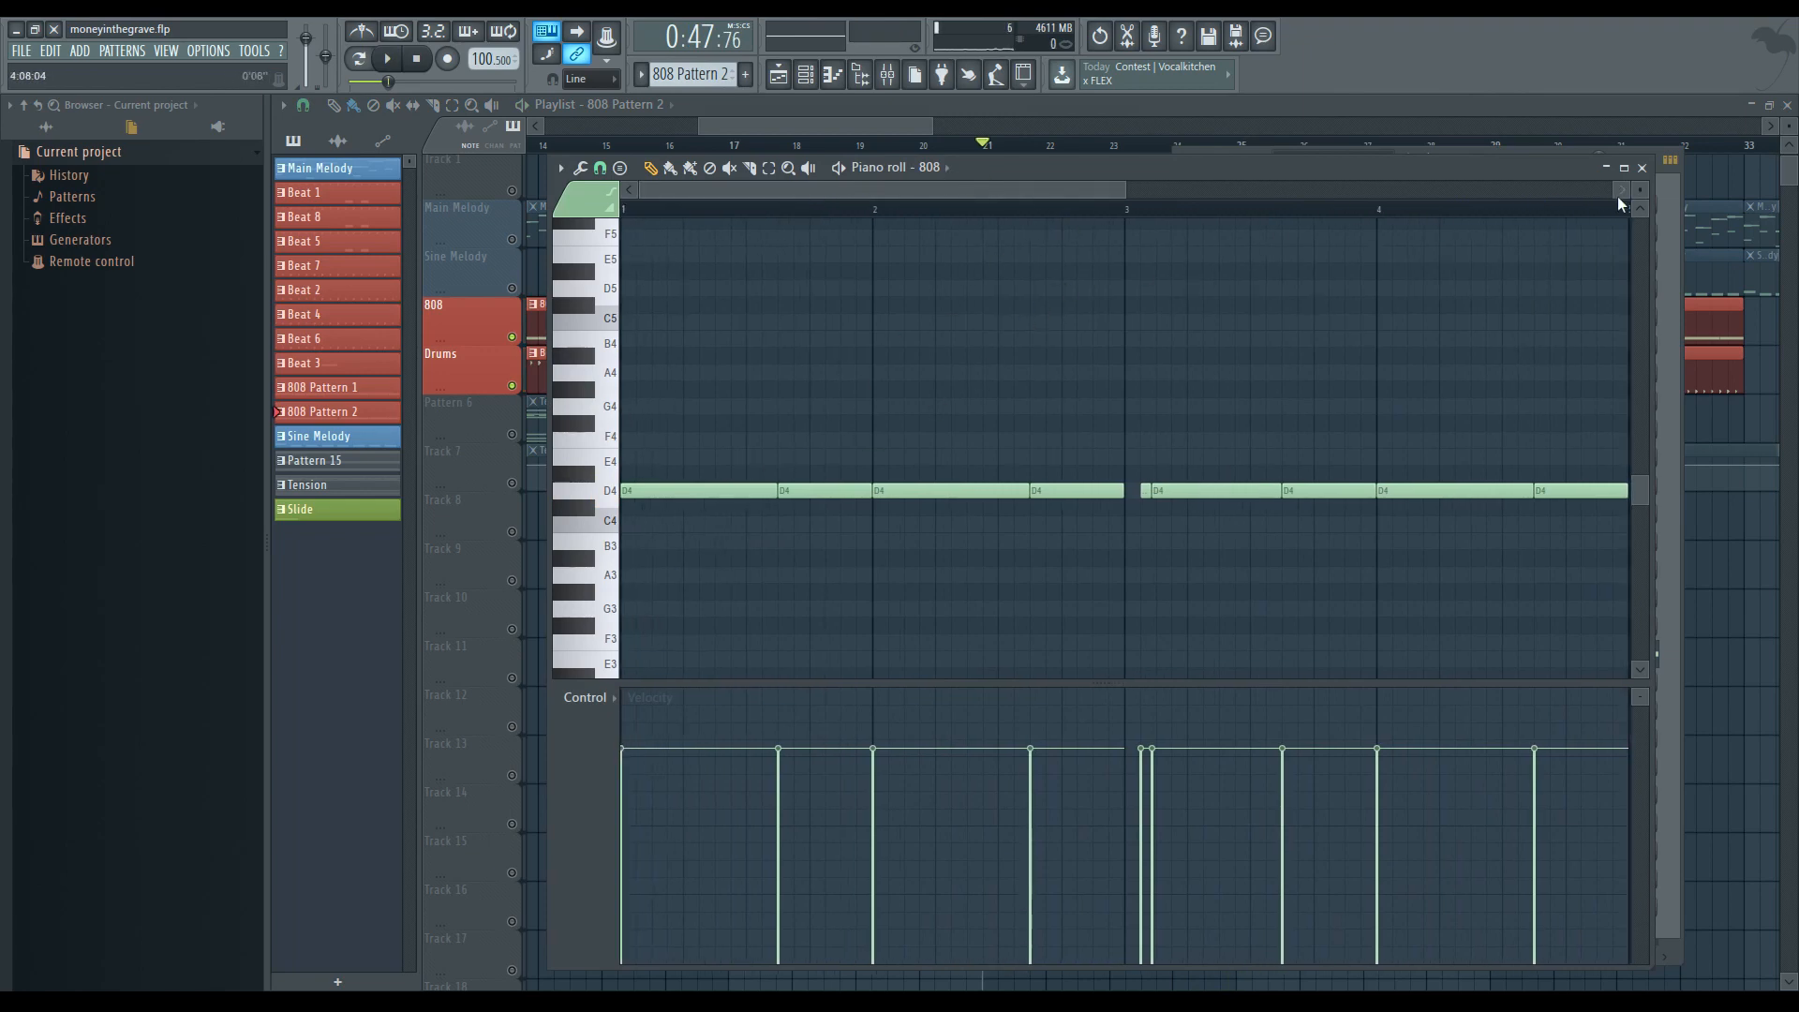
drag(1639, 190, 1639, 167)
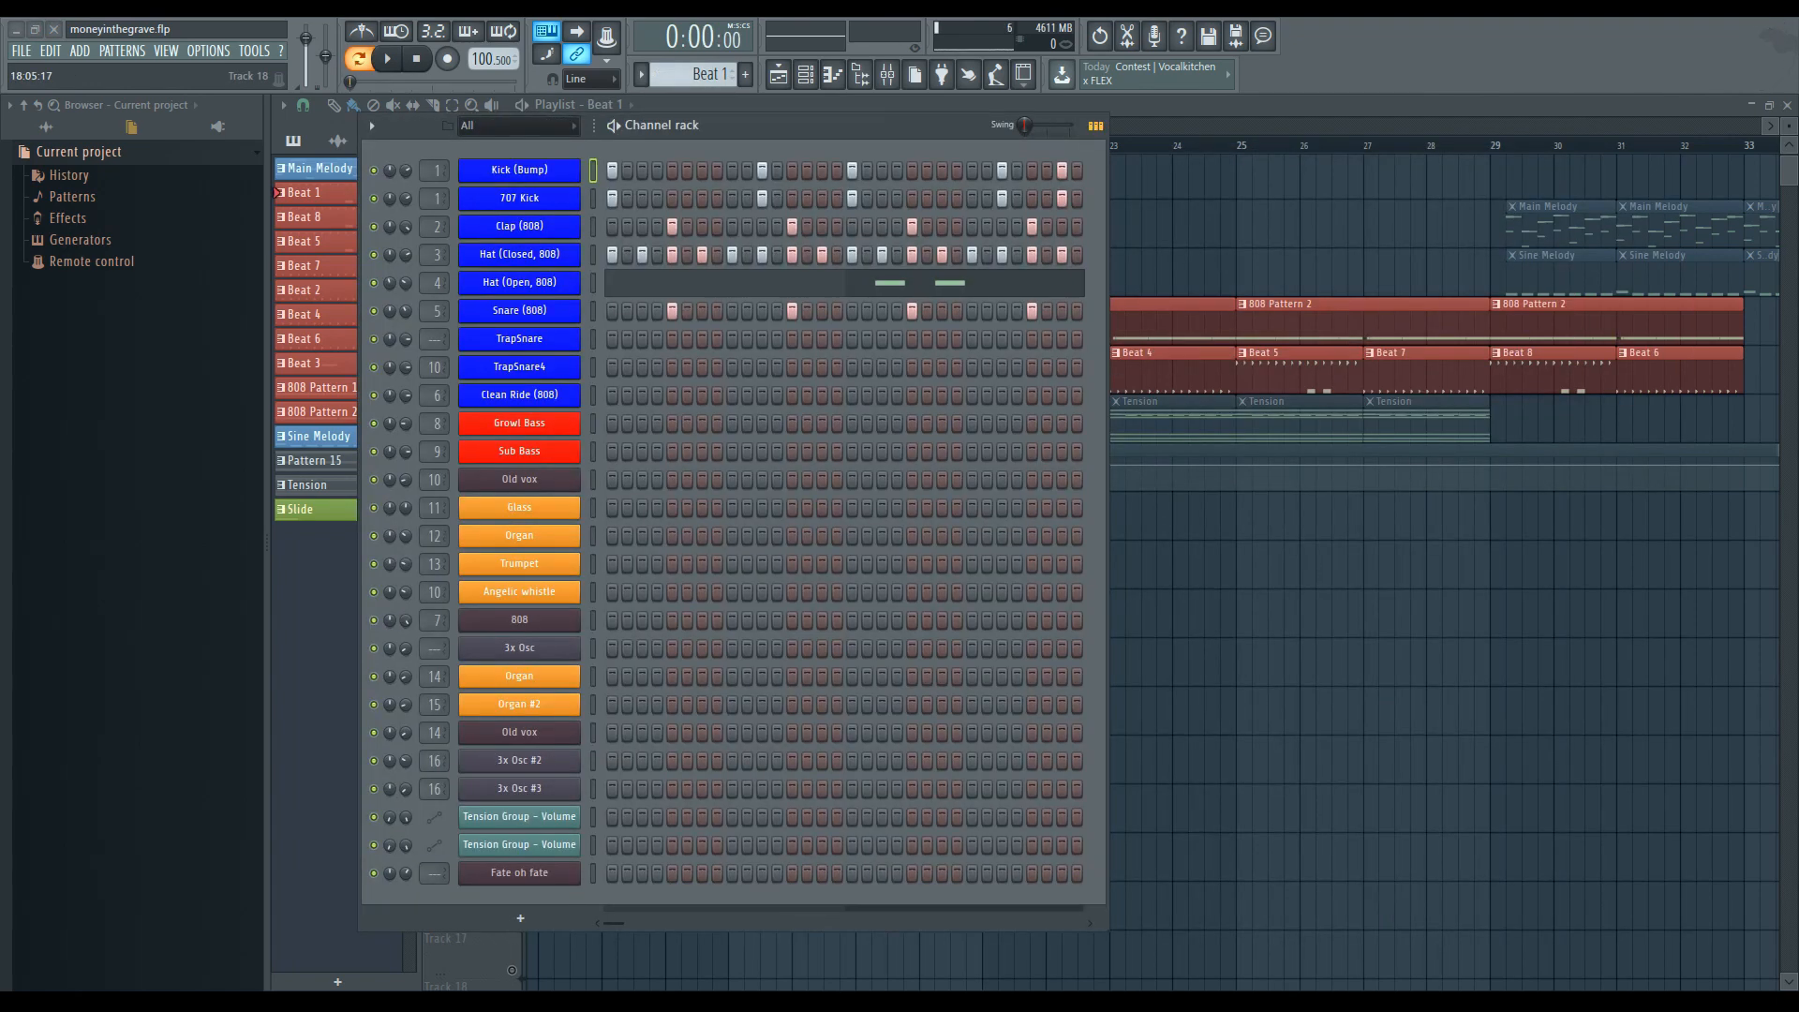
- Listen to the Beat 1 pattern and audition the Kick (Bump) and 707 Kick samples from its channels
key(space)
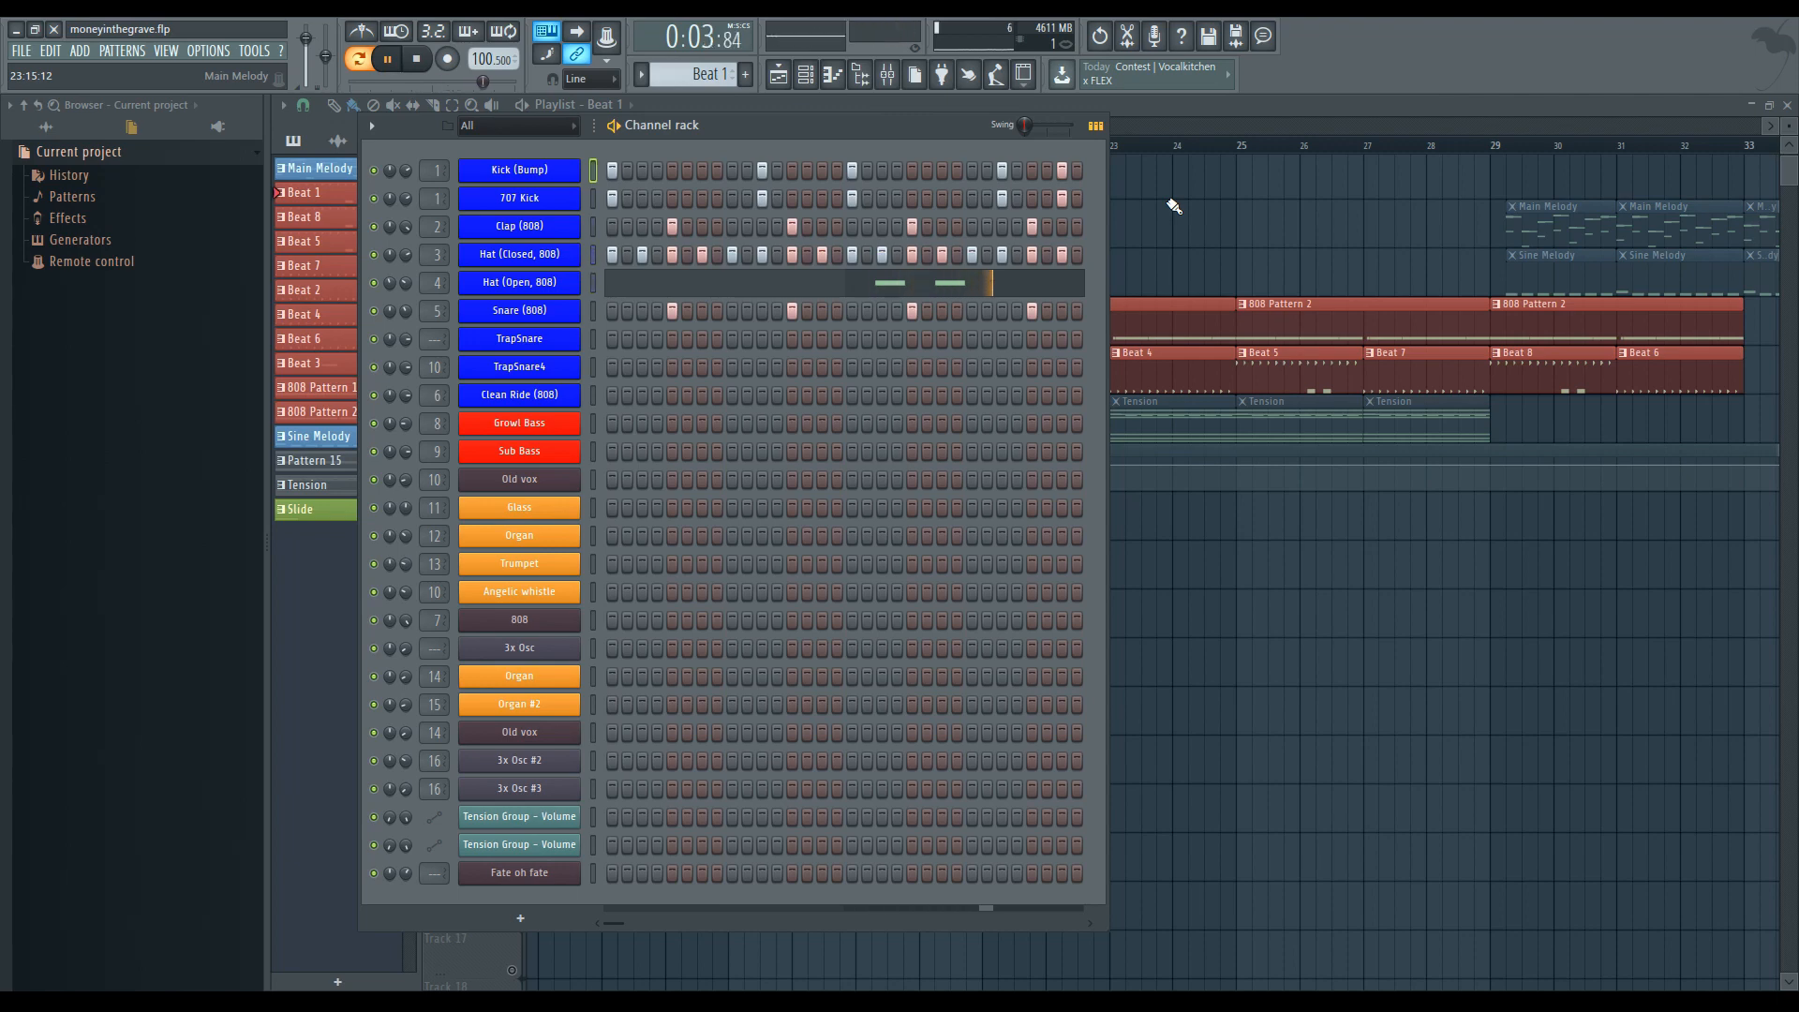
key(space)
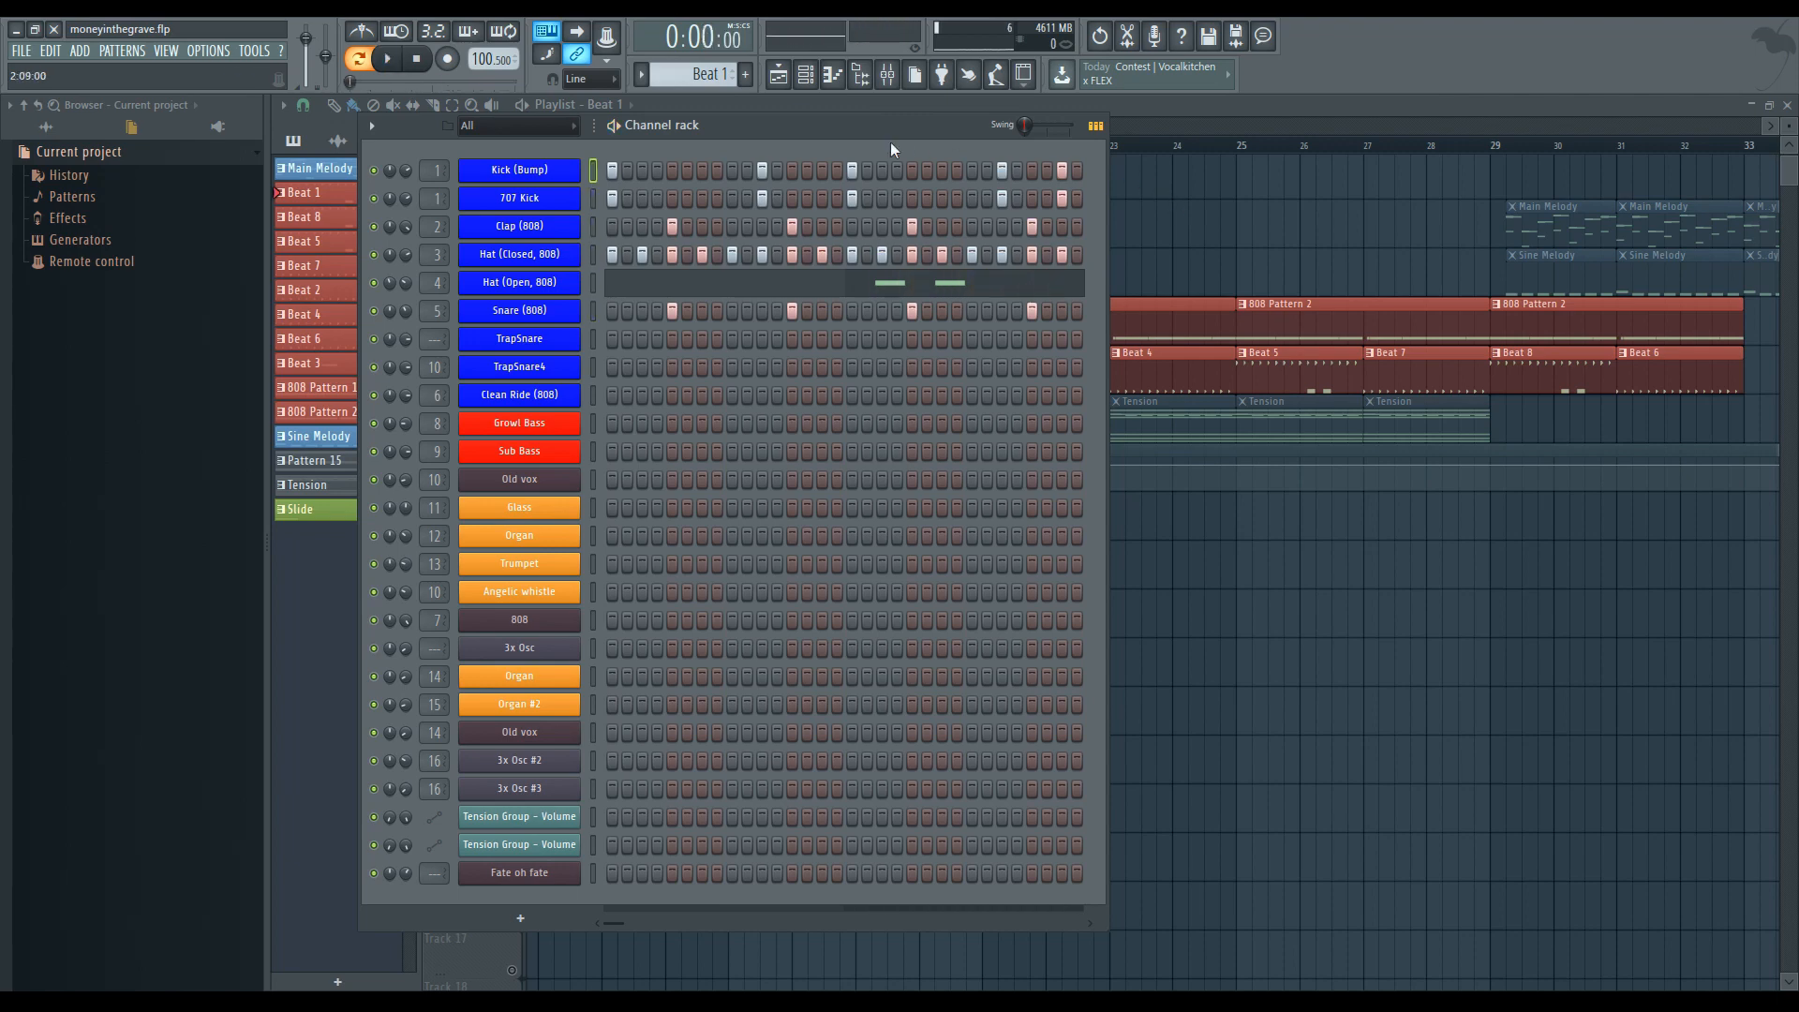
click(560, 175)
click(846, 241)
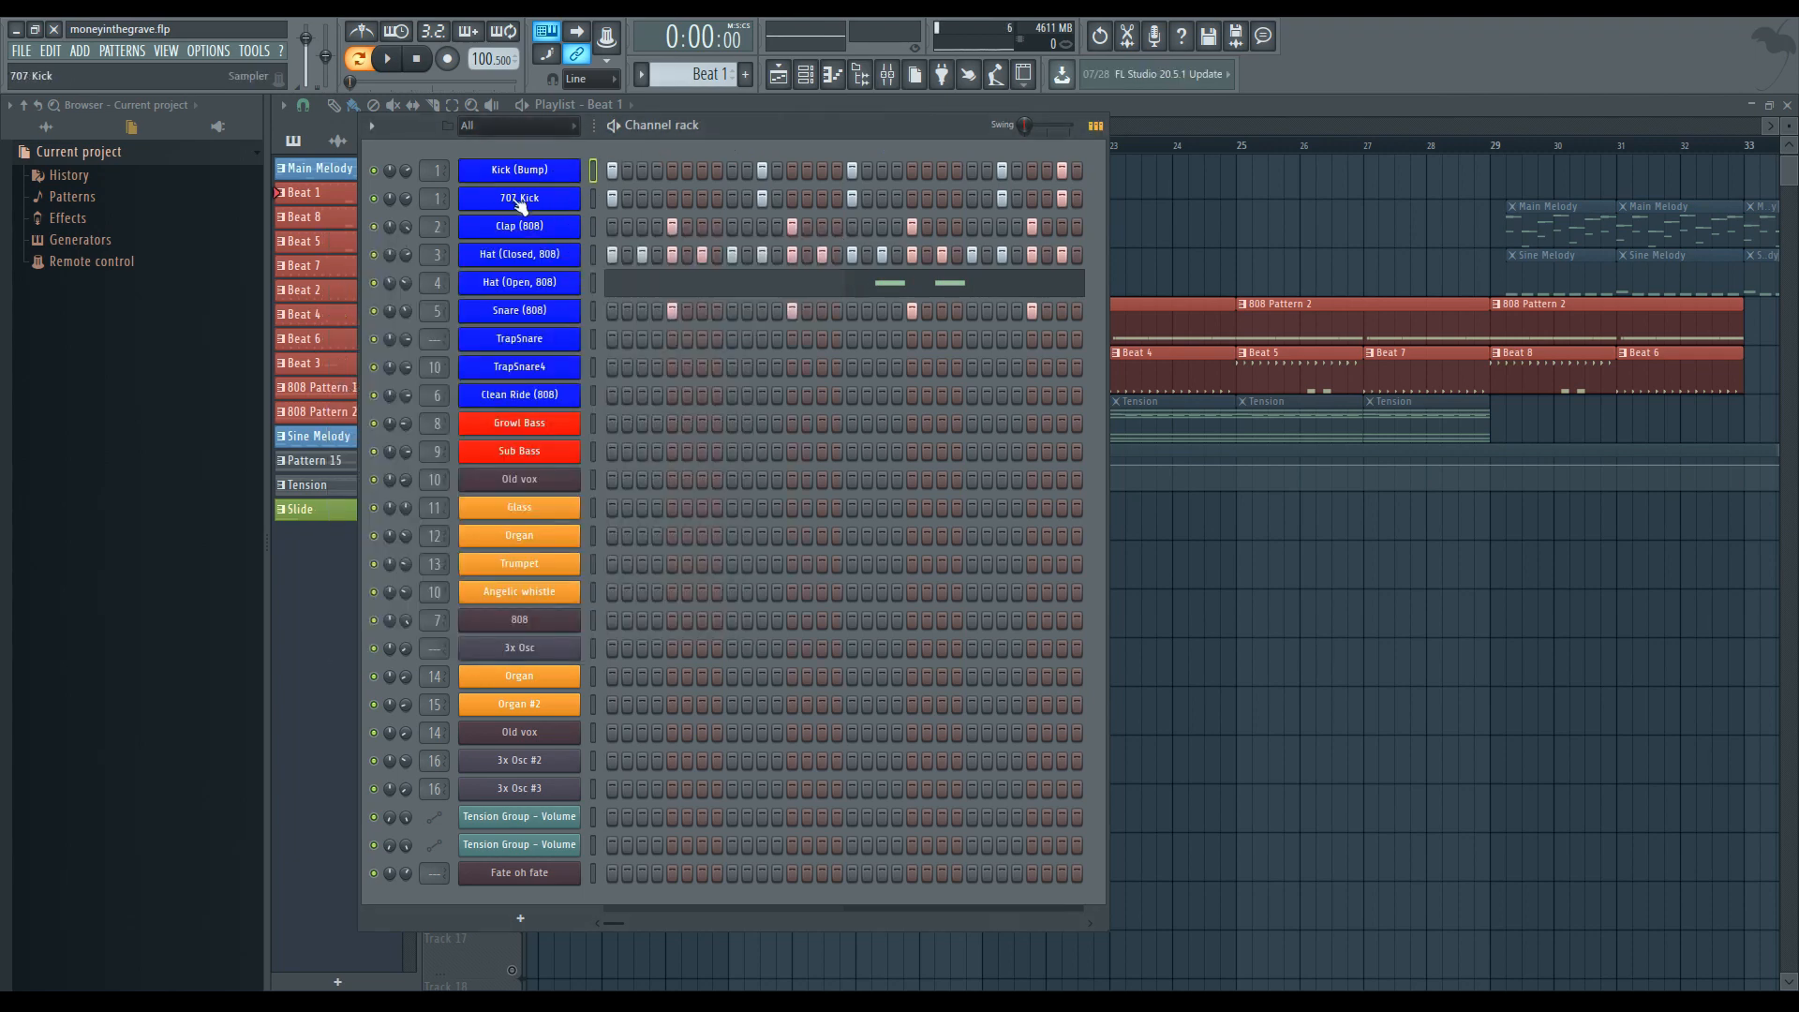
click(520, 199)
double_click(859, 294)
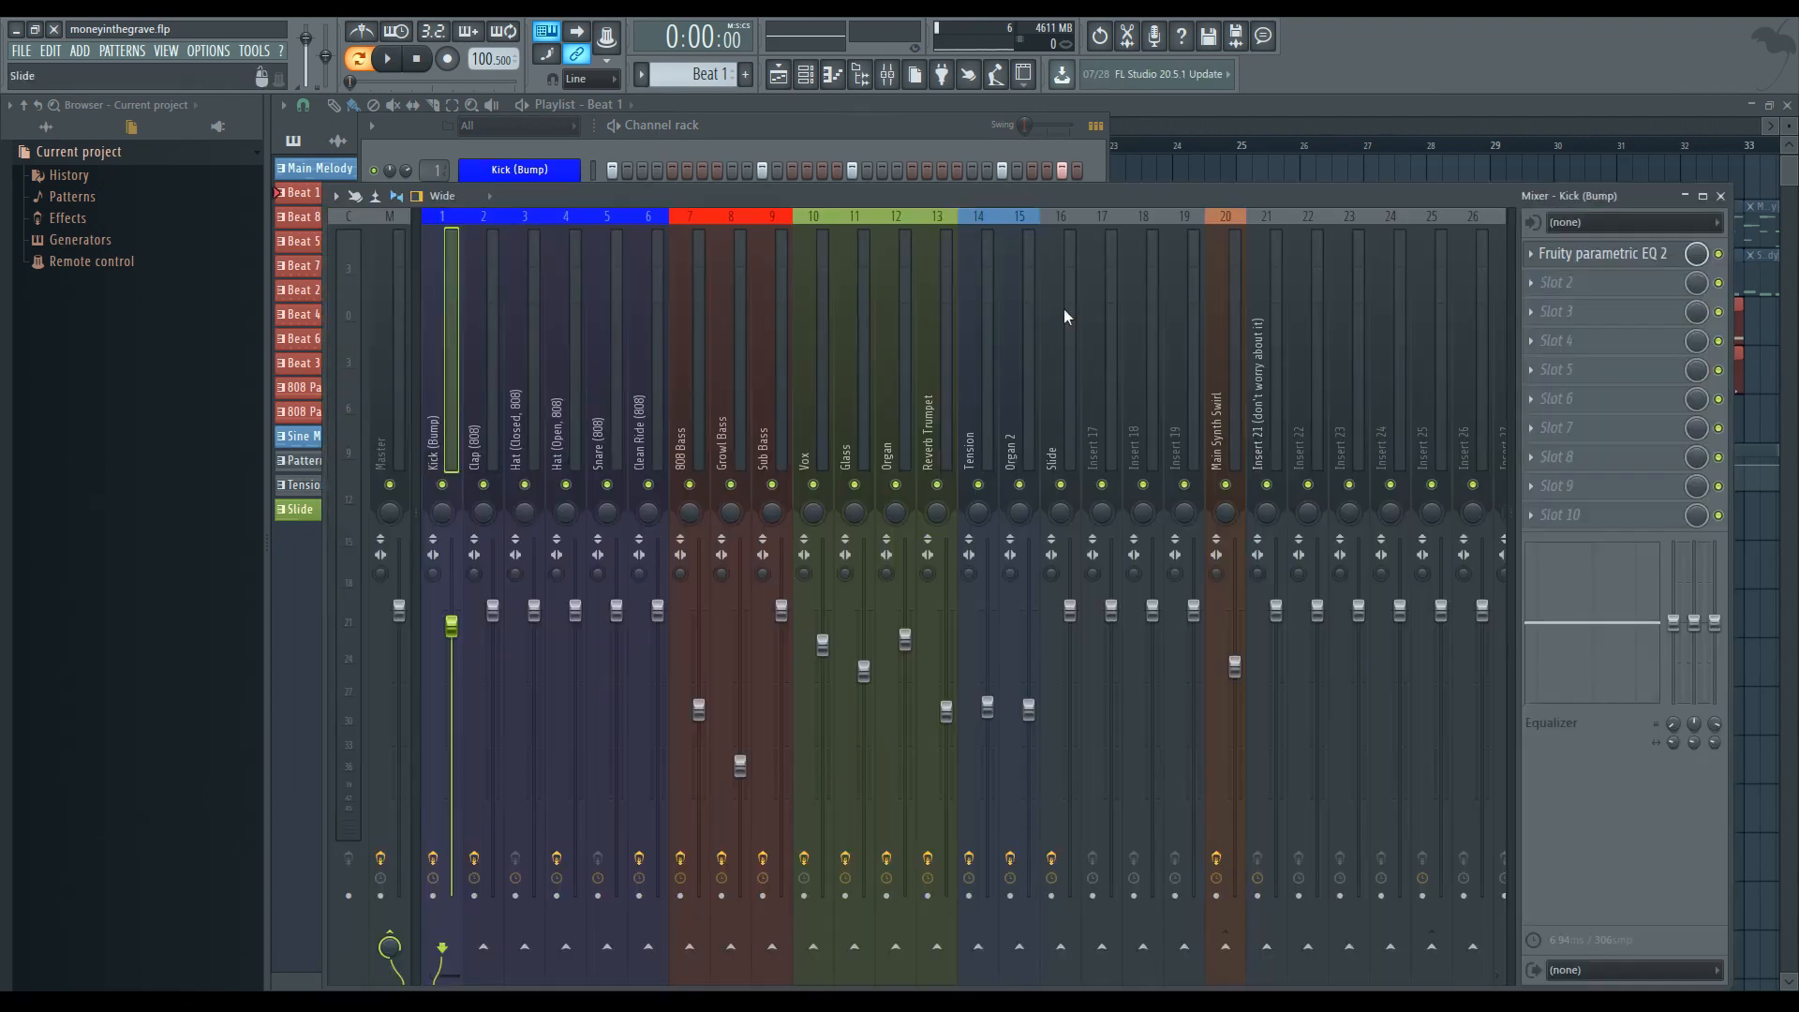
- Review the Fruity parametric EQ 2 on the Kick (Bump) mixer track and return to the channel rack
click(1624, 264)
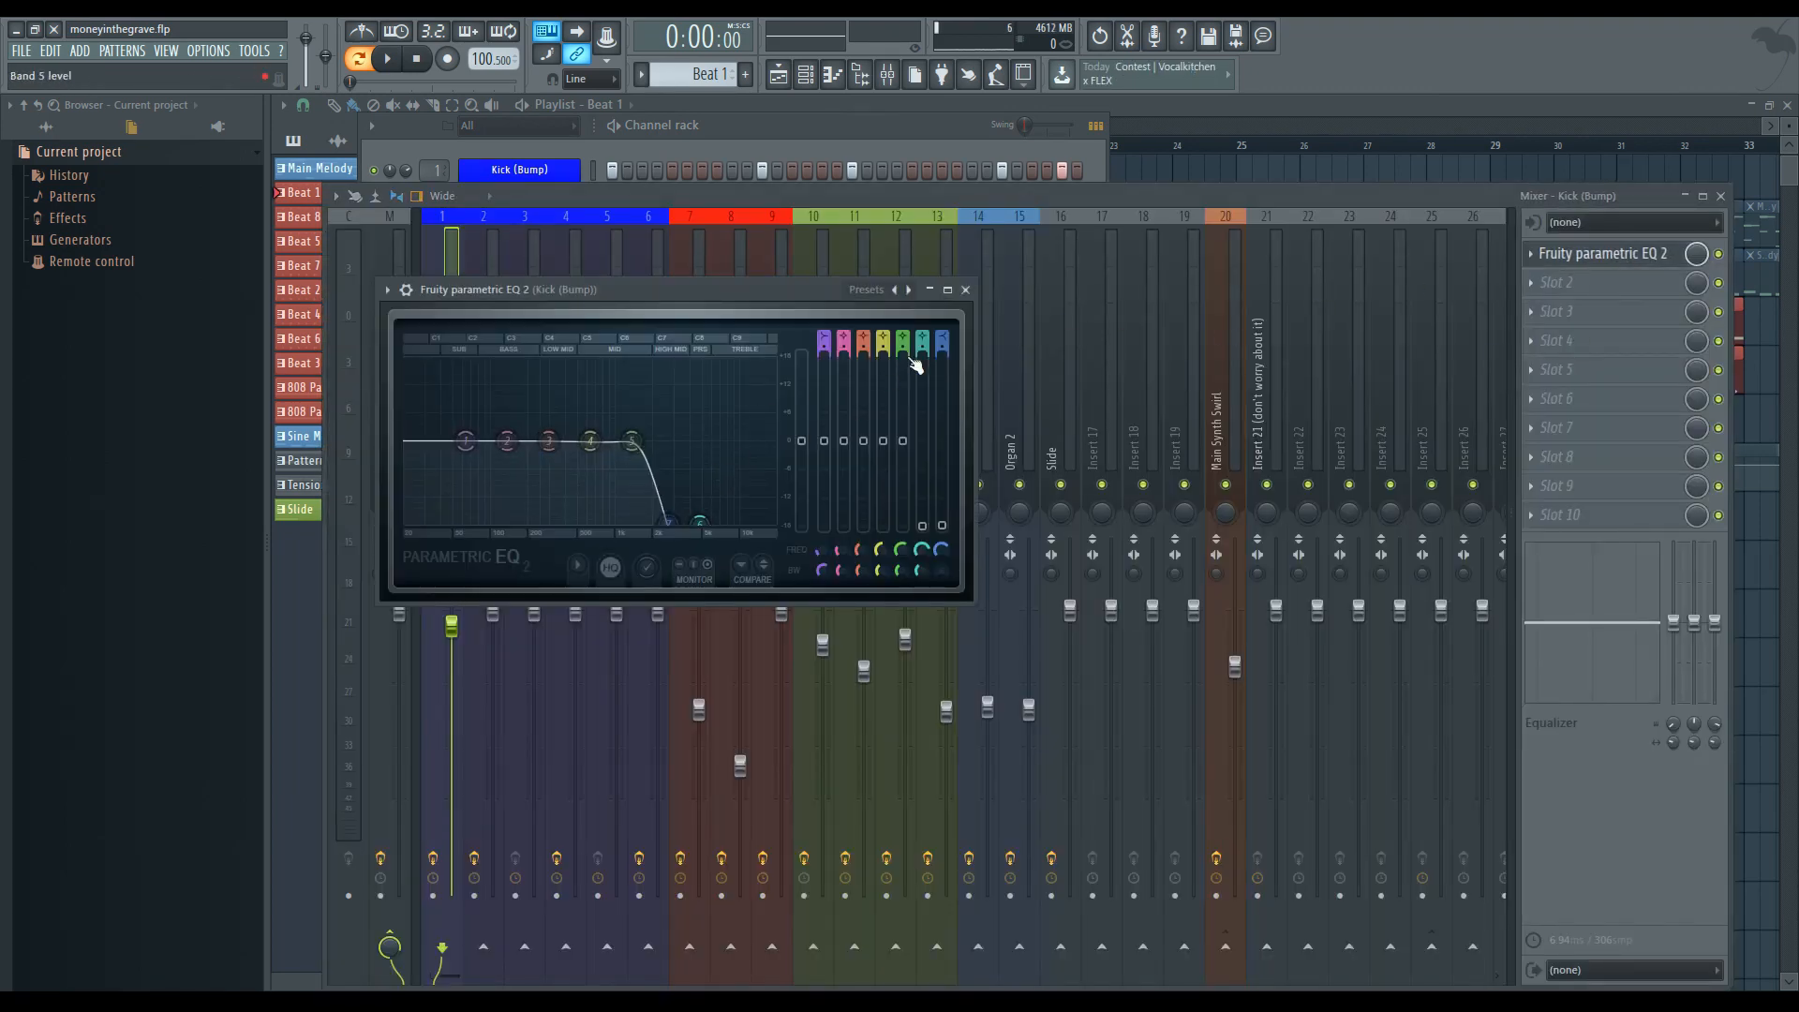
click(966, 291)
click(888, 129)
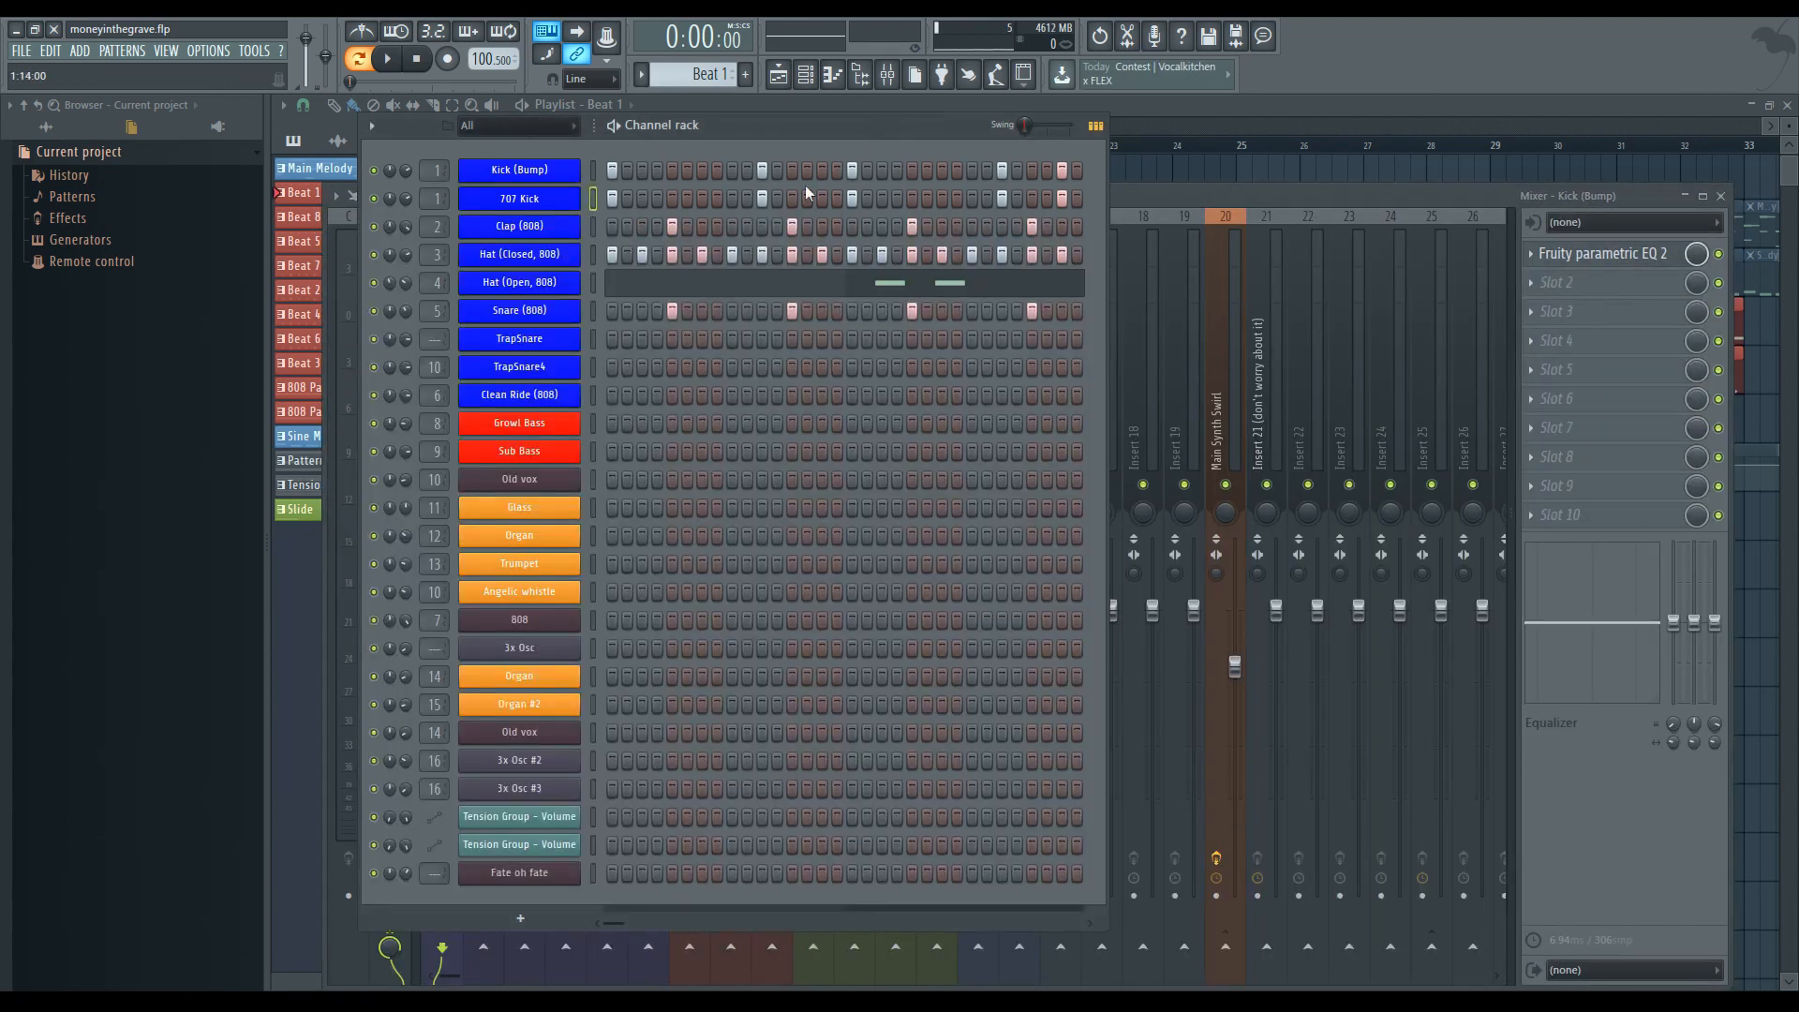
- Audition the Clap (808) sample, review the Fruity parametric EQ 2 on its mixer track, and return to the channel rack
click(563, 232)
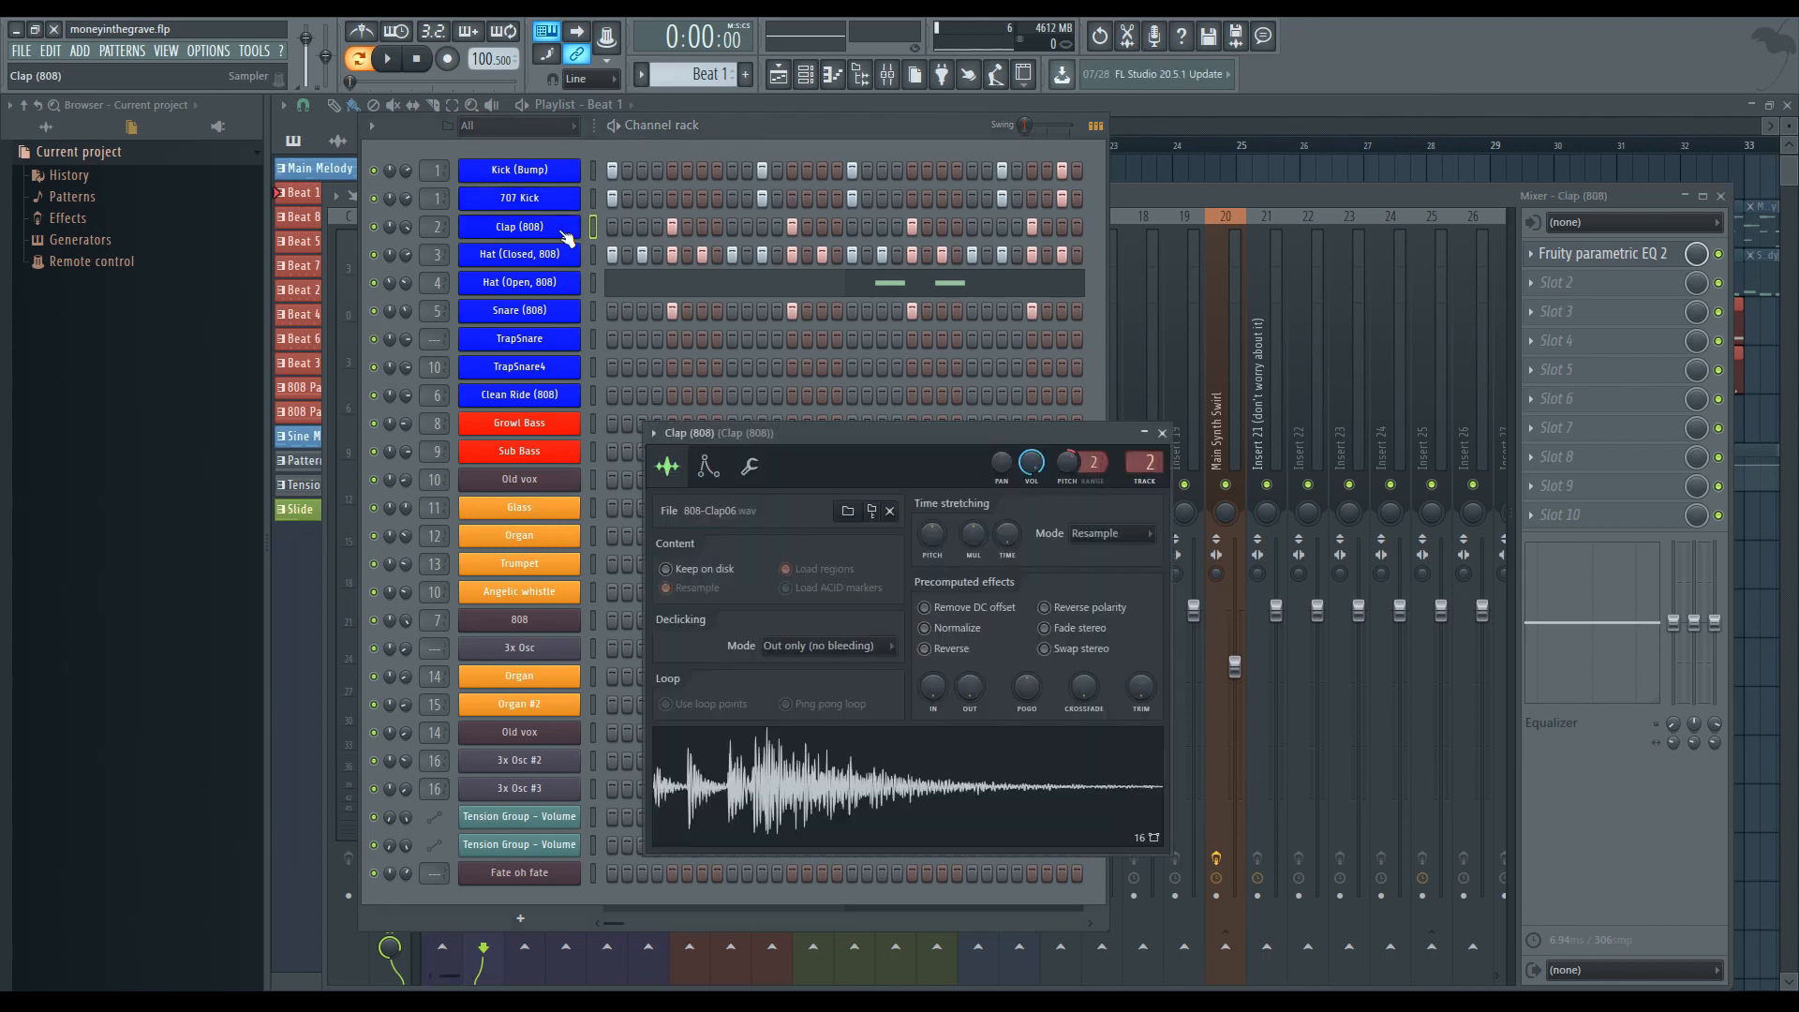
click(956, 796)
click(1185, 459)
click(1611, 262)
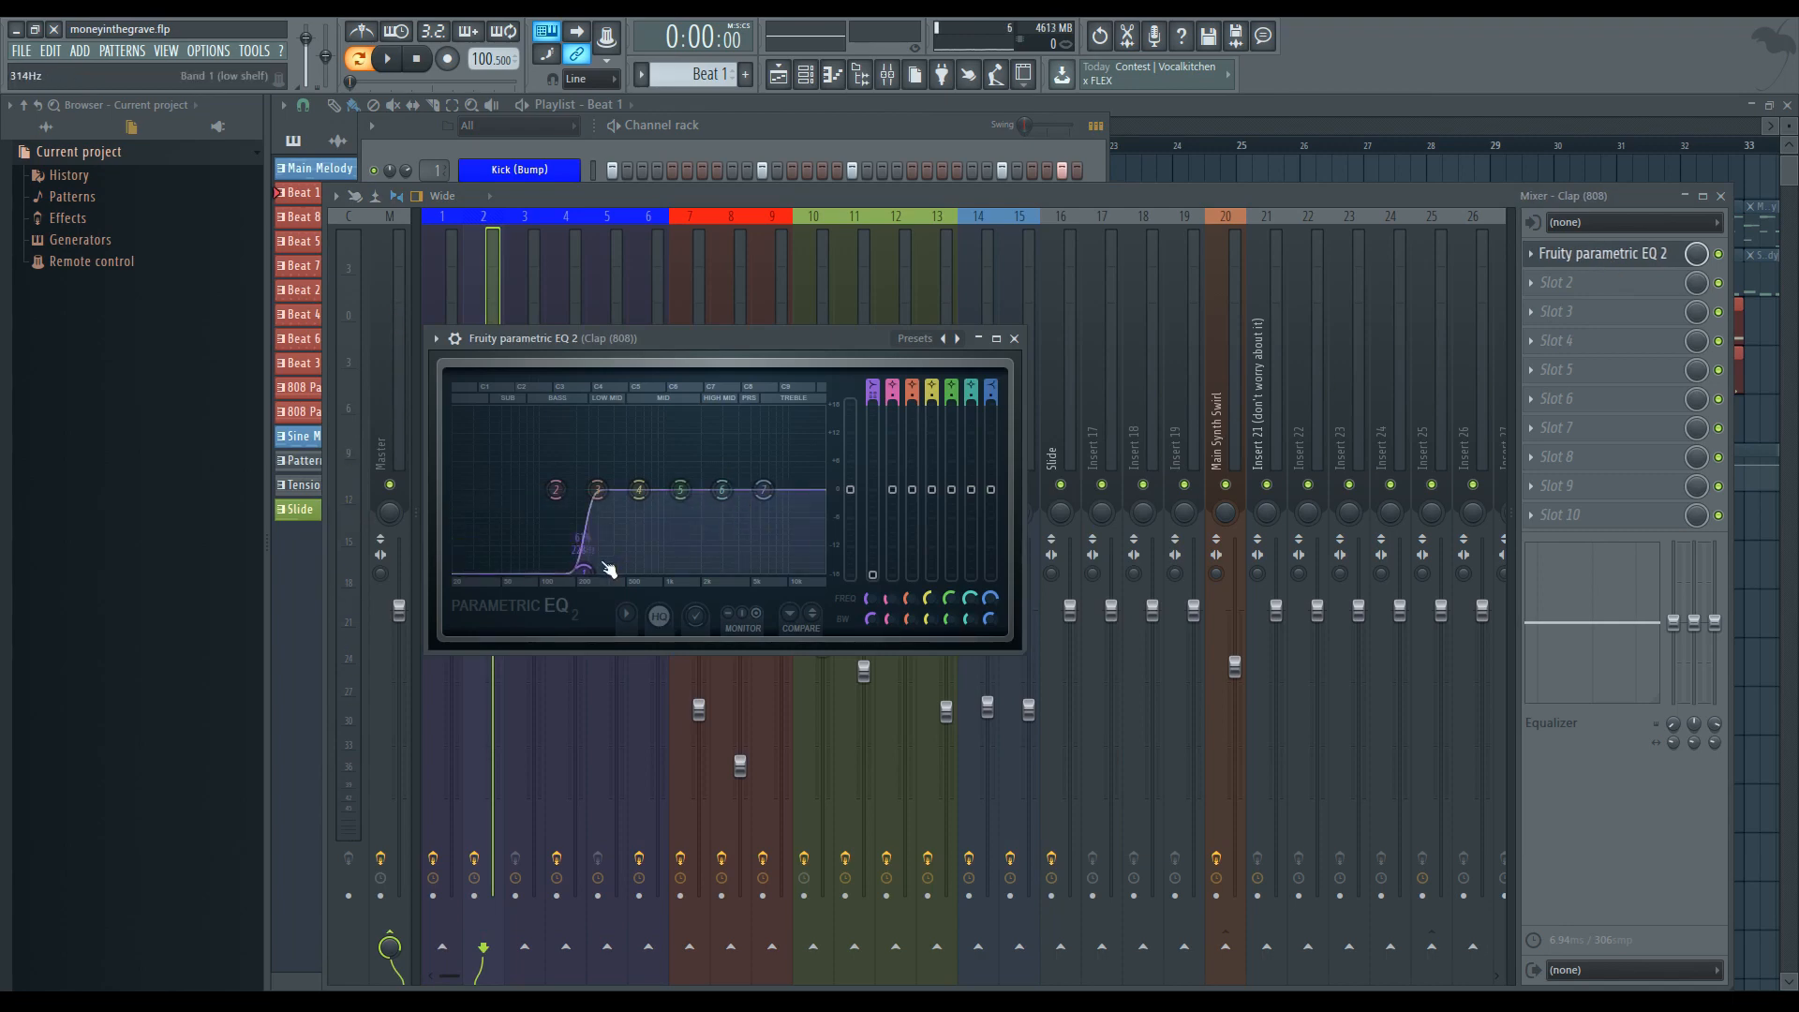
click(1013, 339)
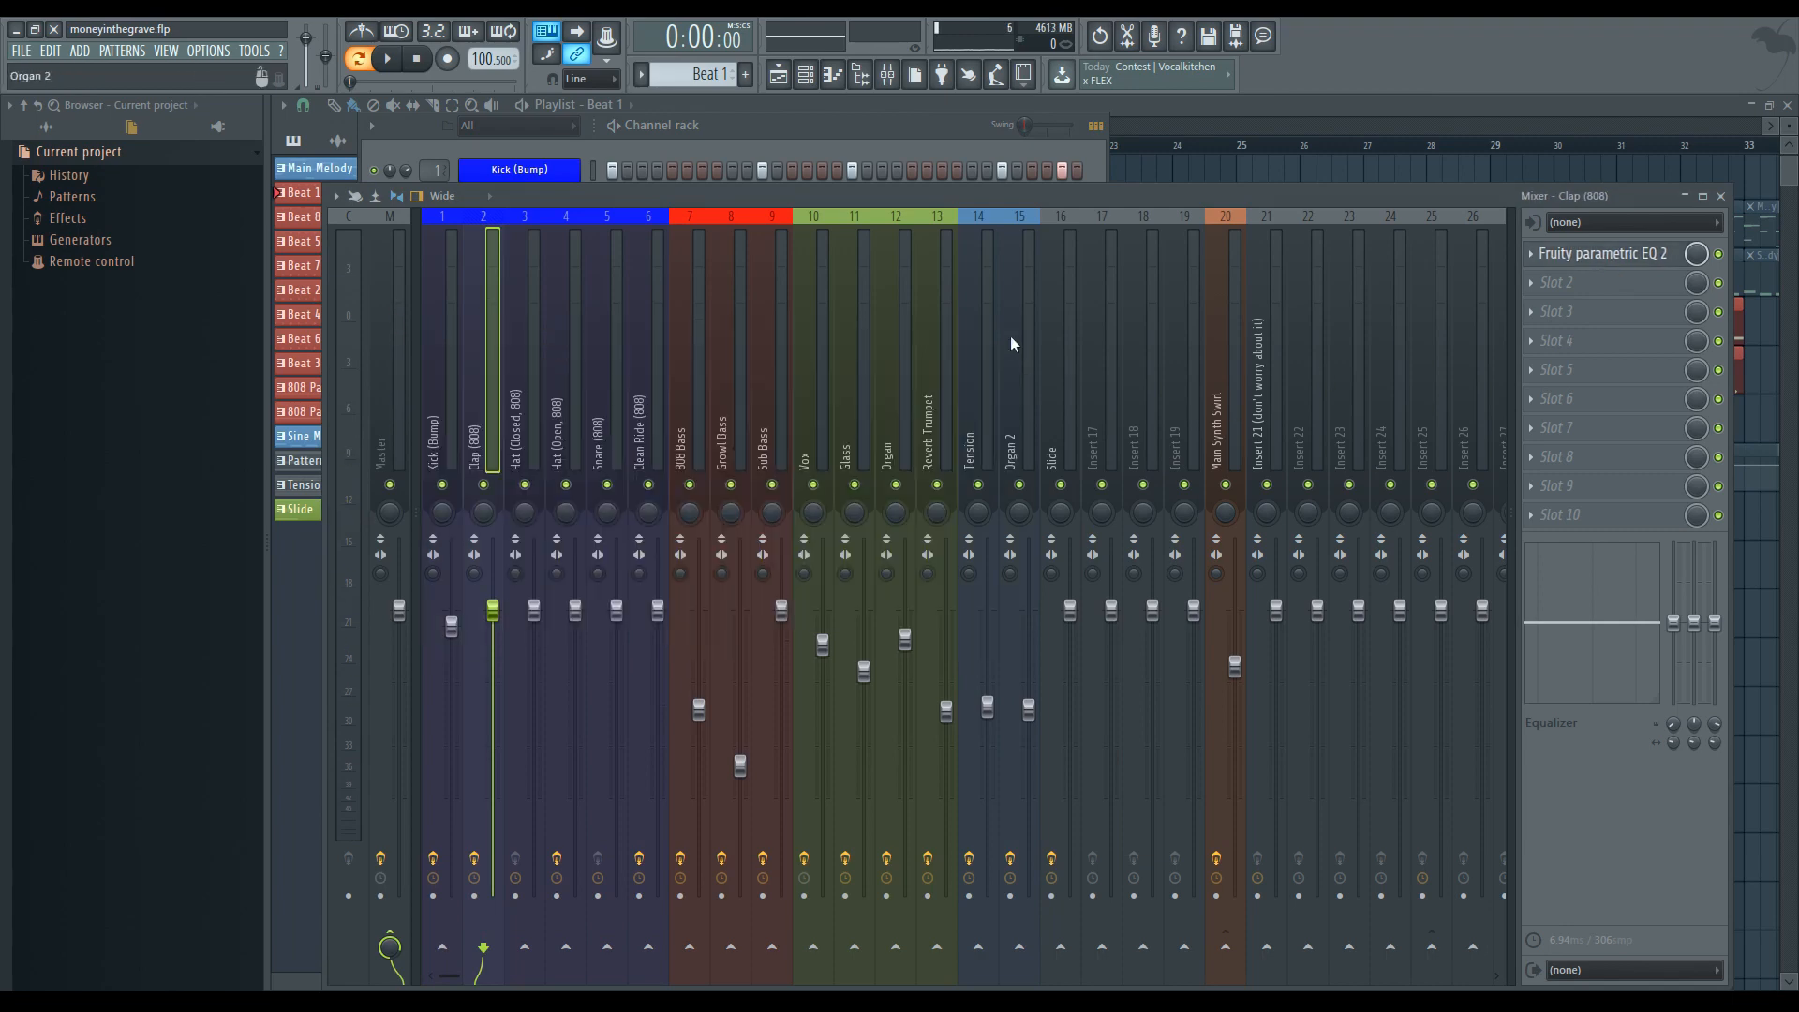
click(860, 135)
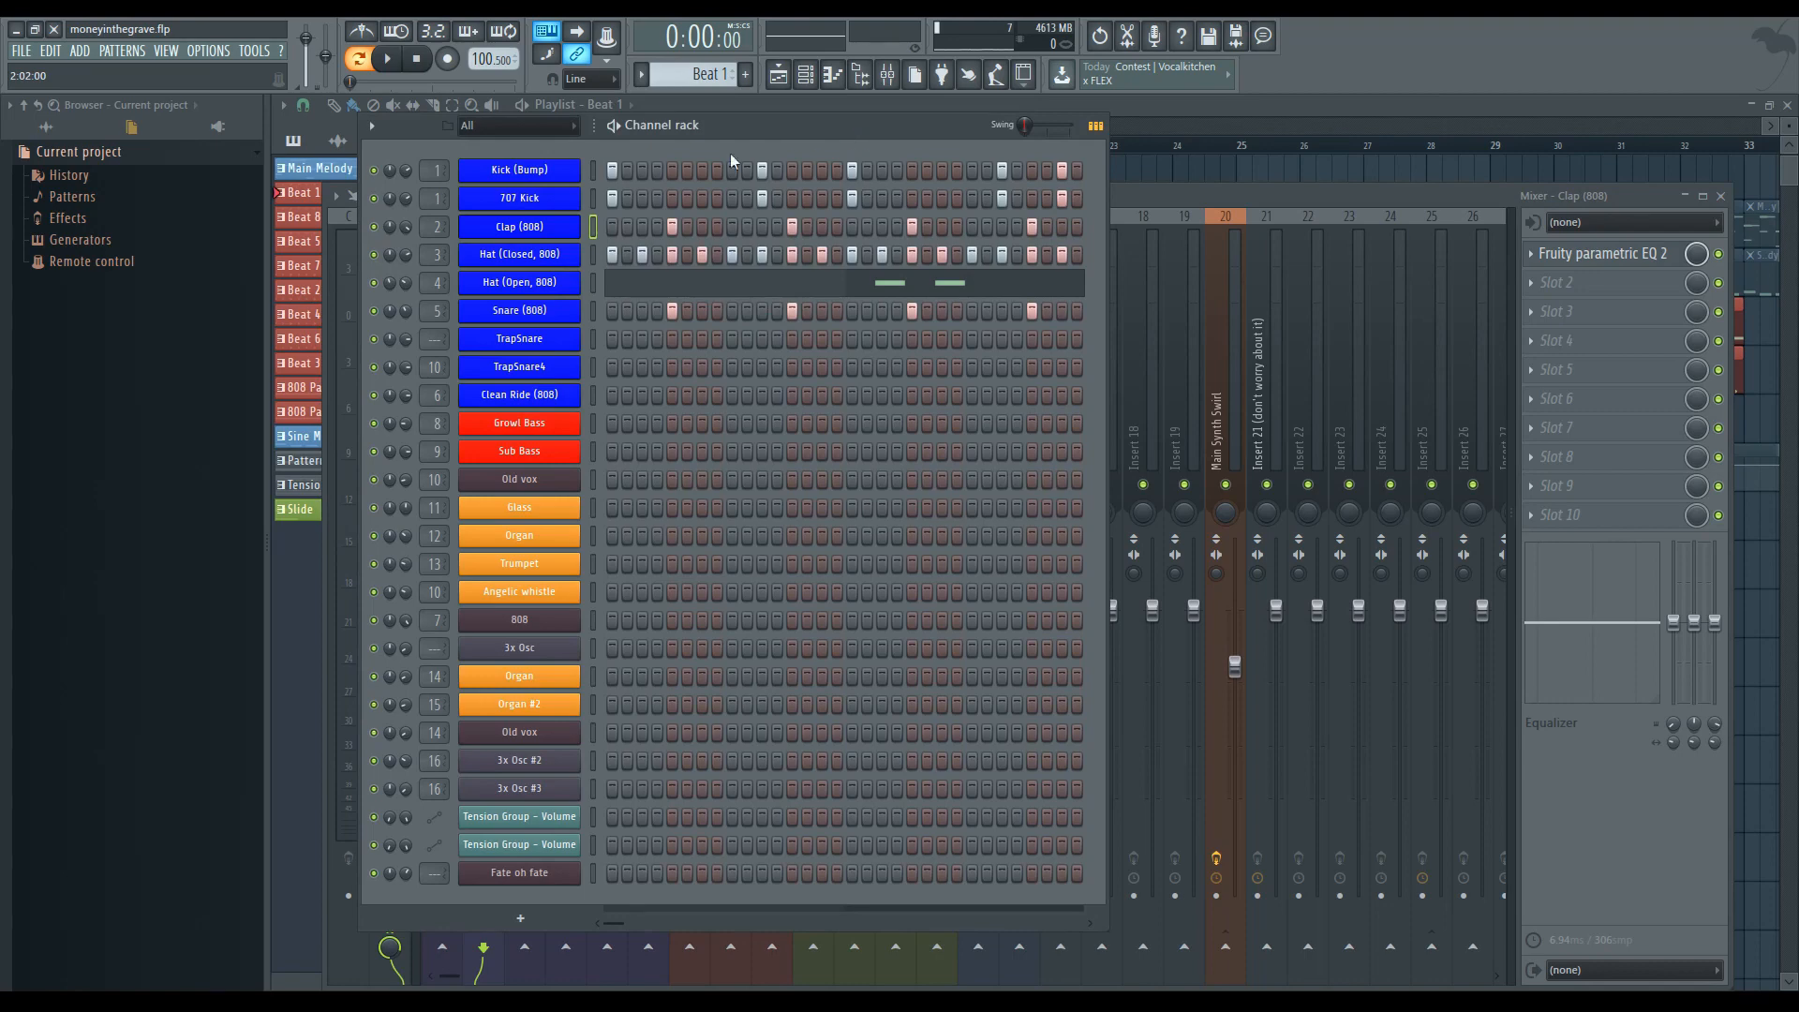
- Audition the Hat (Closed, 808) sample, check its mixer track for effects, and return to the channel rack
click(563, 255)
click(1160, 755)
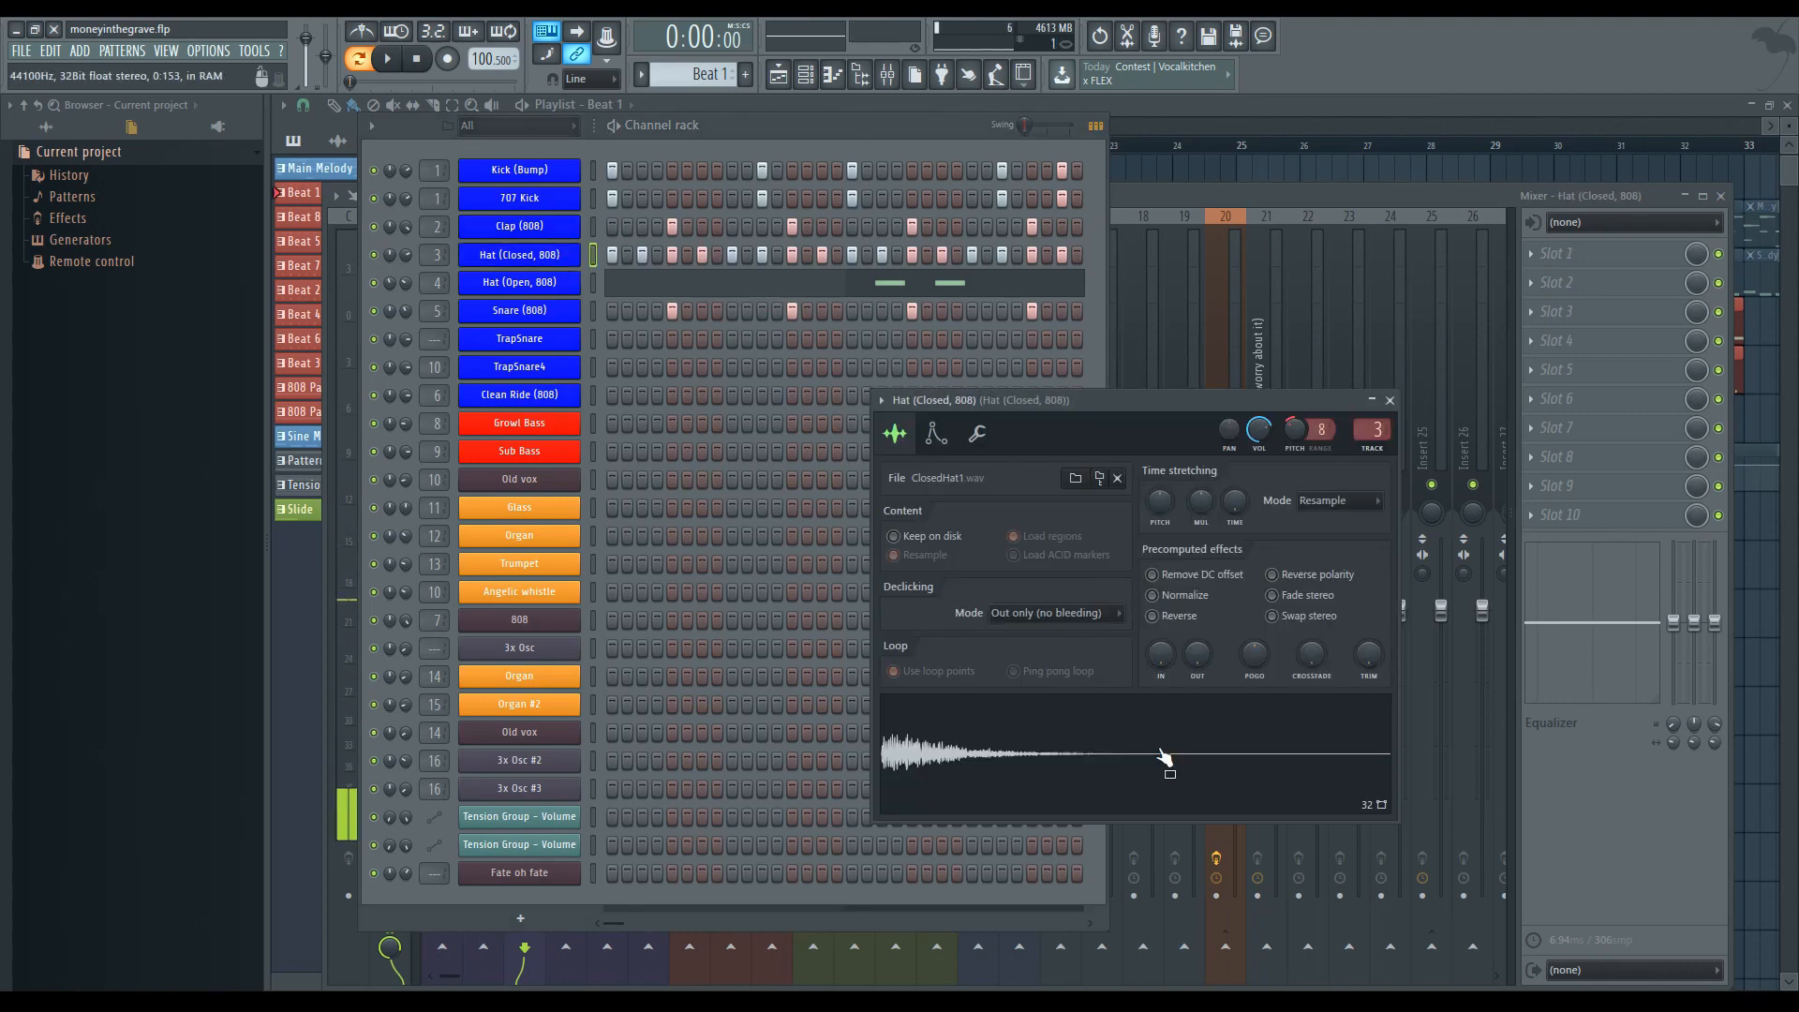
click(1365, 432)
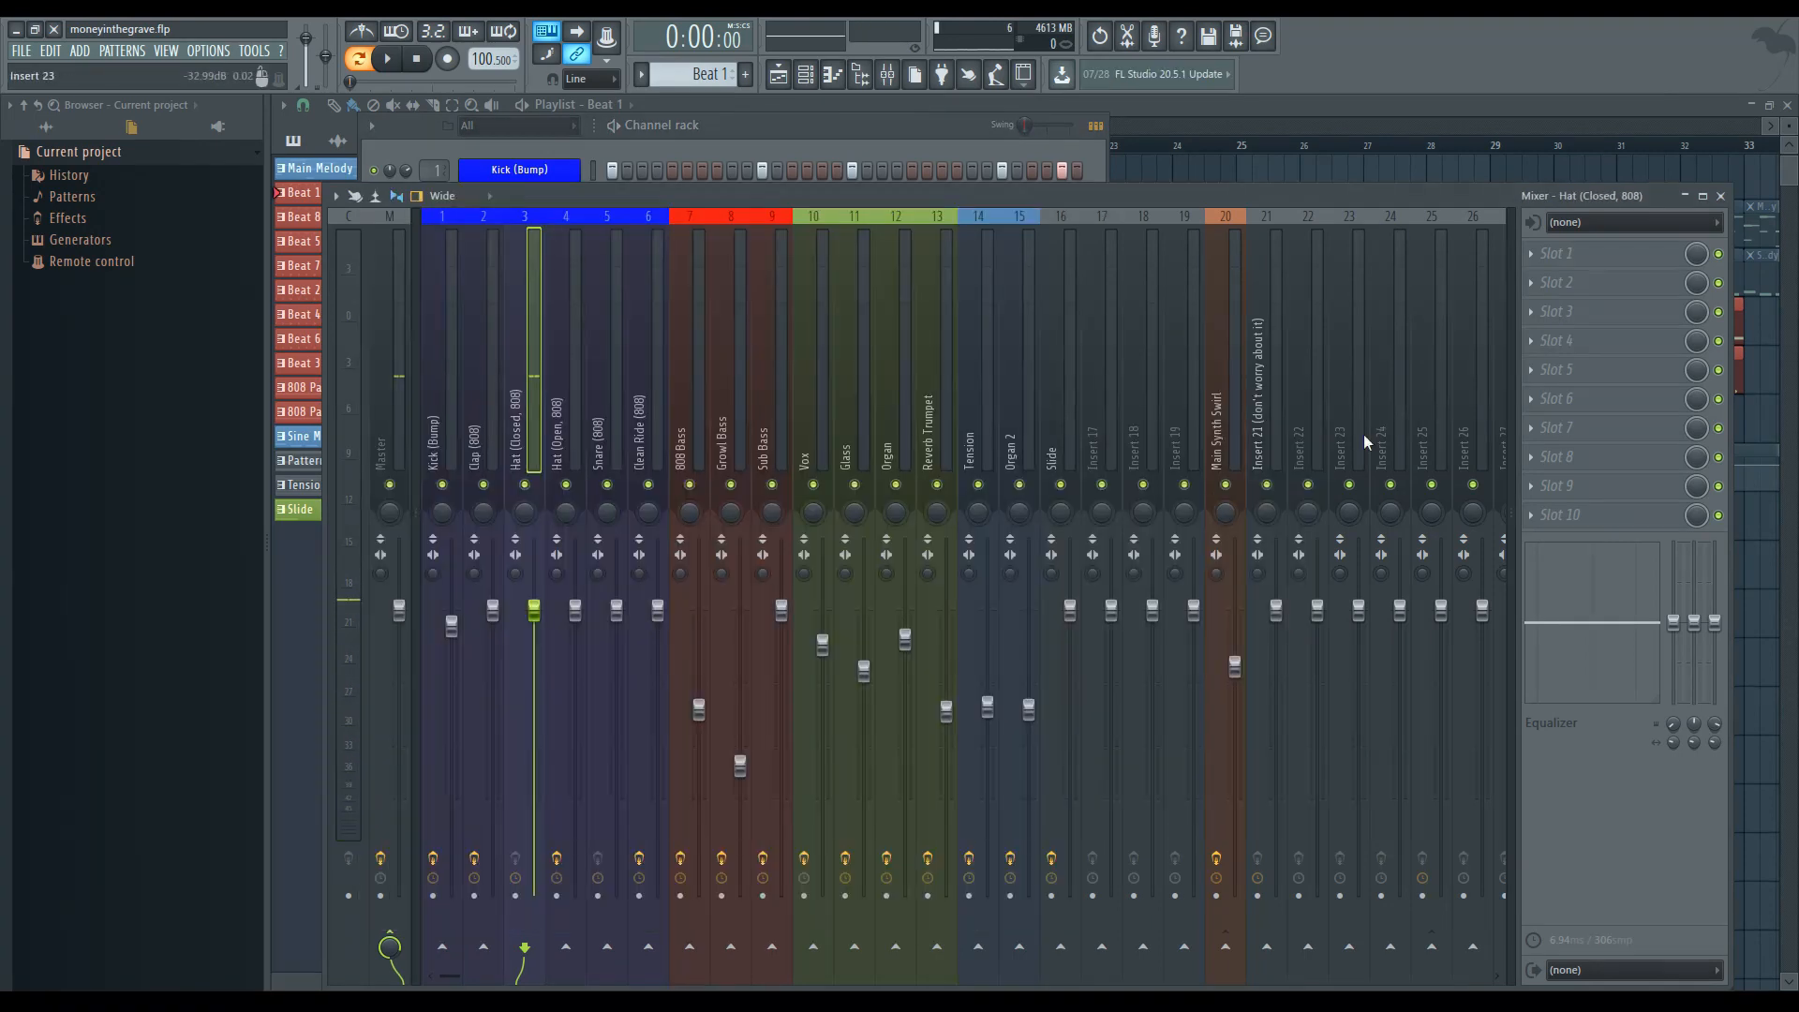
click(937, 142)
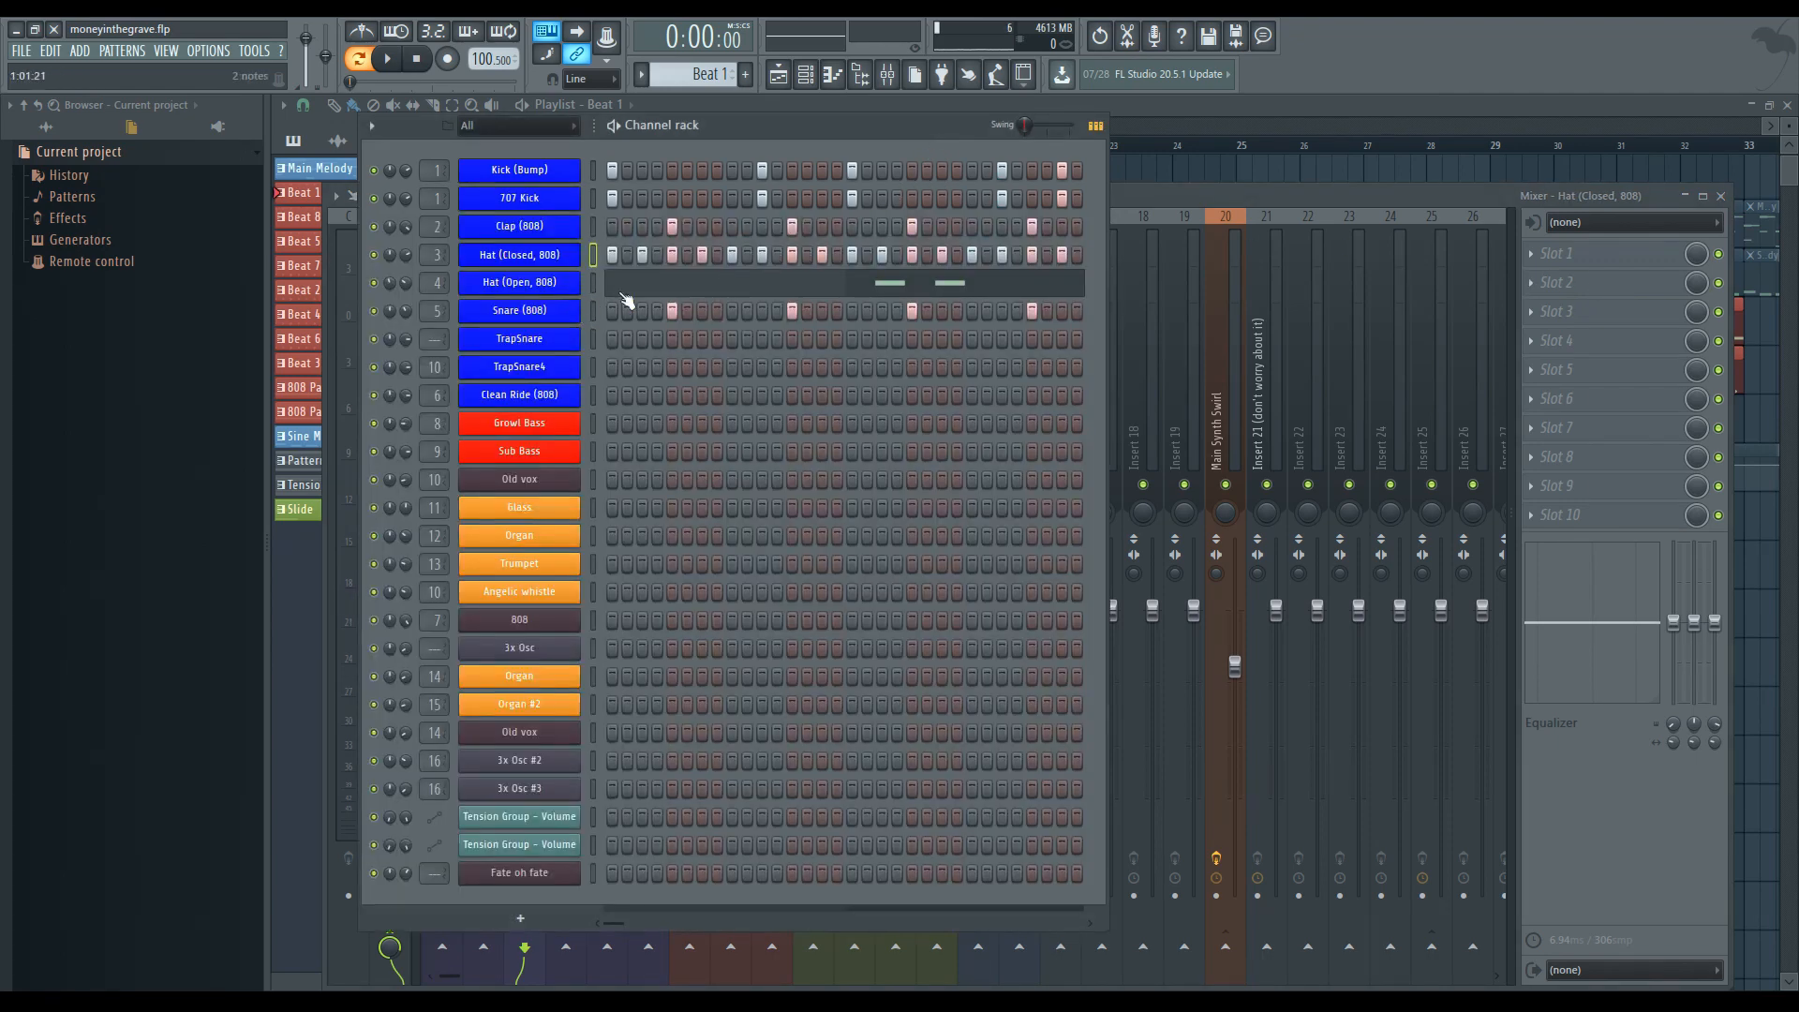
- Audition the Hat (Open, 808) sample, review the Fruity parametric EQ 2 on its mixer track, and return to the channel rack
click(551, 281)
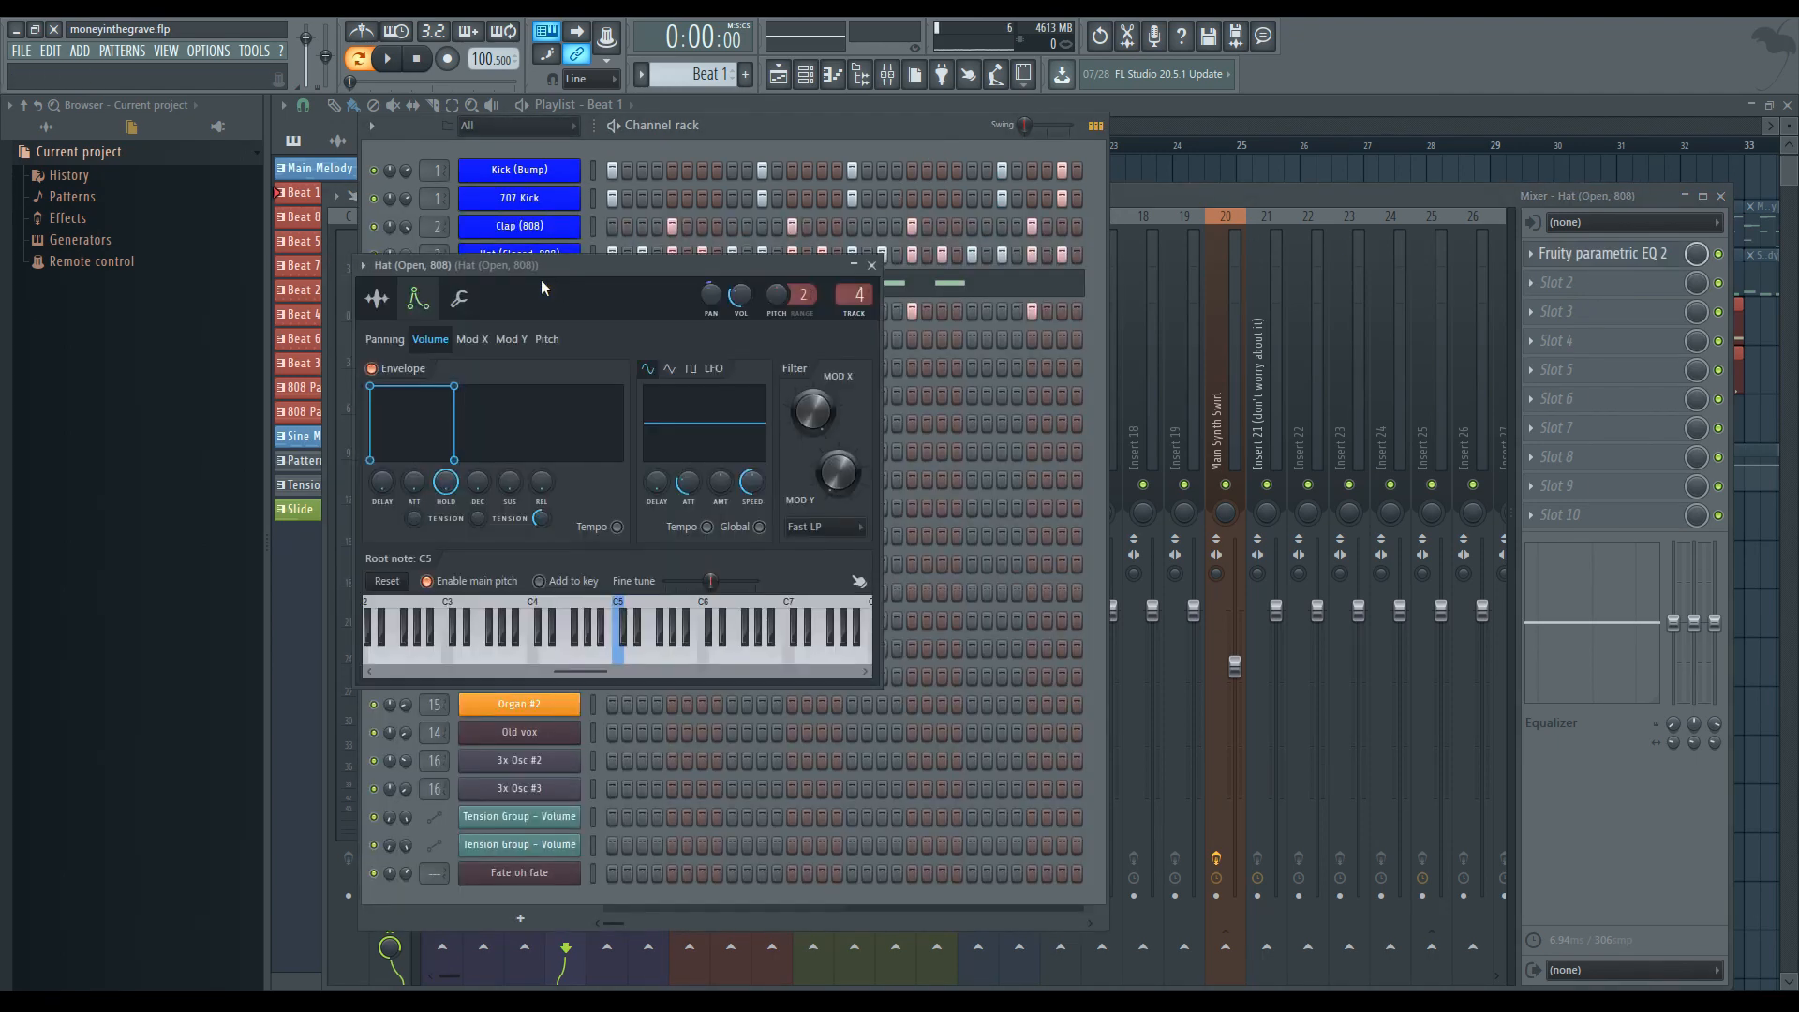
click(377, 300)
click(548, 604)
click(548, 604)
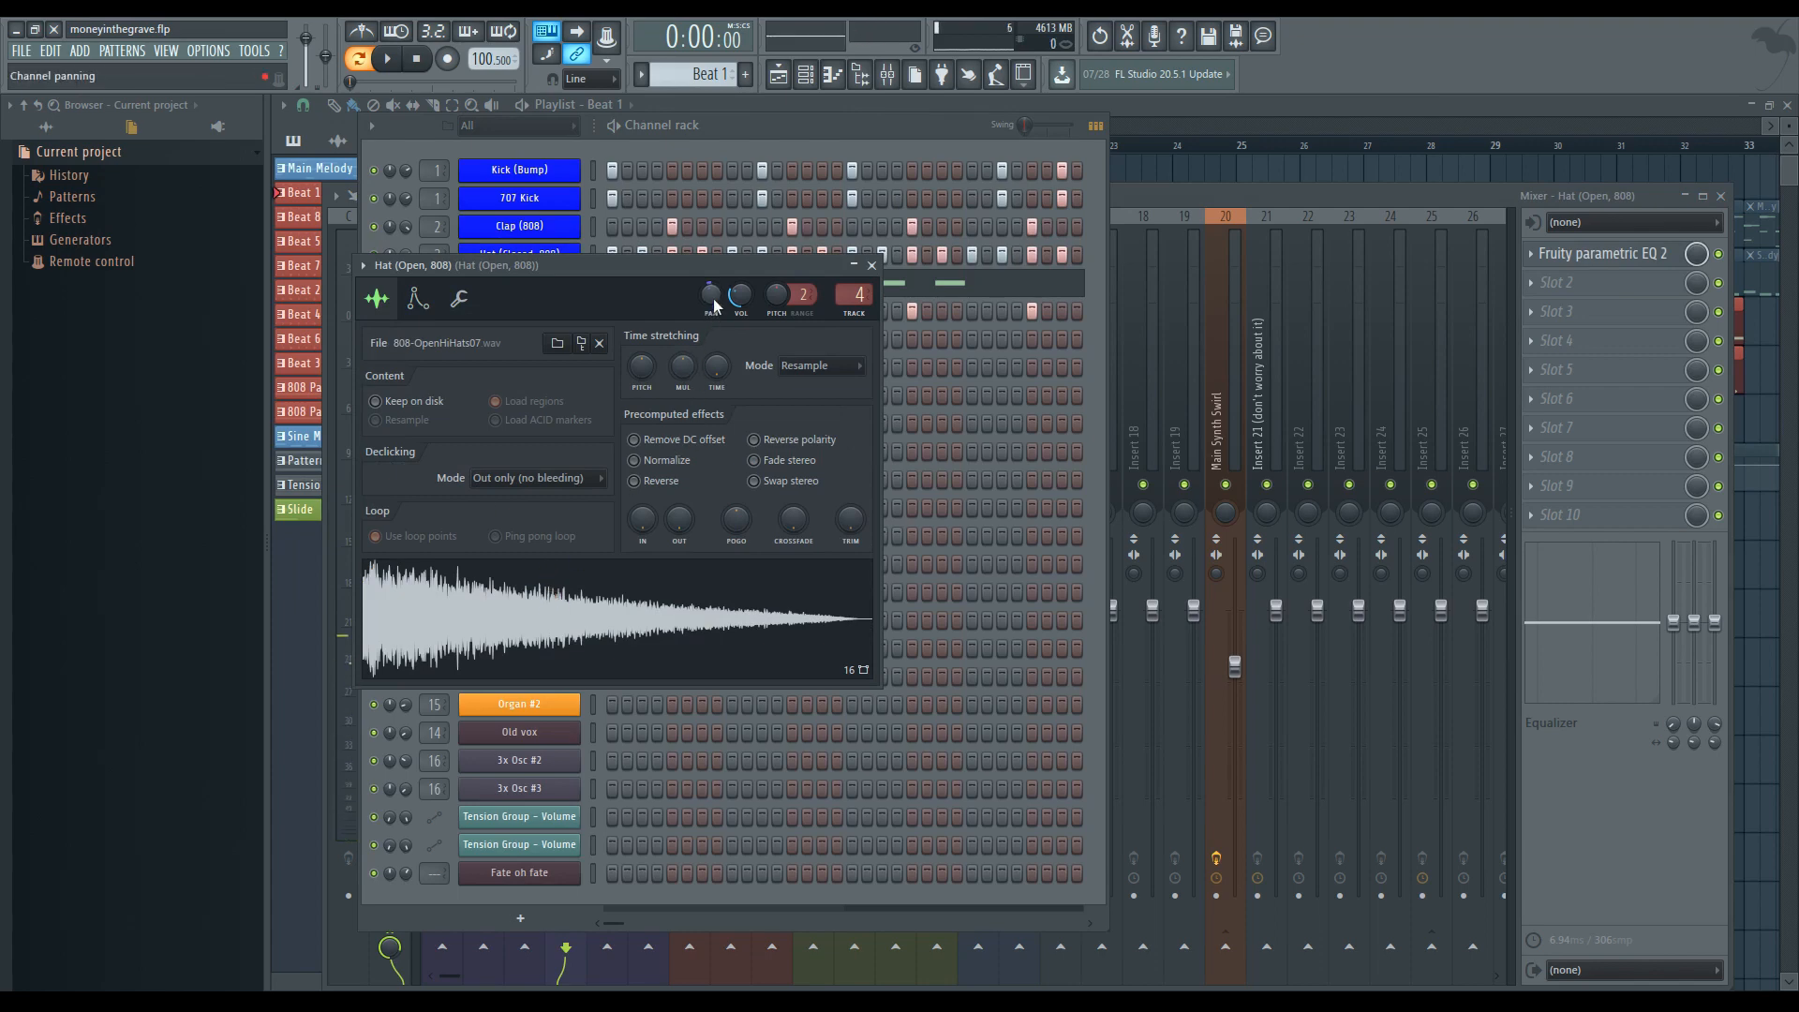
double_click(860, 294)
click(1665, 261)
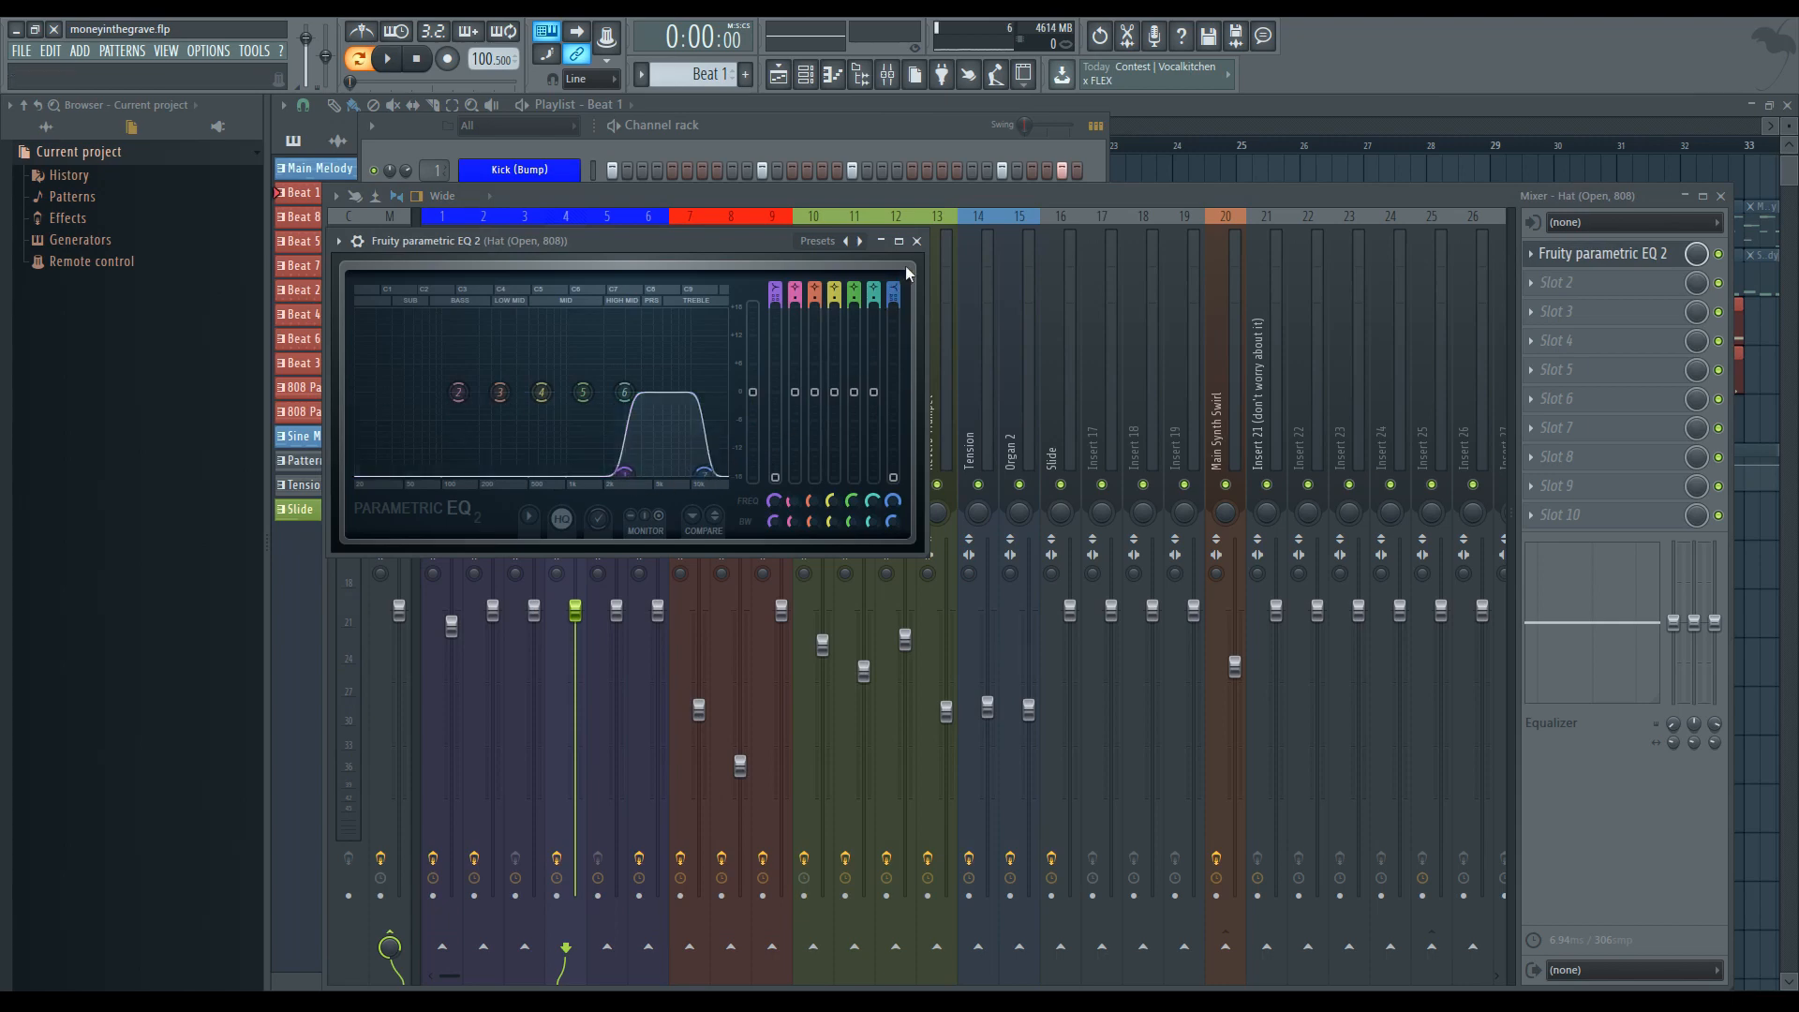
click(918, 243)
click(922, 146)
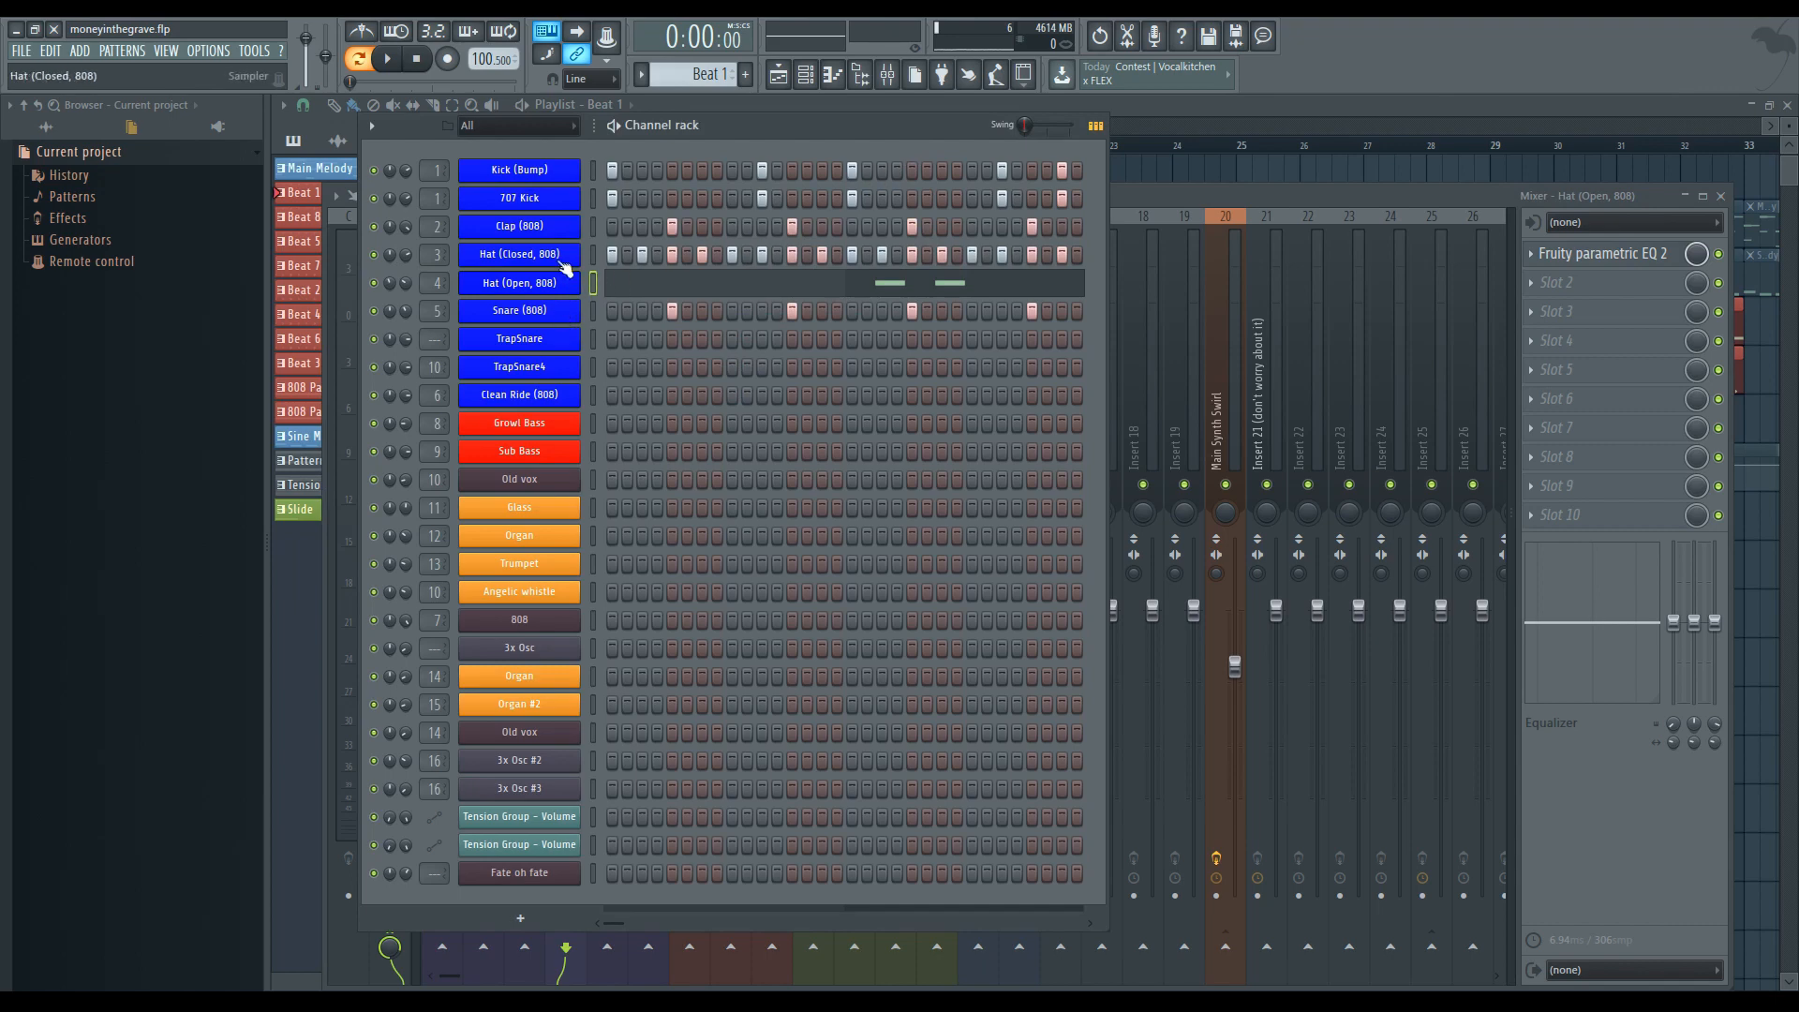
- Review the Snare (808) sample and its channel settings, check its mixer track for effects, and return to the channel rack
click(562, 309)
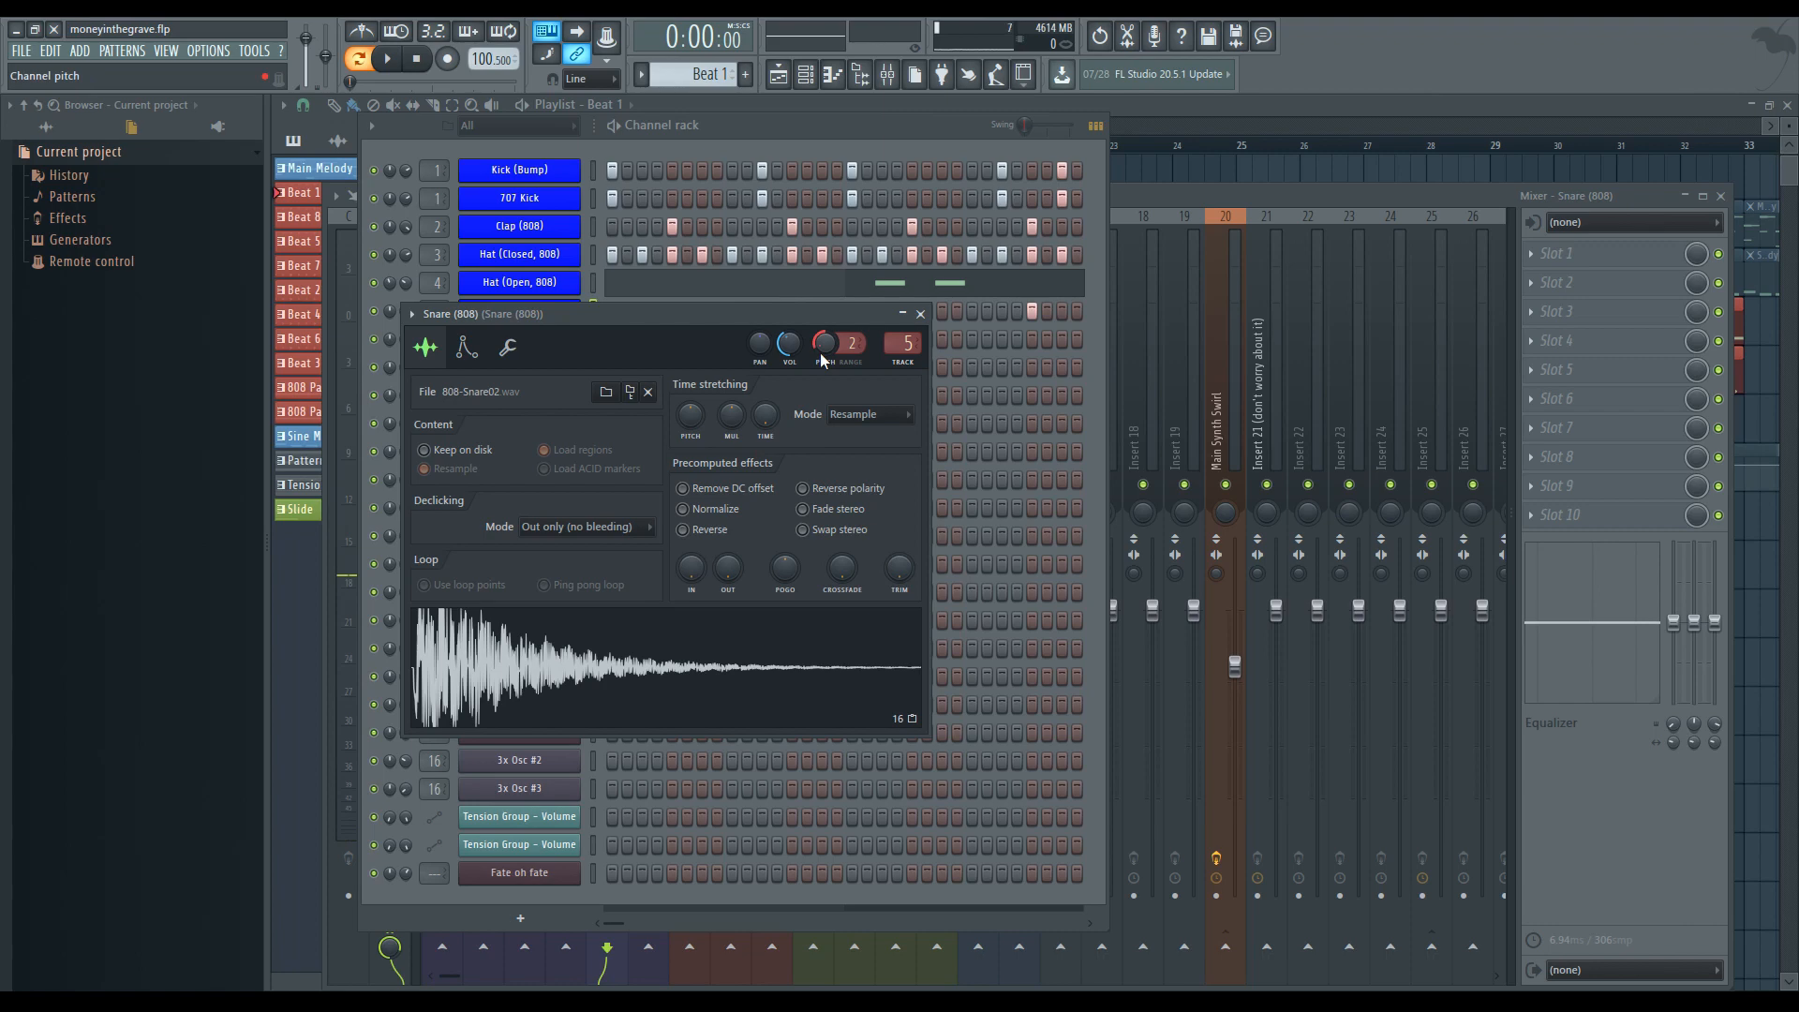
click(903, 343)
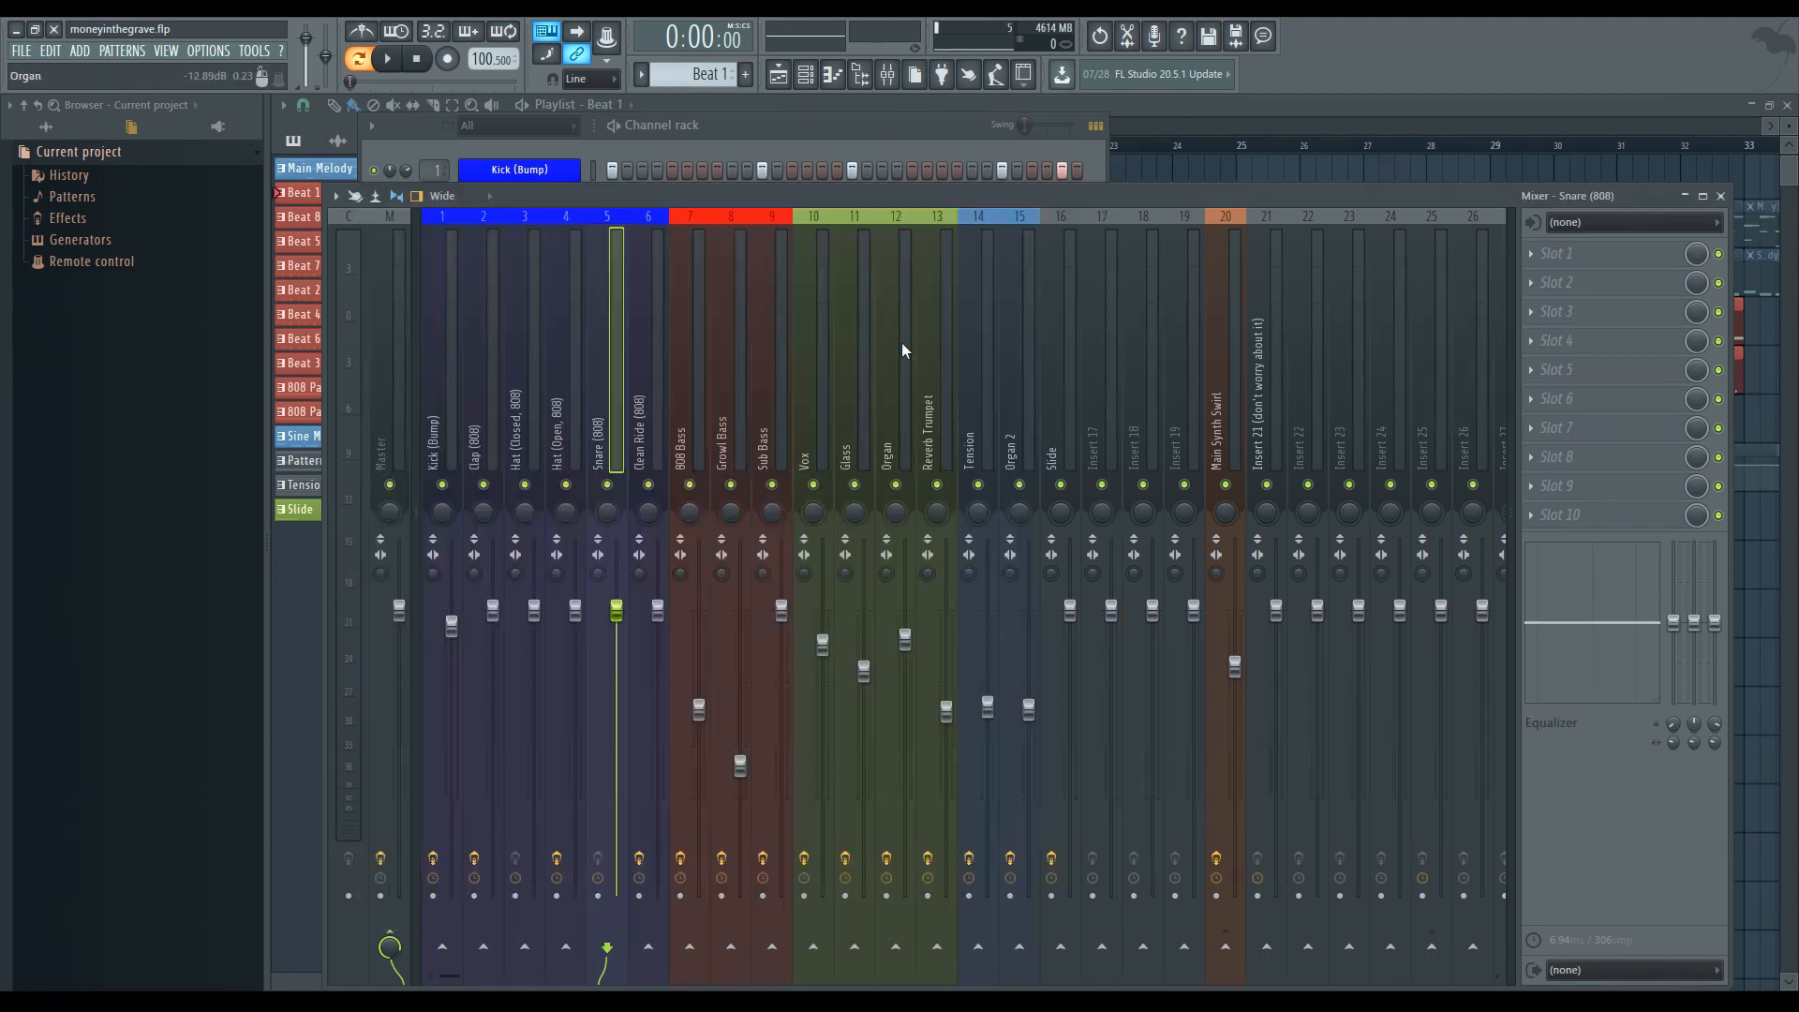
click(866, 138)
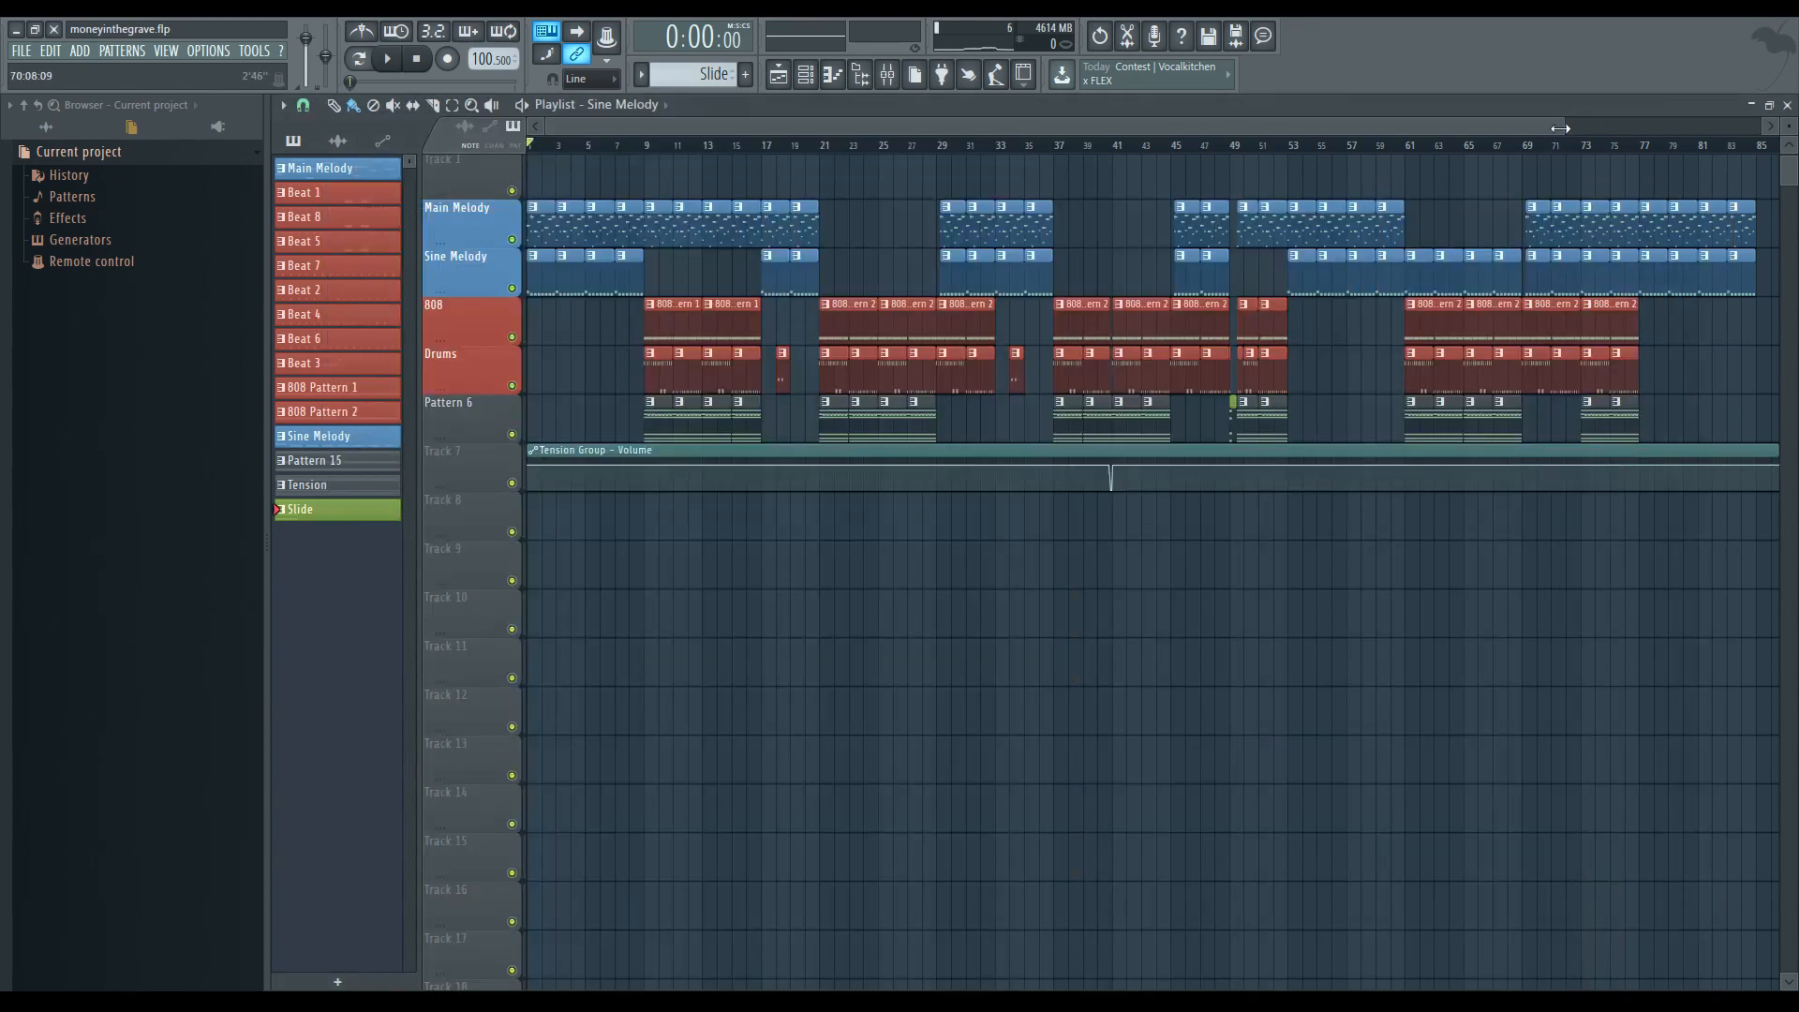
- Listen to the arrangement from just before bar 41 through the dip in the Tension Group volume automation
drag(1560, 127, 1225, 127)
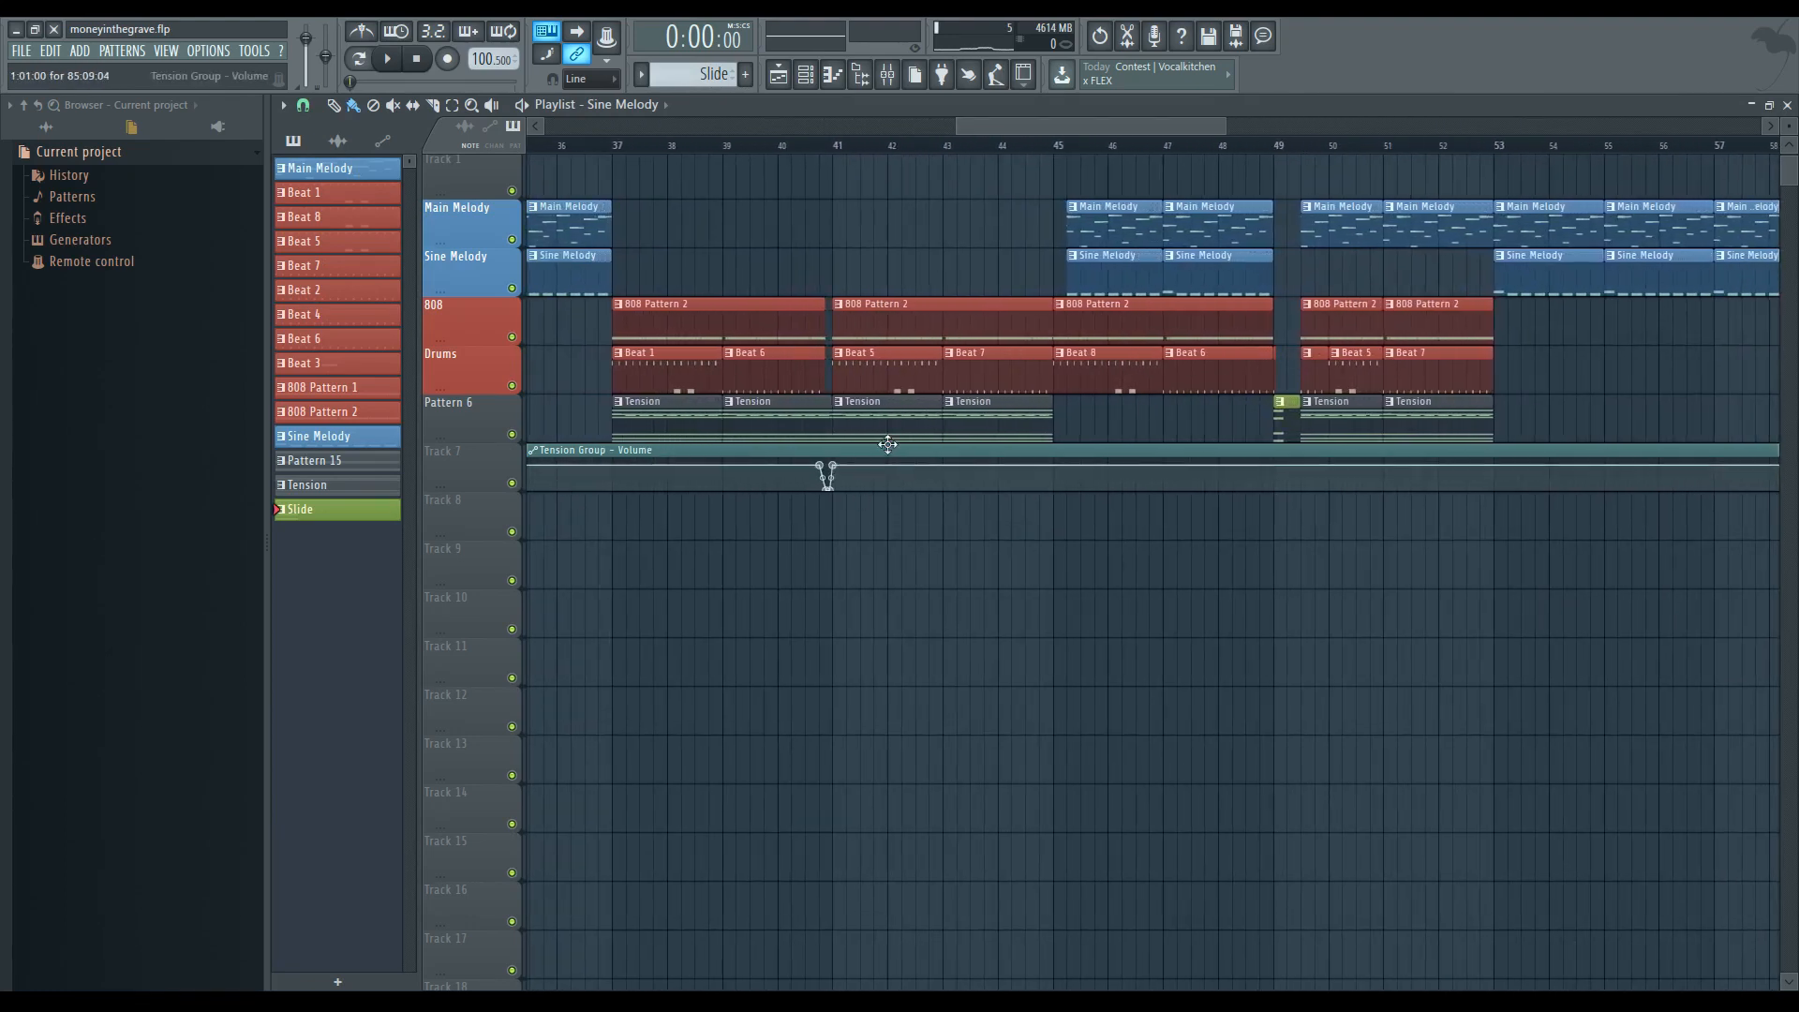
click(803, 143)
key(space)
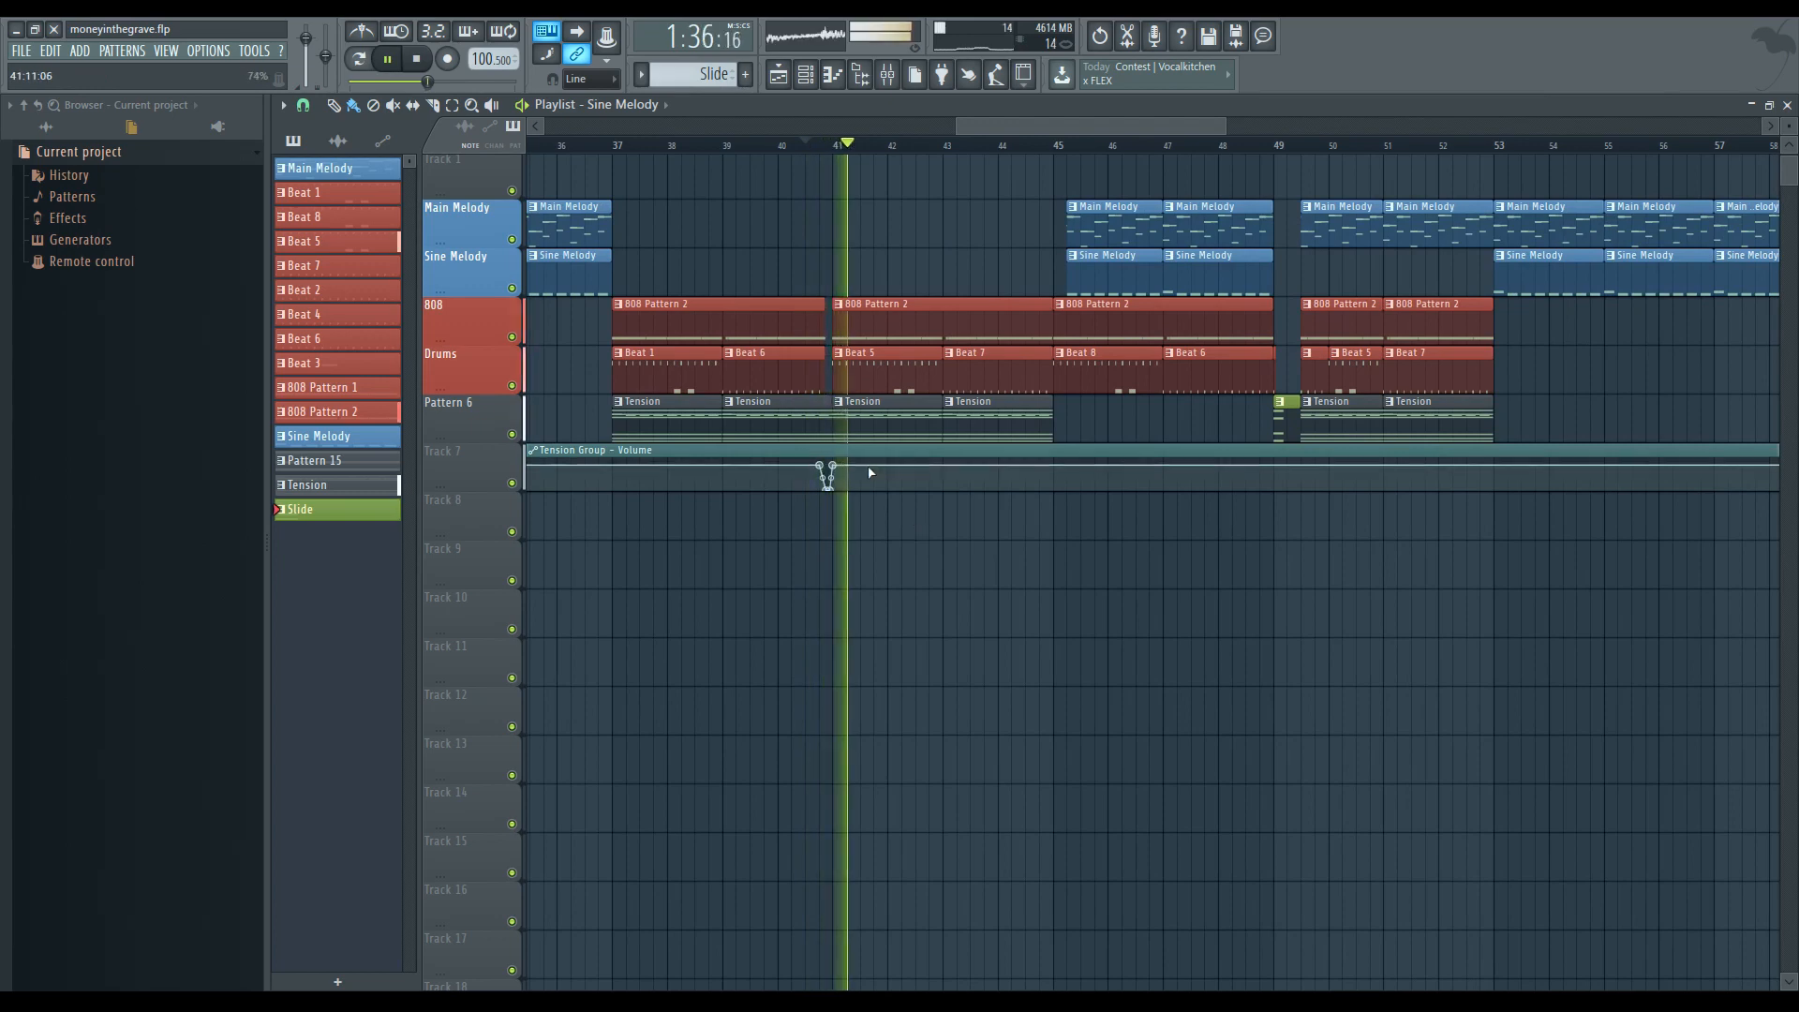
key(space)
- Play the same passage with the mixer open to watch the Tension Group Fader track follow the automation
key(F6)
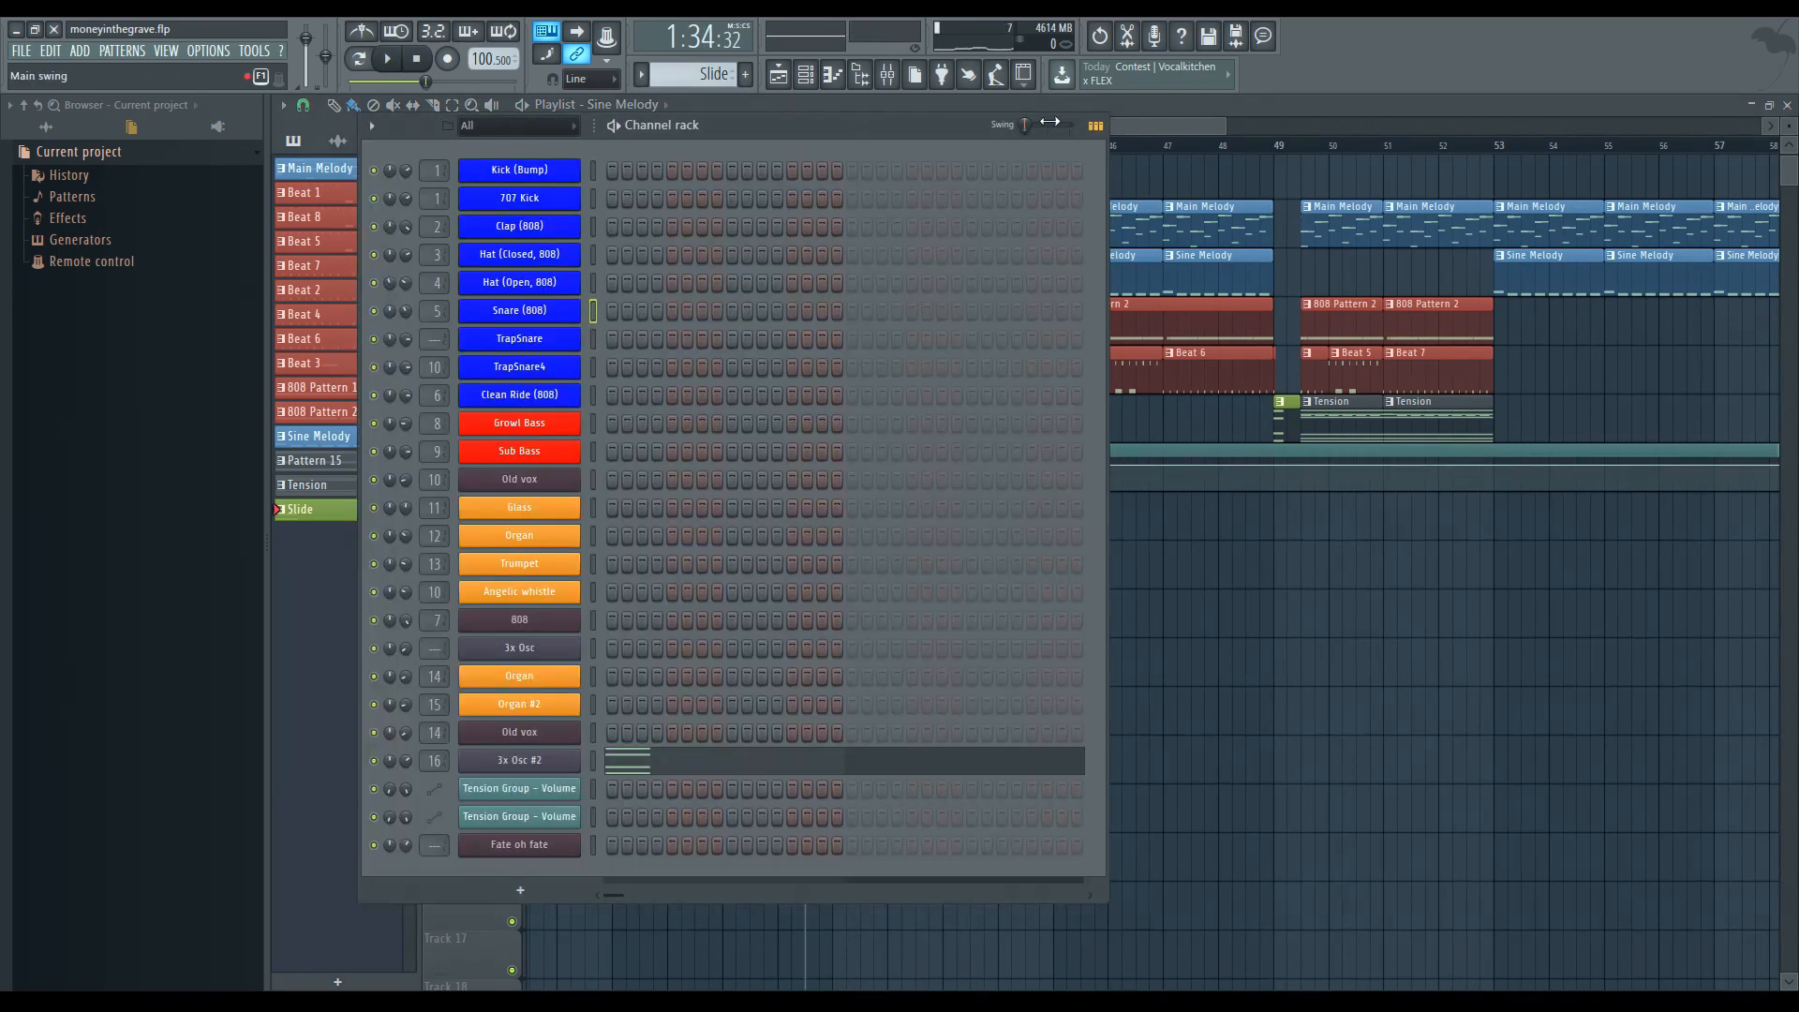
key(F9)
key(space)
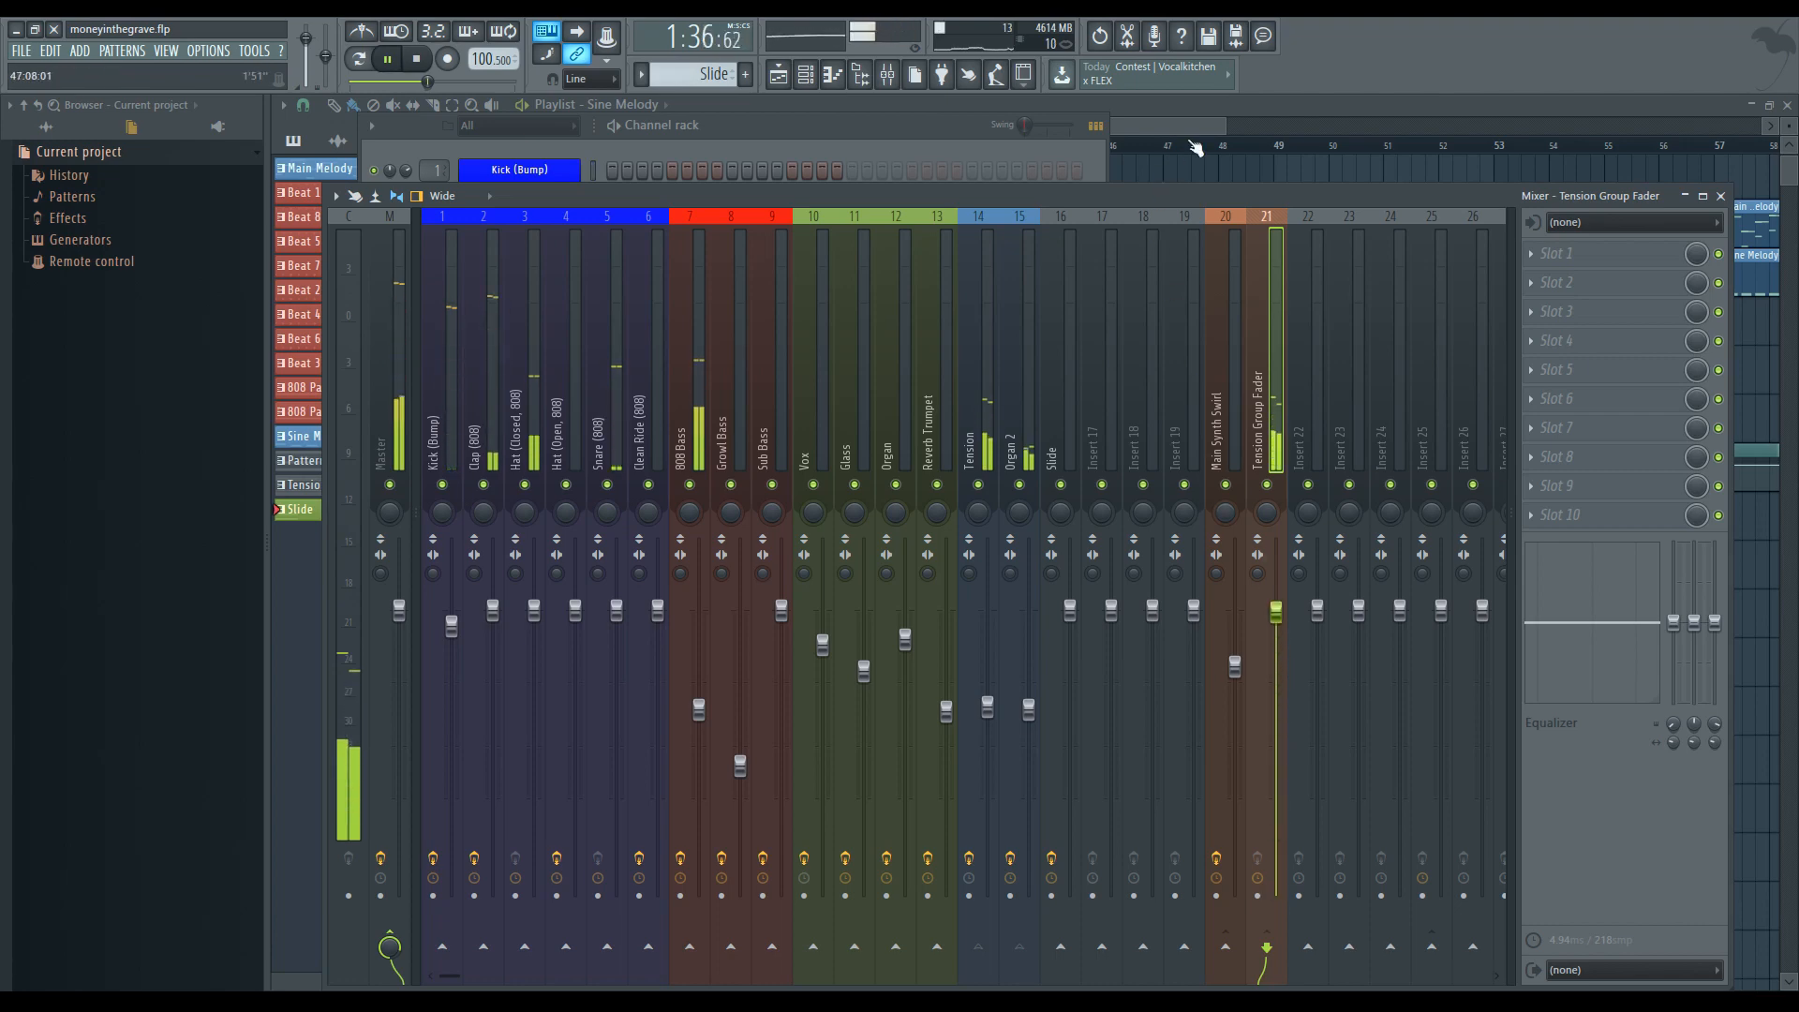
key(space)
- Locate the Slide clip at bar 49 in the playlist and listen to the arrangement from bar 48 through it
mouse_move(1191, 130)
mouse_down()
mouse_move(1306, 131)
mouse_move(1161, 130)
mouse_up()
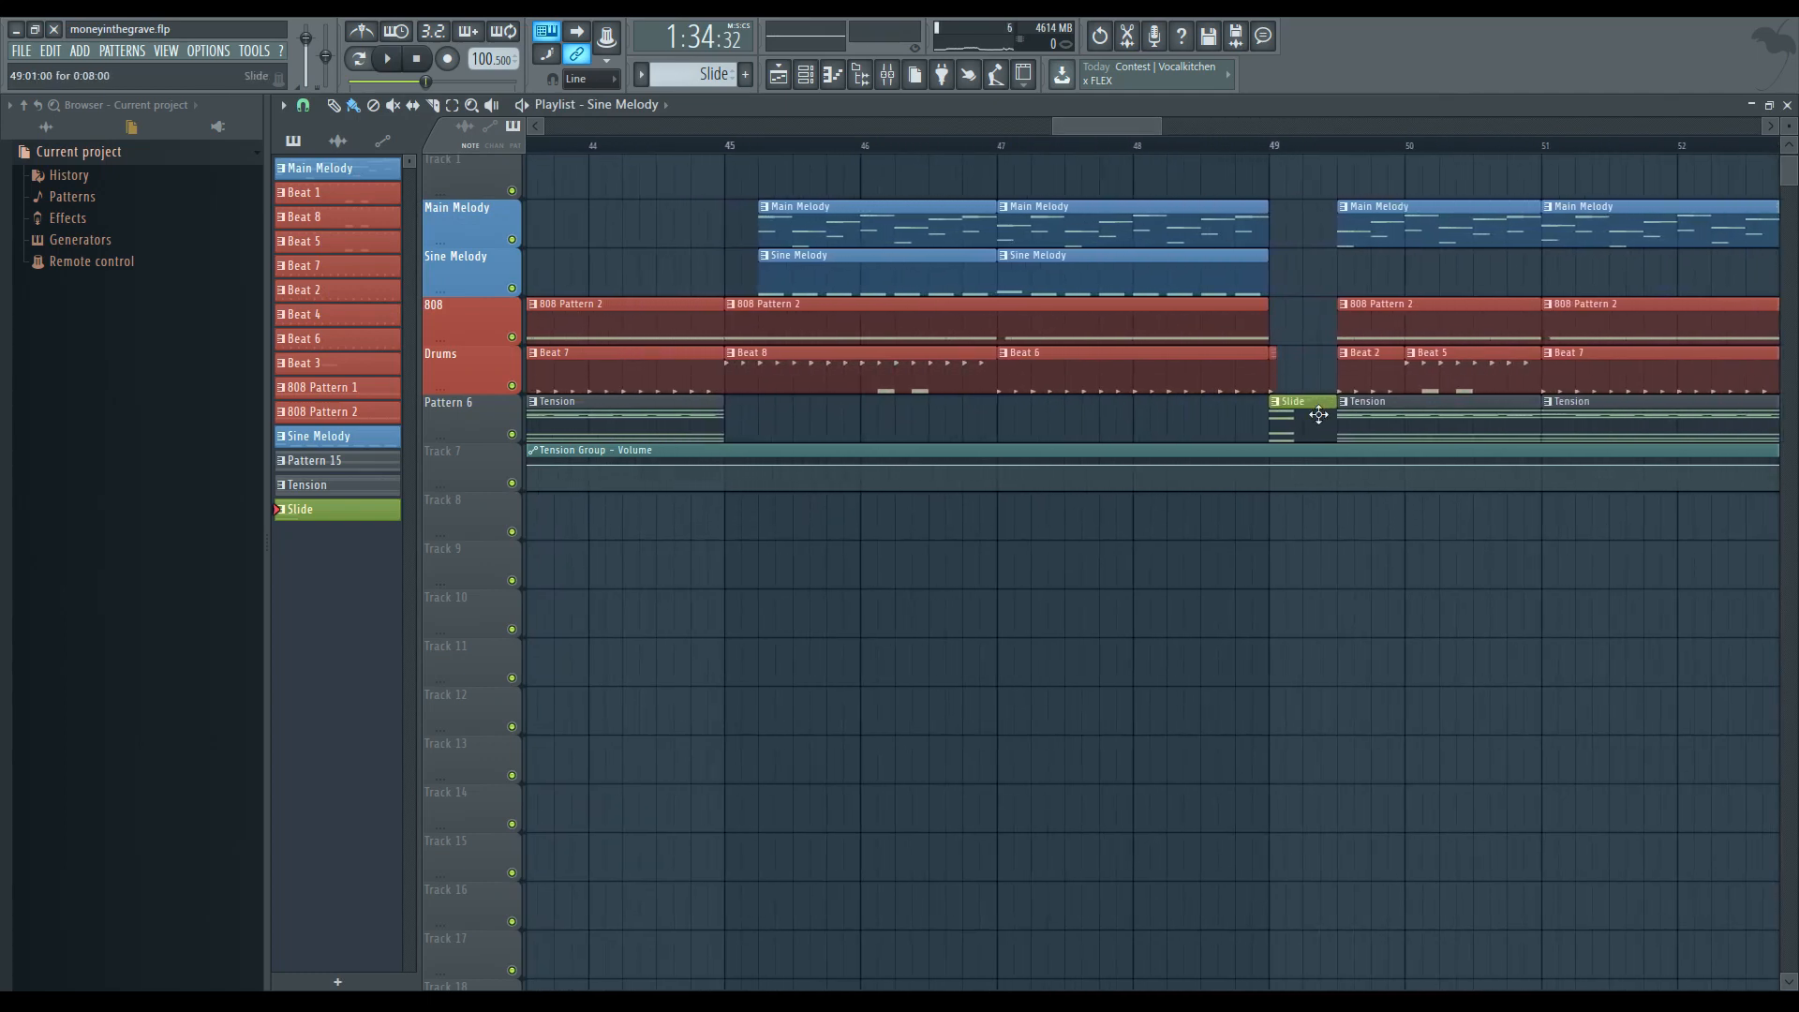
double_click(1318, 415)
click(1641, 169)
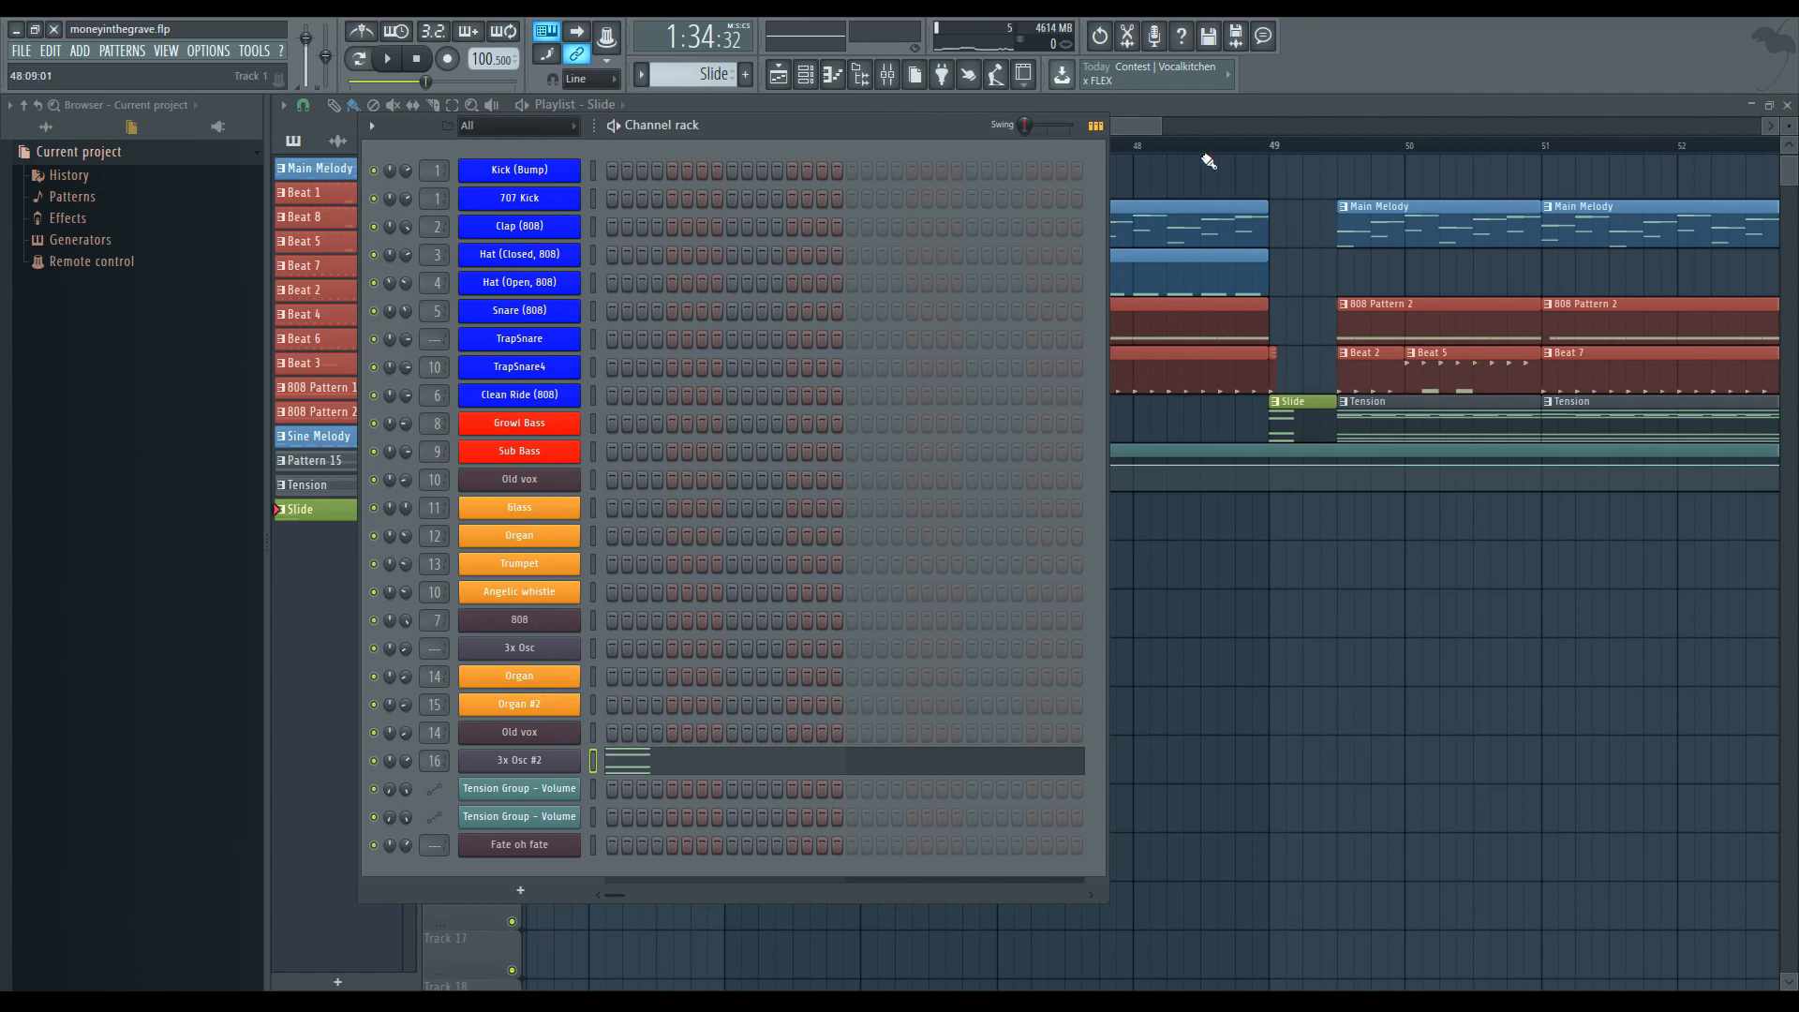
click(1266, 144)
click(1138, 146)
key(space)
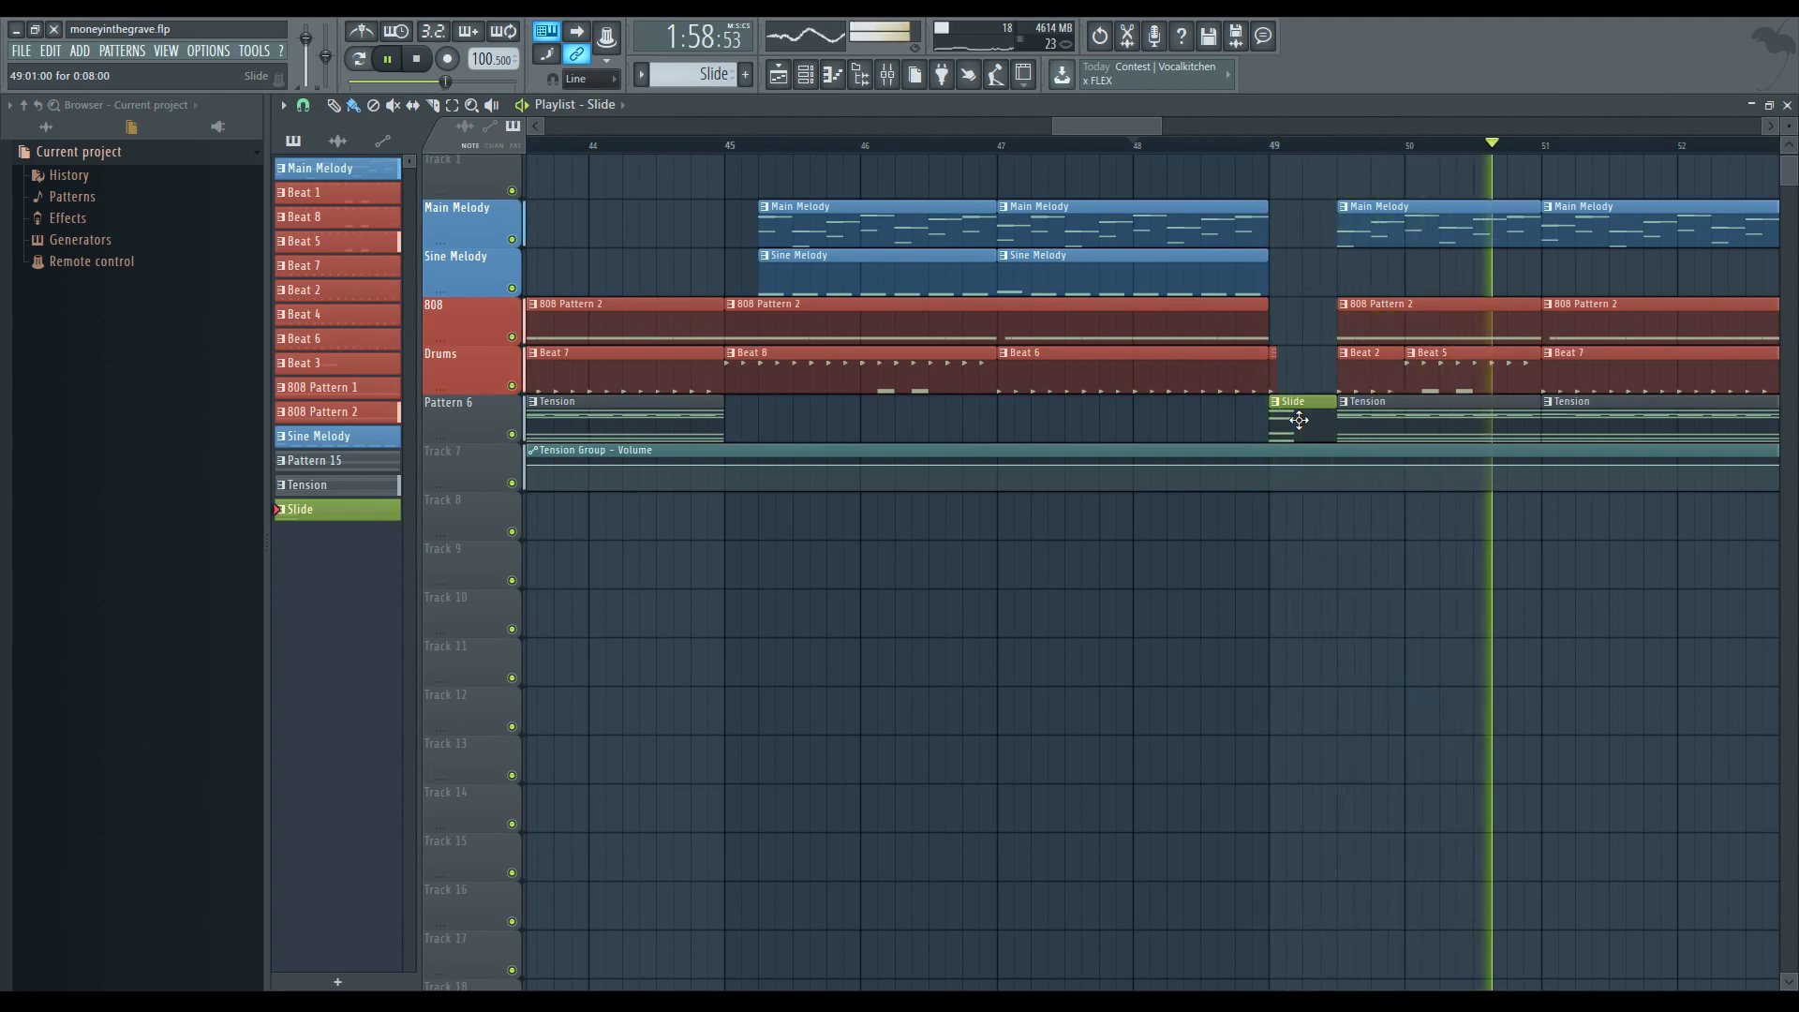
key(space)
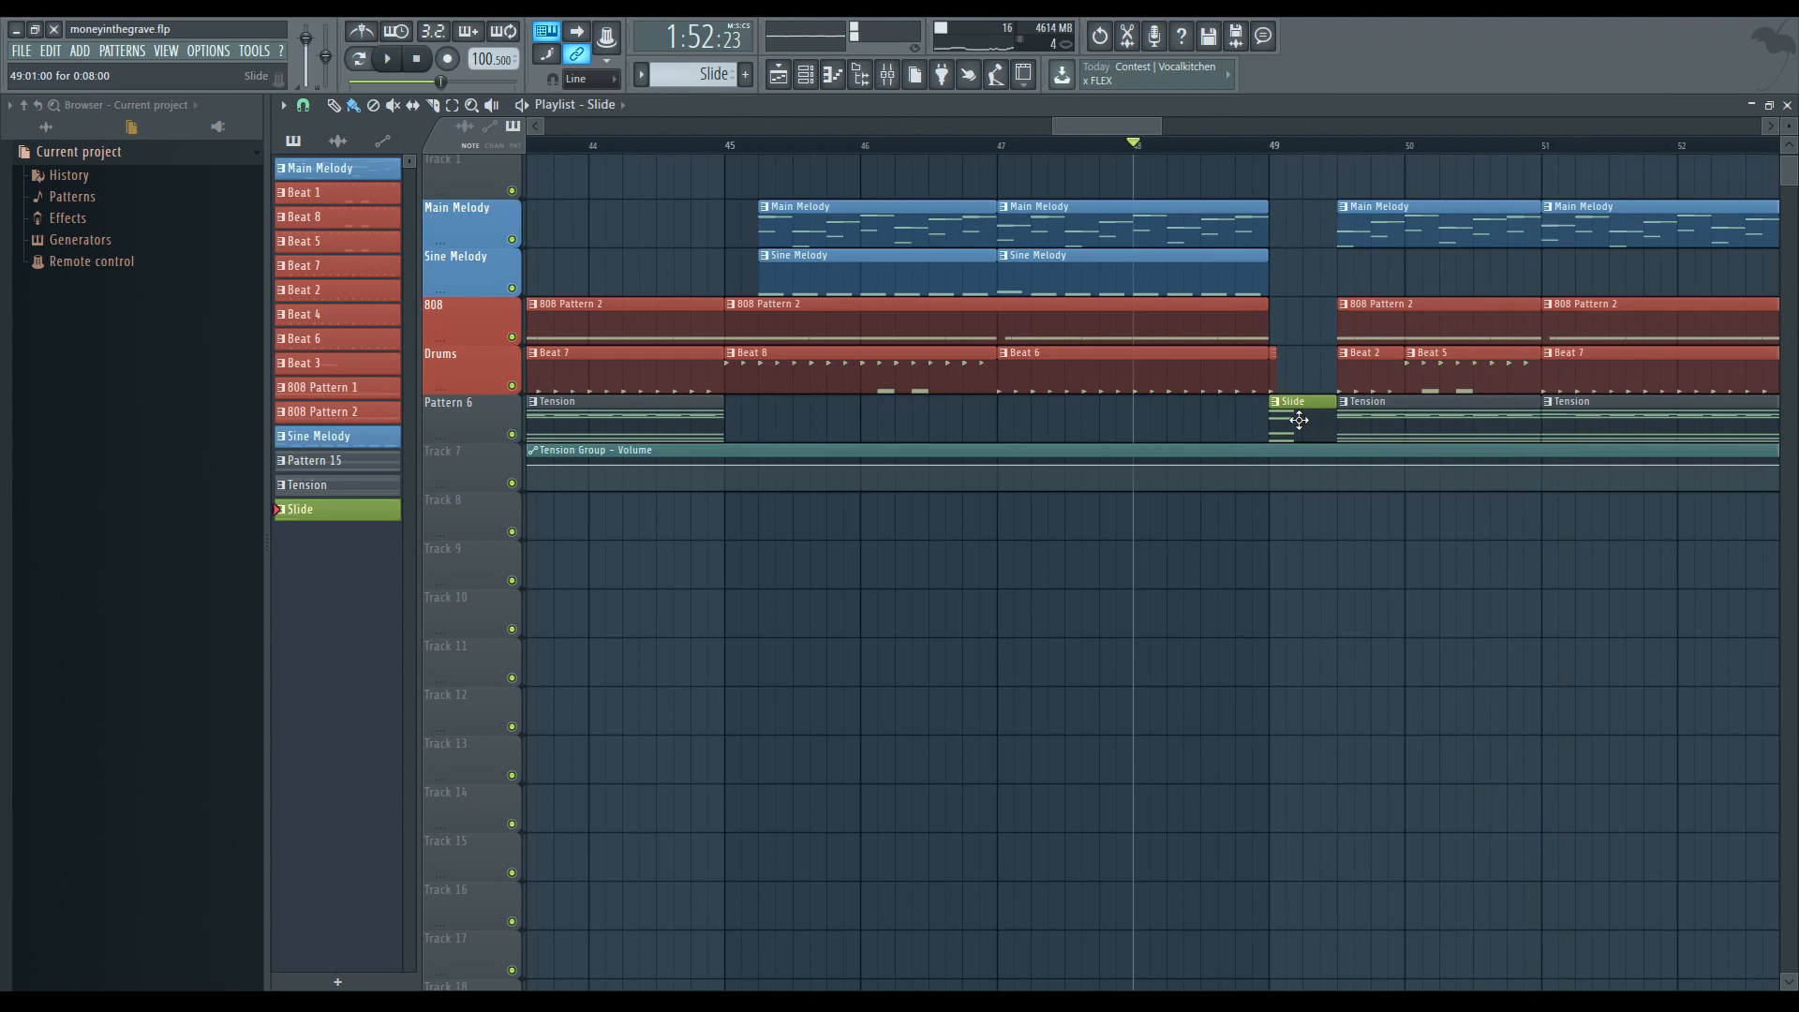
- Review the Slide pattern's notes in the 3x Osc #2 piano roll and return to the channel rack
double_click(1298, 421)
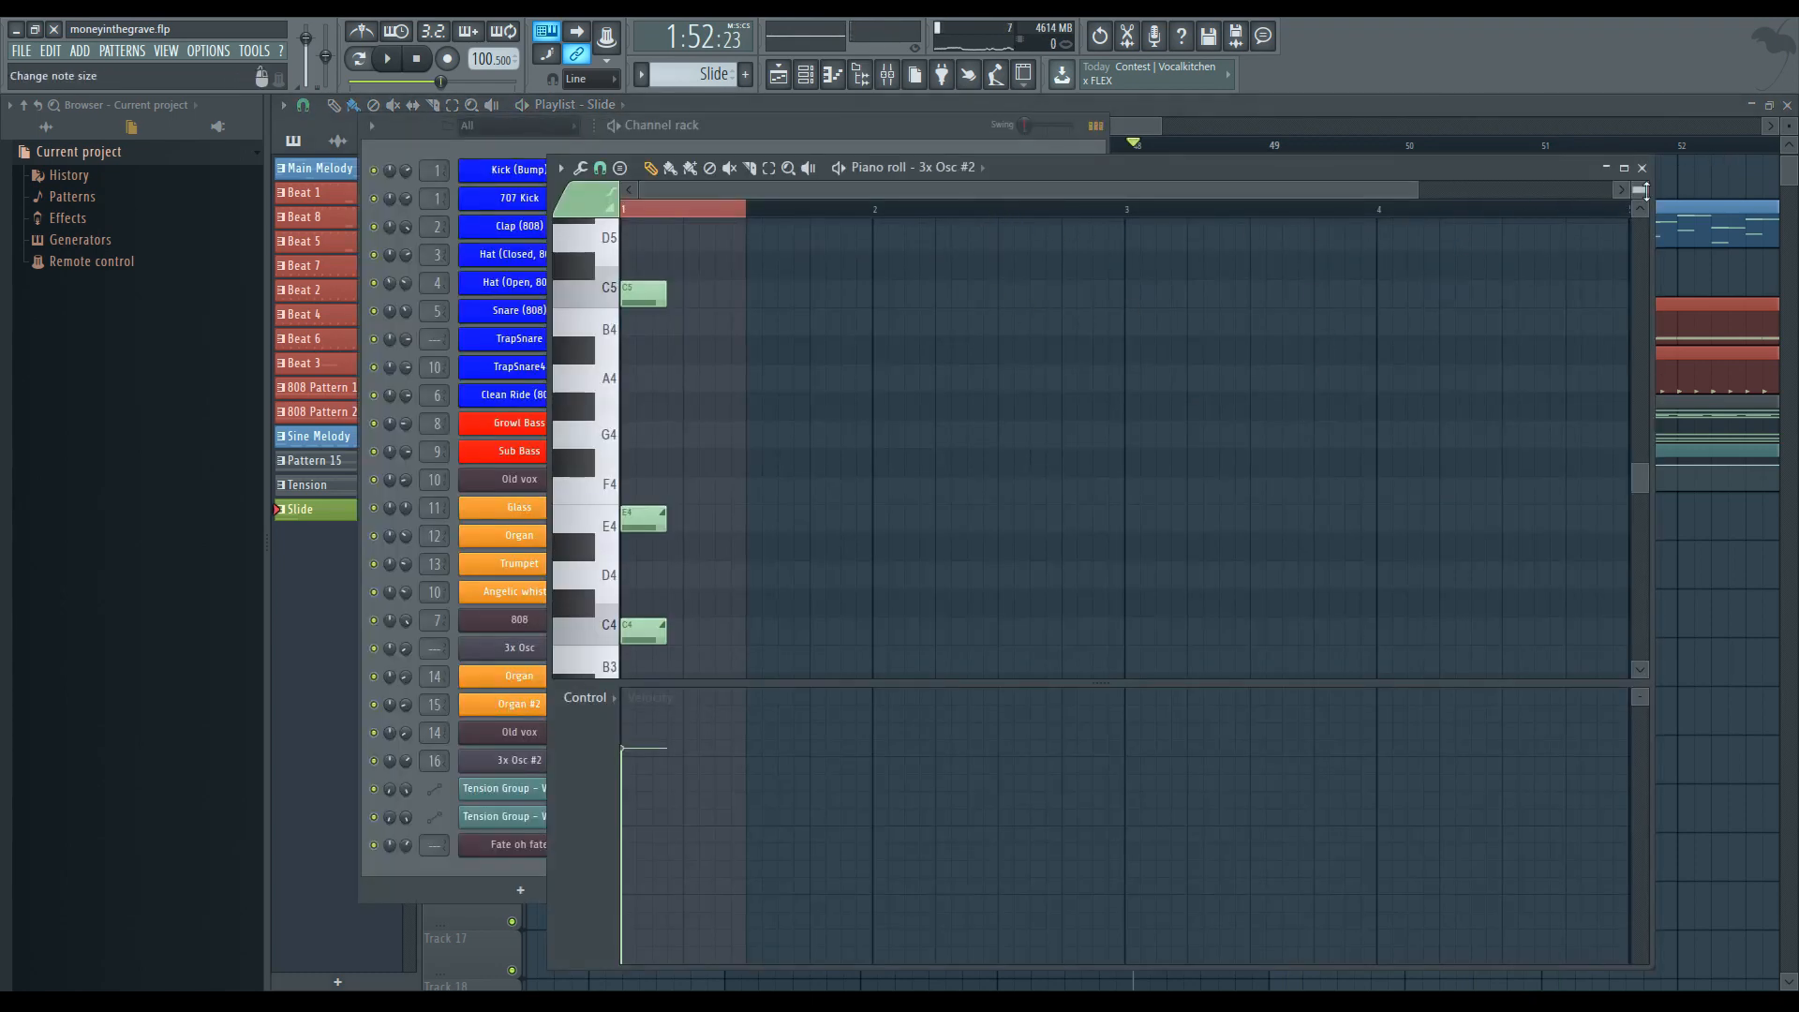
drag(1646, 190, 1646, 211)
click(1066, 326)
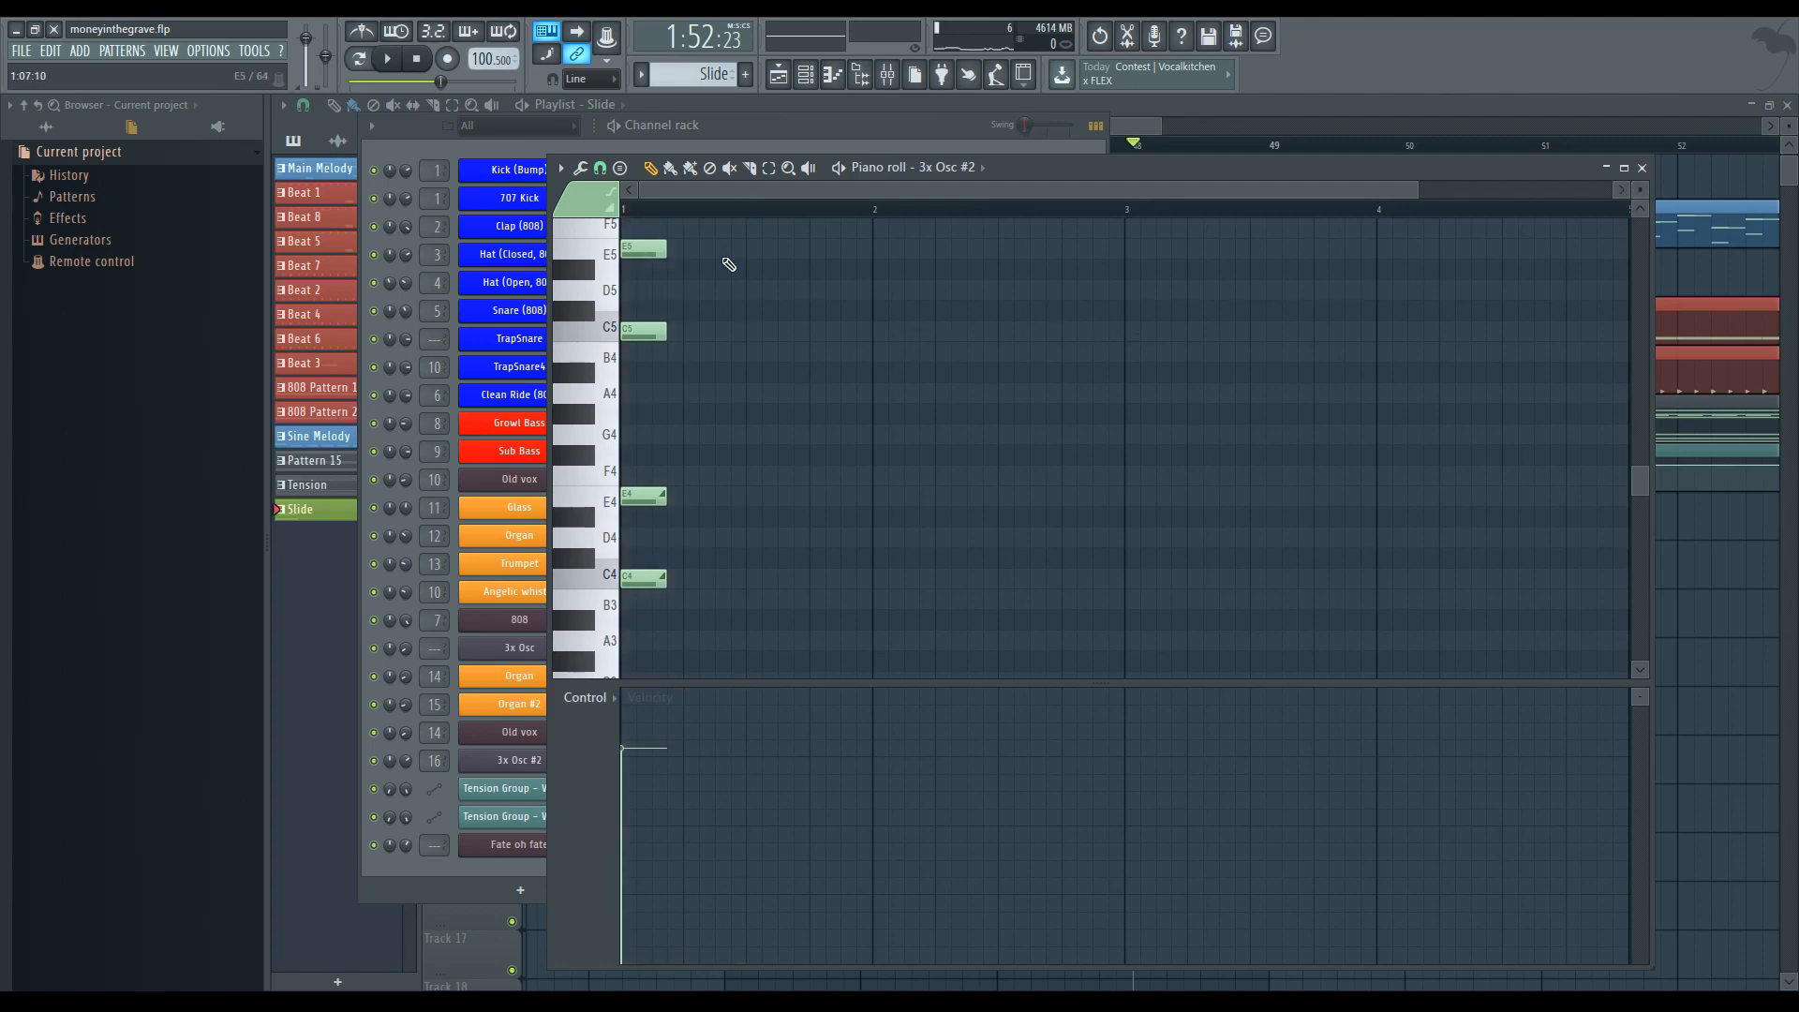
click(889, 114)
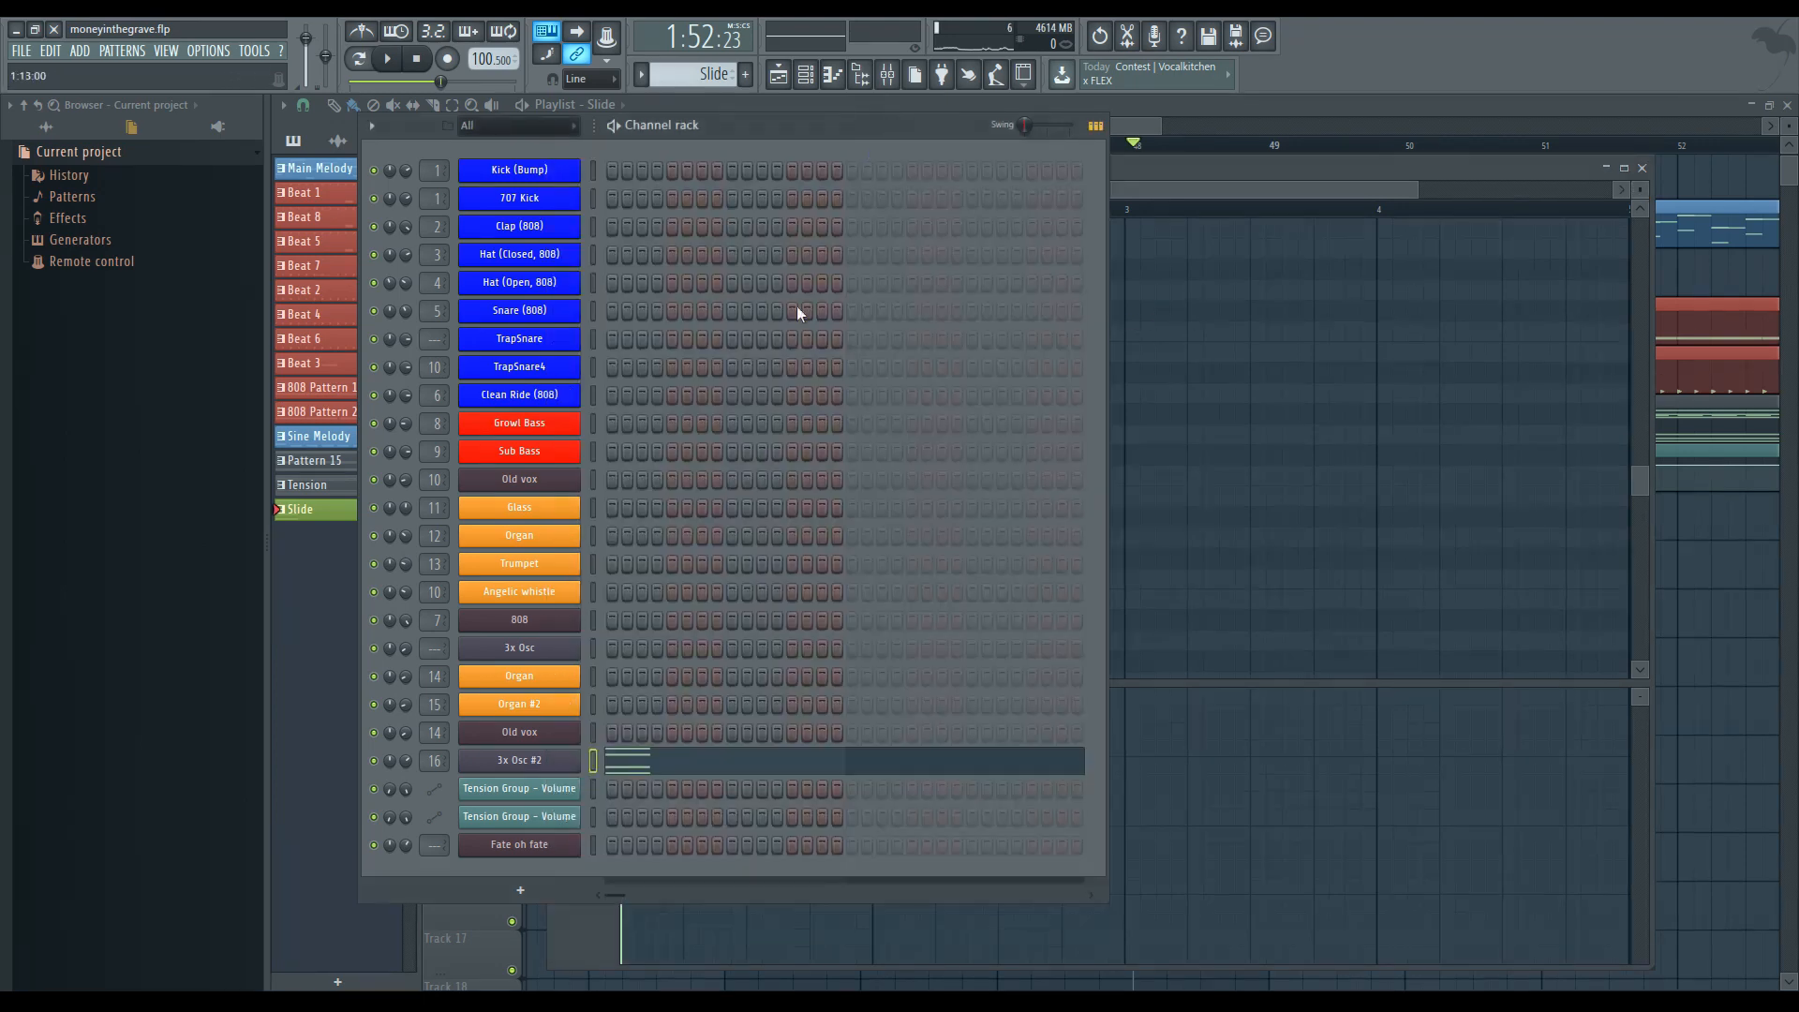
- Review the 3x Osc #2 oscillator settings and the Fruity parametric EQ 2 cutoff bands on the Slide mixer track
click(572, 754)
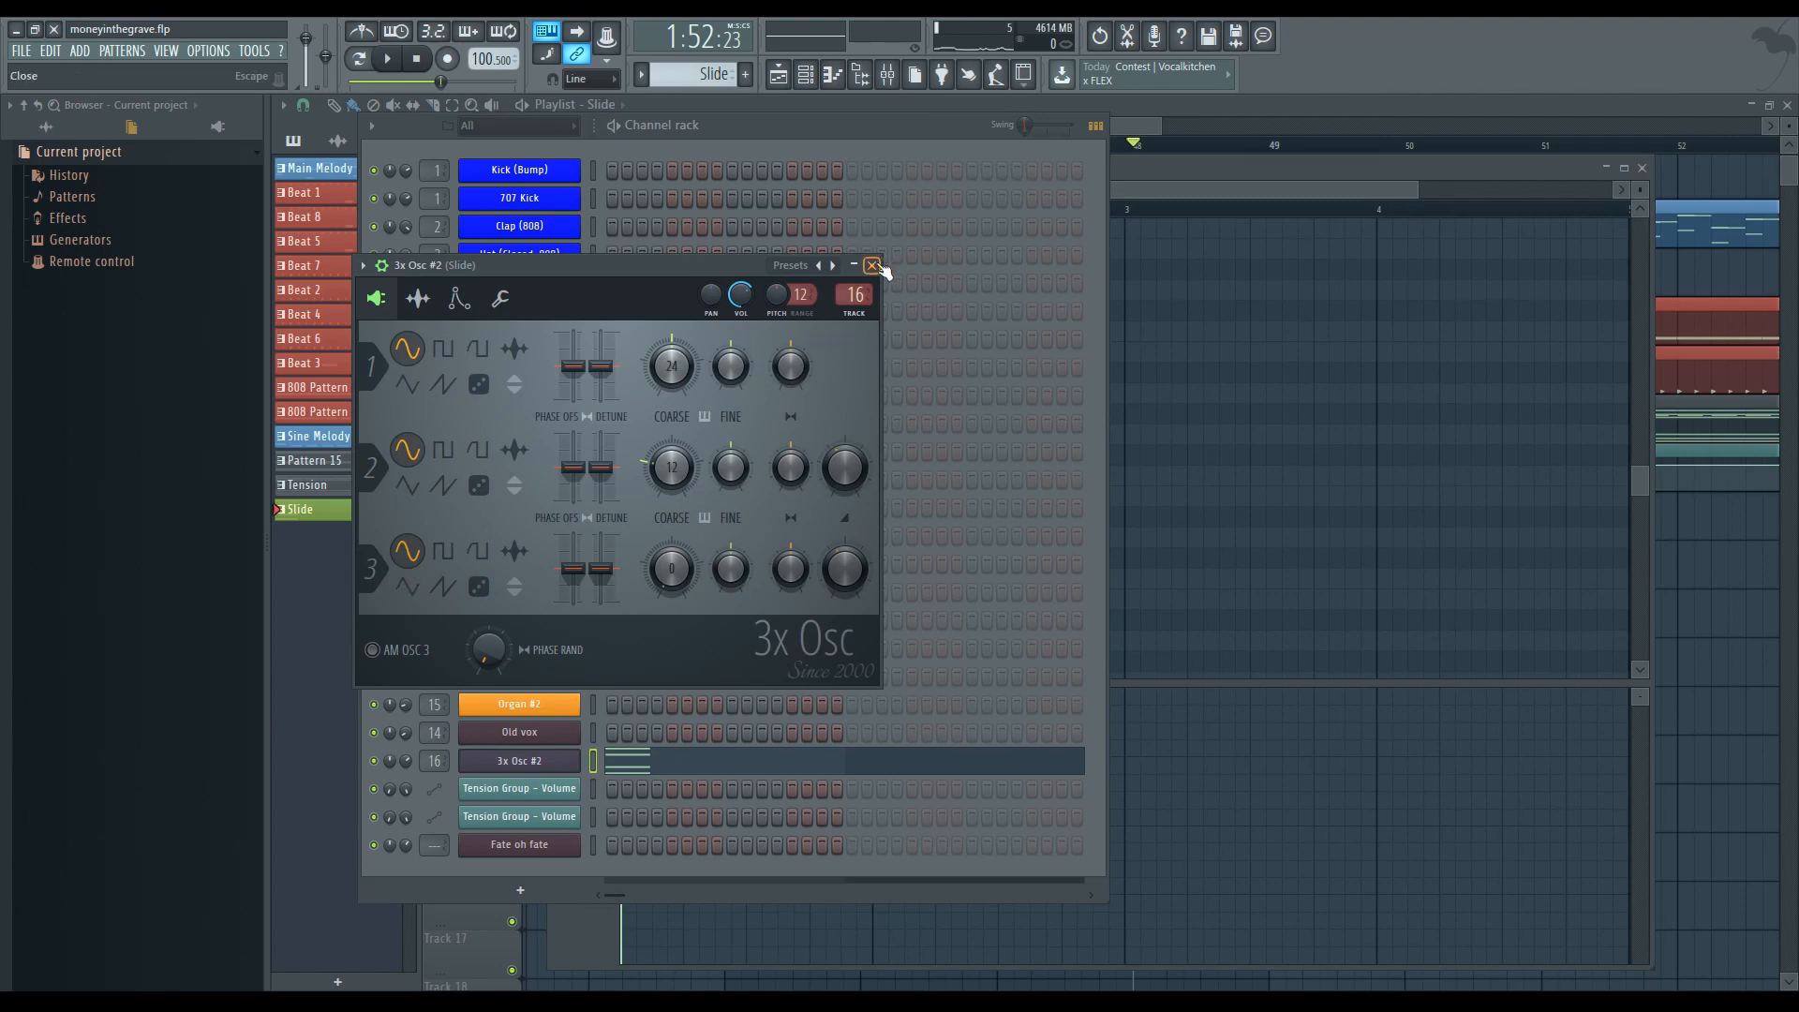
double_click(856, 296)
click(1564, 253)
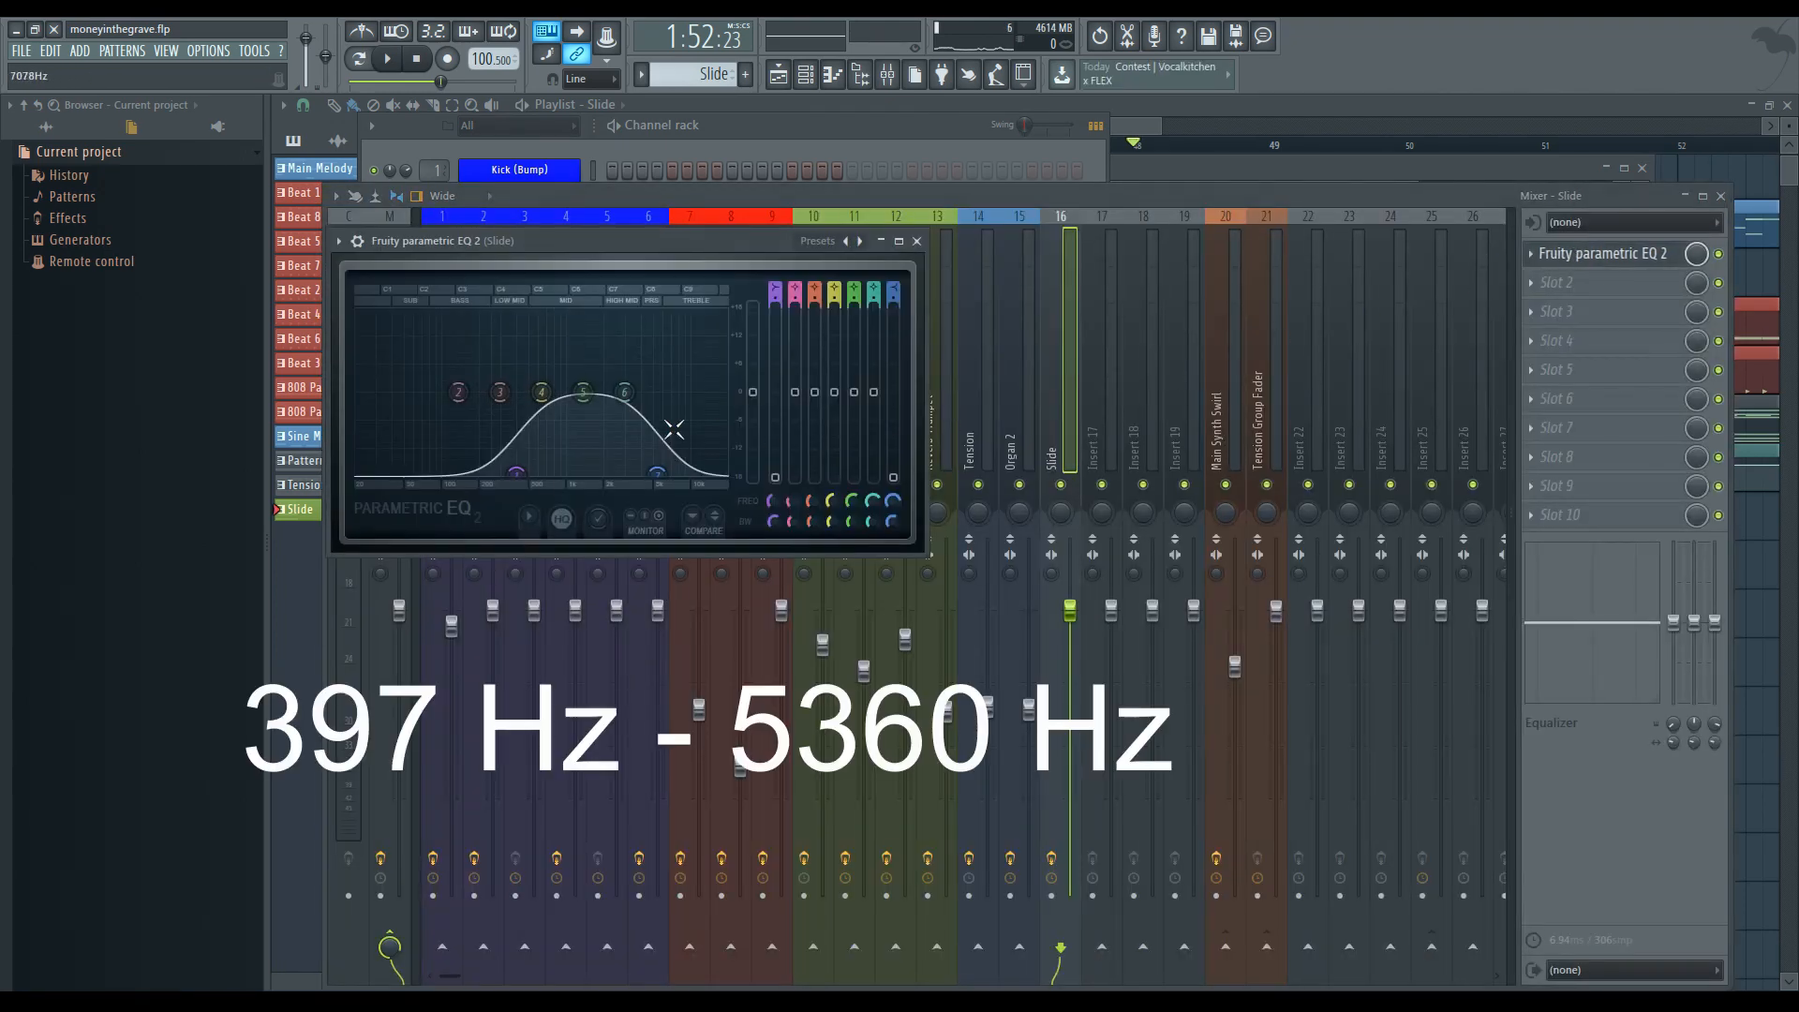
mouse_move(516, 471)
mouse_move(661, 472)
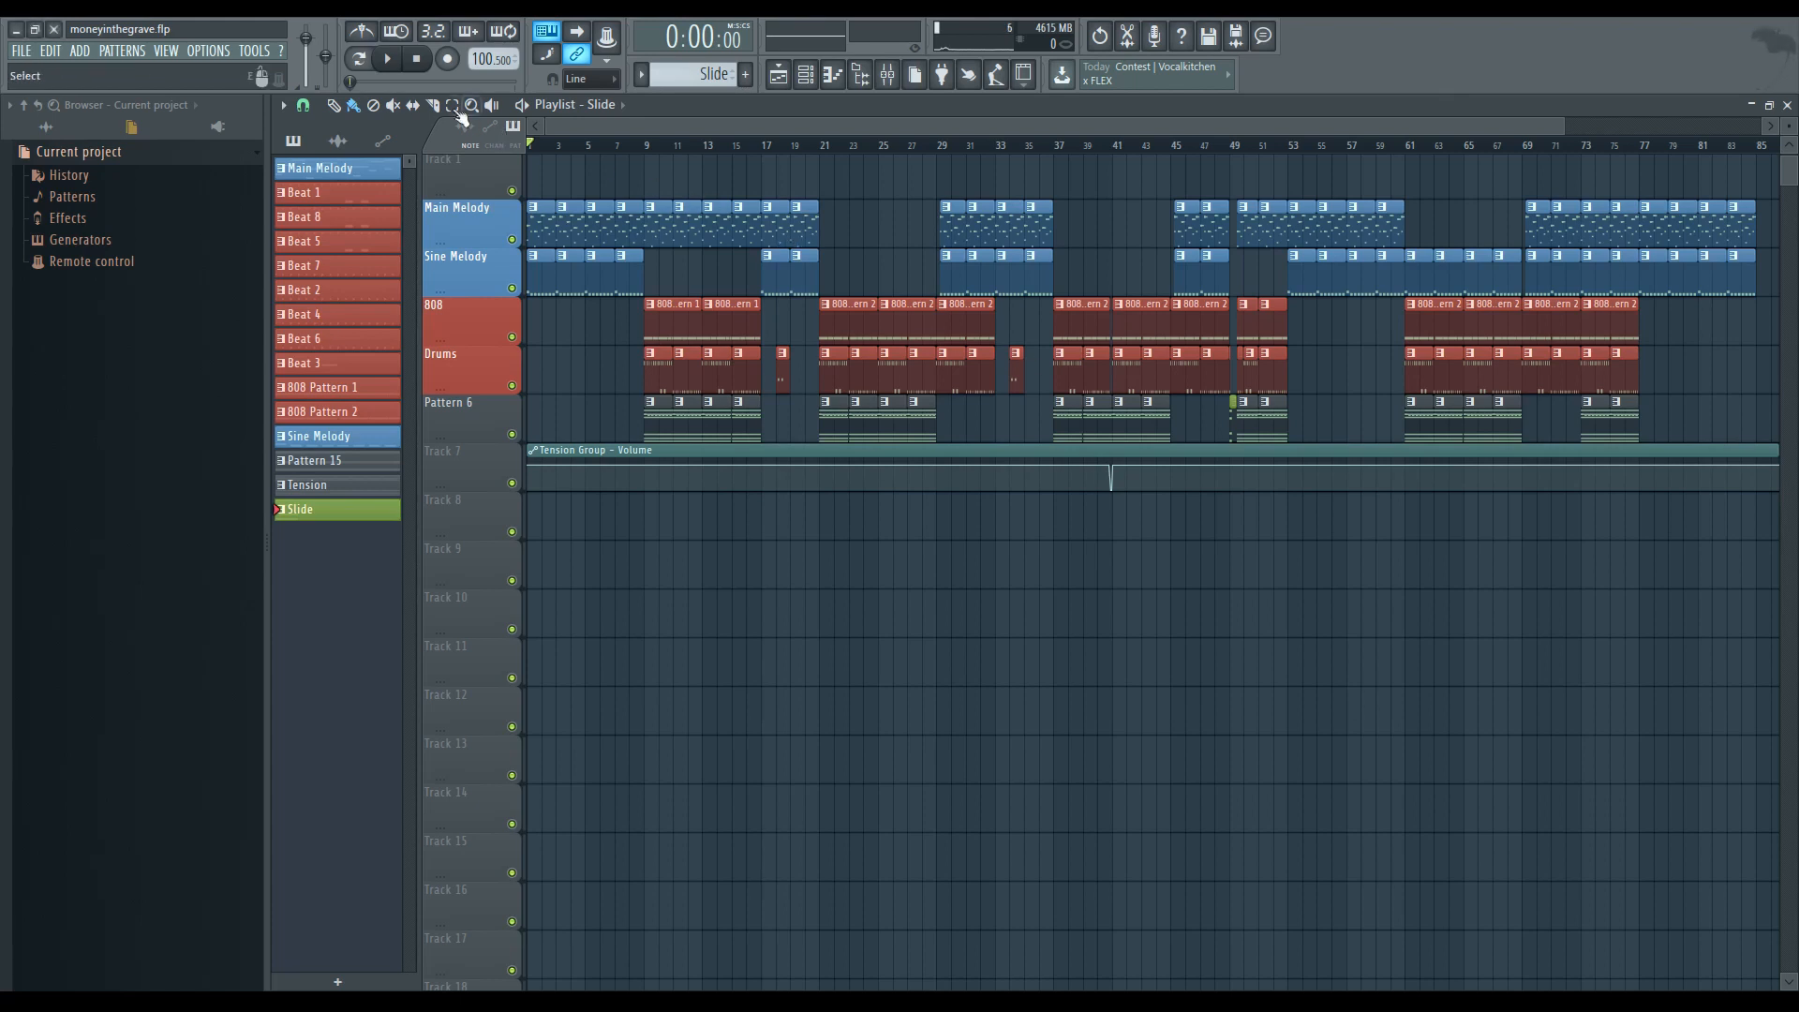
- Play the whole arrangement from the beginning of the playlist
click(392, 60)
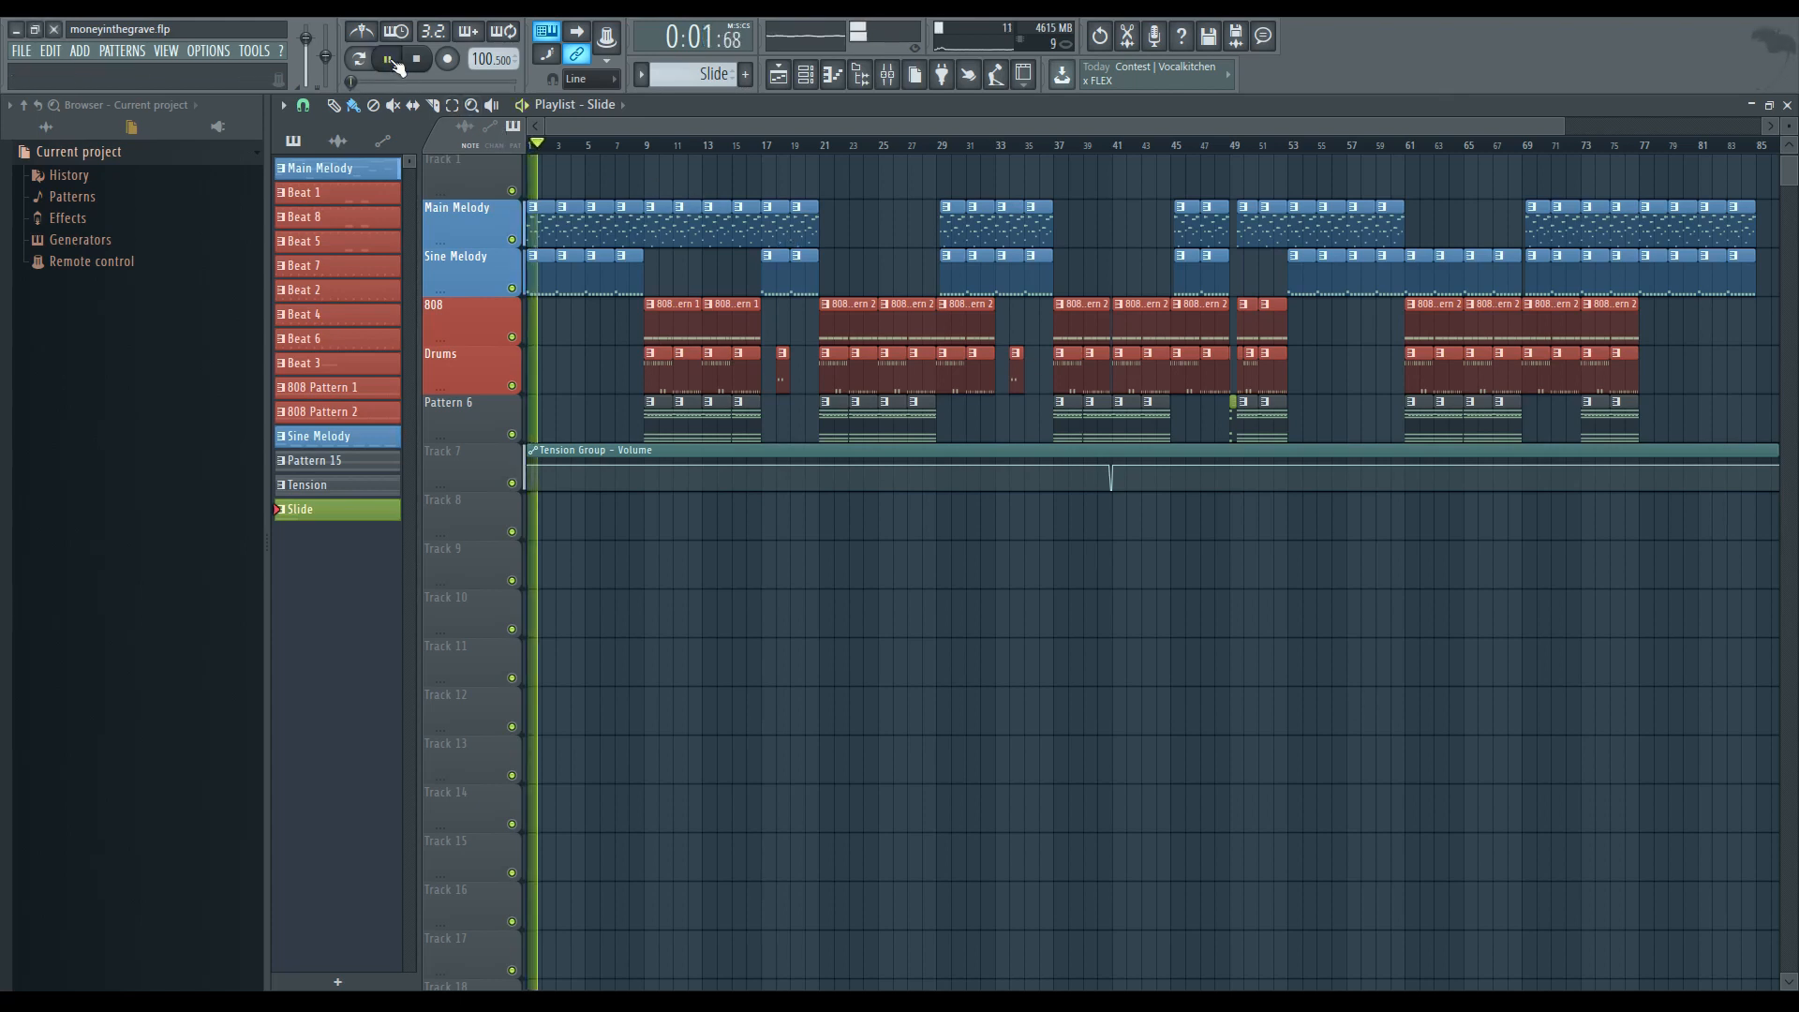